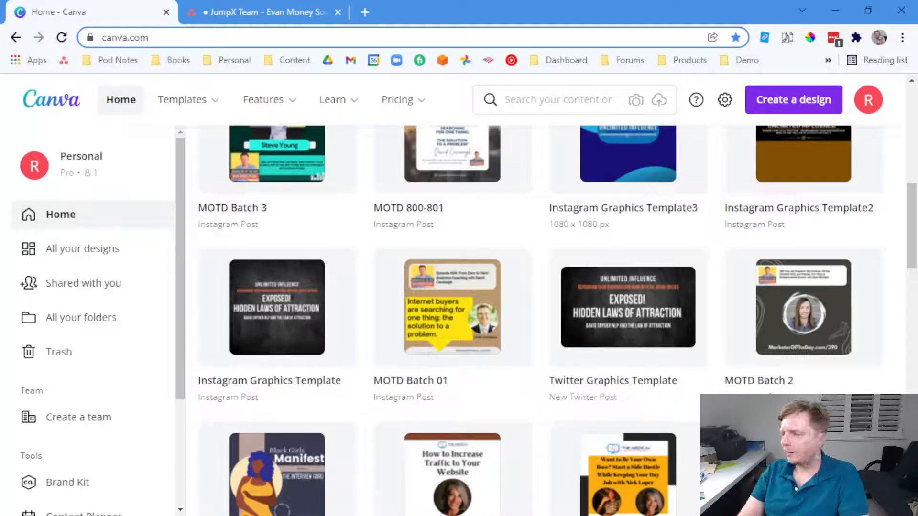
Open the MOTD 800-801 design from Recent designs, zoom in and scroll through its quote pages
scroll(332, 310, up, 2)
click(420, 228)
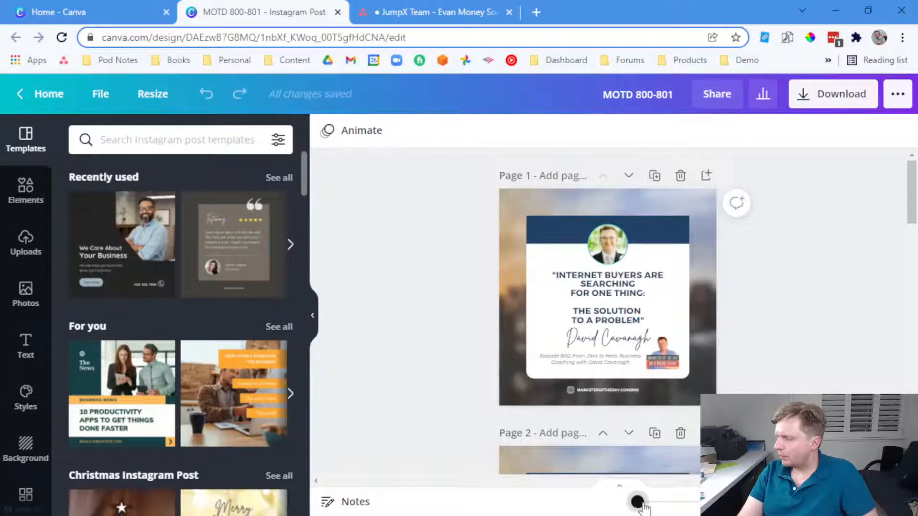
drag(637, 502, 643, 502)
scroll(651, 456, up, 2)
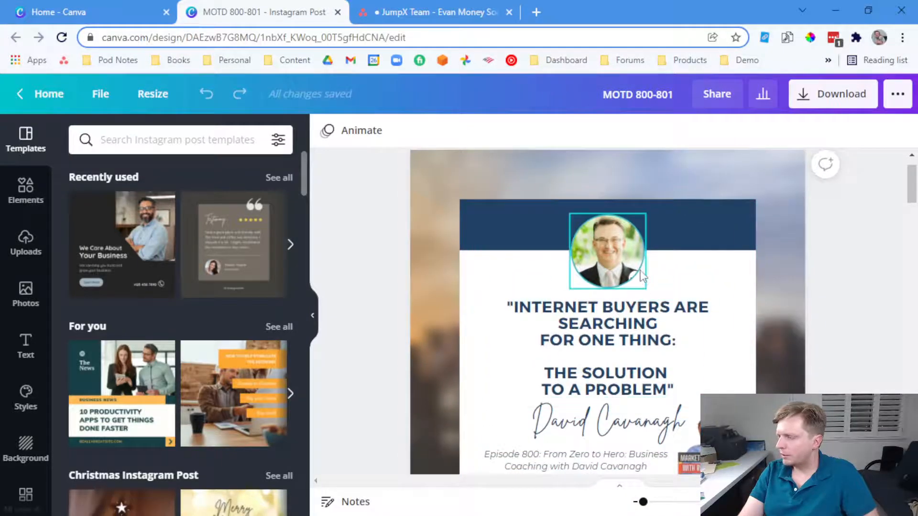
scroll(670, 311, down, 3)
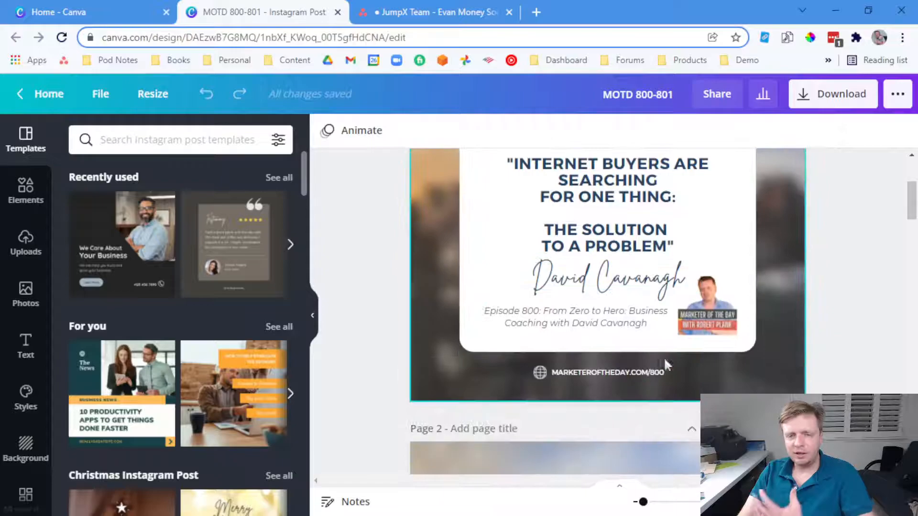
scroll(725, 321, up, 3)
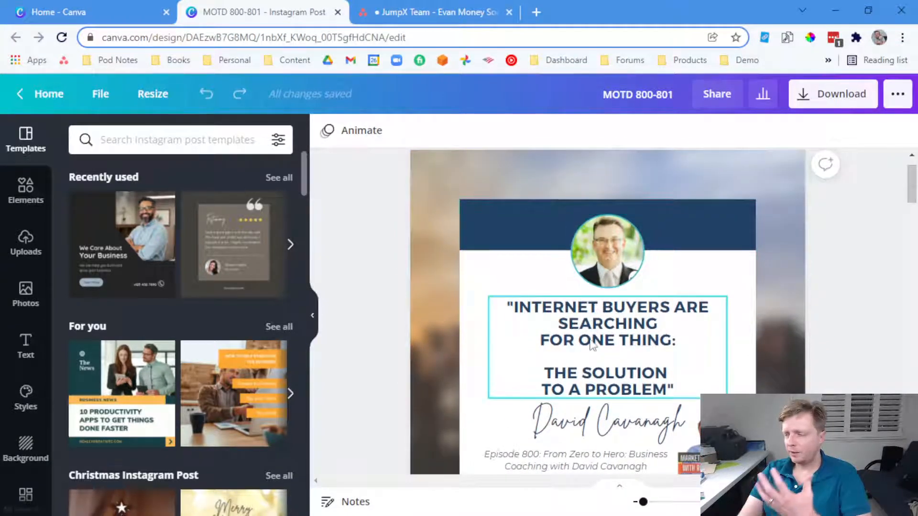
scroll(588, 344, down, 2)
scroll(589, 343, down, 2)
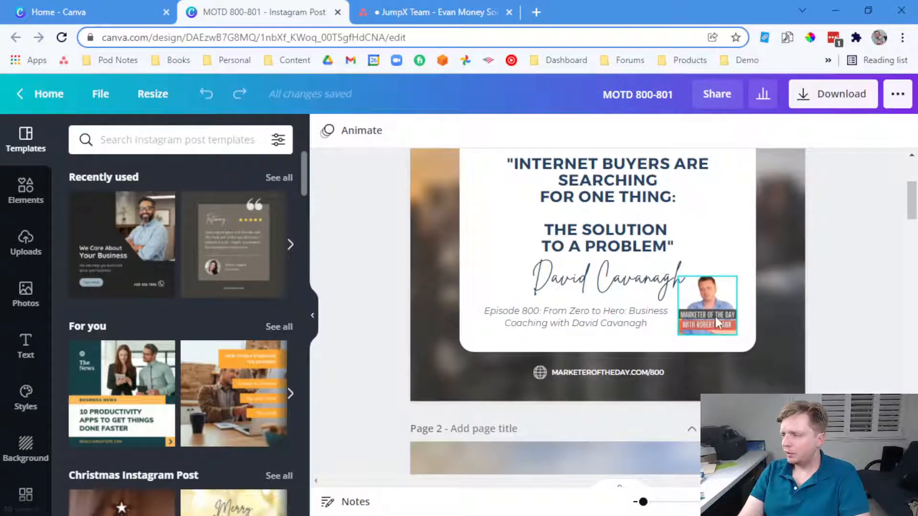
scroll(715, 318, down, 8)
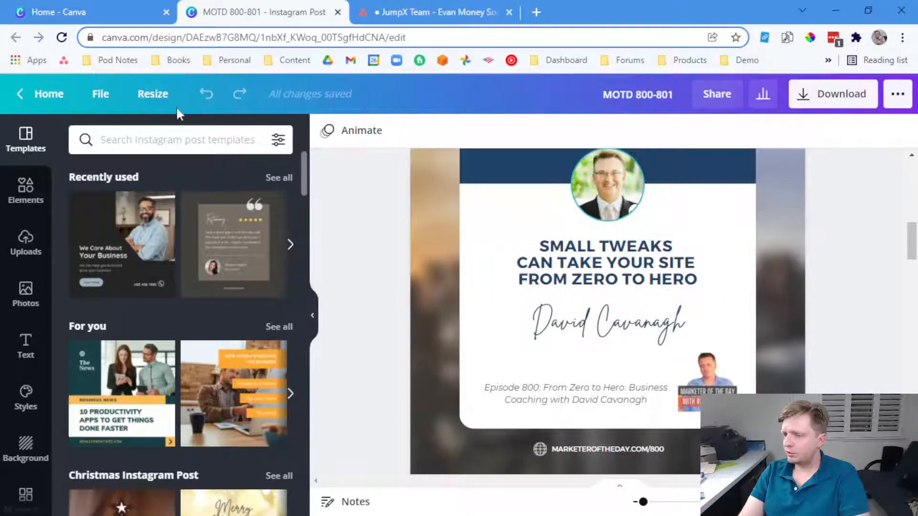
From the home page, open the speaker-quote Instagram design, zoom in and scroll through its pages
click(42, 94)
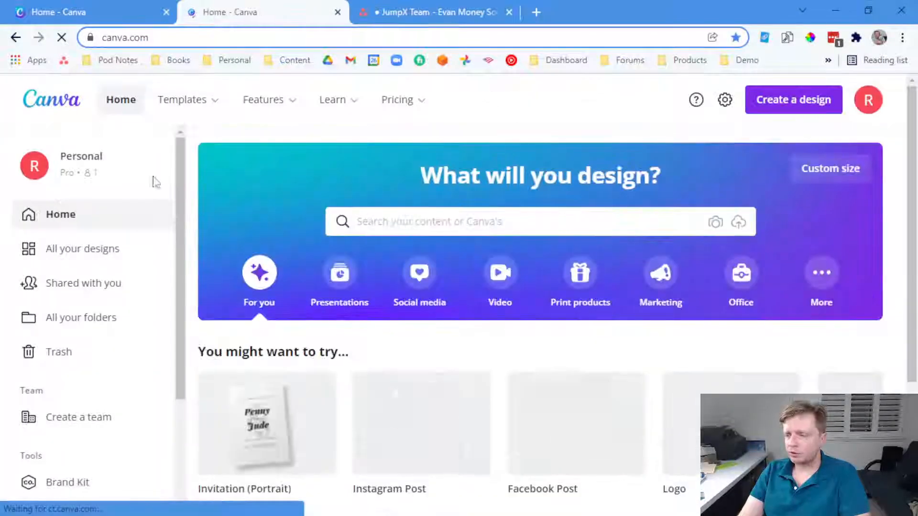
scroll(359, 287, down, 5)
scroll(359, 286, down, 3)
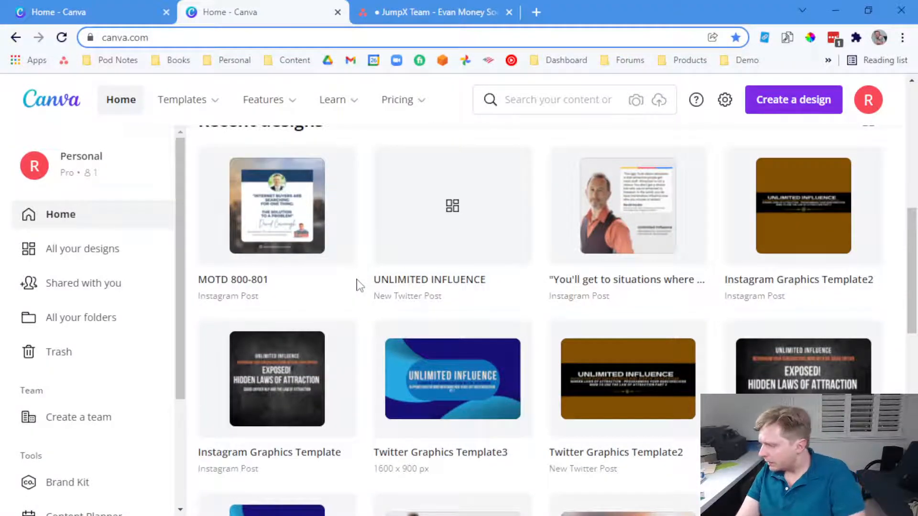
click(611, 225)
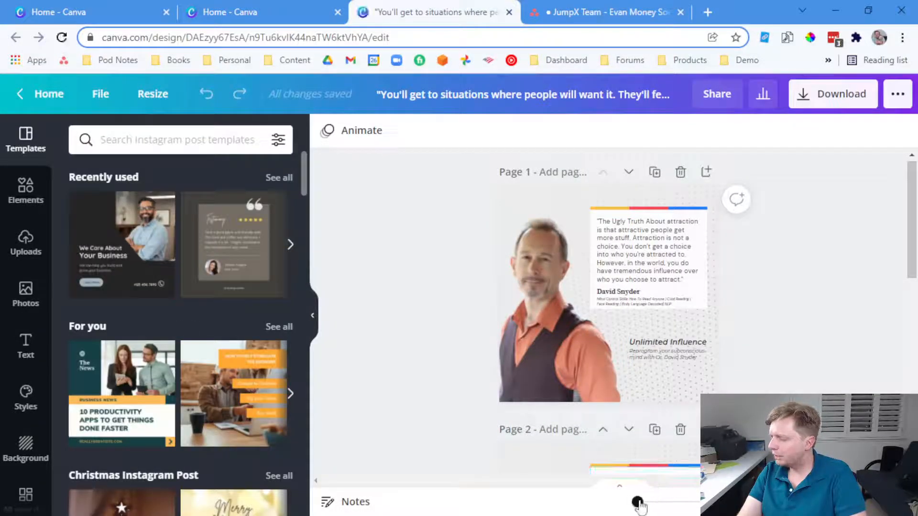
drag(638, 502, 641, 502)
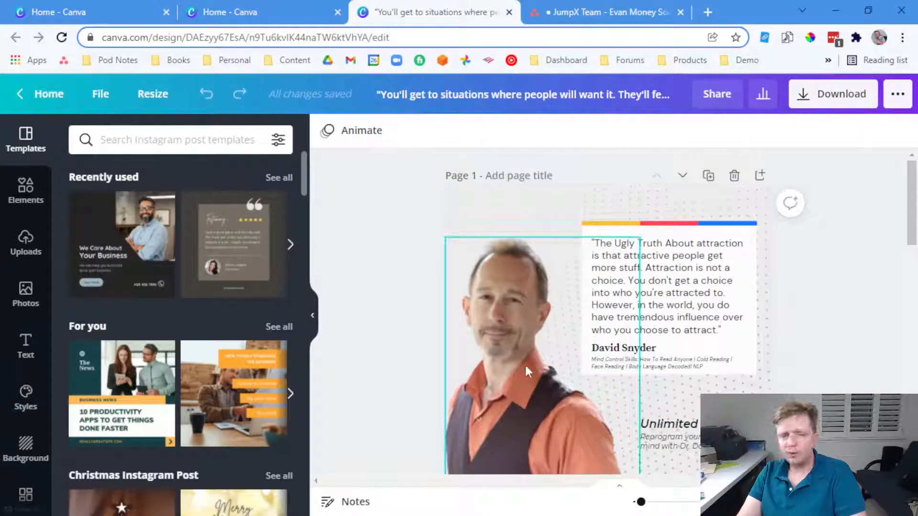
scroll(679, 363, down, 2)
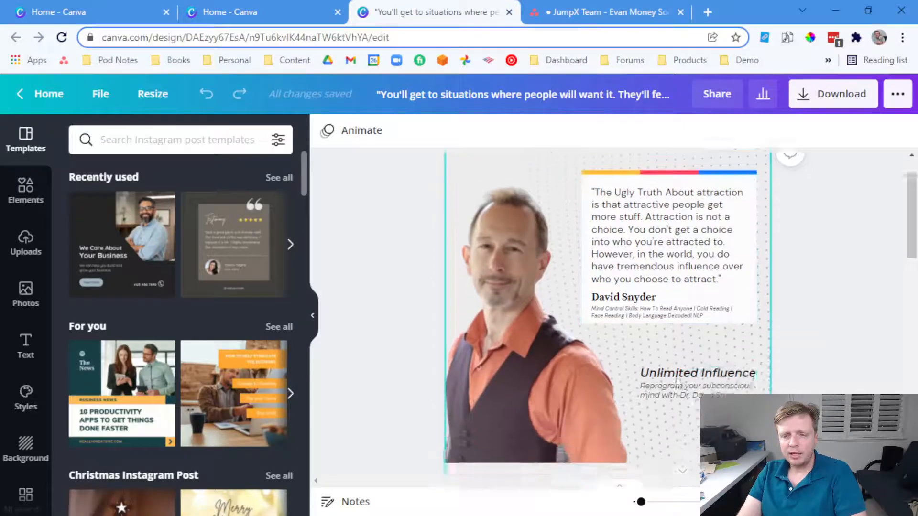
scroll(679, 369, down, 5)
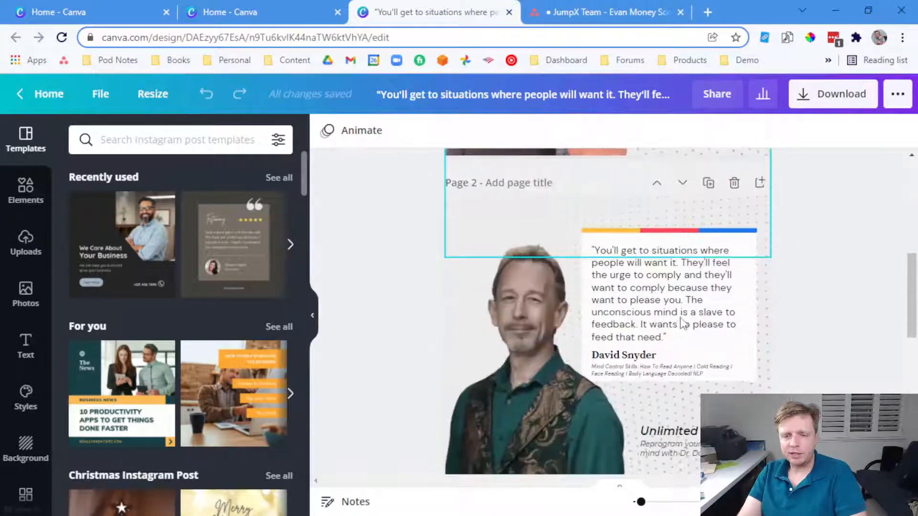
scroll(683, 325, down, 8)
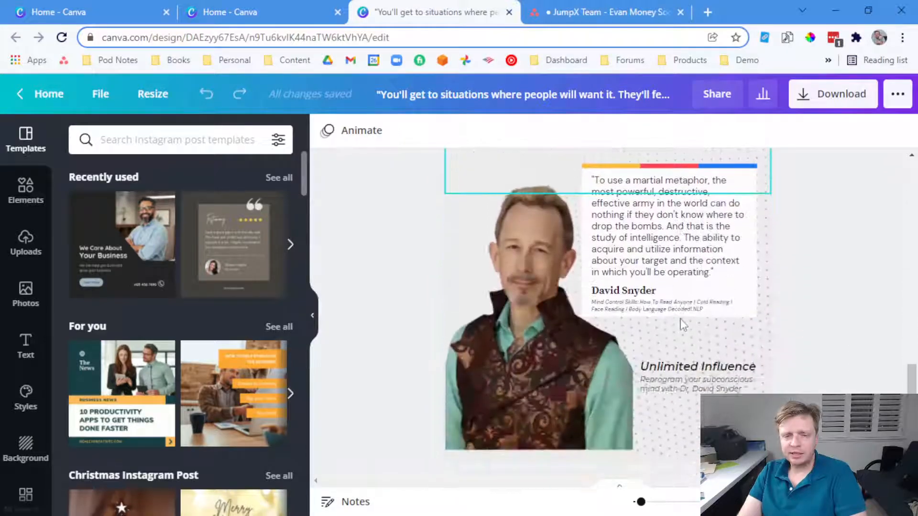
scroll(683, 326, down, 2)
scroll(362, 183, up, 2)
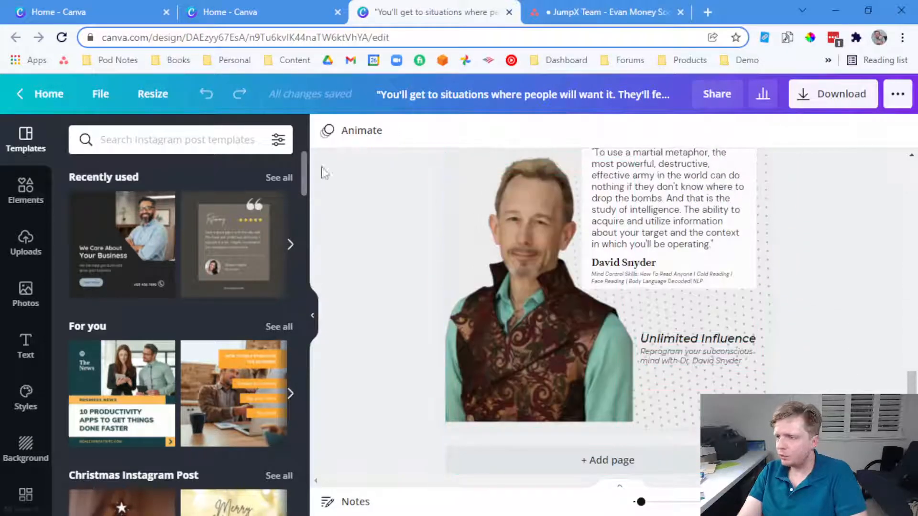
Return to the Canva home page and scroll down the Recent designs list
click(50, 95)
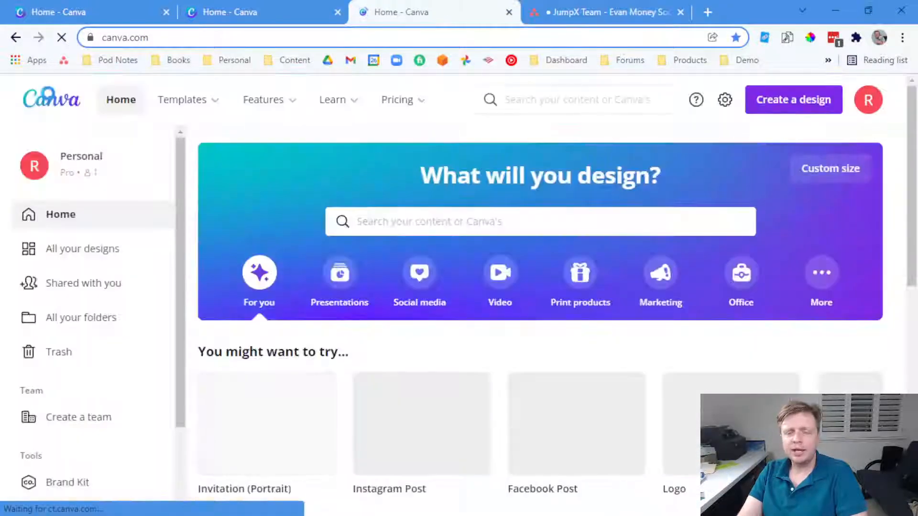
scroll(402, 315, down, 8)
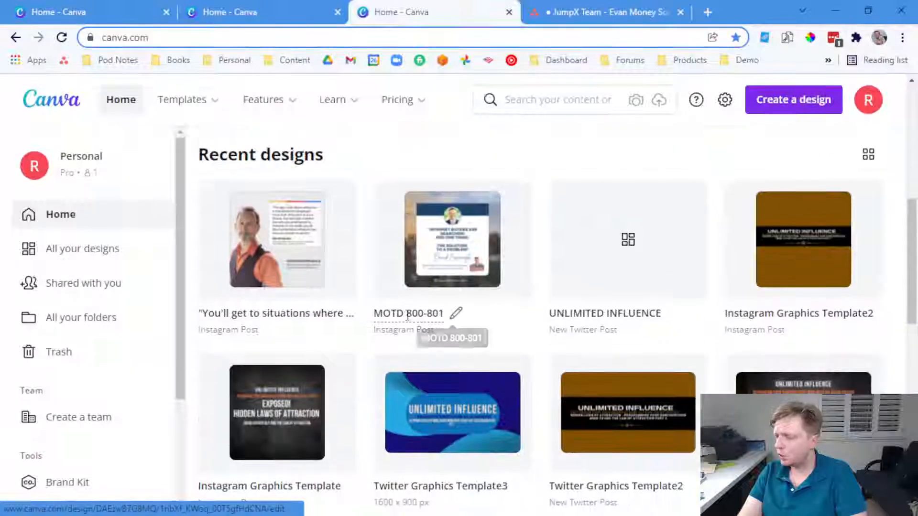
scroll(422, 332, down, 3)
scroll(433, 330, down, 6)
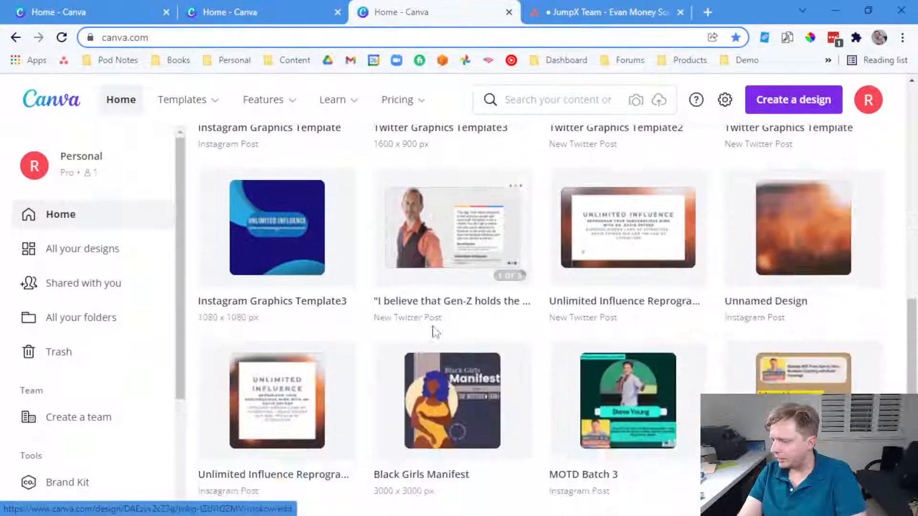
Open MOTD Batch 3, zoom in and scroll through its three episode 828 pages
click(625, 326)
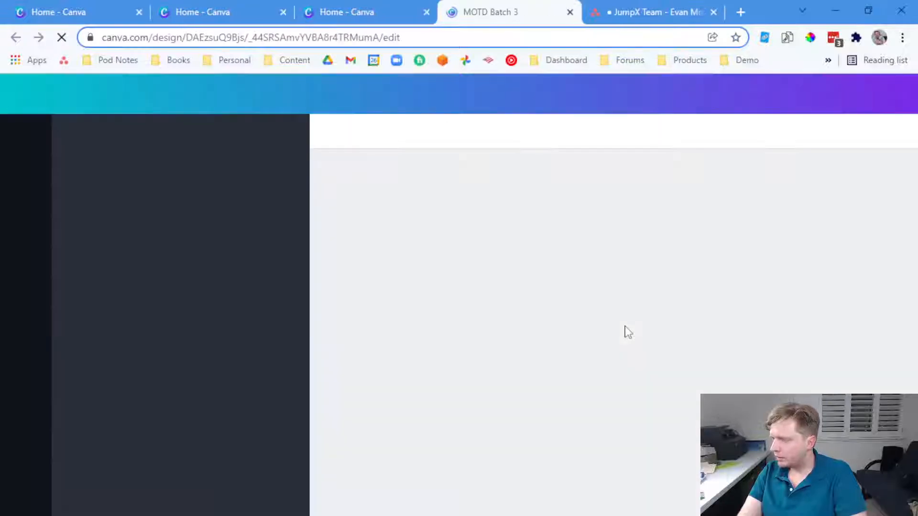
scroll(698, 363, down, 1)
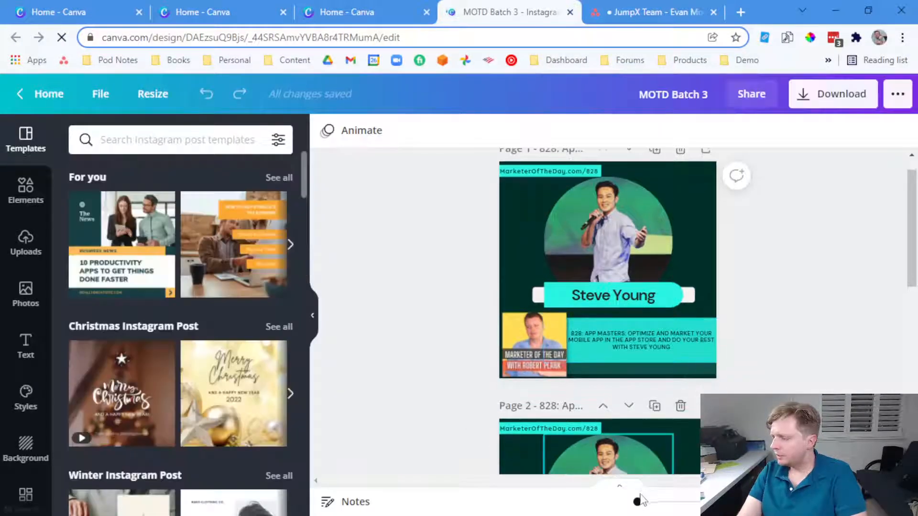
drag(638, 504, 642, 505)
scroll(603, 270, up, 2)
scroll(640, 274, down, 4)
scroll(641, 279, down, 2)
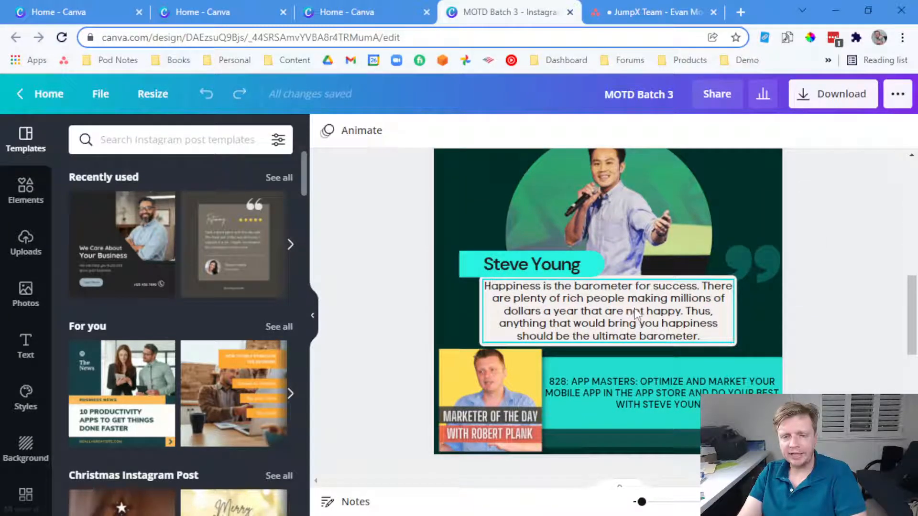
scroll(636, 314, down, 6)
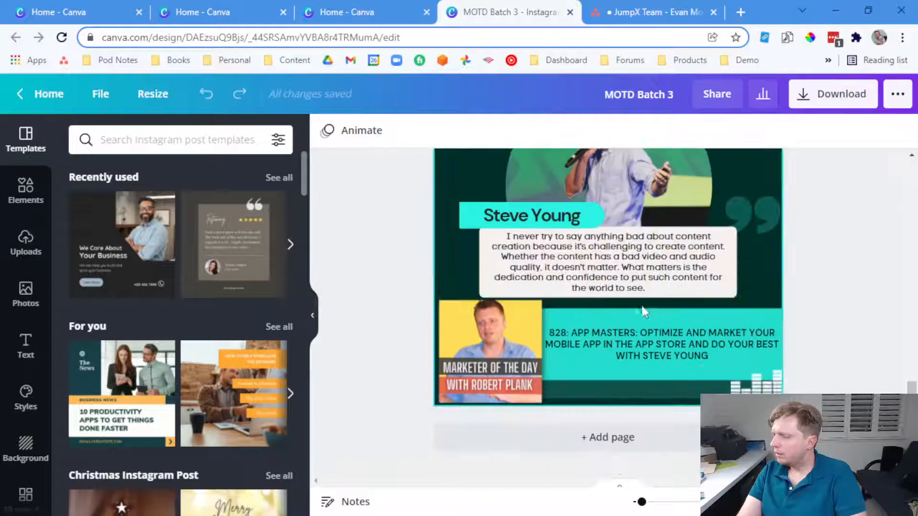
scroll(631, 284, up, 10)
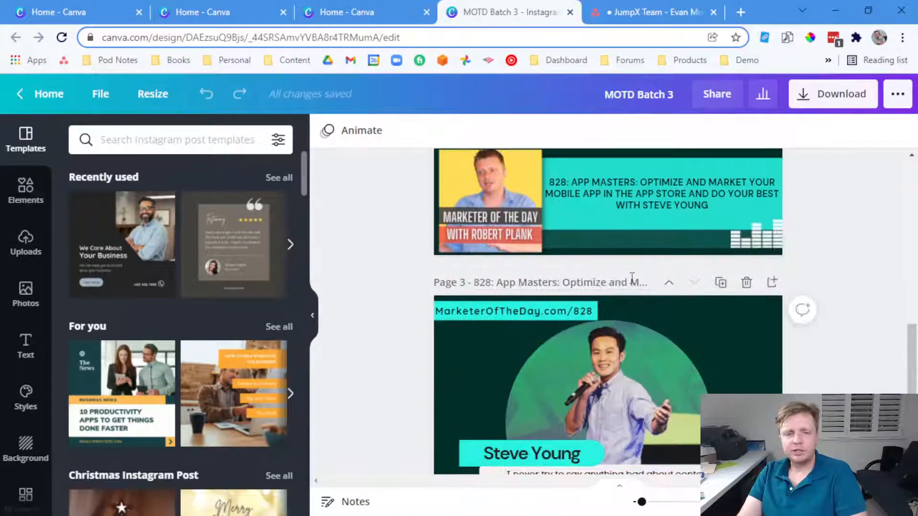
scroll(631, 279, up, 3)
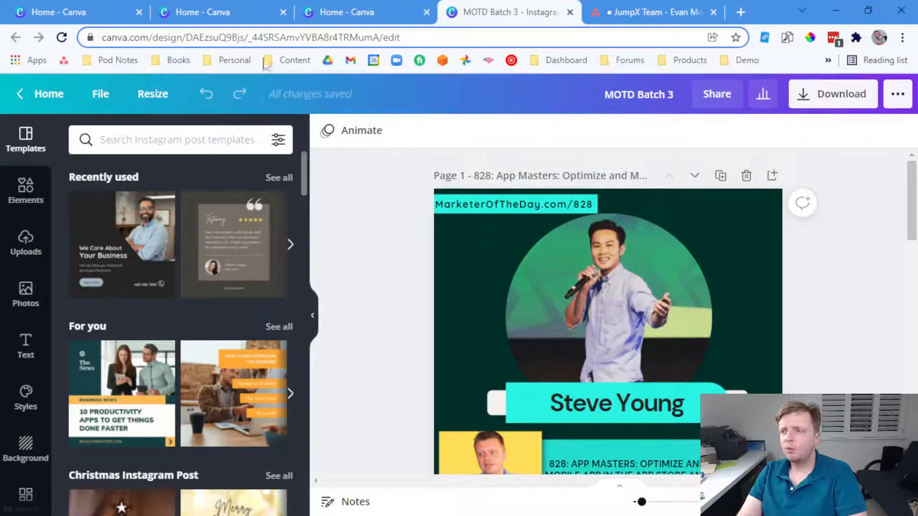
click(622, 12)
scroll(401, 218, up, 5)
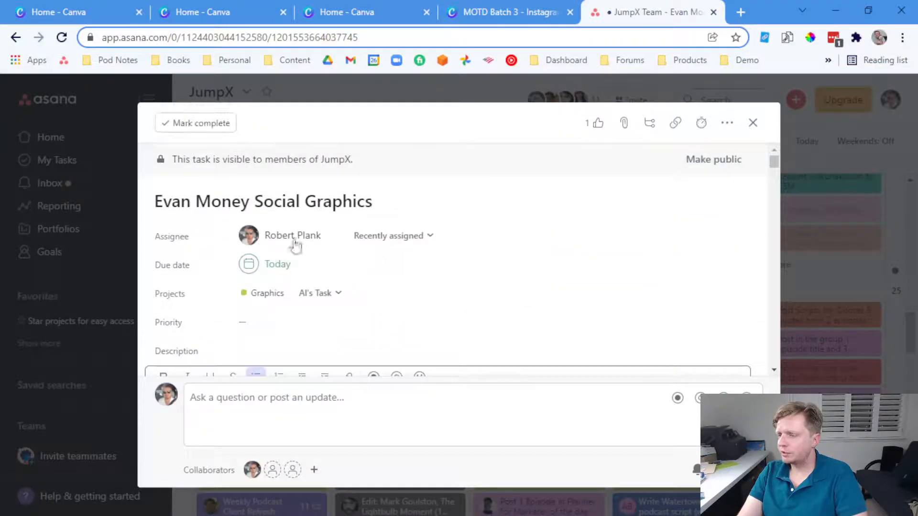
scroll(286, 237, down, 5)
scroll(328, 205, down, 6)
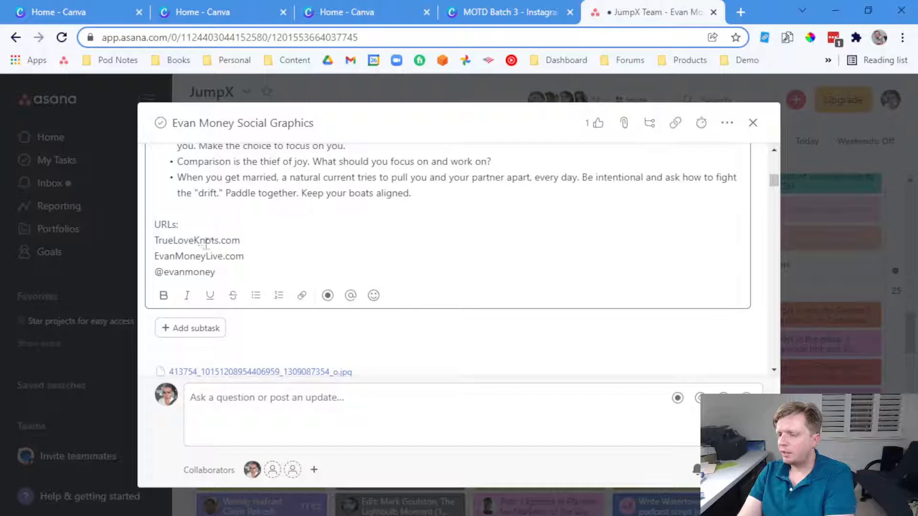
key(Return)
key(Return)
key(Return)
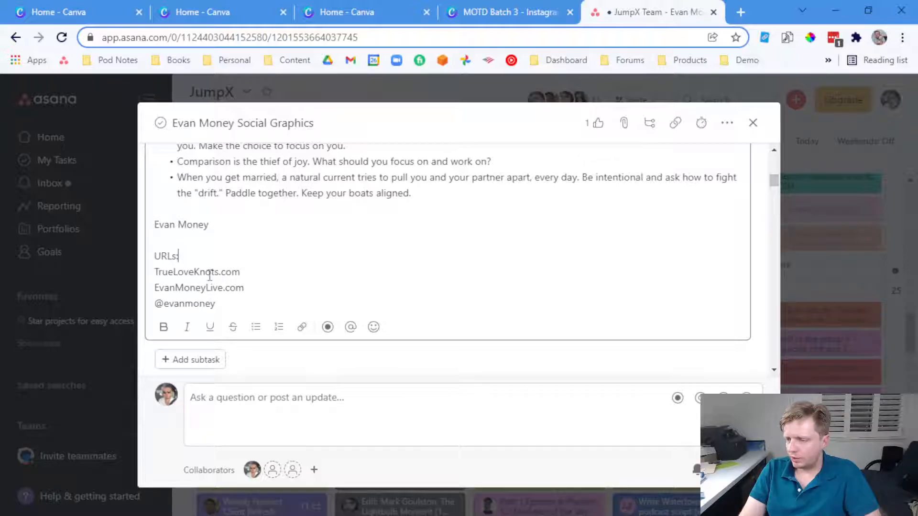
drag(248, 287, 140, 297)
drag(232, 302, 146, 312)
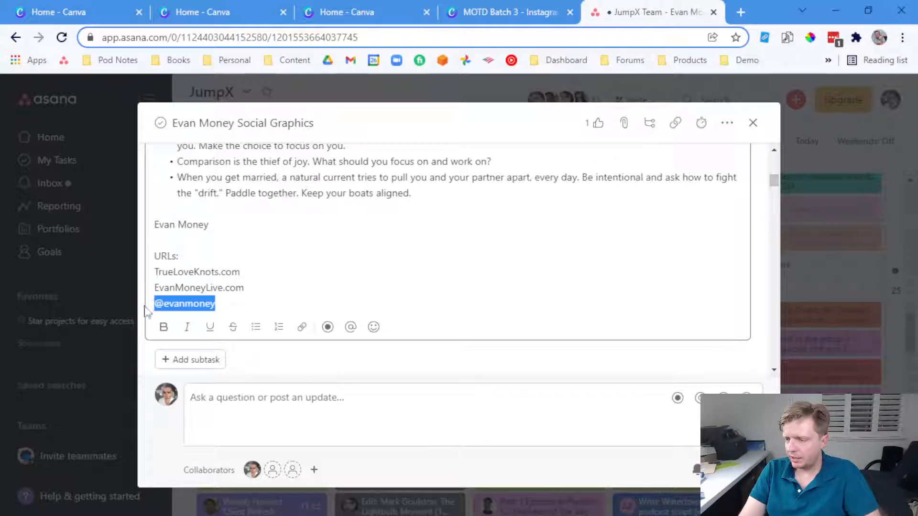
click(183, 301)
View the attached couple photo full-size, then close the viewer
scroll(258, 268, down, 5)
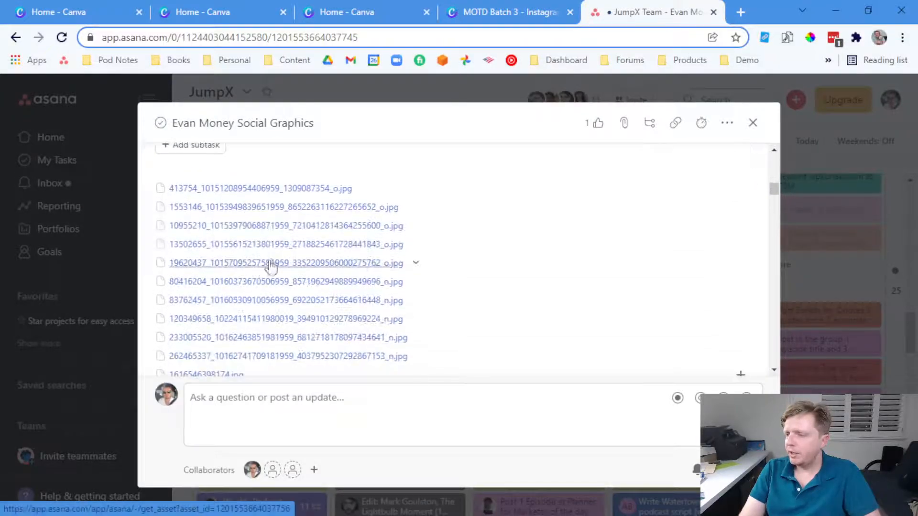
click(368, 263)
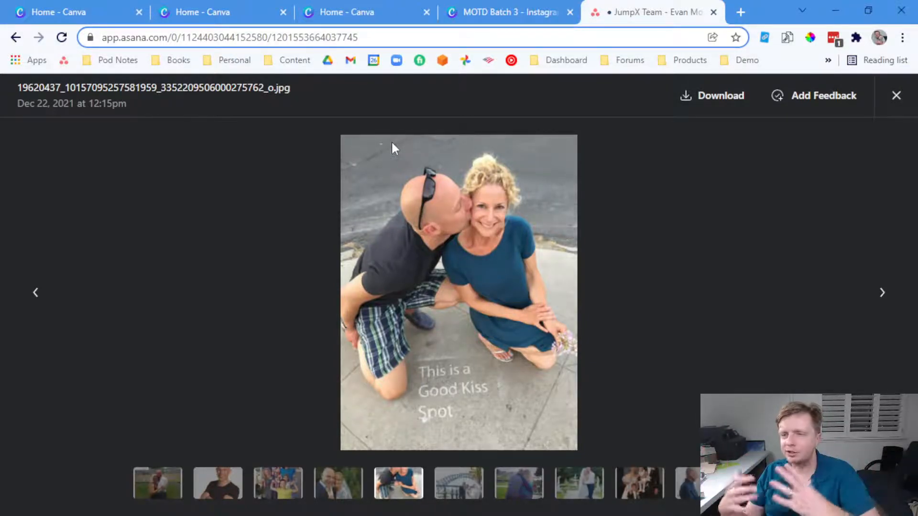
click(895, 95)
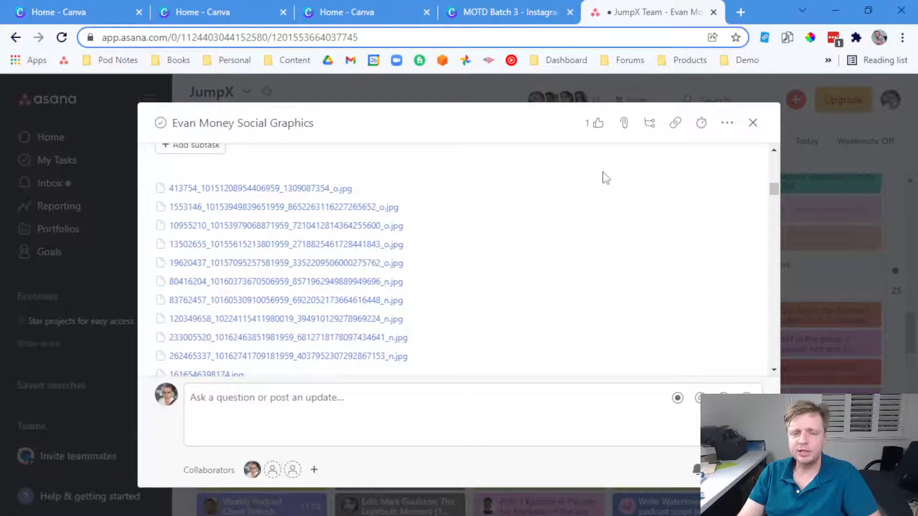
Close the Asana task details, go to Canva home and close the two duplicate Home tabs
click(753, 125)
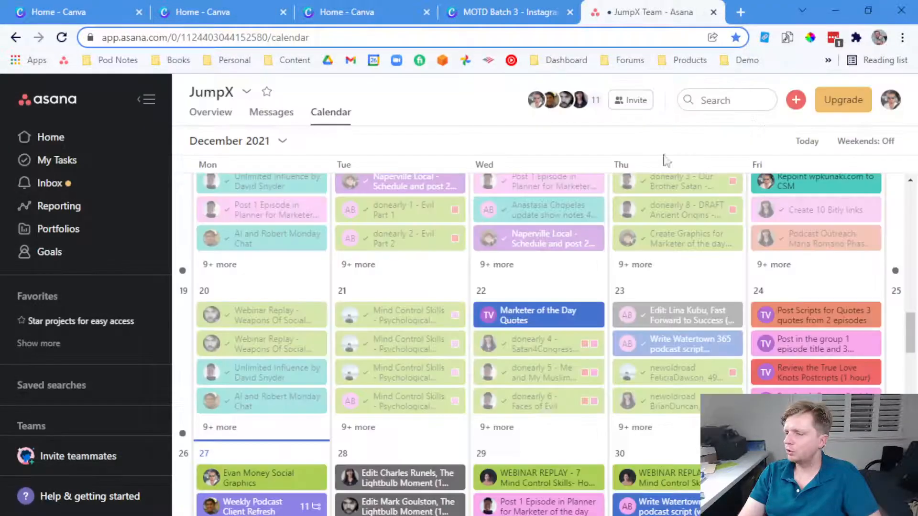
click(502, 12)
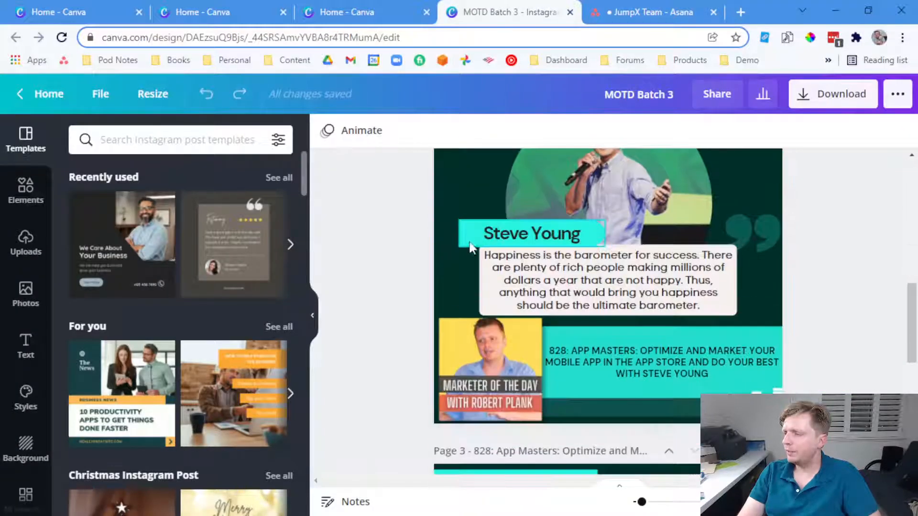
click(44, 94)
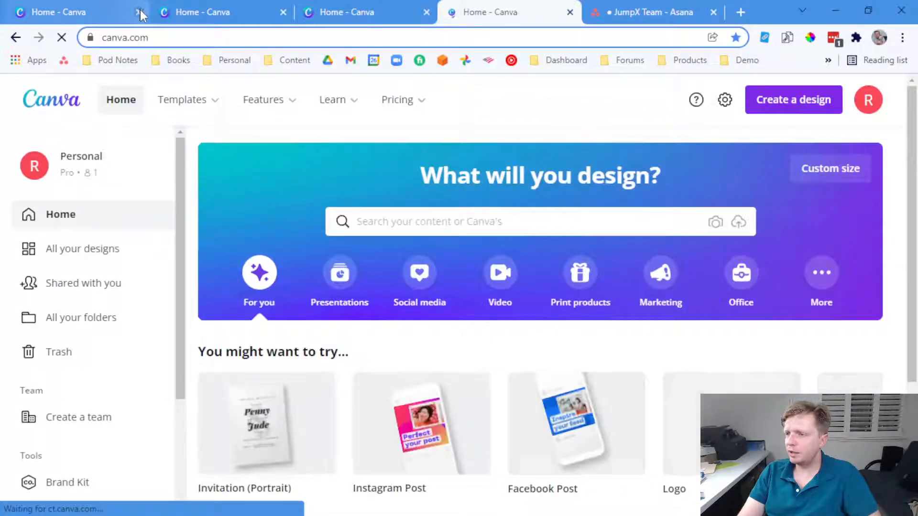
click(139, 12)
click(139, 11)
click(138, 13)
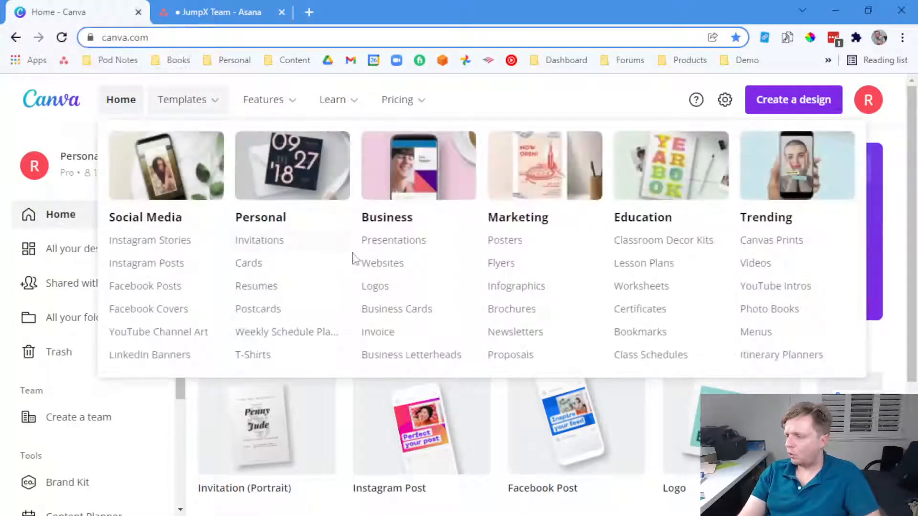
Reopen the MOTD Batch 3 design from Recent designs
scroll(443, 375, down, 6)
scroll(377, 376, down, 2)
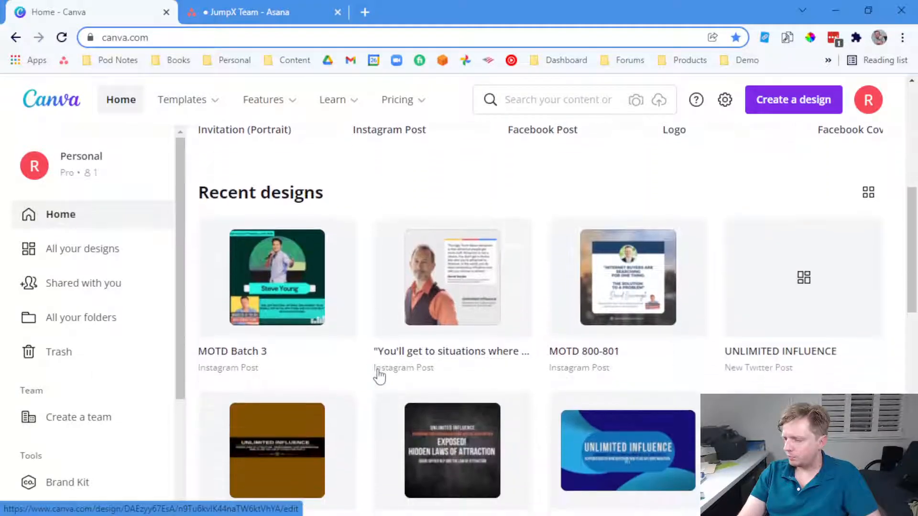
click(294, 287)
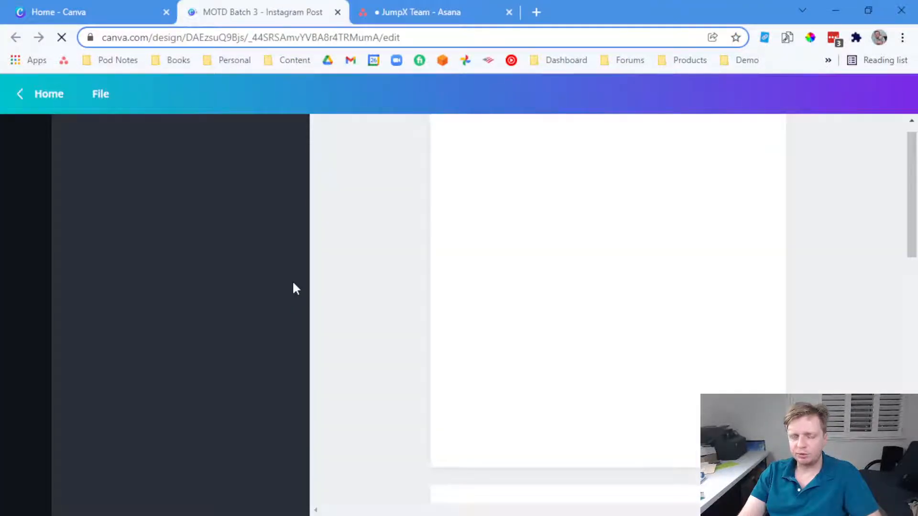
Add and delete a blank page and a duplicate of page 3, keeping three pages, then return home
scroll(610, 303, down, 10)
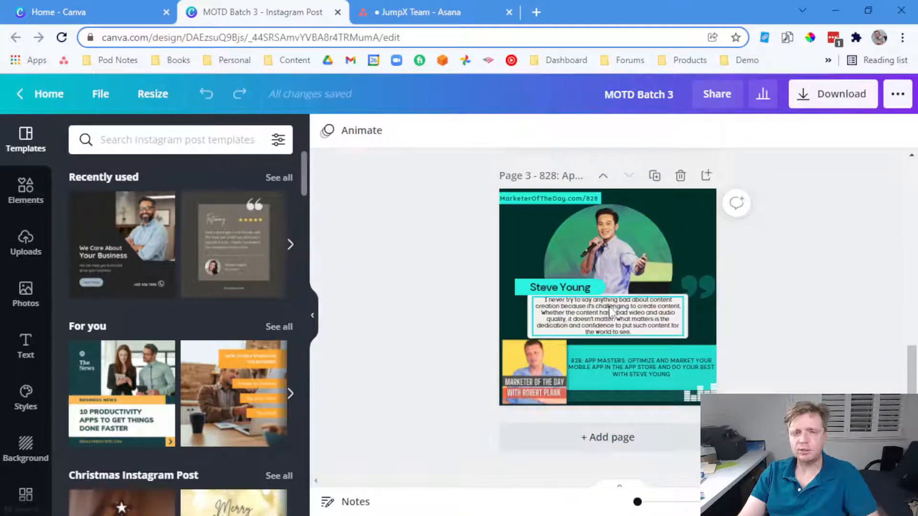
click(595, 436)
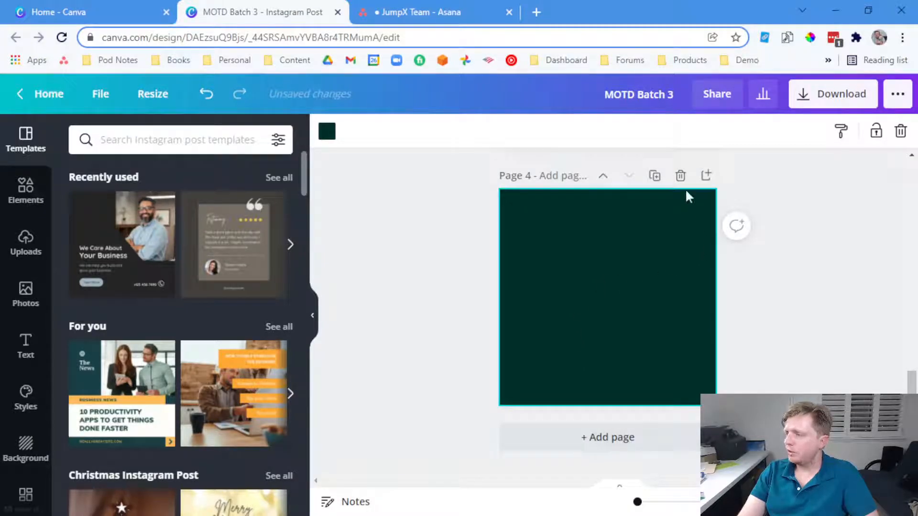
click(680, 175)
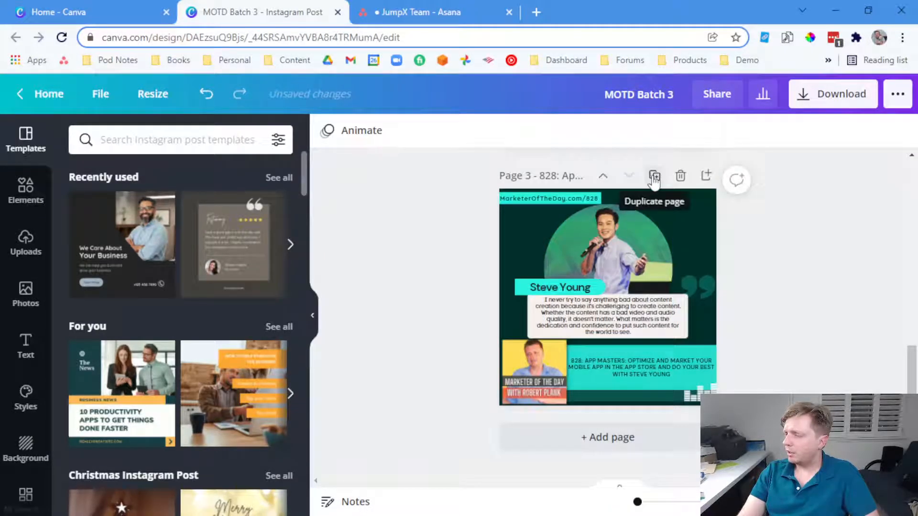
click(655, 177)
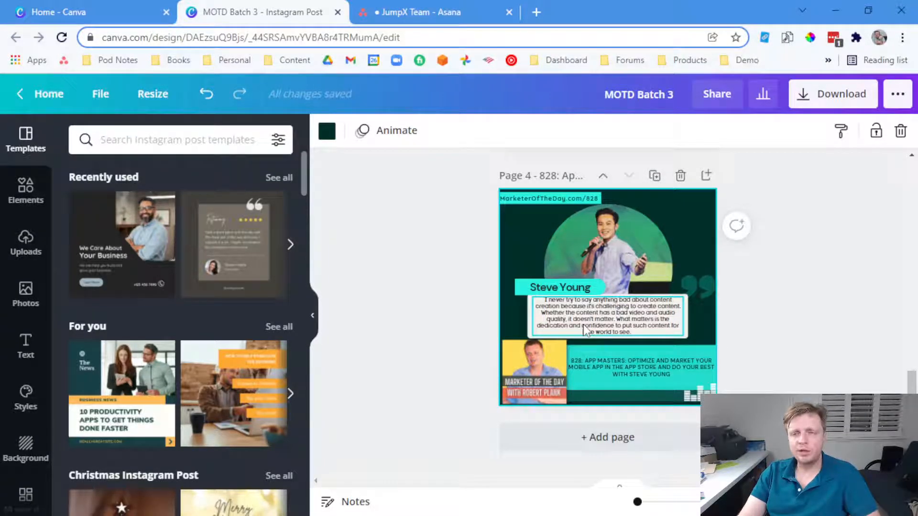
click(681, 176)
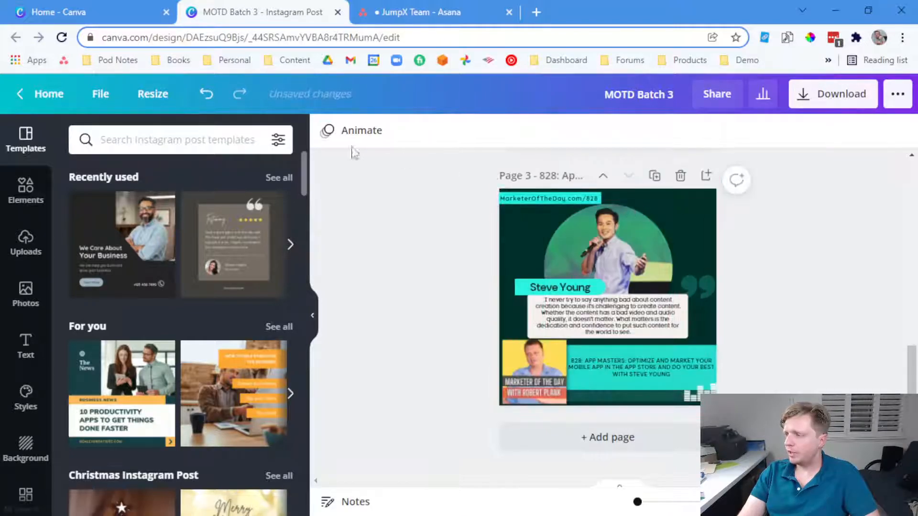
click(43, 95)
mouse_move(174, 123)
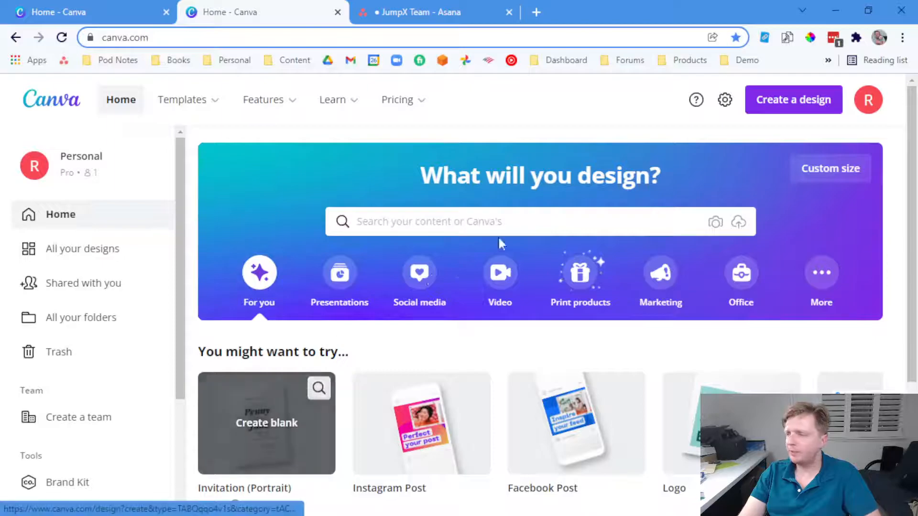
Create a new Instagram Post design by searching 'instagram' under Create a design
click(772, 109)
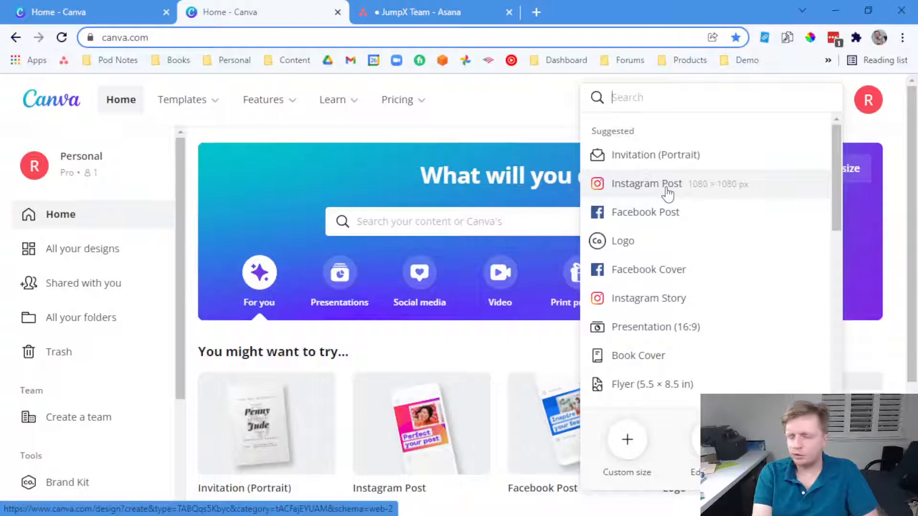
text(instagram)
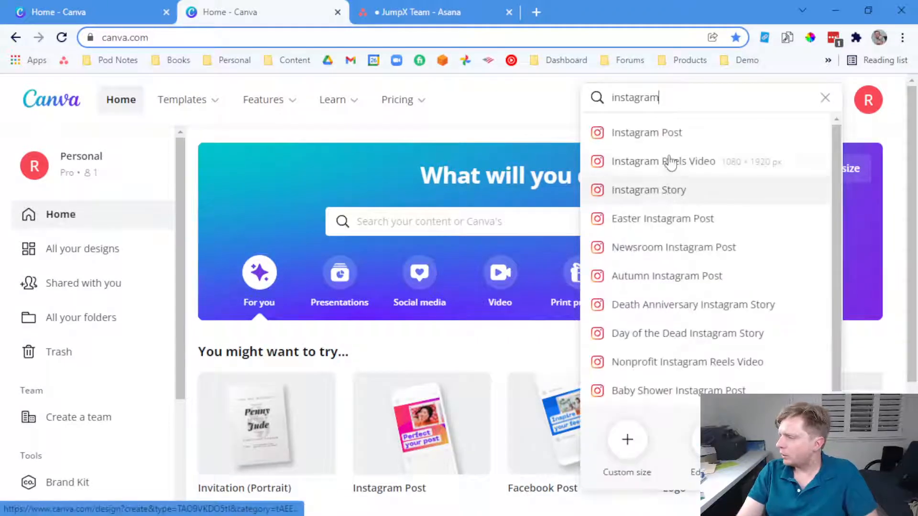
click(731, 143)
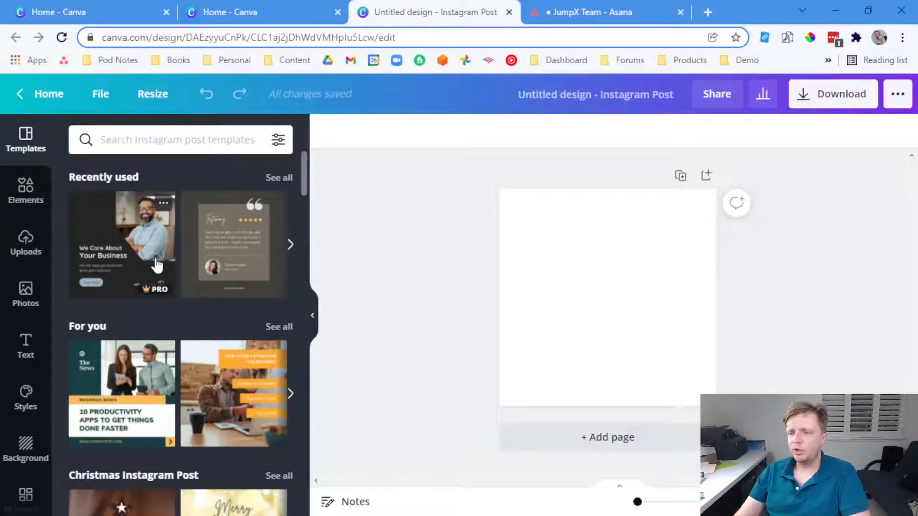
Browse the Uploads, Elements, Text and Templates panels, clear the design title, then go to Asana
click(27, 249)
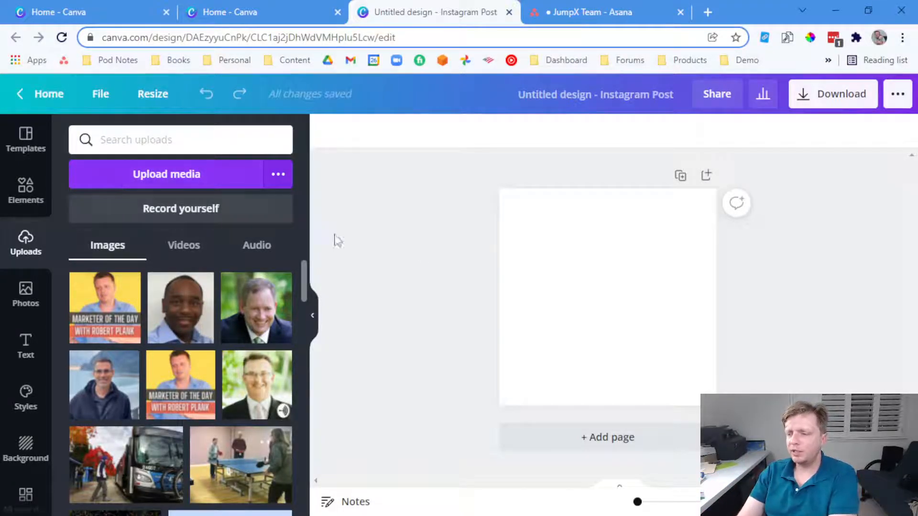
click(25, 194)
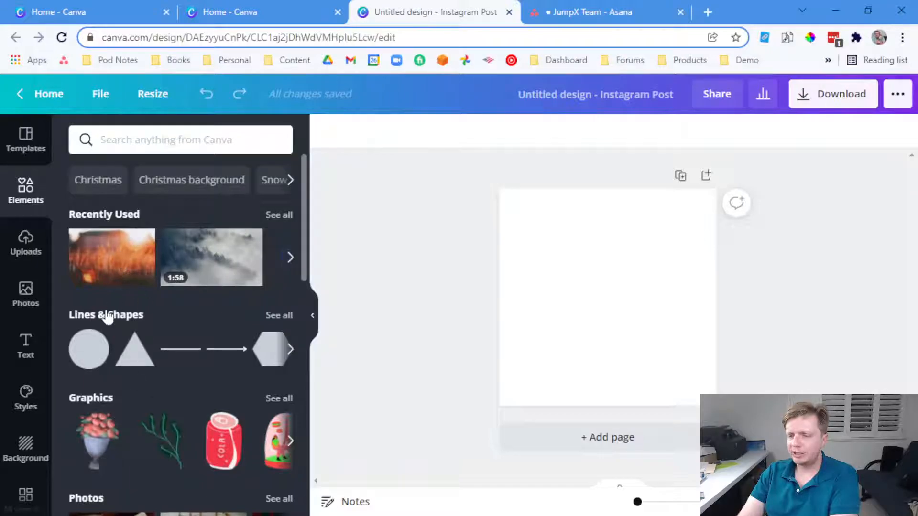
click(25, 353)
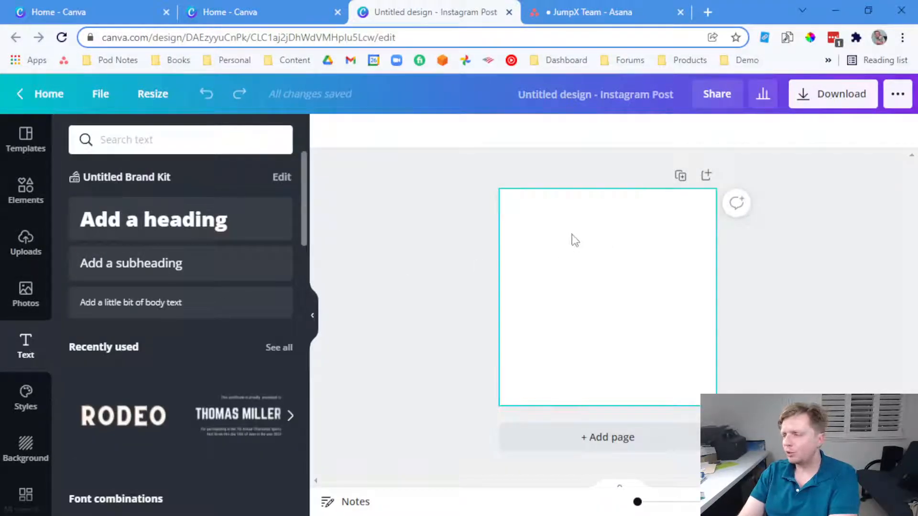
click(26, 152)
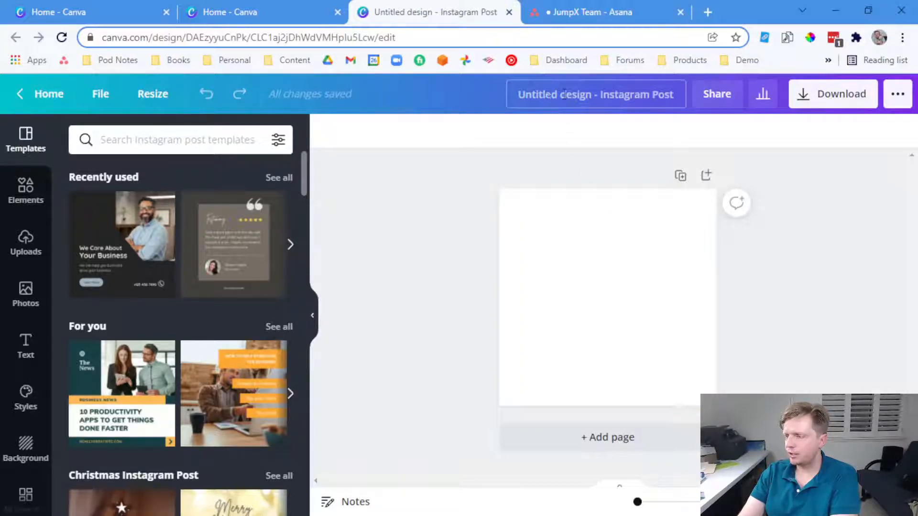
click(564, 95)
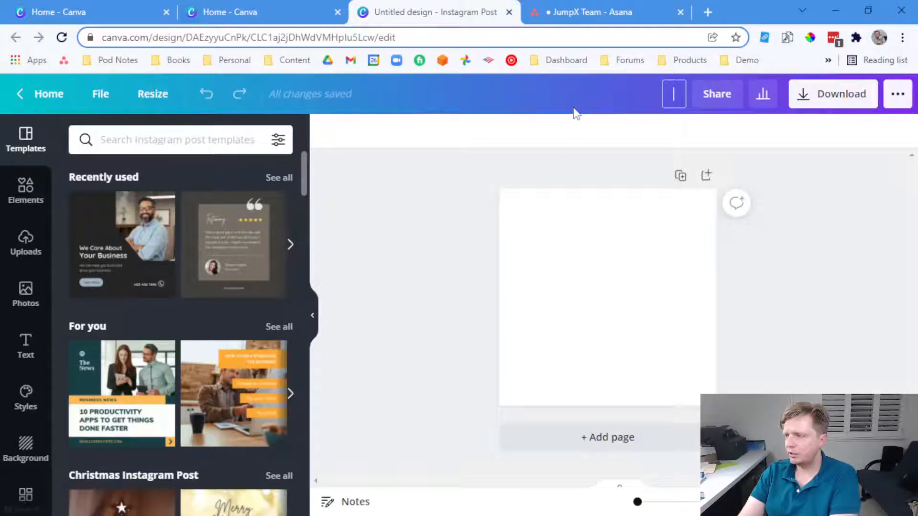
click(549, 6)
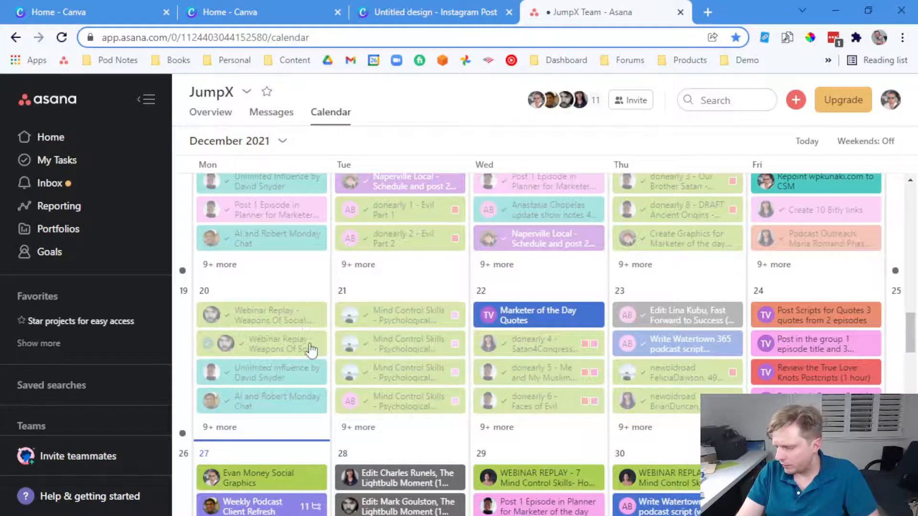
scroll(306, 373, down, 2)
click(258, 403)
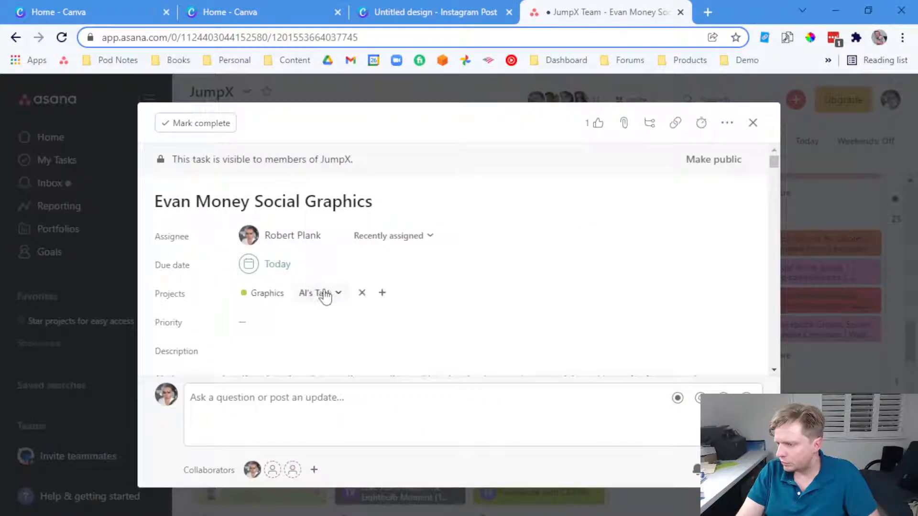
scroll(325, 295, down, 5)
click(439, 18)
key(Return)
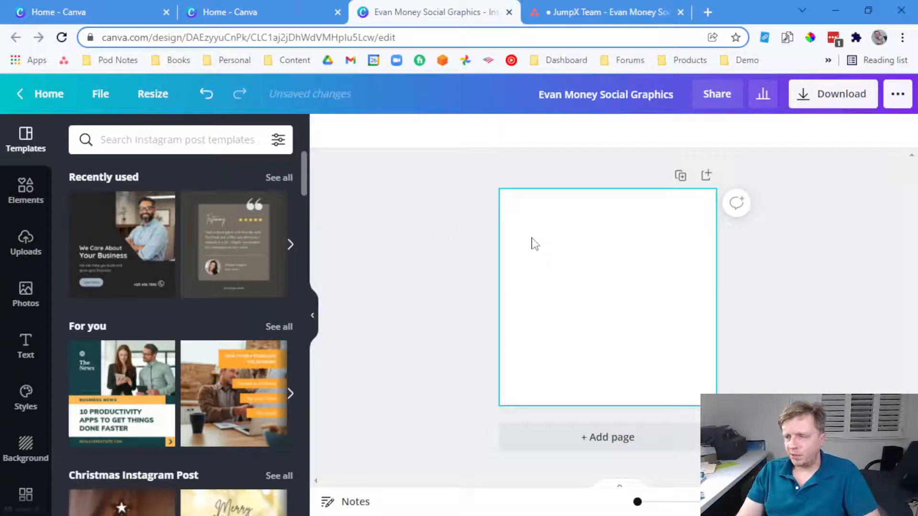
Apply the 'Cycling Tips for Beginners' template from For you, then show the uploaded images
scroll(229, 342, down, 2)
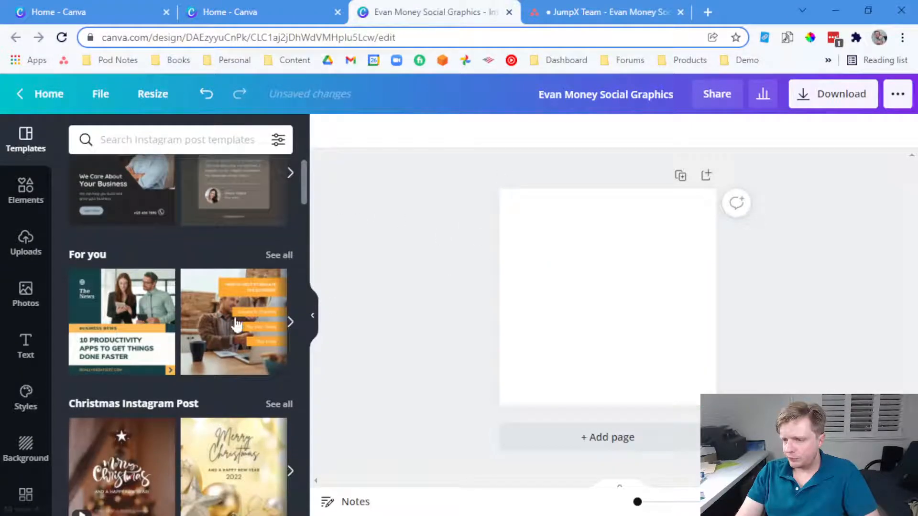
click(276, 258)
scroll(271, 306, down, 4)
scroll(269, 310, down, 3)
scroll(246, 234, up, 2)
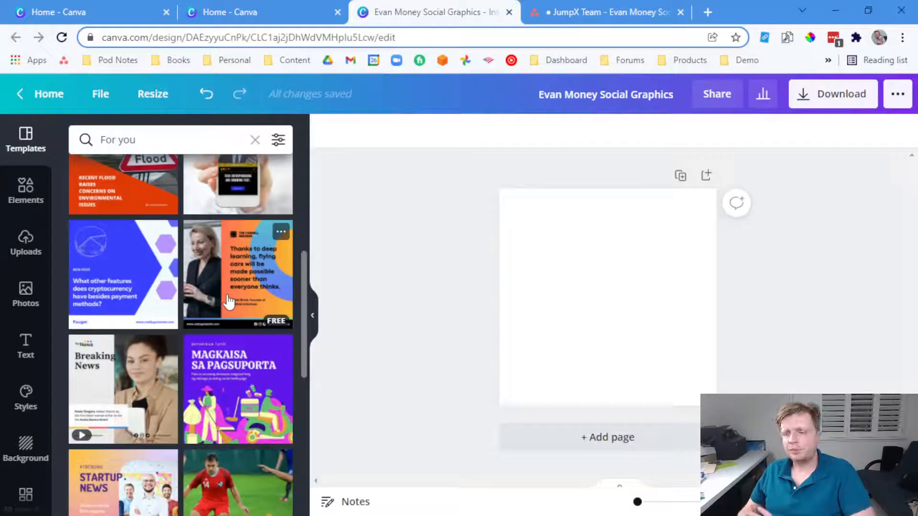
scroll(211, 344, down, 8)
scroll(194, 388, down, 1)
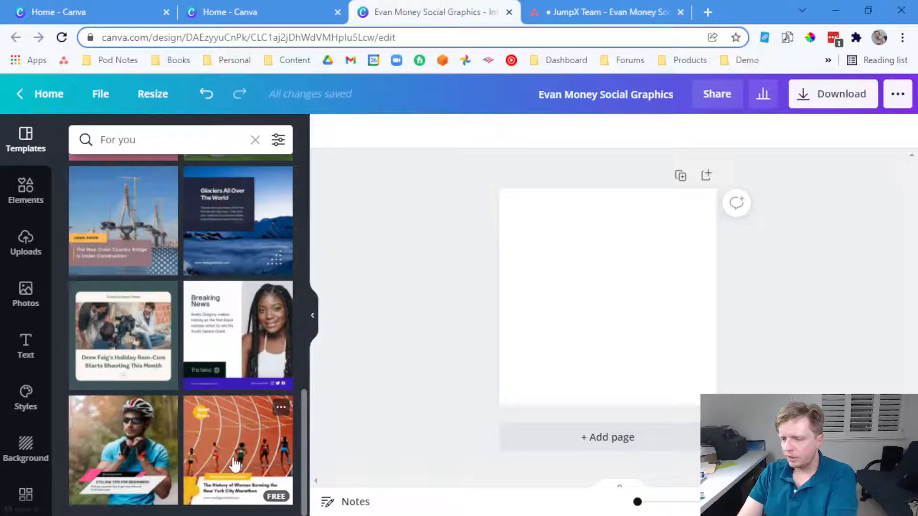
click(118, 438)
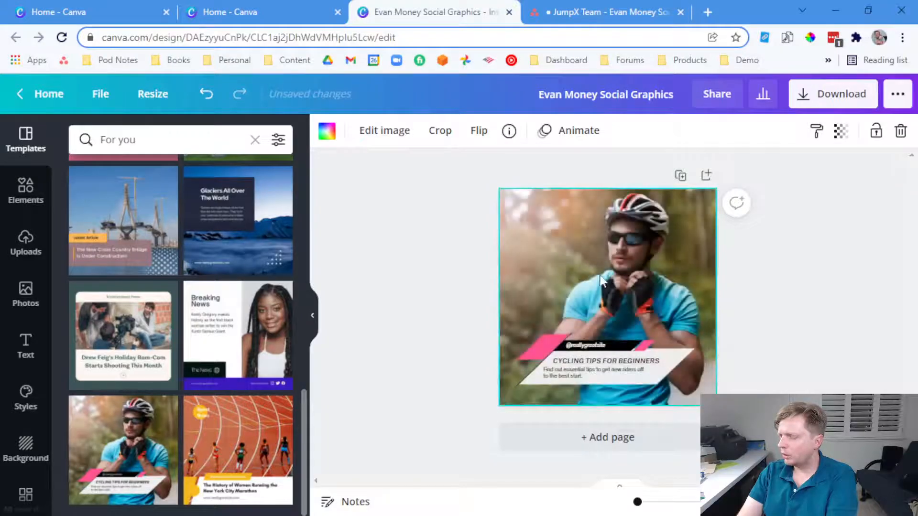
click(776, 269)
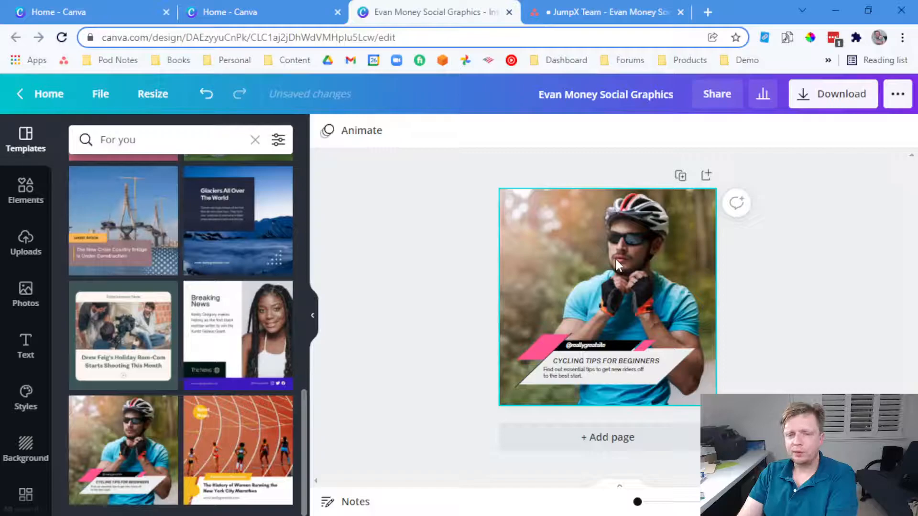
click(26, 244)
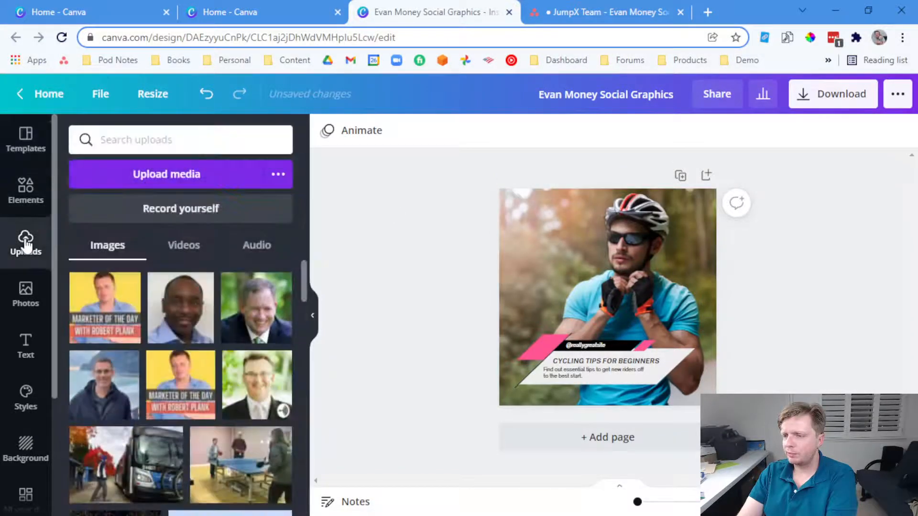
click(158, 175)
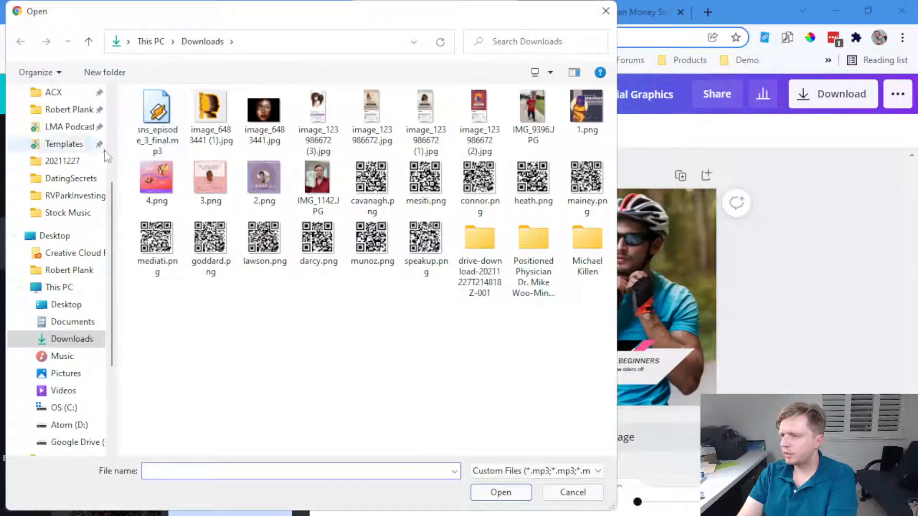
scroll(105, 157, up, 4)
click(67, 110)
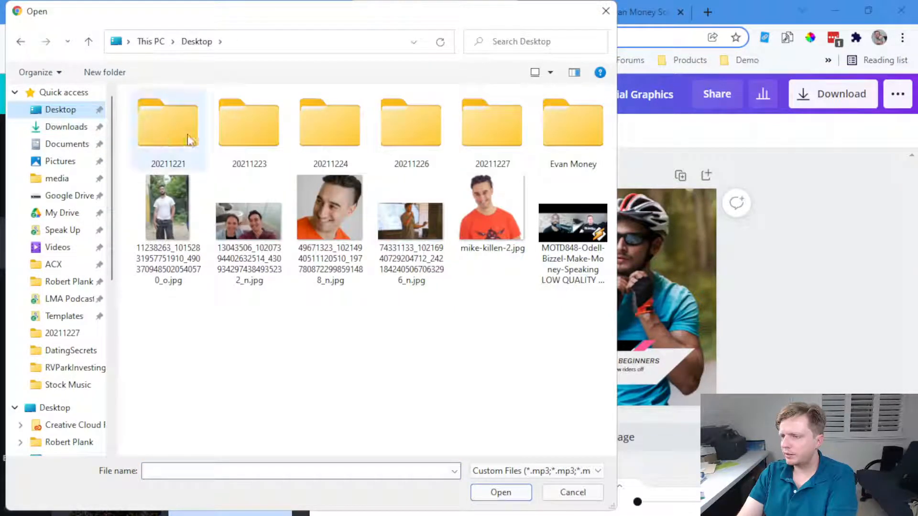
double_click(564, 148)
key(ctrl+a)
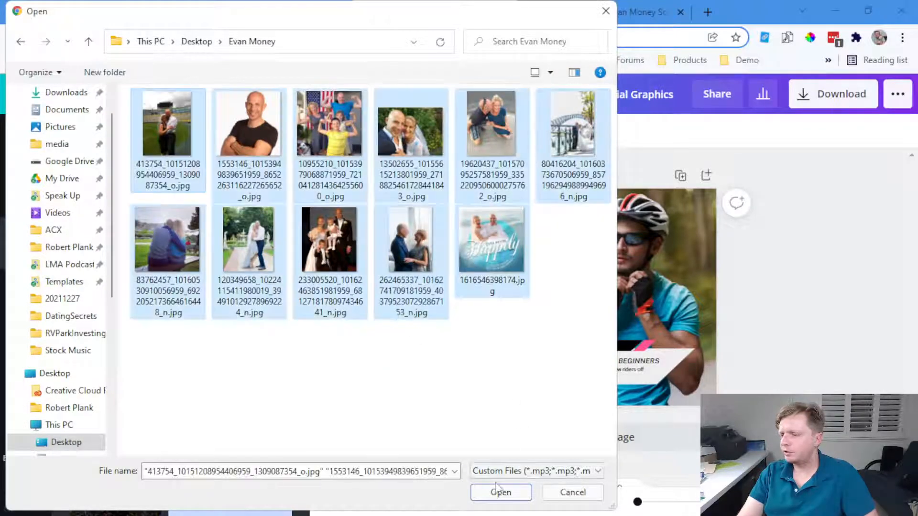
click(497, 484)
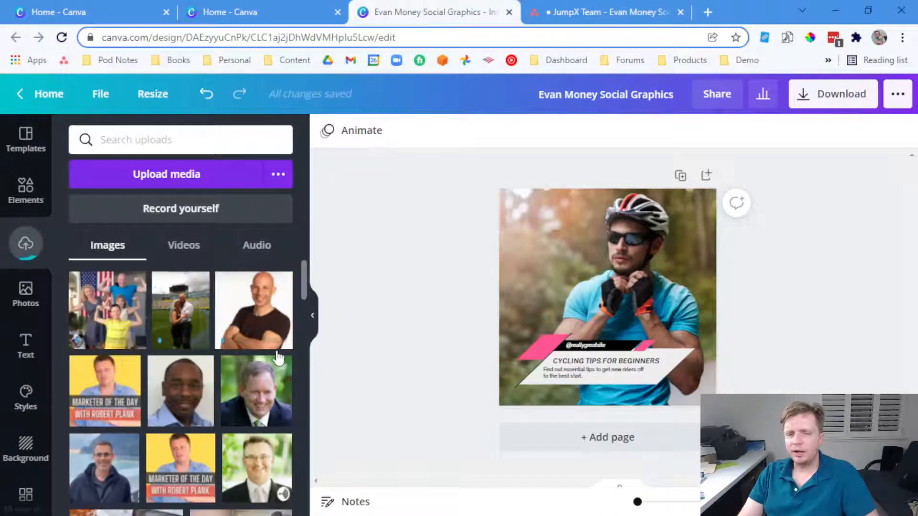
scroll(235, 348, down, 3)
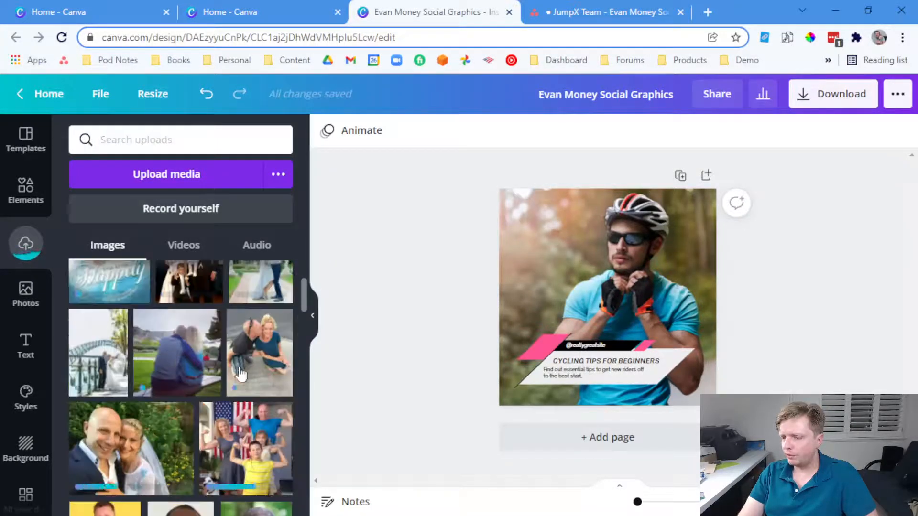
drag(144, 436, 514, 271)
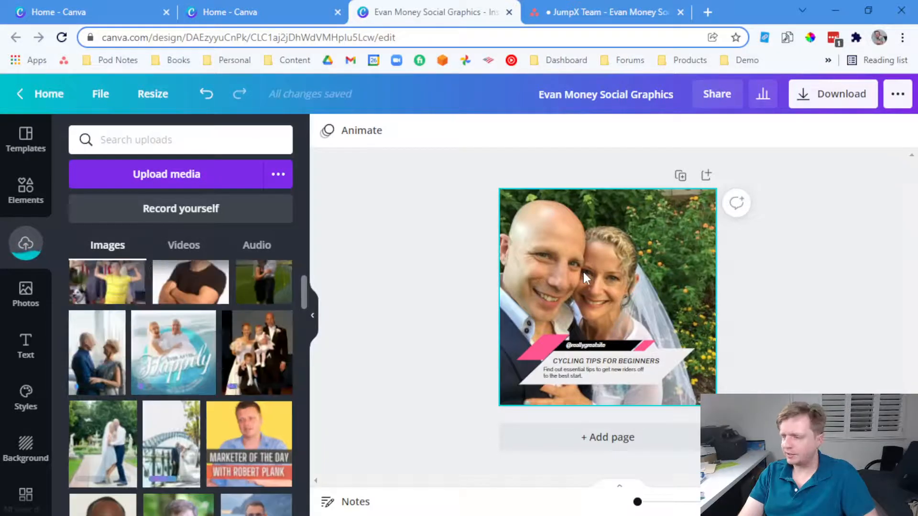
drag(638, 502, 641, 502)
double_click(577, 371)
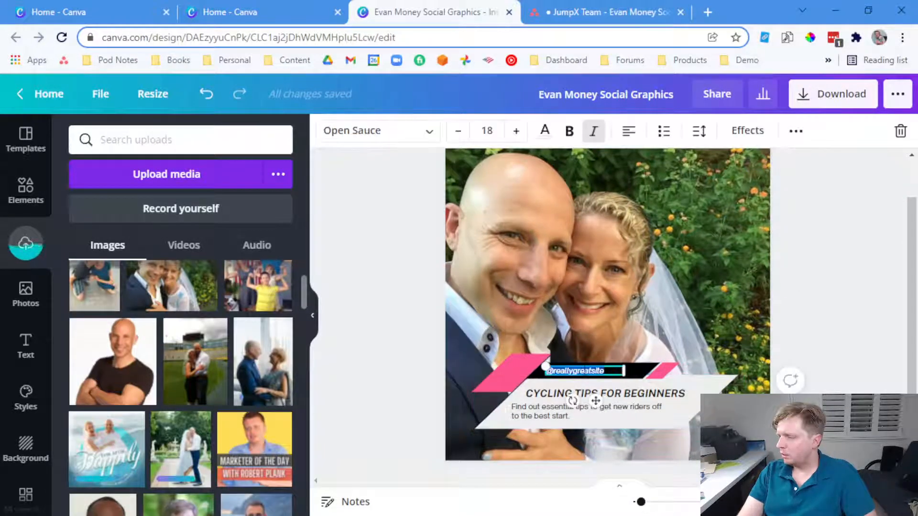
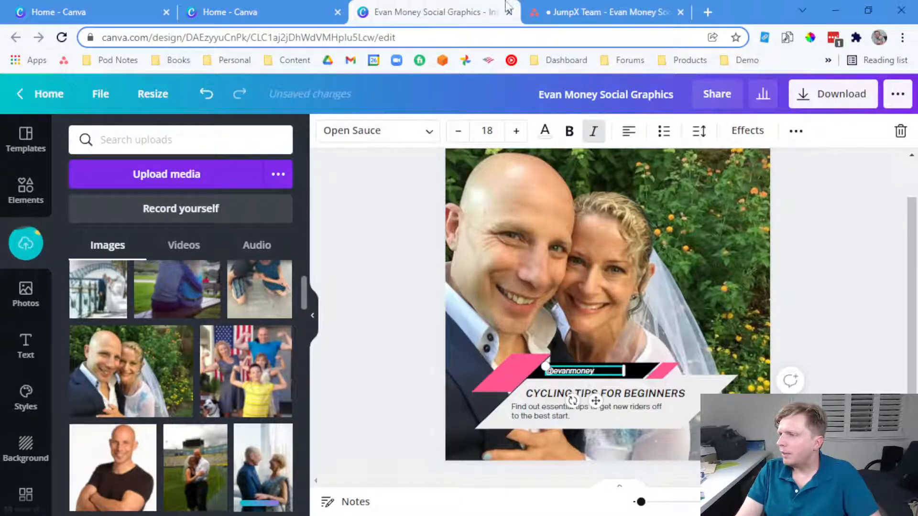
Copy the 'When my work day ends…' phone-at-the-desk quote from the Asana task
click(583, 11)
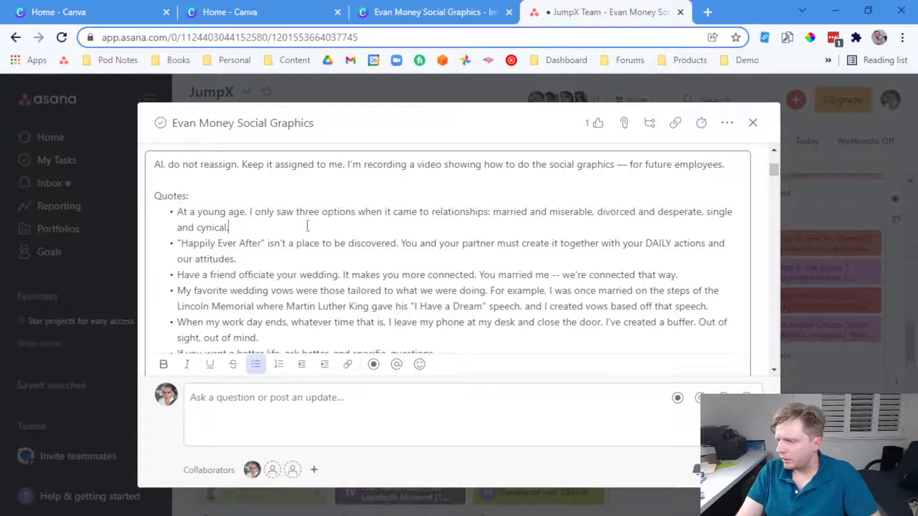
scroll(301, 266, down, 2)
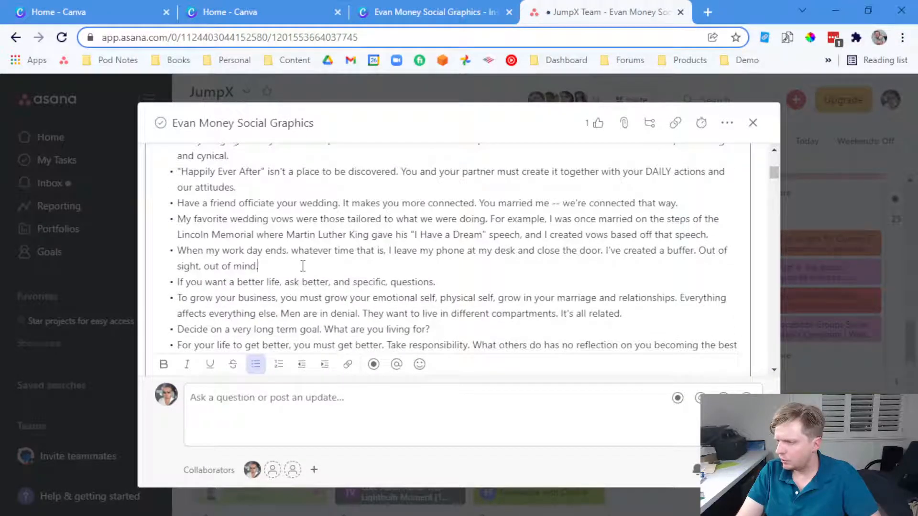
drag(294, 266, 168, 260)
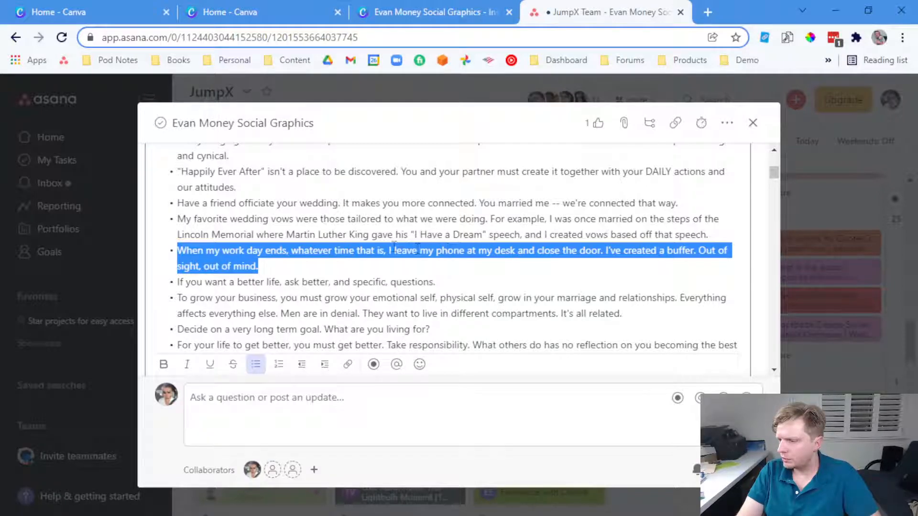
right_click(266, 249)
click(298, 303)
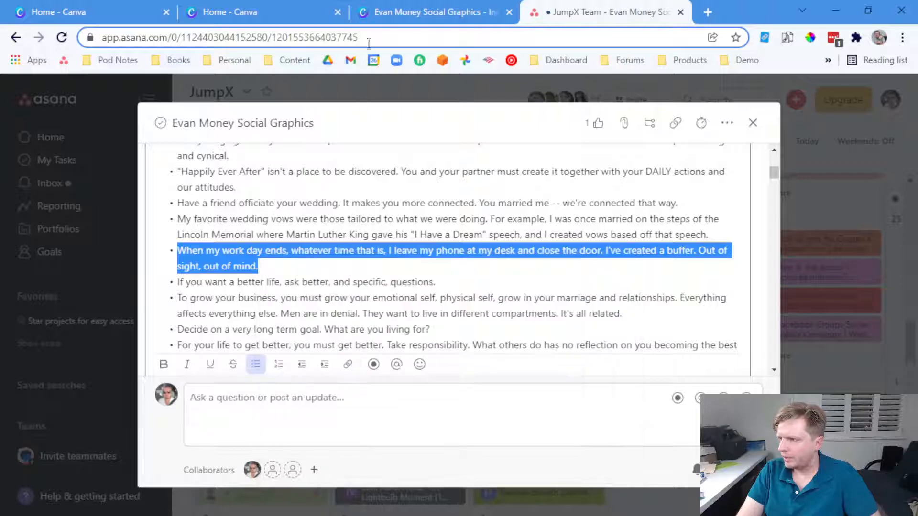
click(431, 12)
click(543, 409)
Replace the description text with the work-day quote, pasted as plain text
triple_click(545, 411)
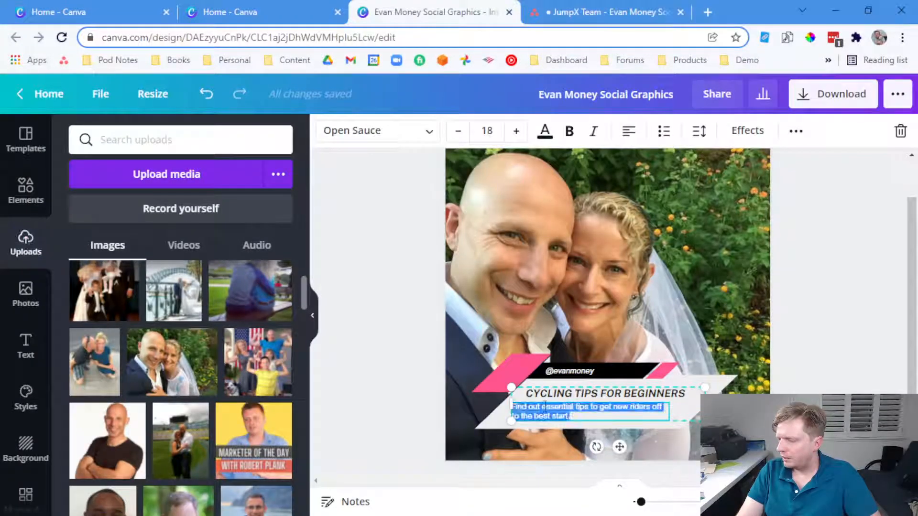
right_click(549, 417)
click(246, 234)
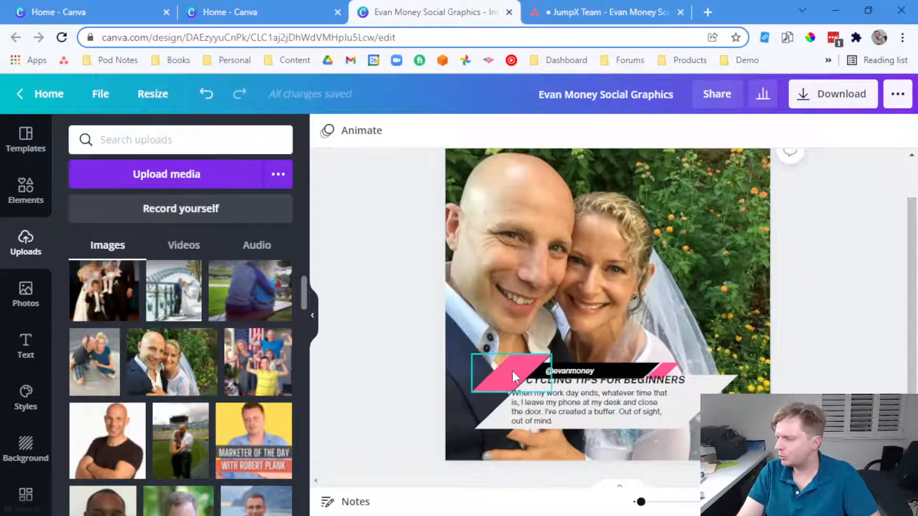
Stretch the white banner shape slightly larger
drag(513, 373, 557, 382)
key(ctrl+z)
click(707, 410)
click(681, 378)
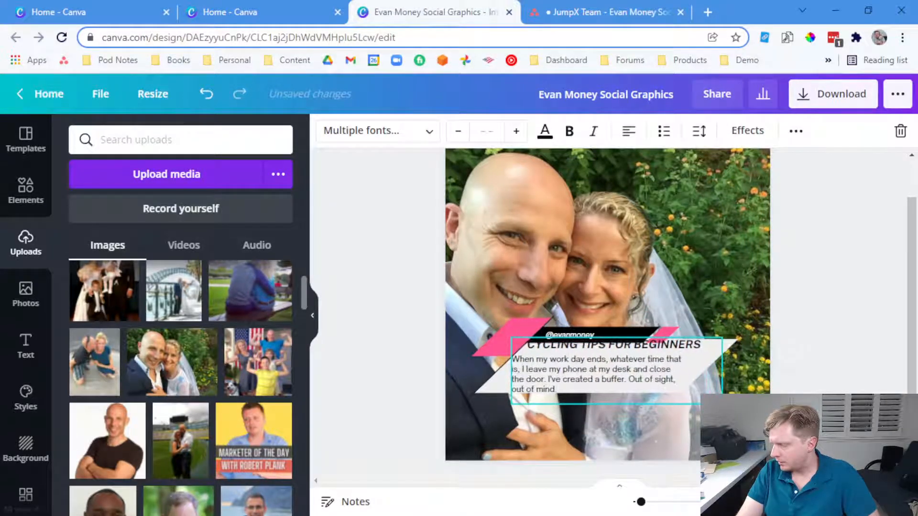
click(723, 359)
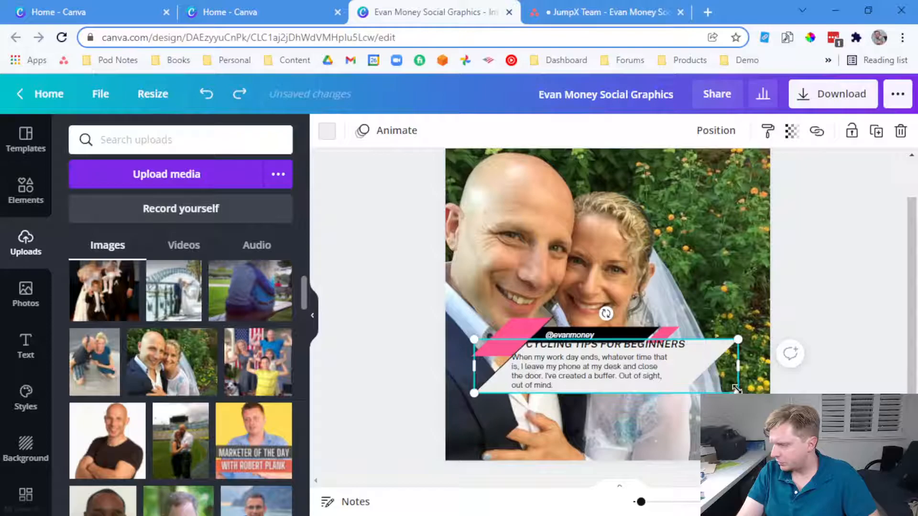
mouse_move(739, 392)
mouse_down()
mouse_move(765, 398)
mouse_move(748, 395)
mouse_up()
Move the pink accent shape to the right end of the bar
click(615, 392)
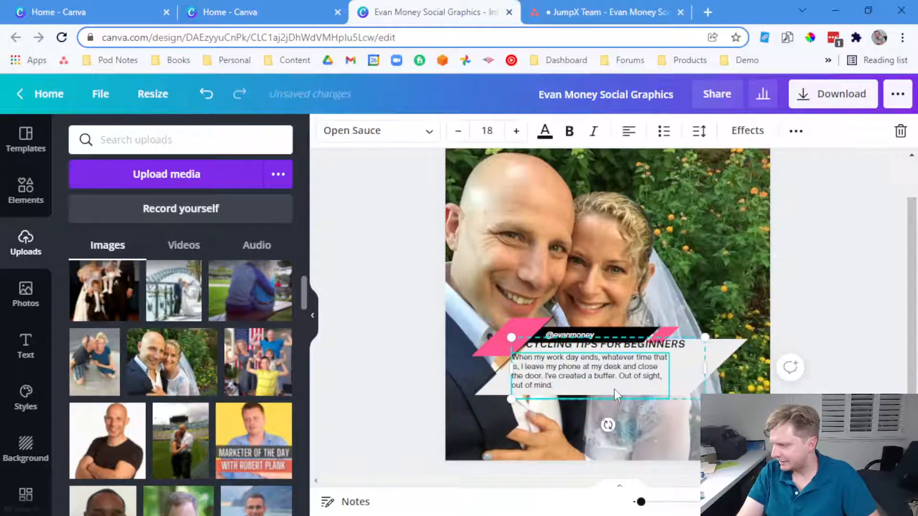
click(483, 391)
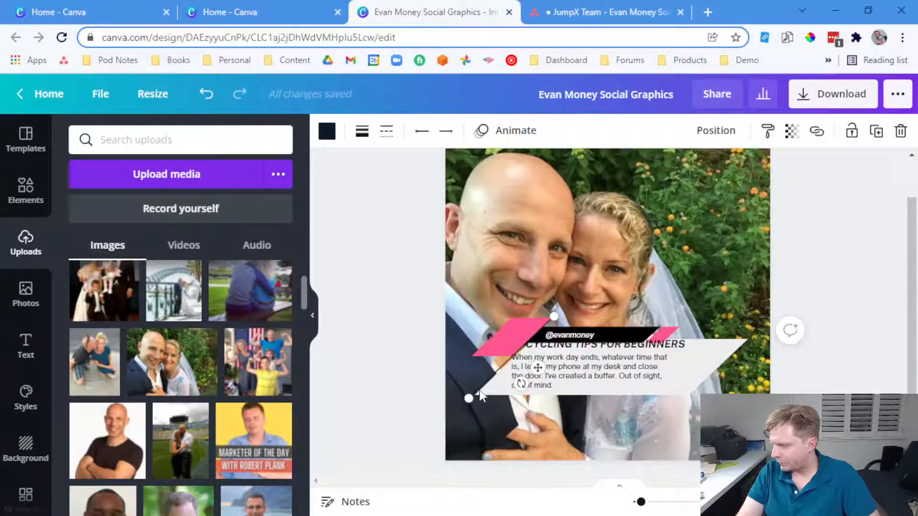
drag(467, 396, 473, 439)
key(ctrl+z)
click(483, 421)
click(499, 358)
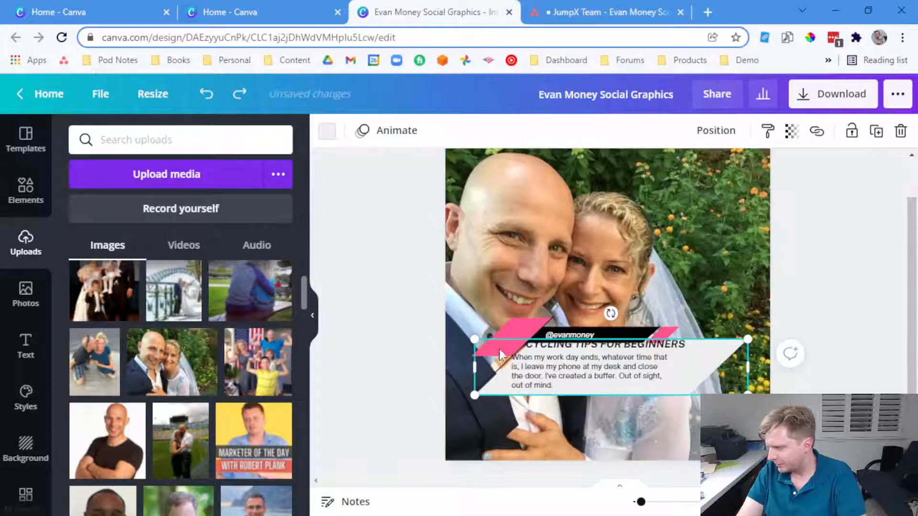
click(516, 339)
drag(511, 325, 660, 337)
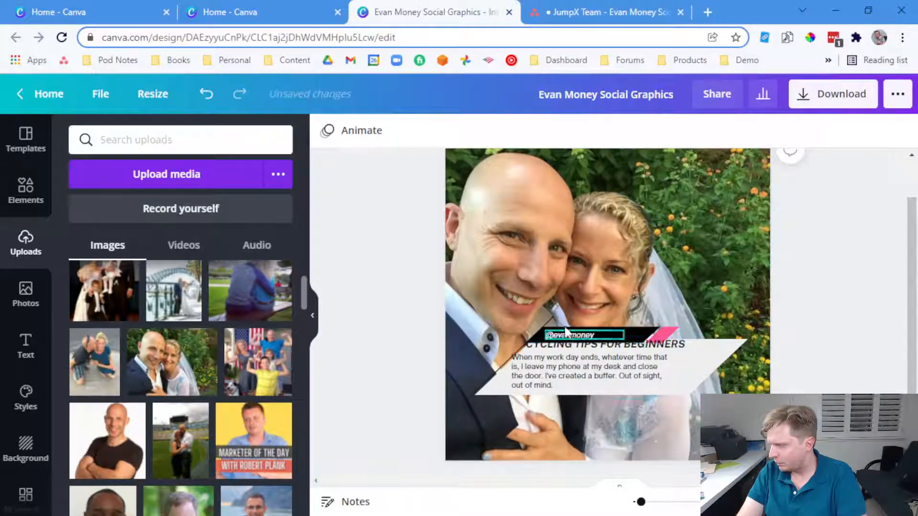
Delete the thin diagonal line from the banner
click(554, 317)
key(Delete)
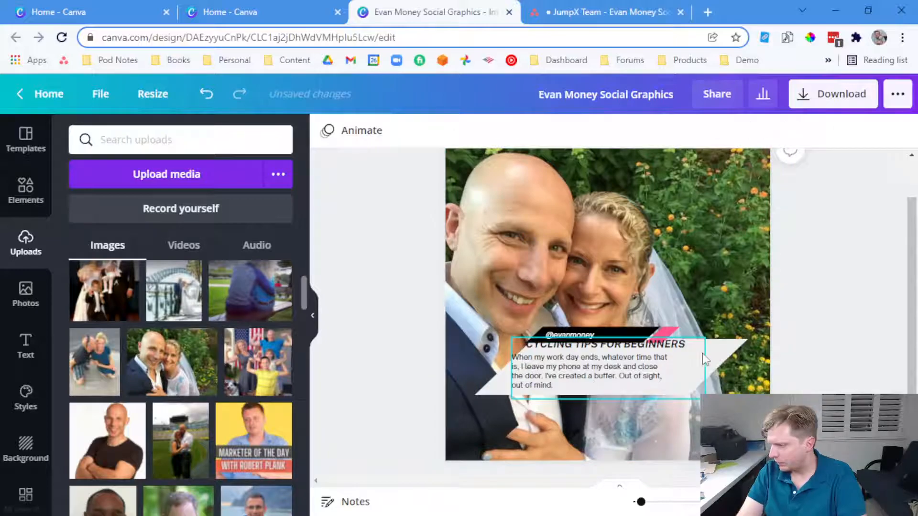
click(715, 356)
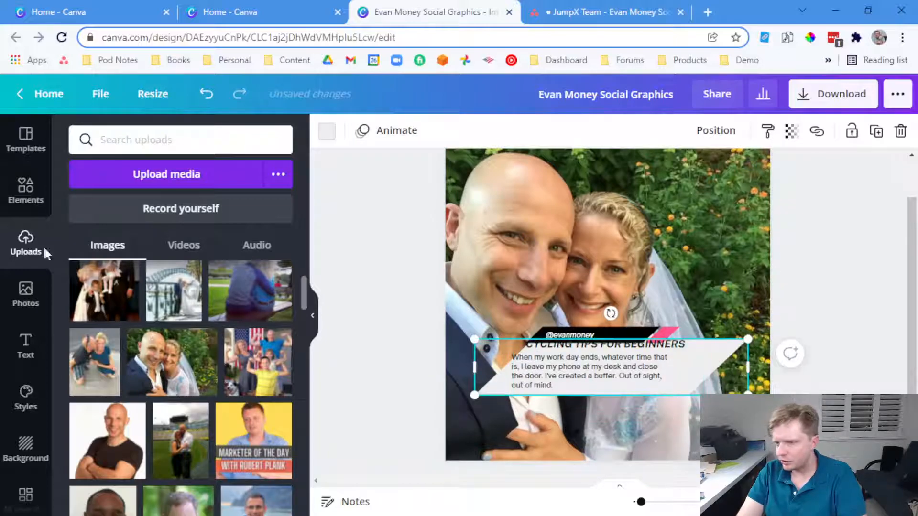
click(26, 190)
Add a light notched-corner shape across the photo's bottom and move the text group onto it
scroll(248, 272, down, 2)
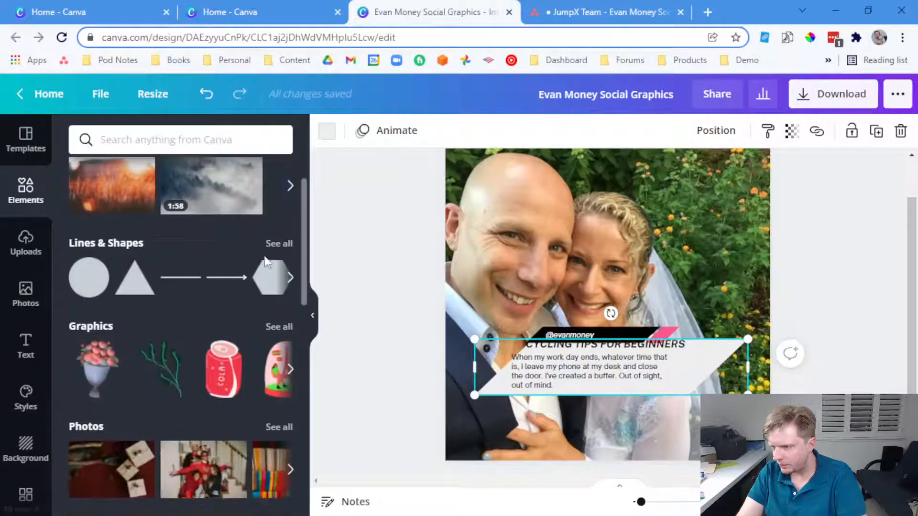
click(278, 244)
scroll(236, 306, down, 3)
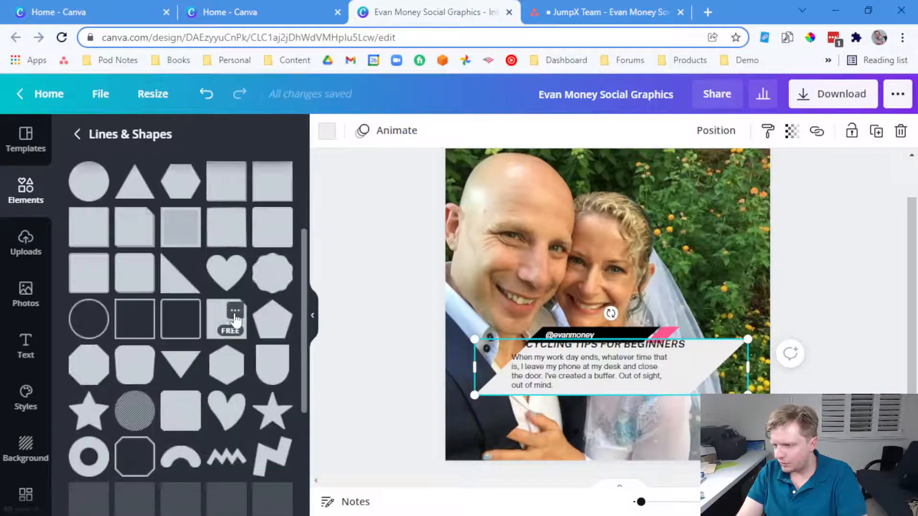
scroll(272, 348, down, 4)
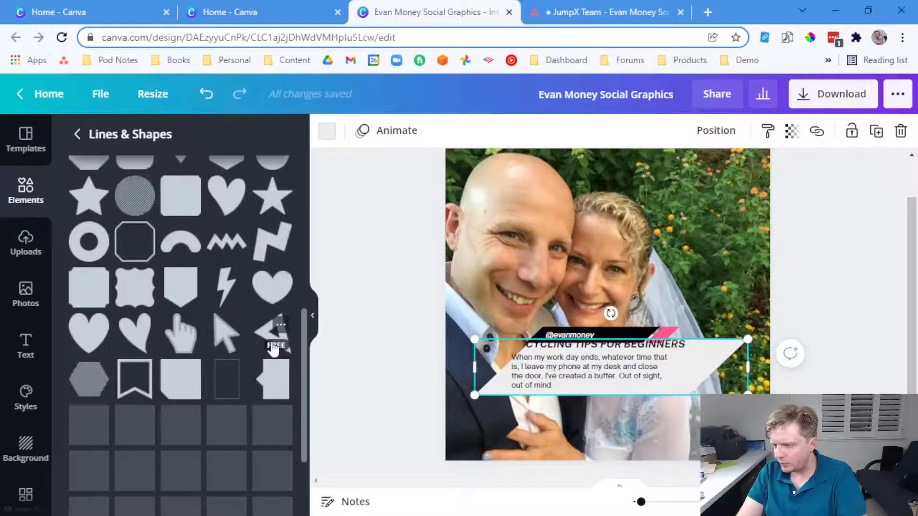
click(89, 287)
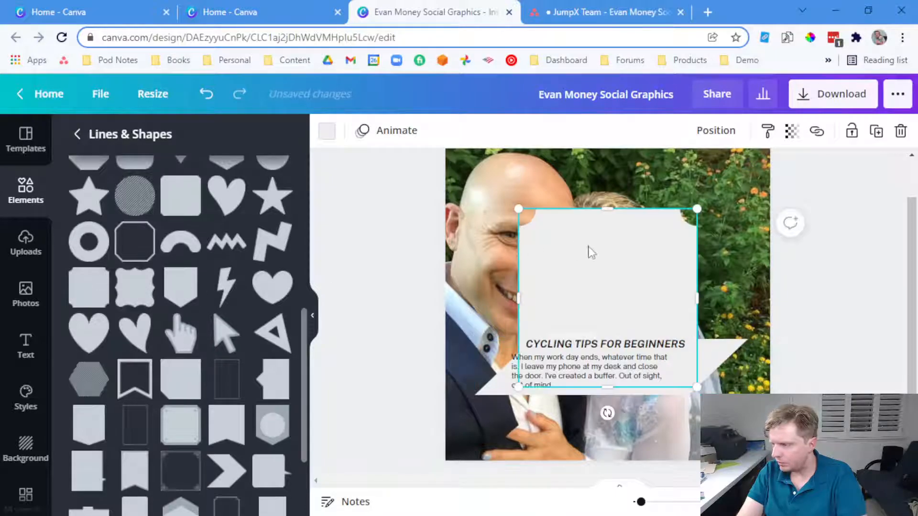
drag(607, 388, 611, 316)
drag(612, 281, 615, 403)
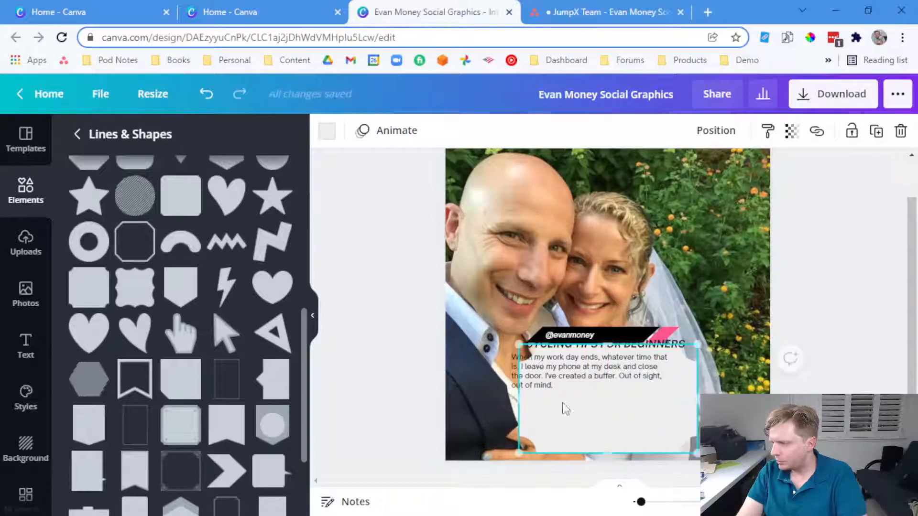
drag(520, 399, 462, 399)
drag(698, 397, 755, 393)
mouse_move(678, 423)
mouse_down()
mouse_move(662, 418)
mouse_move(677, 416)
mouse_up()
drag(610, 371, 609, 400)
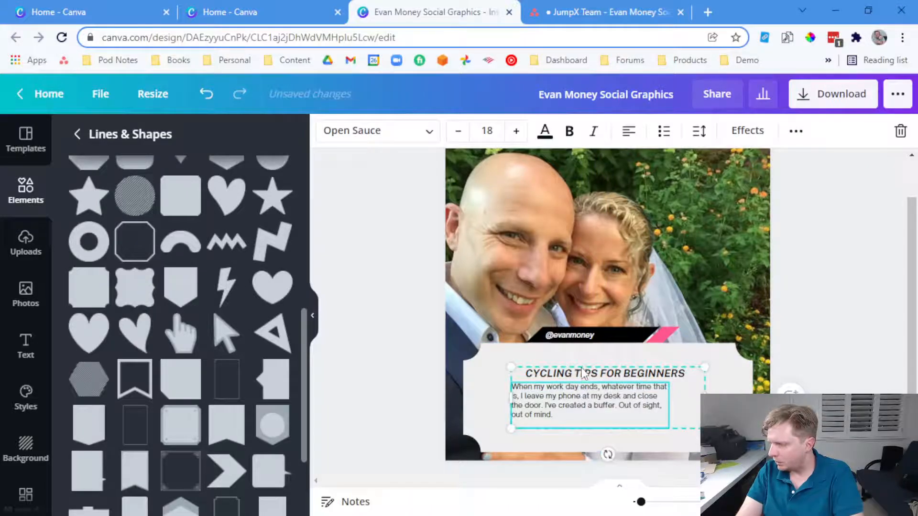
Change the heading to 'WHEN MY WORK DAY ENDS...' and edit the quote's opening words
double_click(582, 374)
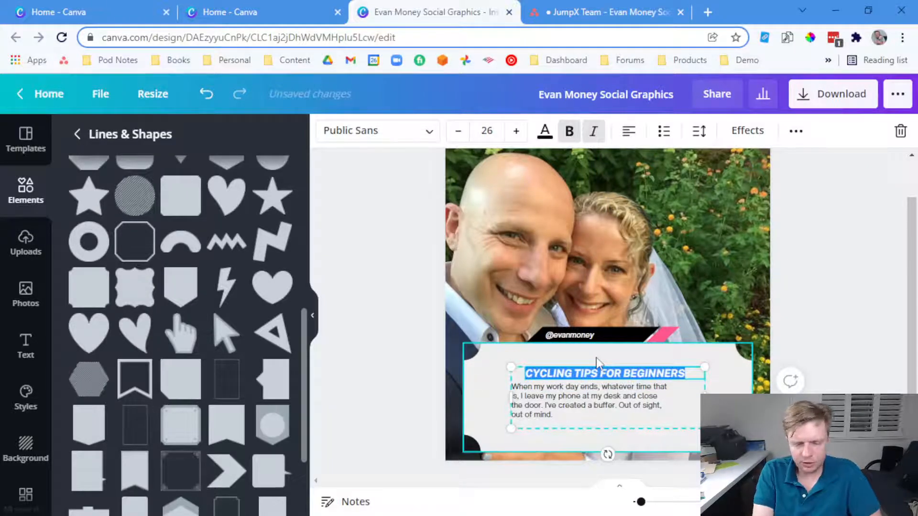
text(WHEN MY WORK DAY ENDS...)
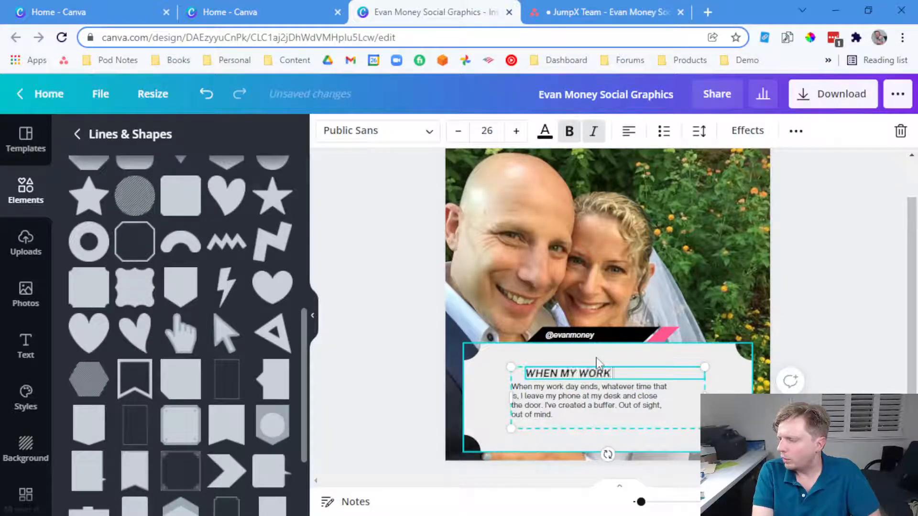
click(608, 388)
key(shift+Home)
text(W)
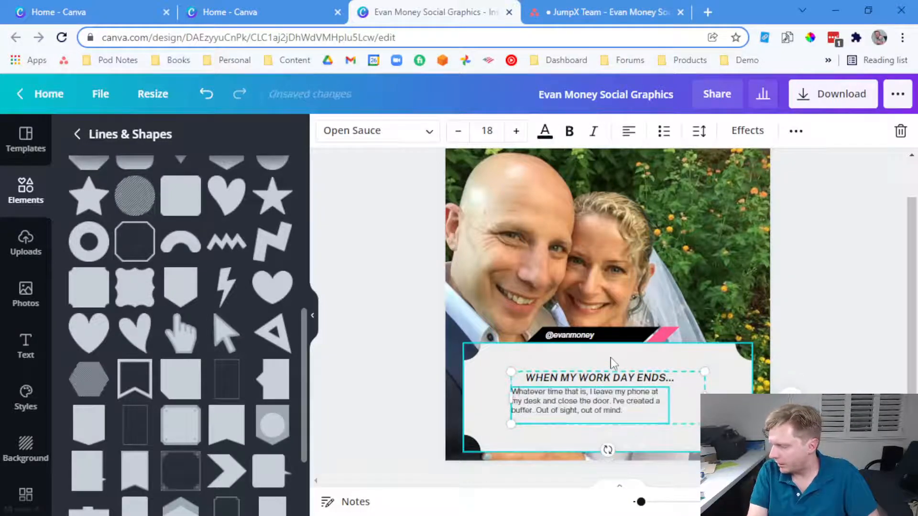
Enlarge the text group, centre-align the quote paragraph, and ungroup heading from paragraph
click(574, 383)
drag(701, 418, 738, 429)
click(784, 425)
click(633, 400)
click(629, 131)
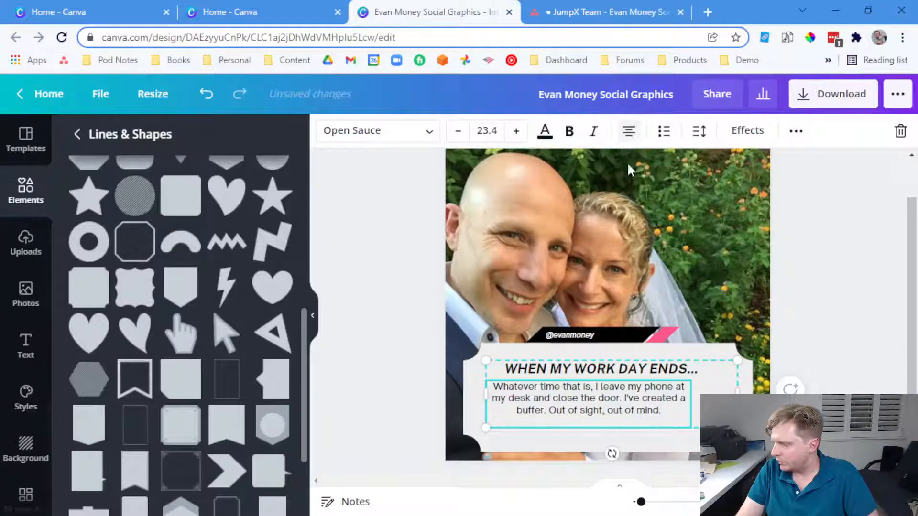
click(425, 404)
click(520, 407)
right_click(527, 404)
click(565, 393)
Centre-align the heading and position it centred over the paragraph
click(454, 412)
drag(547, 399, 570, 404)
click(581, 373)
click(630, 136)
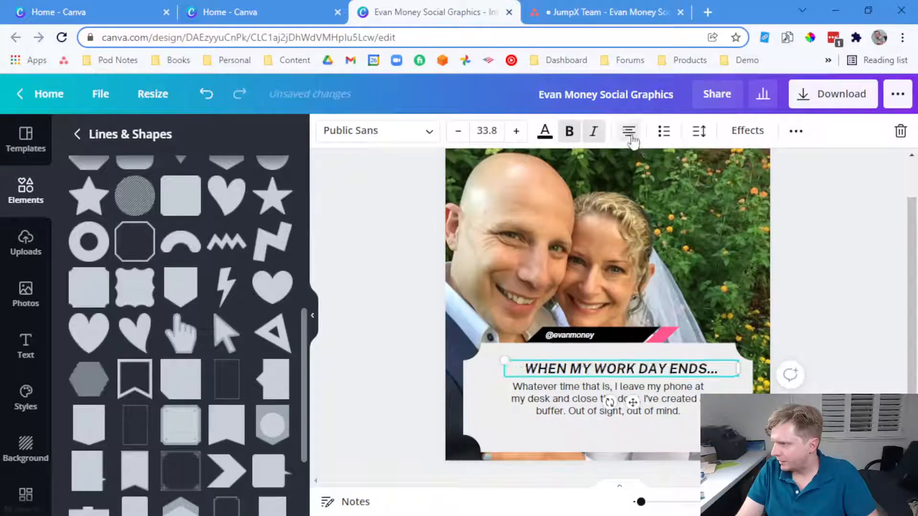
double_click(606, 371)
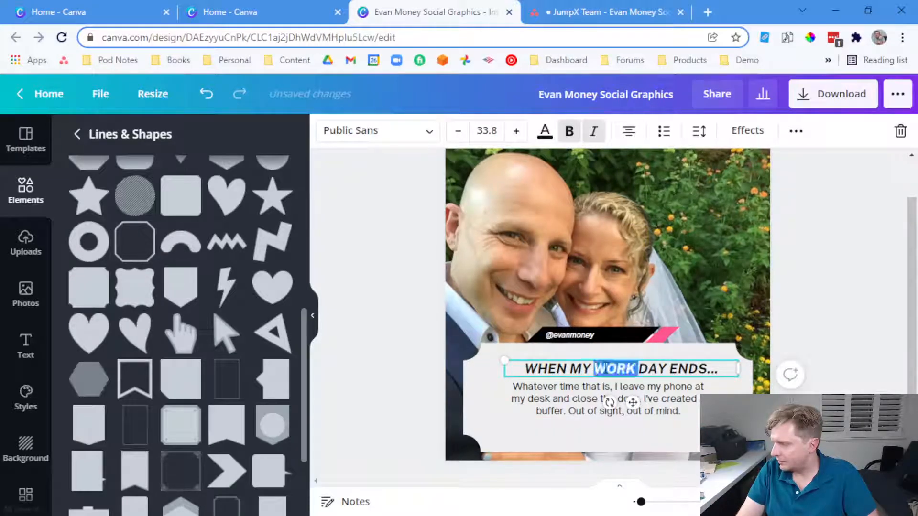
key(End)
click(886, 368)
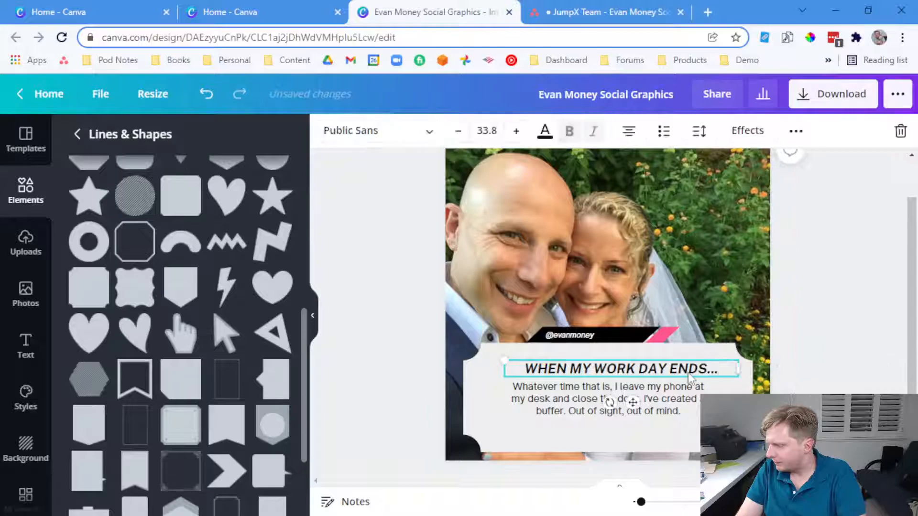
drag(680, 368, 666, 361)
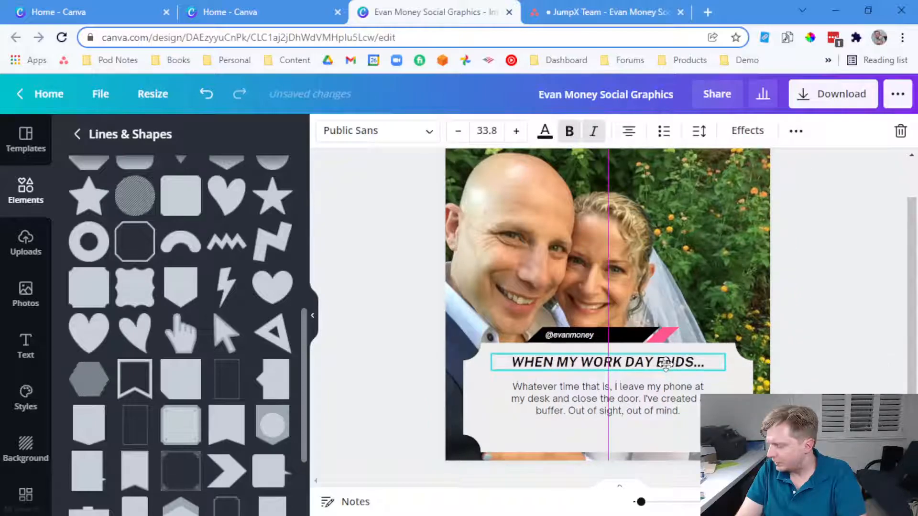
Increase the quote paragraph's font size to 30.4
click(657, 404)
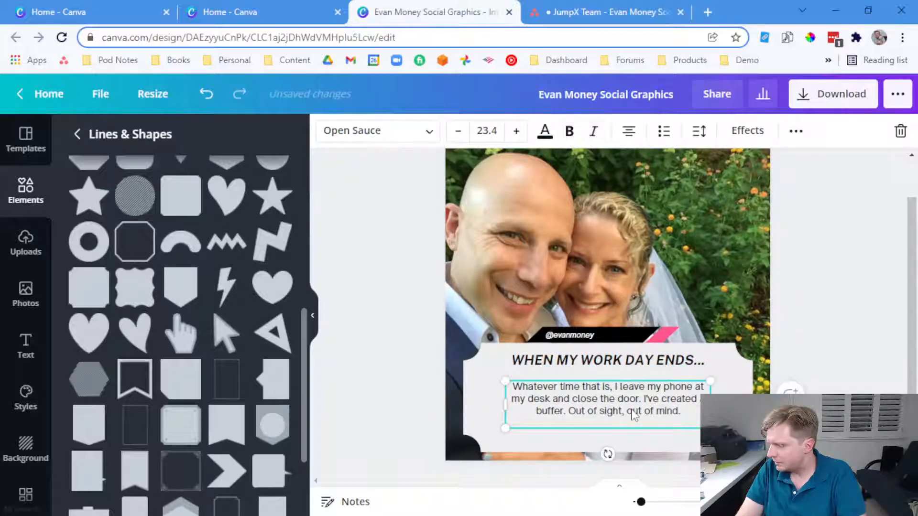
click(516, 131)
click(515, 131)
click(515, 131)
click(516, 131)
click(515, 131)
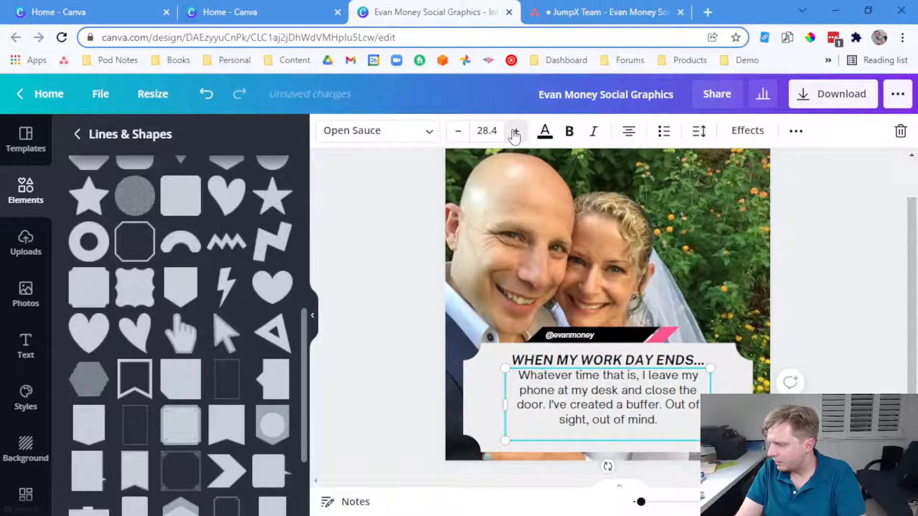
click(515, 131)
click(516, 131)
drag(618, 421, 618, 423)
Put 'Out of sight, out of mind.' on its own line in bold
click(664, 421)
key(Delete)
click(671, 414)
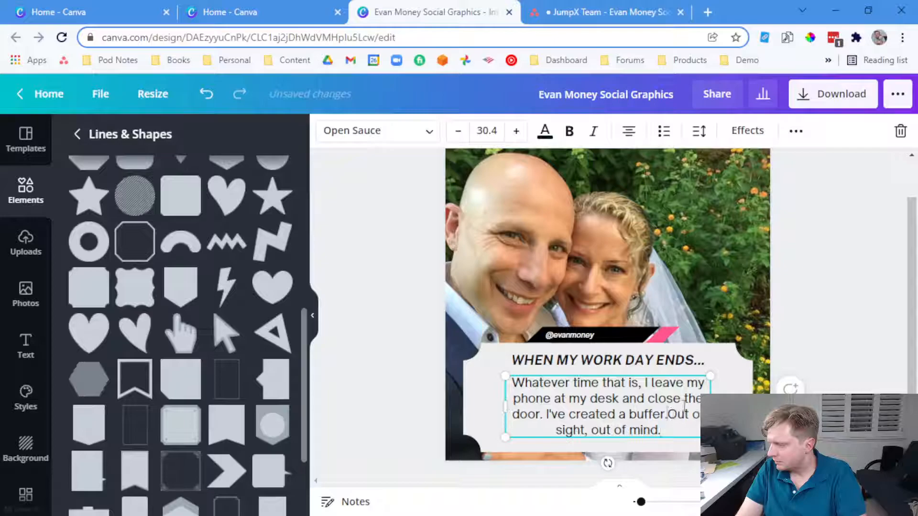
key(Return)
drag(682, 429, 533, 430)
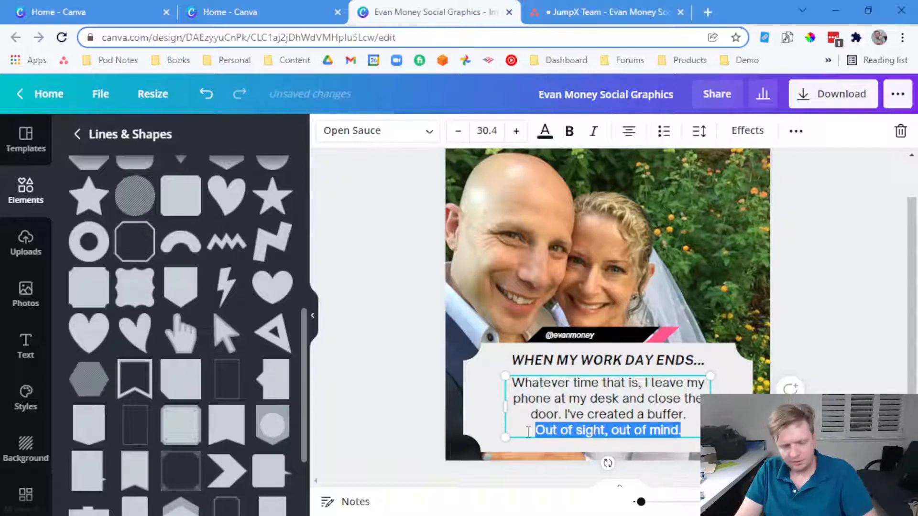
key(ctrl+b)
click(838, 368)
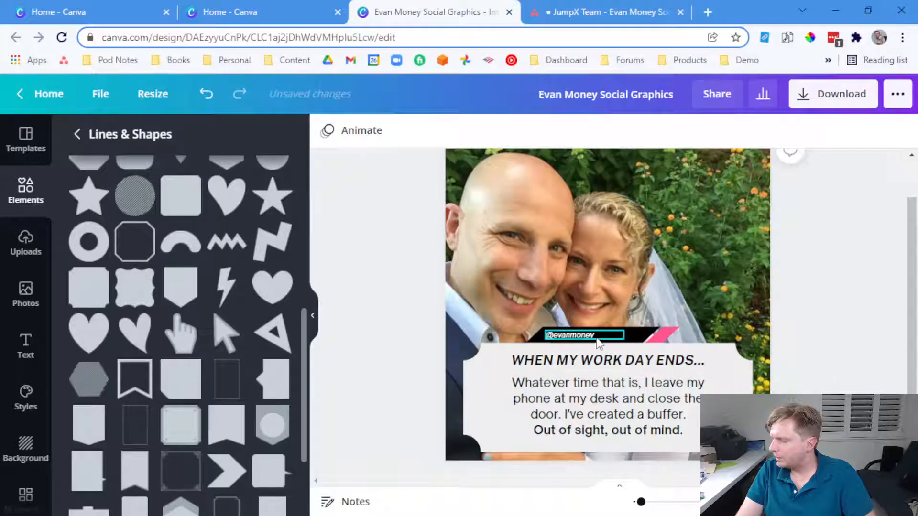
Widen the paragraph box and start new lines at 'I leave' and 'I've'
click(604, 403)
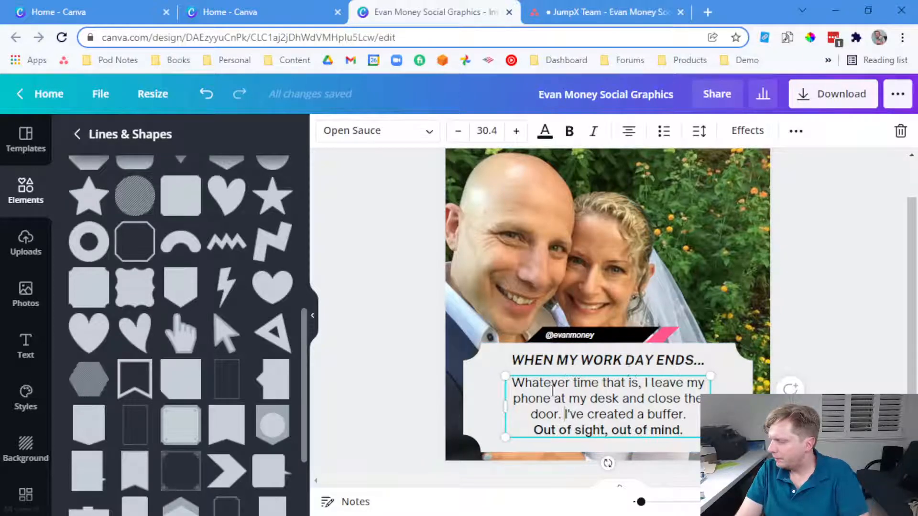
drag(503, 406, 483, 407)
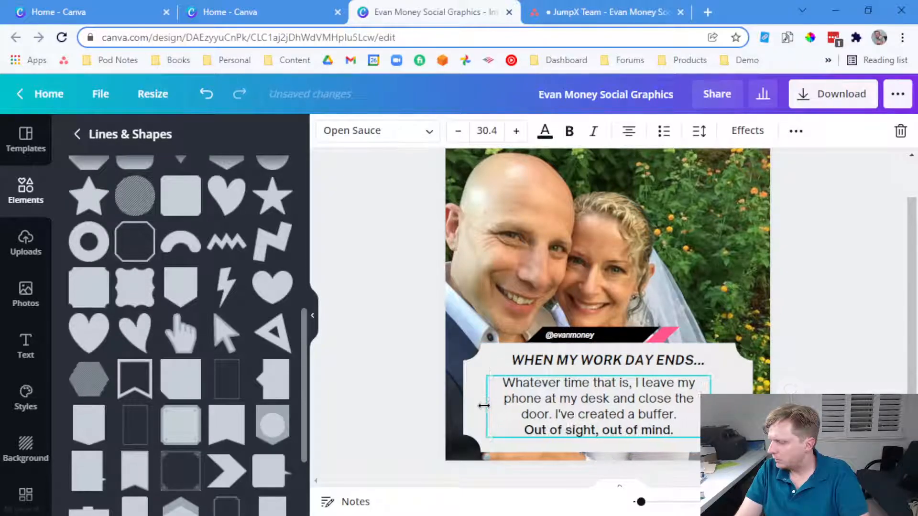
click(636, 382)
key(Return)
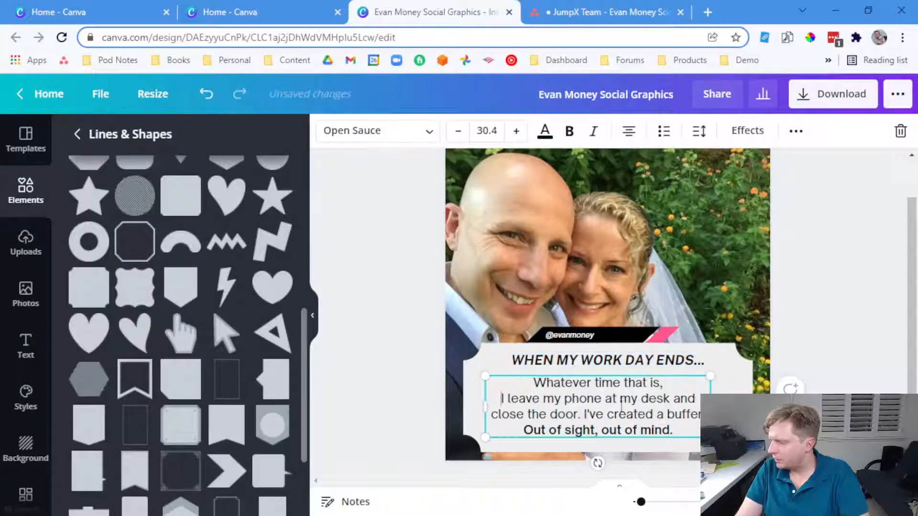
click(586, 415)
key(Return)
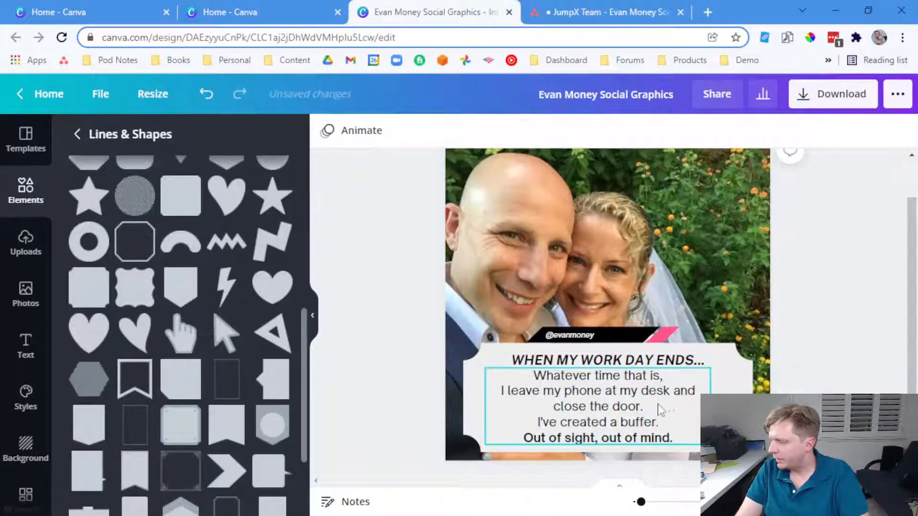
key(Delete)
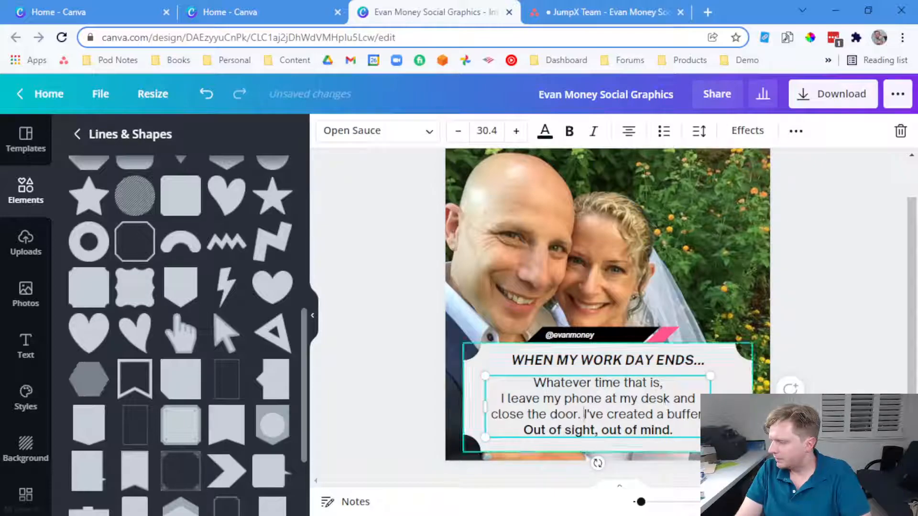
click(828, 383)
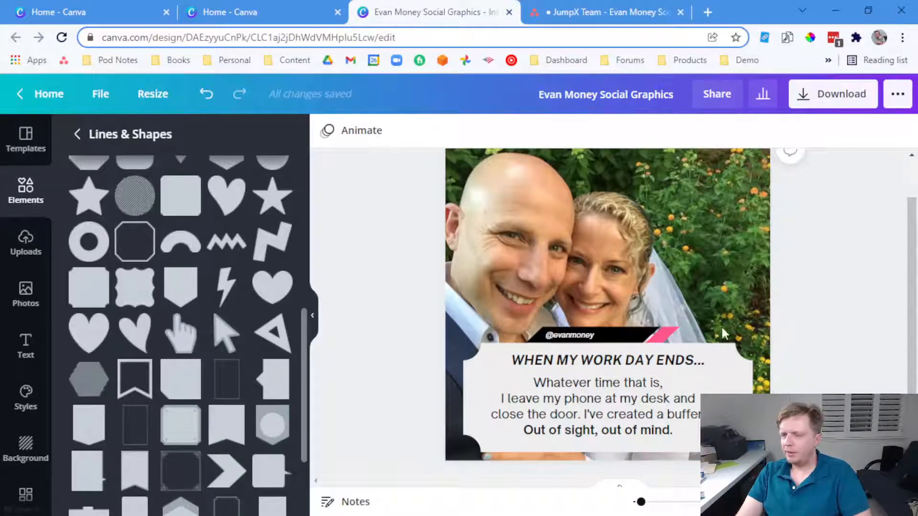
click(28, 343)
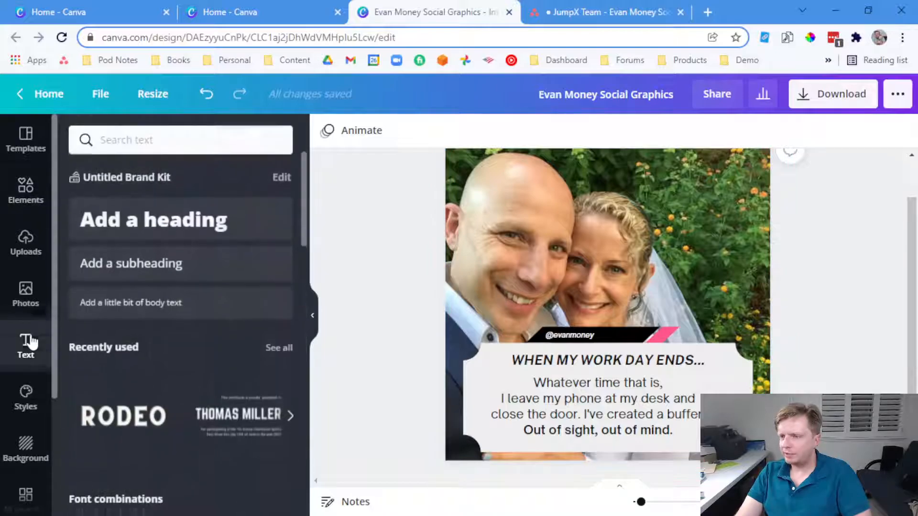
Copy the EvanMoneyLive.com address from the Asana task description
click(262, 7)
click(550, 12)
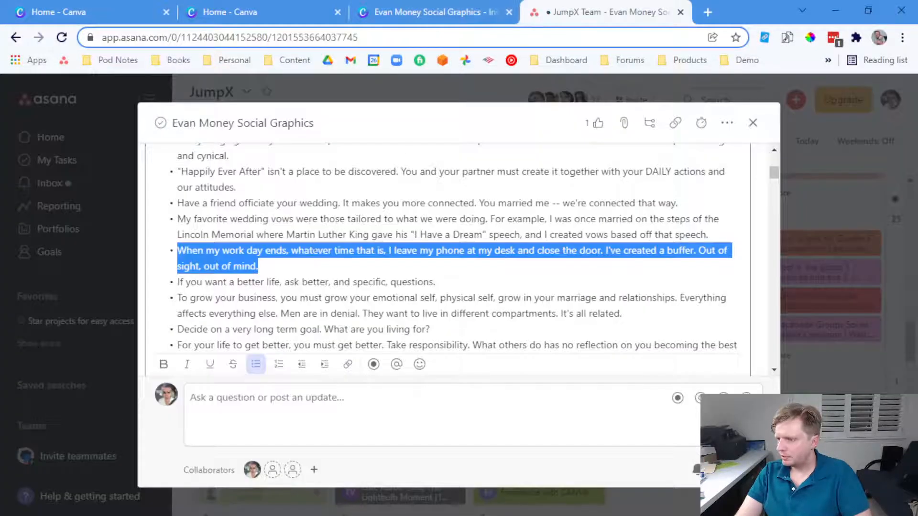
click(268, 280)
scroll(271, 286, down, 3)
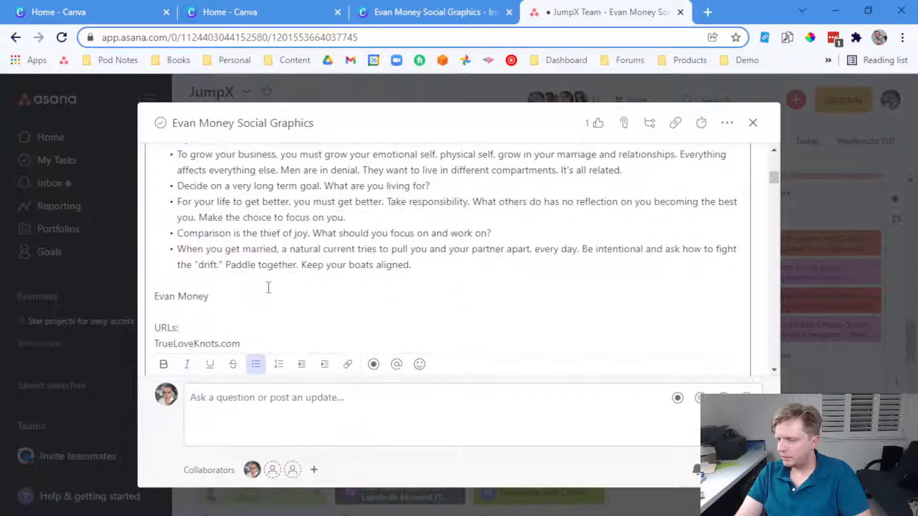
scroll(223, 320, down, 2)
drag(243, 288, 160, 288)
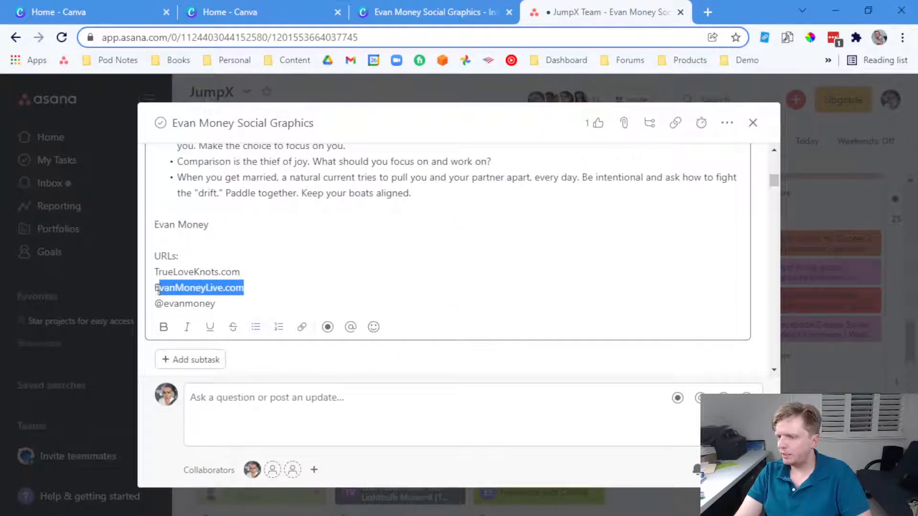
click(407, 12)
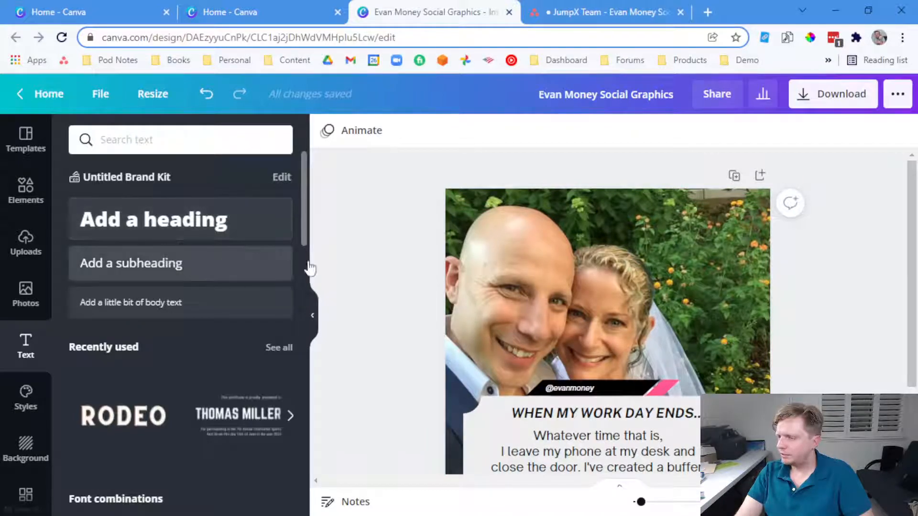
Add 'EvanMoneyLive.com' as a bold size-34 subheading in the photo's top-right corner
click(183, 271)
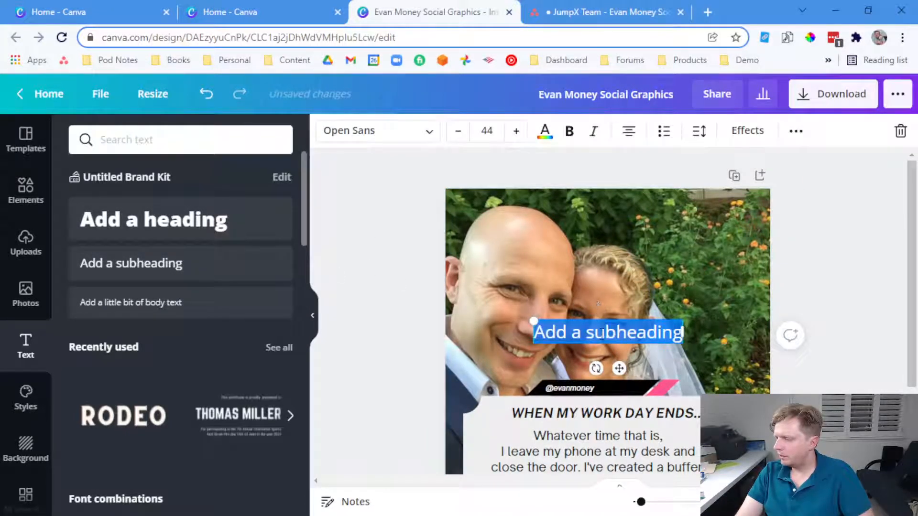
text(EvanMoneyLive.com)
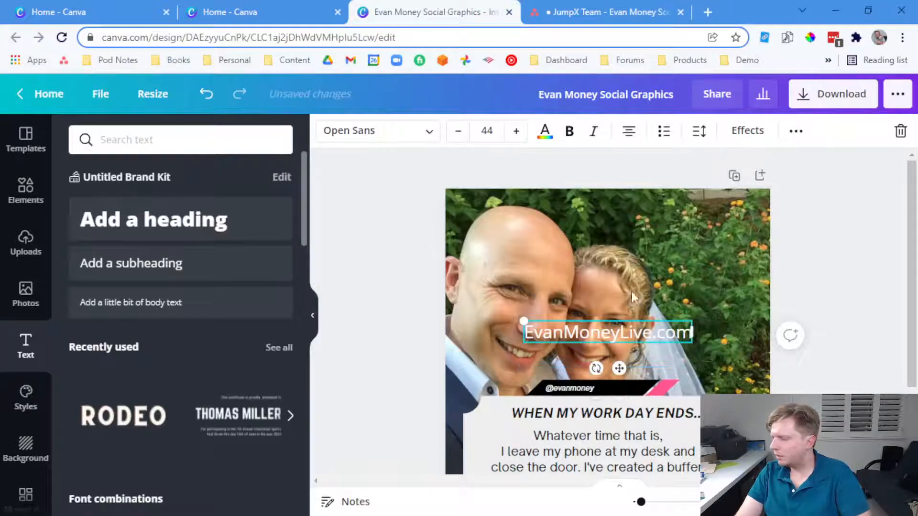
key(ctrl+a)
click(569, 131)
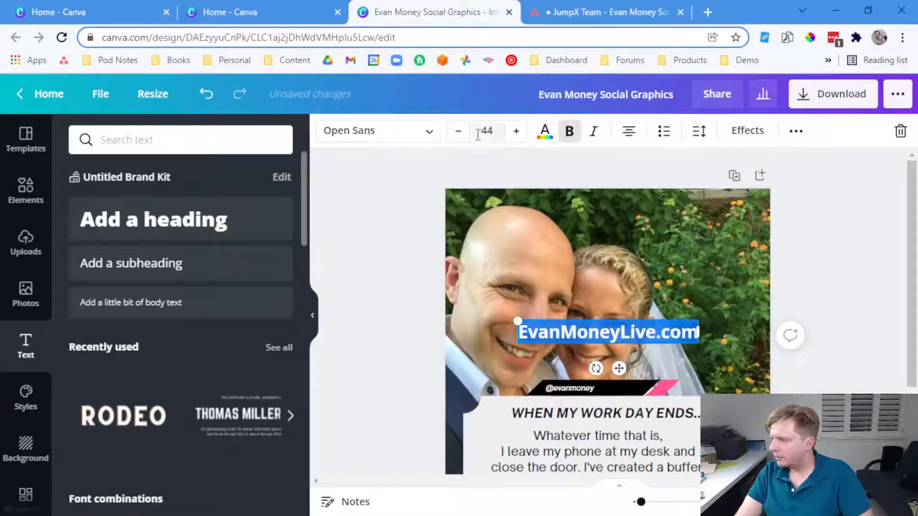
click(460, 134)
click(460, 134)
click(462, 135)
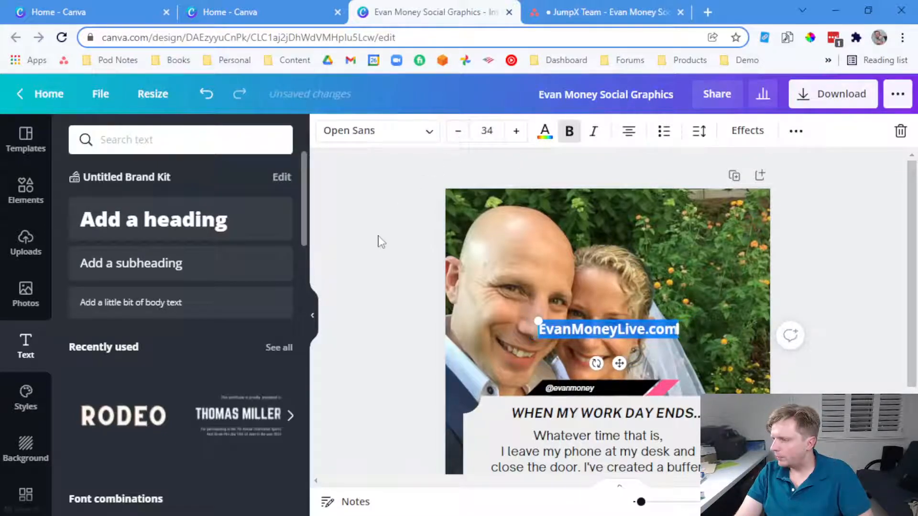
click(377, 239)
drag(558, 325, 634, 201)
Add a concave-corner square from Lines & Shapes to the design
click(25, 191)
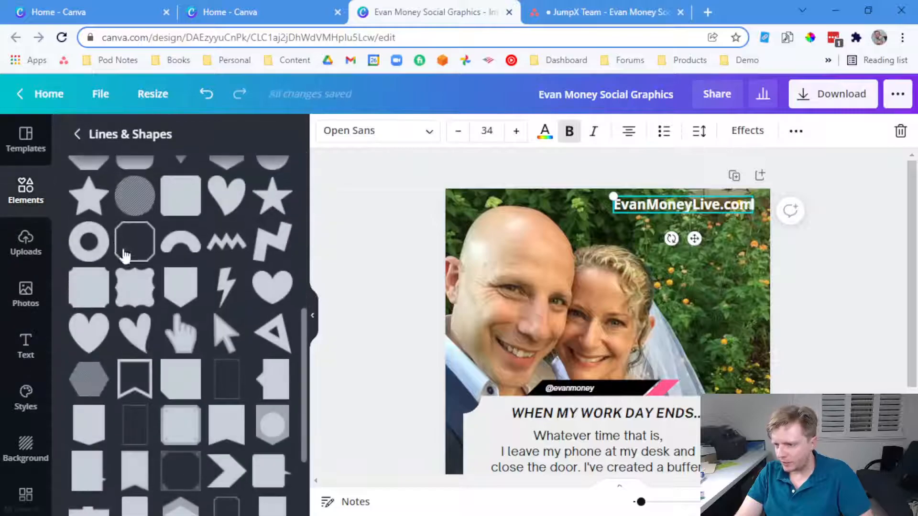
scroll(204, 394, down, 2)
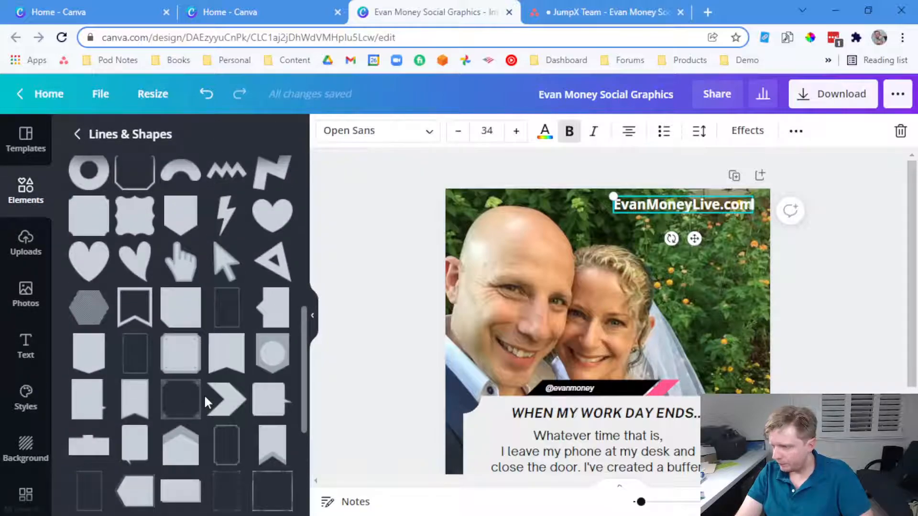
scroll(265, 407, down, 5)
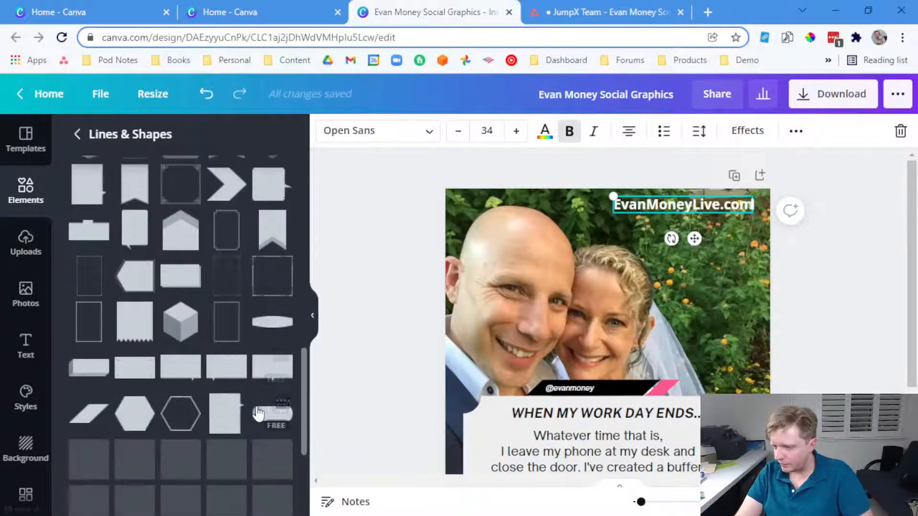
scroll(259, 412, up, 4)
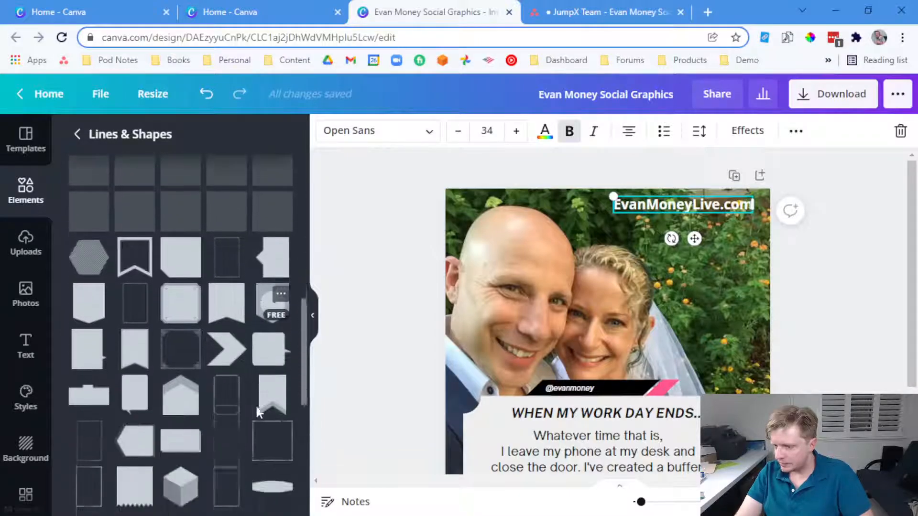
scroll(259, 412, up, 3)
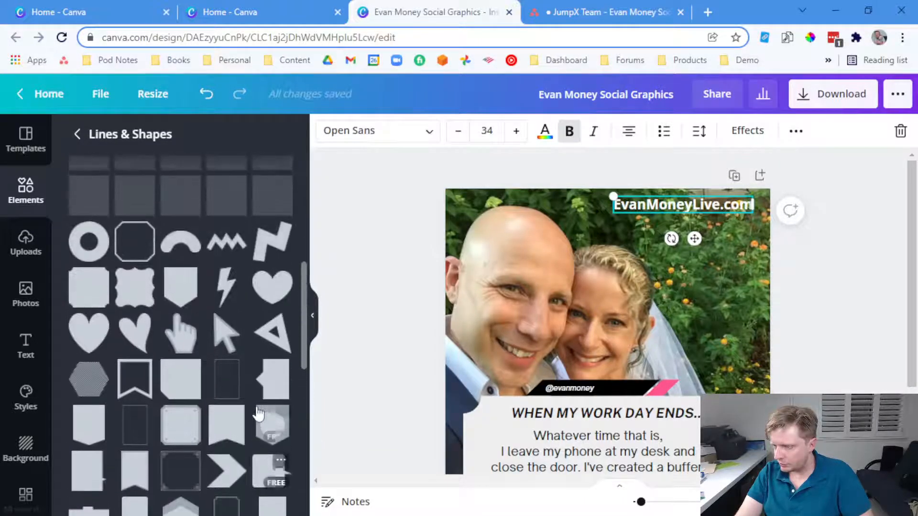
scroll(248, 410, up, 5)
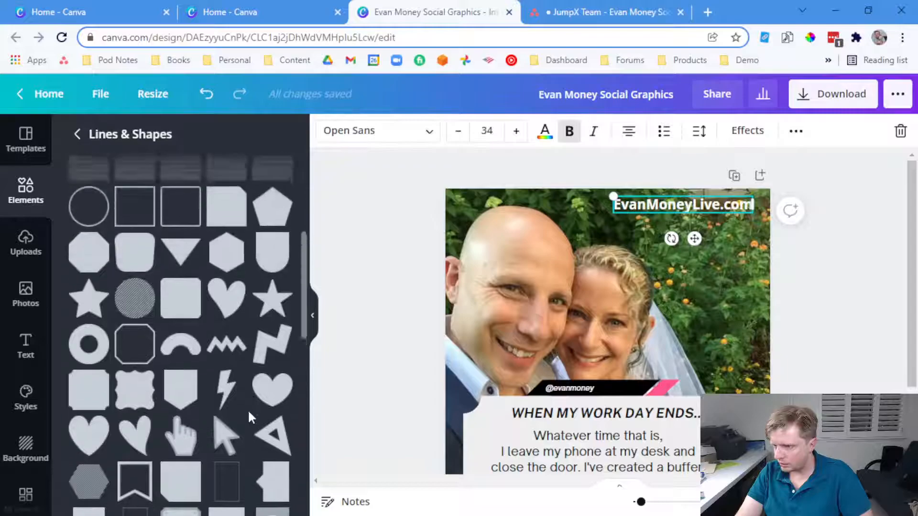
scroll(233, 420, down, 3)
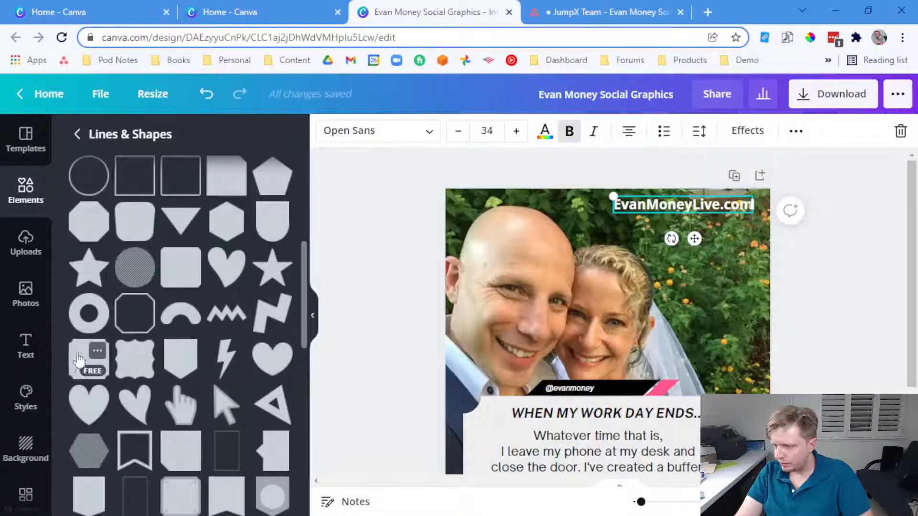
click(90, 358)
Resize the square and place it behind the URL at the top right
drag(582, 300, 724, 173)
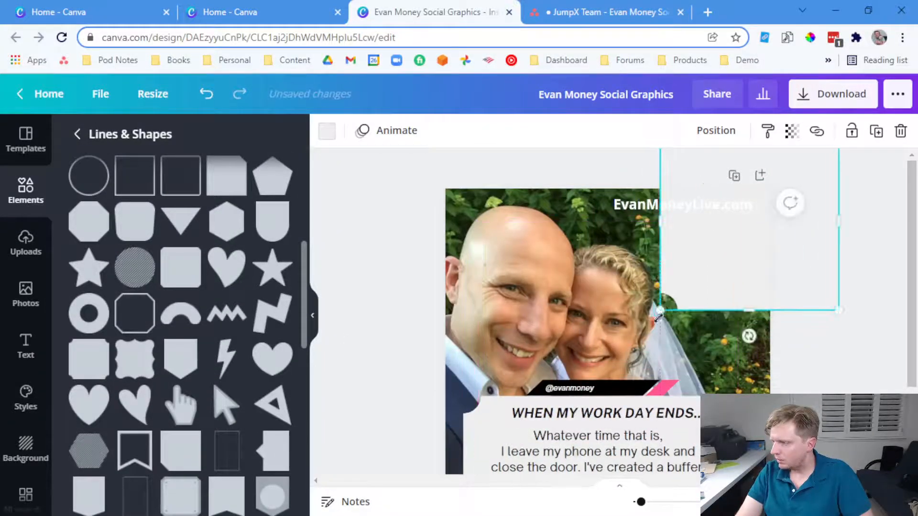
drag(658, 311, 689, 284)
drag(729, 208, 713, 288)
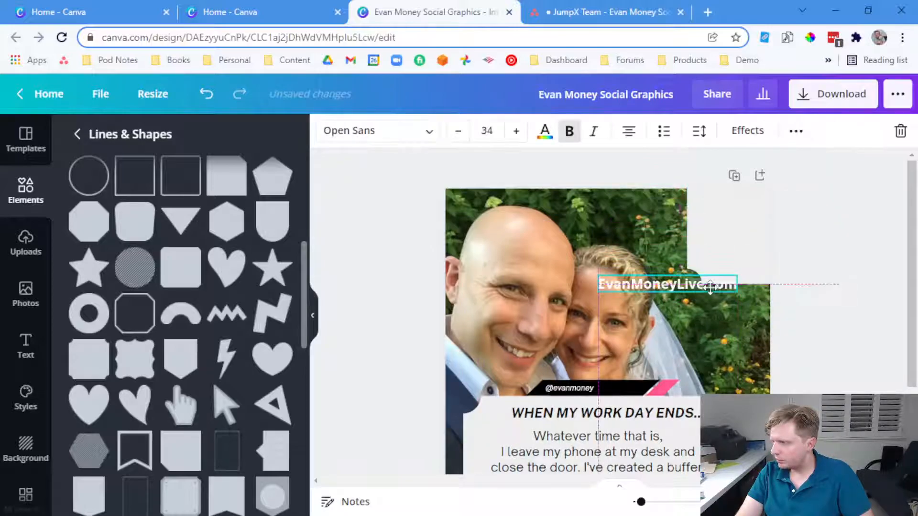
key(ctrl+z)
drag(744, 261, 720, 222)
drag(635, 211, 599, 213)
drag(693, 240, 670, 204)
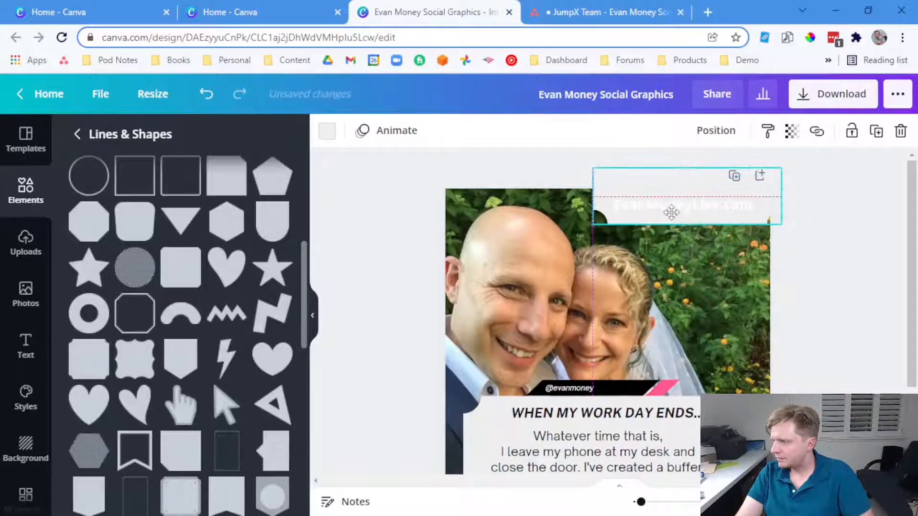
Make the EvanMoneyLive.com text black
double_click(735, 210)
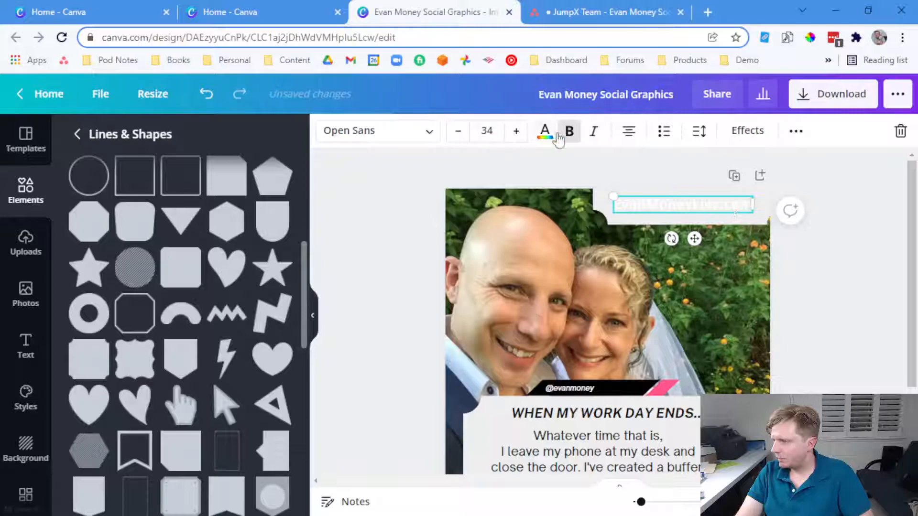
click(556, 136)
click(123, 206)
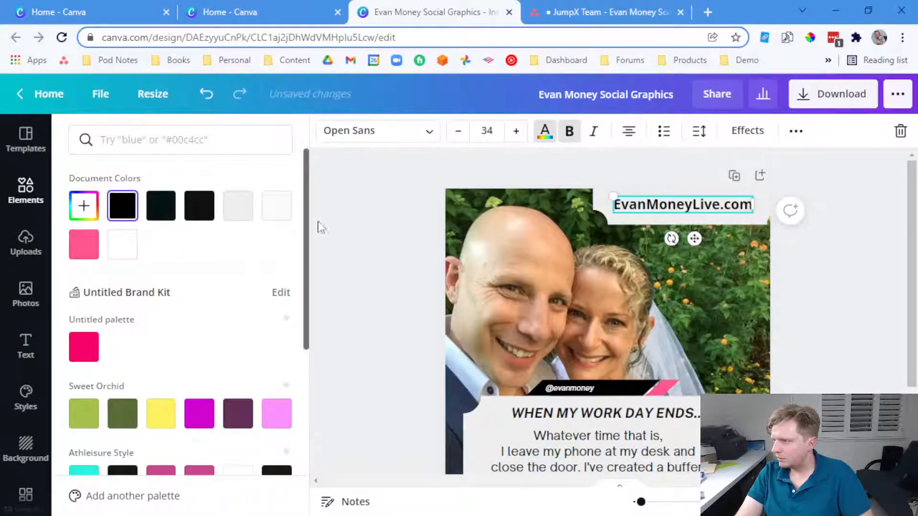
click(359, 221)
Add a new blank page below the card
scroll(728, 275, down, 3)
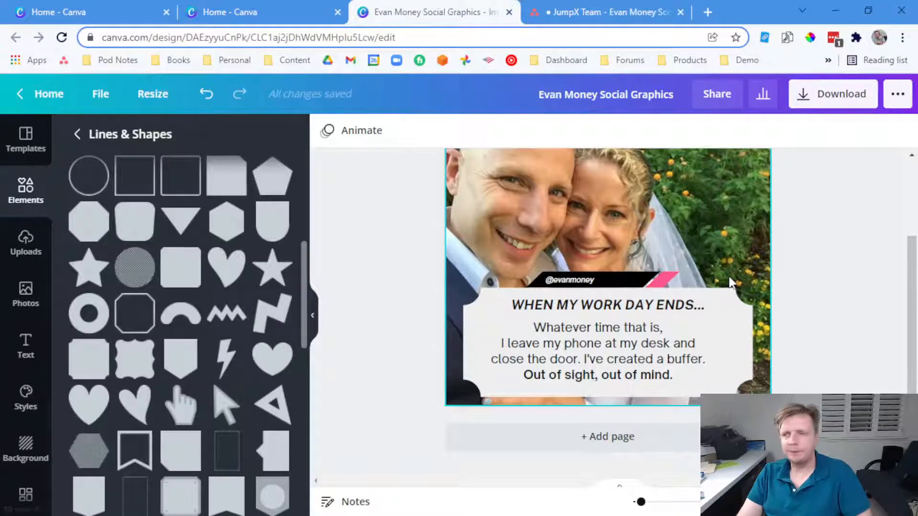
scroll(549, 435, up, 3)
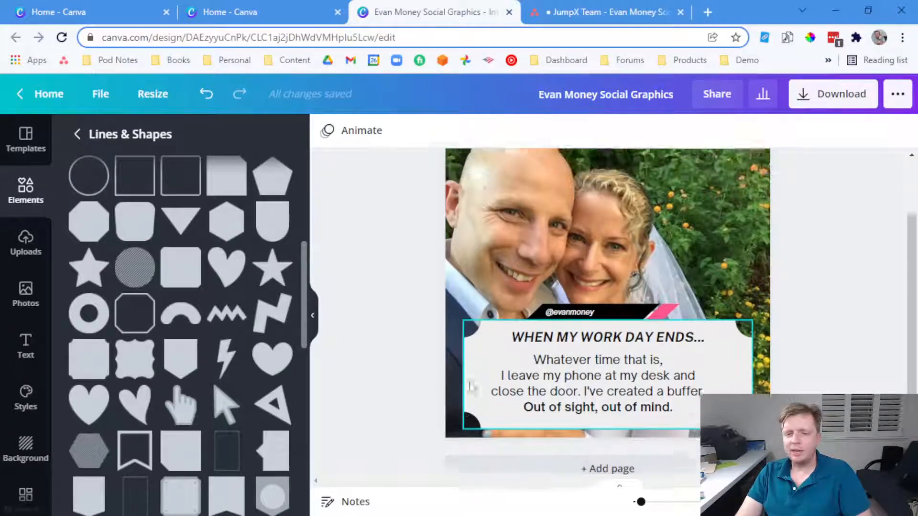
scroll(471, 387, down, 2)
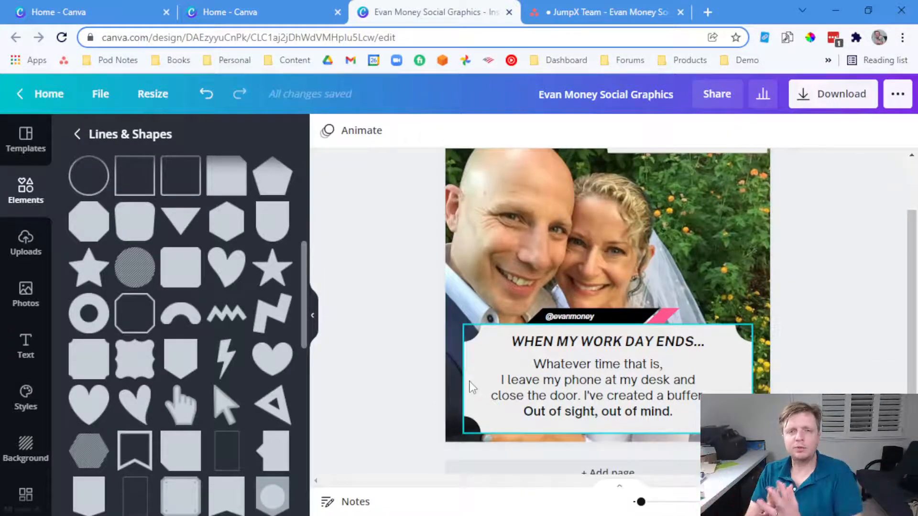
scroll(470, 387, down, 1)
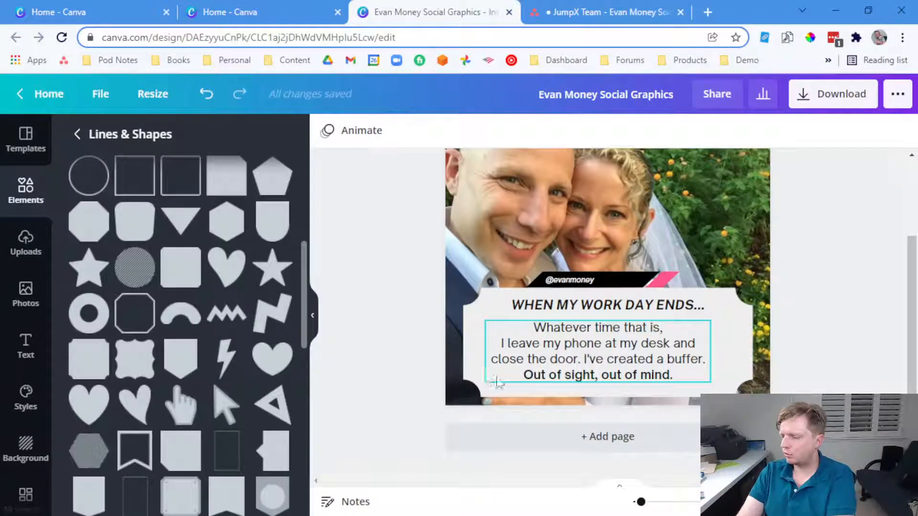
click(584, 439)
Clear the For you filter and apply the red Go, Fight, Win! Sports Event Instagram Post template to page 2
click(27, 151)
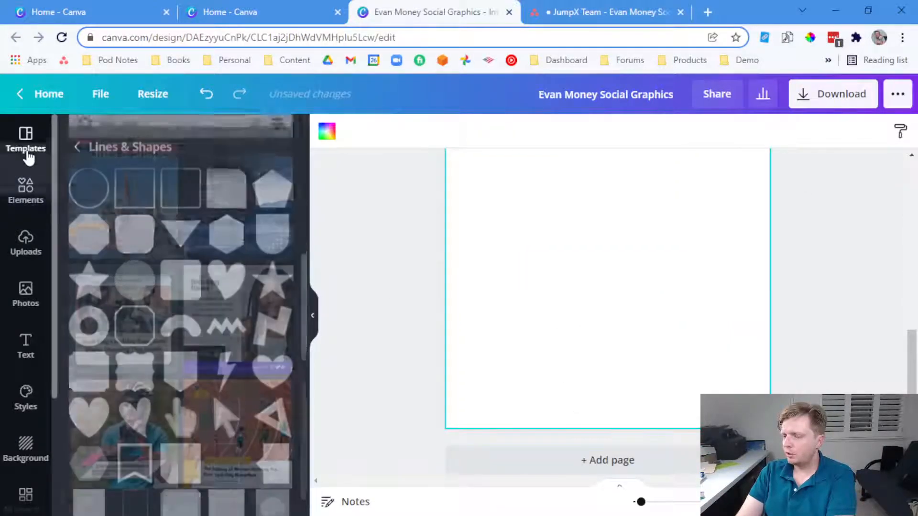
scroll(244, 354, up, 10)
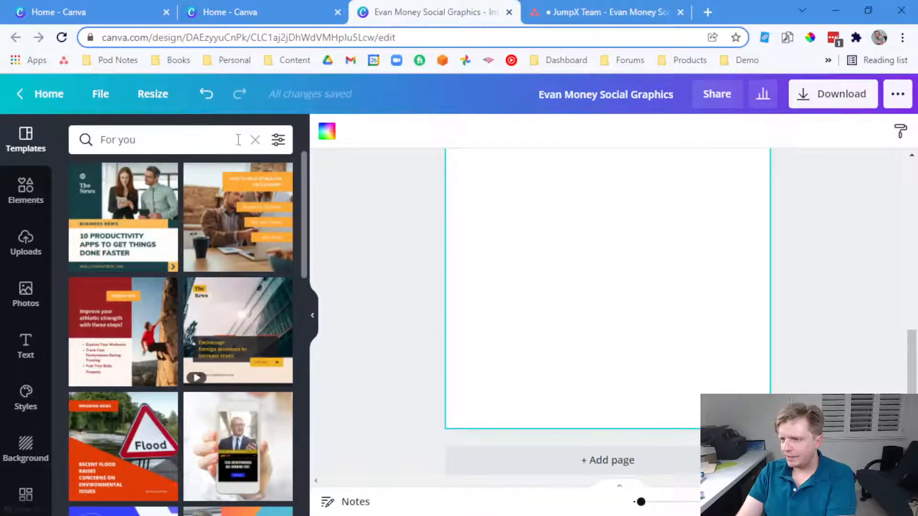
click(255, 139)
scroll(229, 302, down, 10)
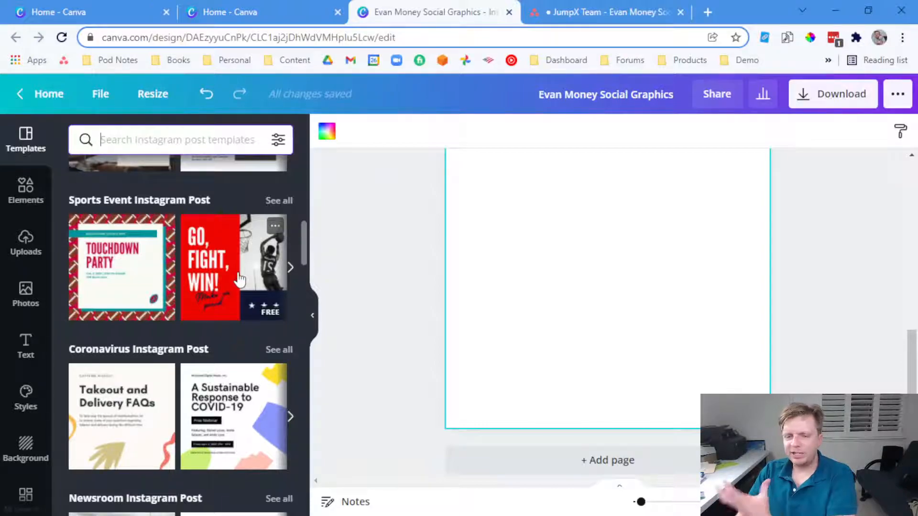
scroll(377, 271, up, 4)
scroll(467, 305, down, 4)
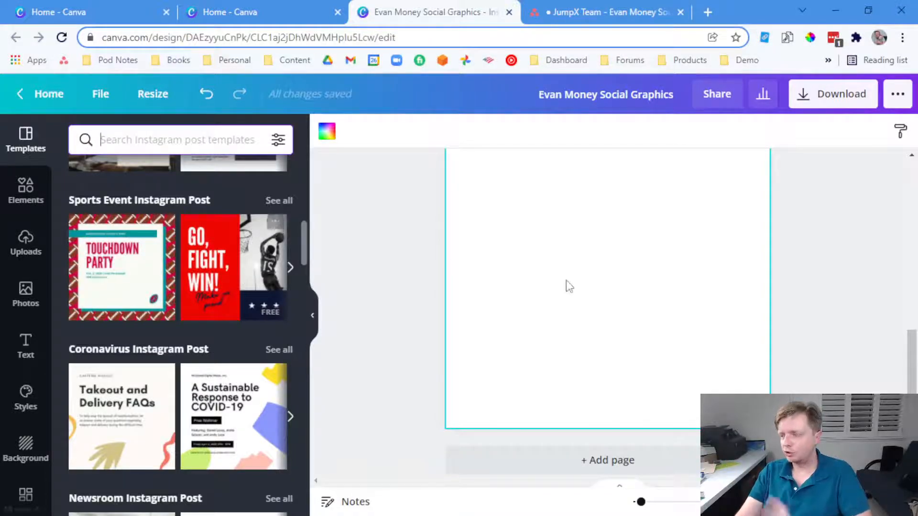
click(223, 290)
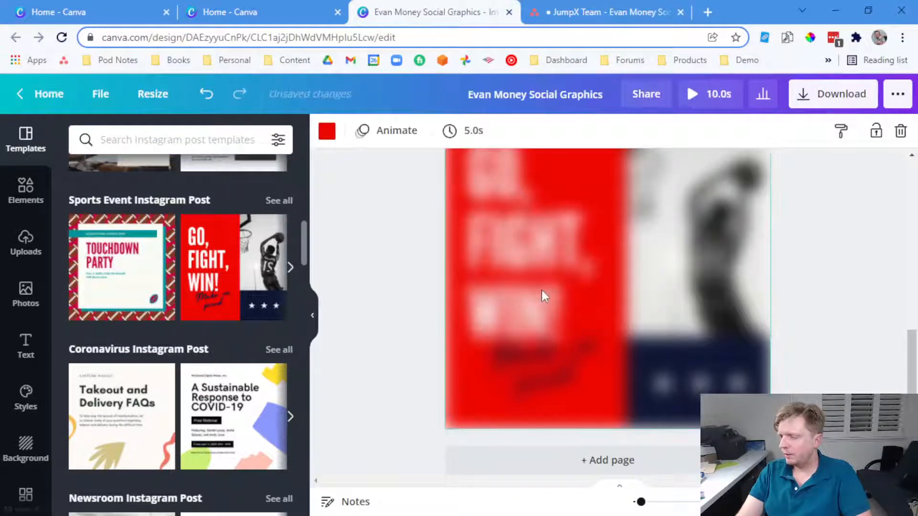
scroll(429, 292, up, 8)
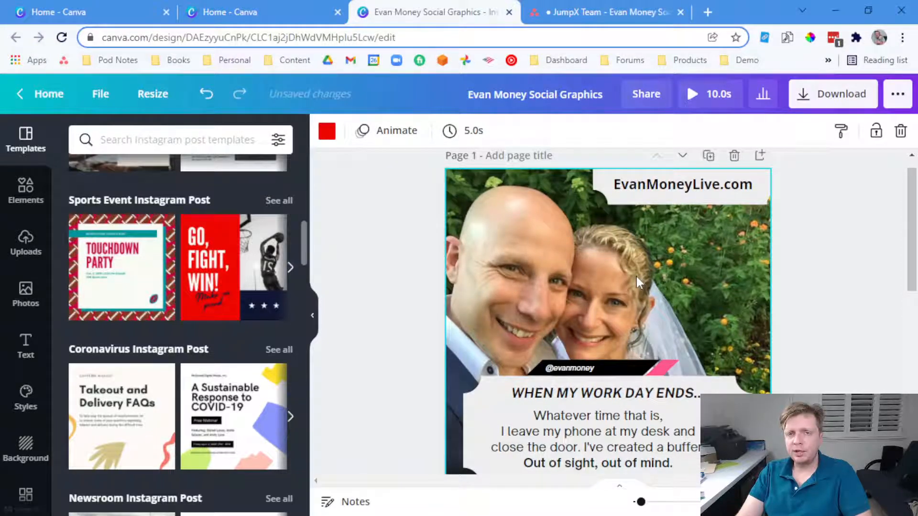
scroll(560, 311, down, 8)
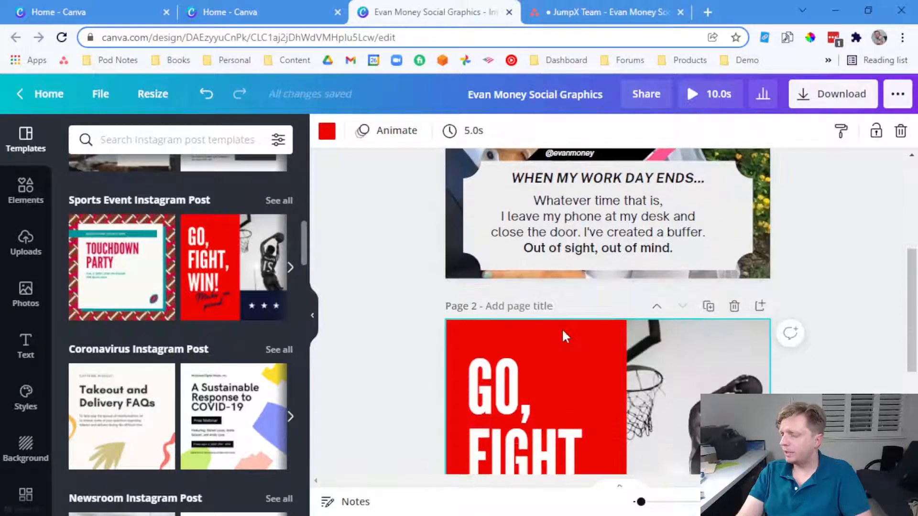
Replace the basketball player photo with the uploaded couple-on-bench image
click(27, 239)
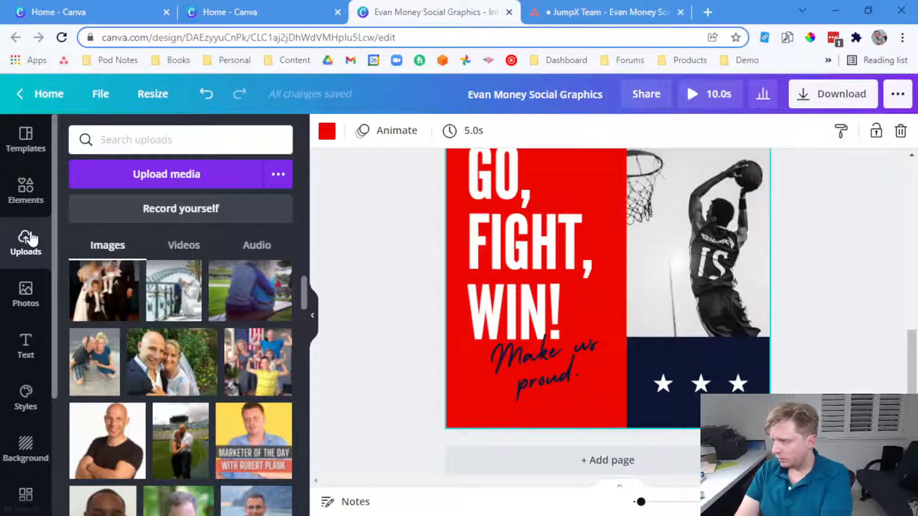
scroll(165, 397, down, 2)
scroll(166, 397, up, 3)
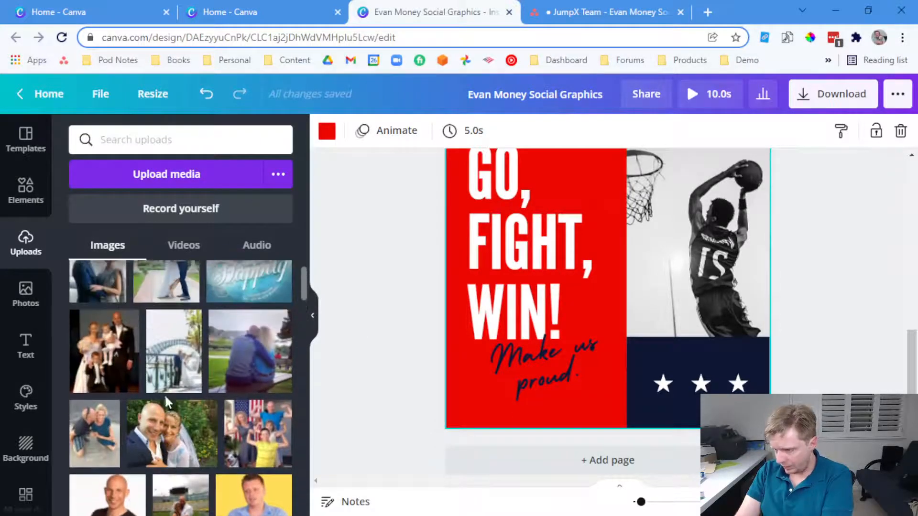
scroll(166, 400, up, 1)
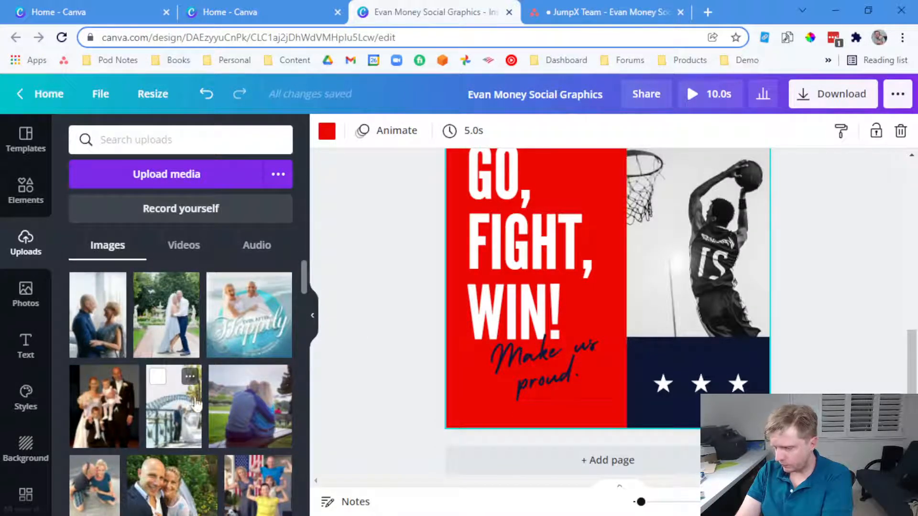
drag(241, 404, 655, 234)
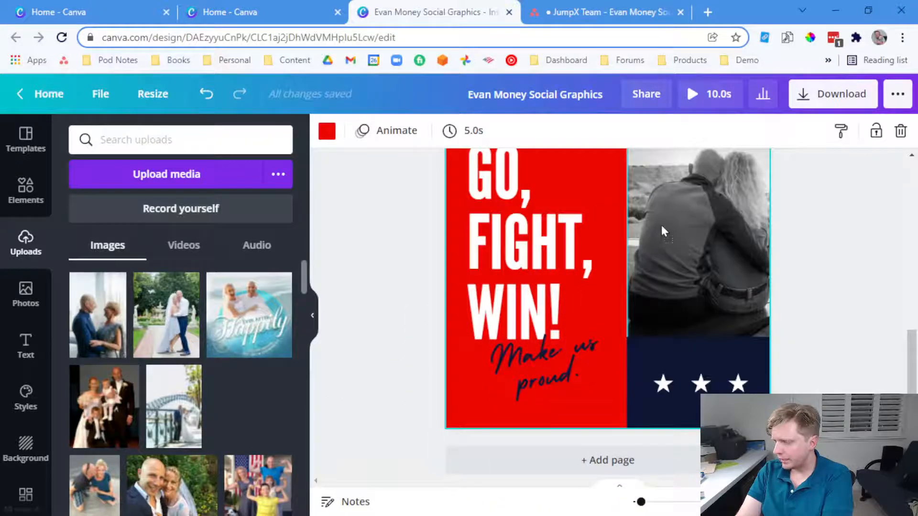
scroll(823, 303, up, 3)
click(824, 310)
Delete the three white stars from the page
scroll(825, 311, down, 1)
scroll(717, 351, down, 1)
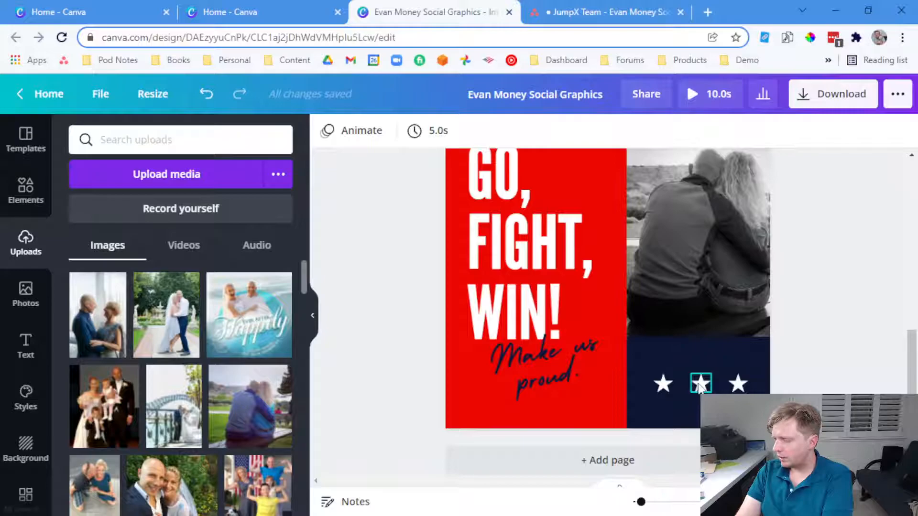
click(700, 385)
key(Delete)
click(738, 385)
key(Delete)
click(661, 384)
key(Delete)
scroll(525, 290, up, 1)
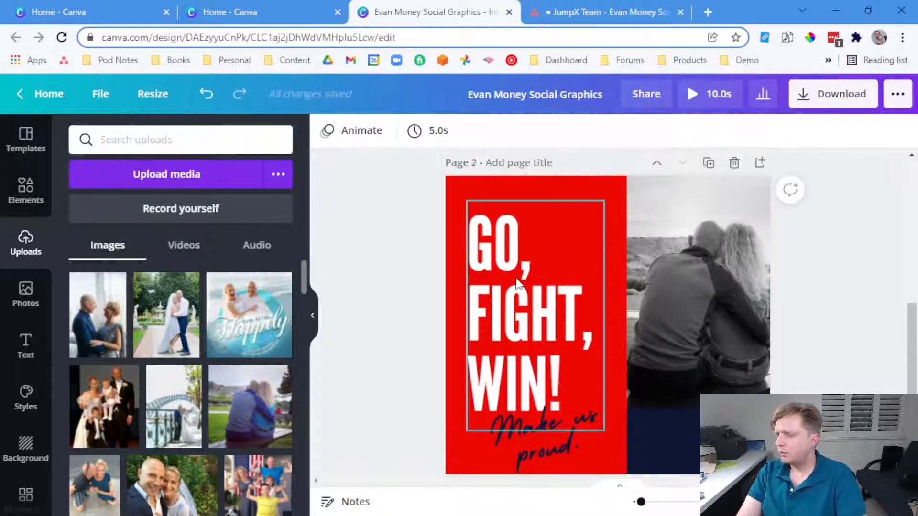
Copy the 'Comparison is the thief of joy.' quote from the Asana task
click(565, 7)
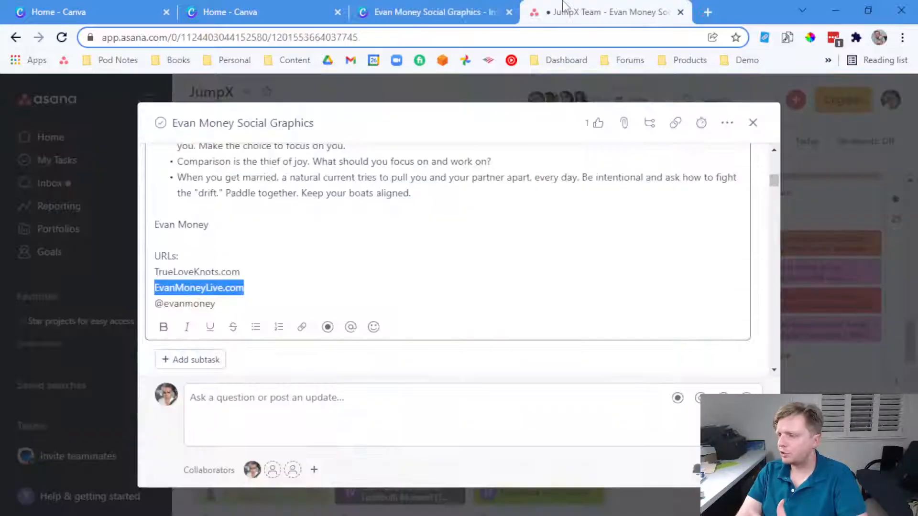
click(402, 219)
scroll(403, 223, up, 3)
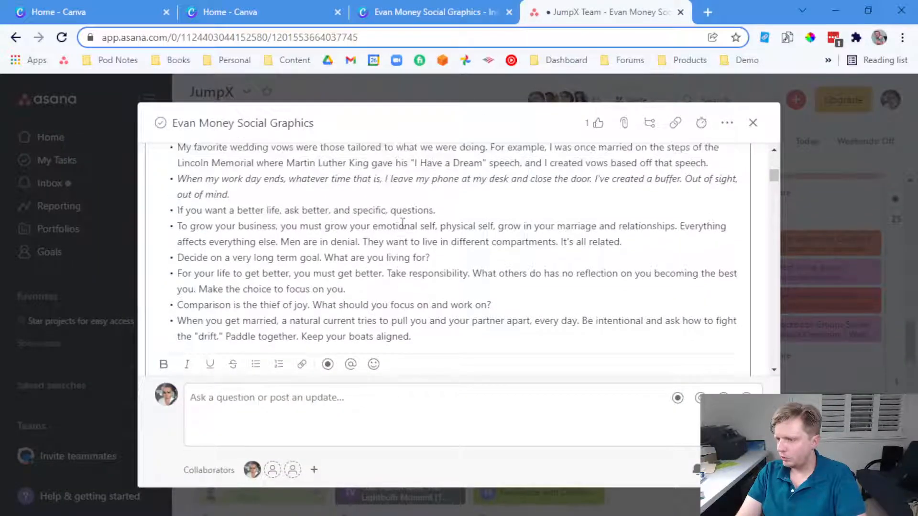
click(461, 8)
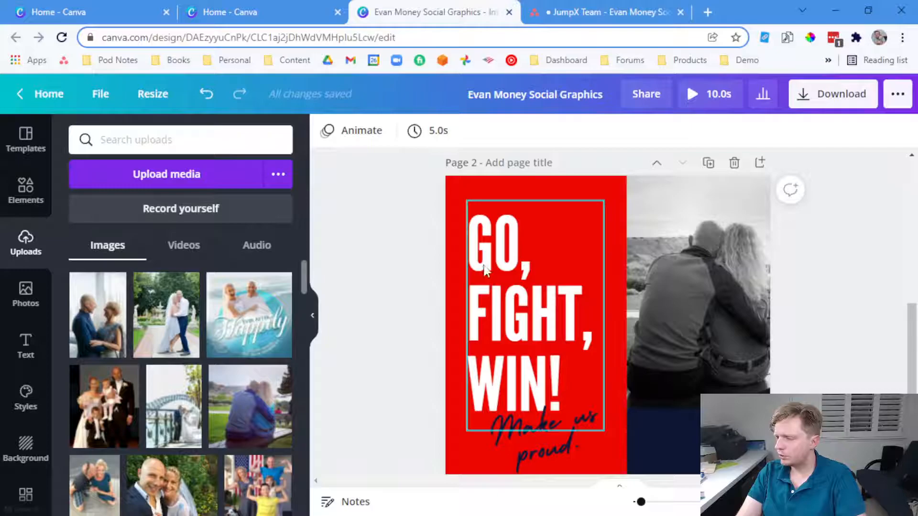
click(562, 8)
click(475, 3)
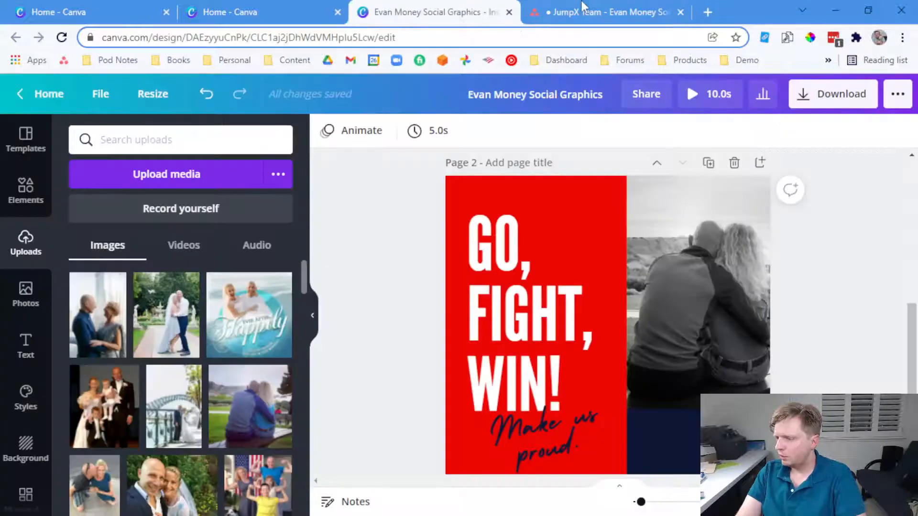
click(582, 3)
double_click(310, 304)
drag(311, 304, 222, 311)
right_click(235, 310)
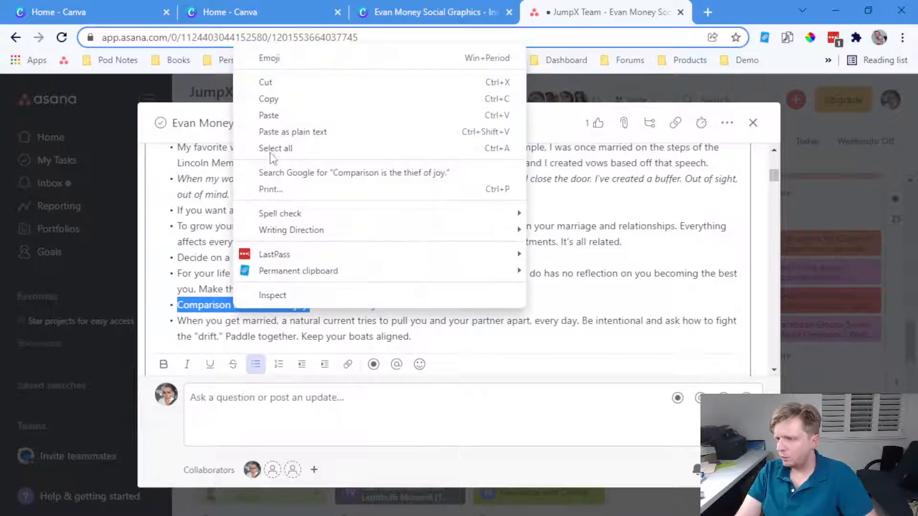
click(263, 96)
Paste the quote over the GO, FIGHT, WIN! headline in Canva
click(429, 11)
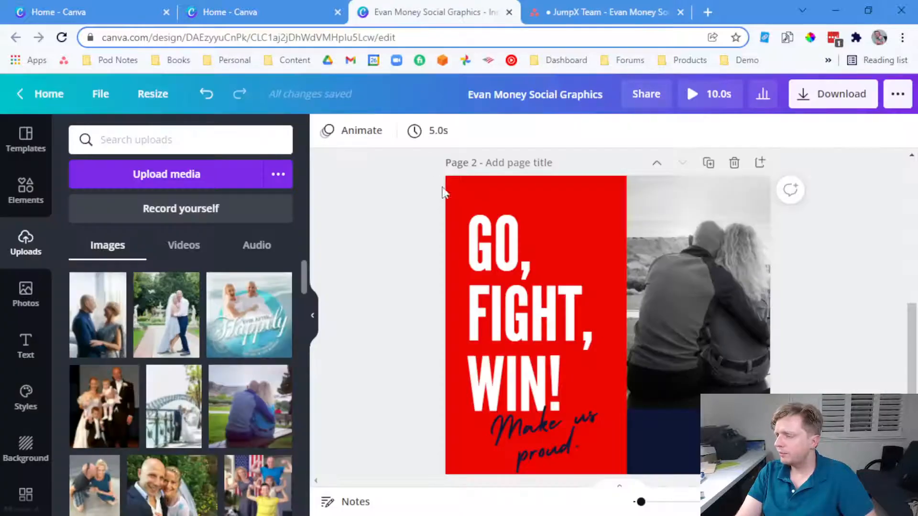
double_click(493, 249)
right_click(488, 255)
click(541, 324)
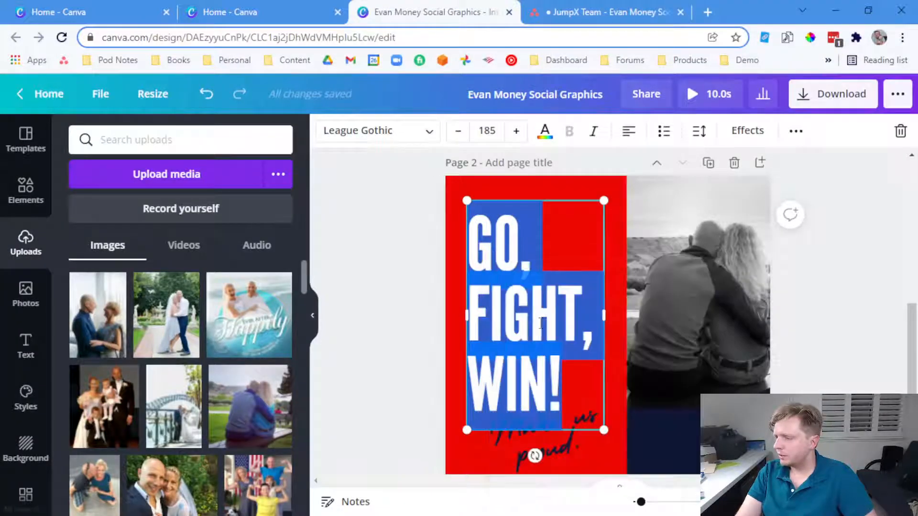
Set the pasted quote's font size to 90, reverting a trial of 120
key(ctrl+a)
triple_click(460, 132)
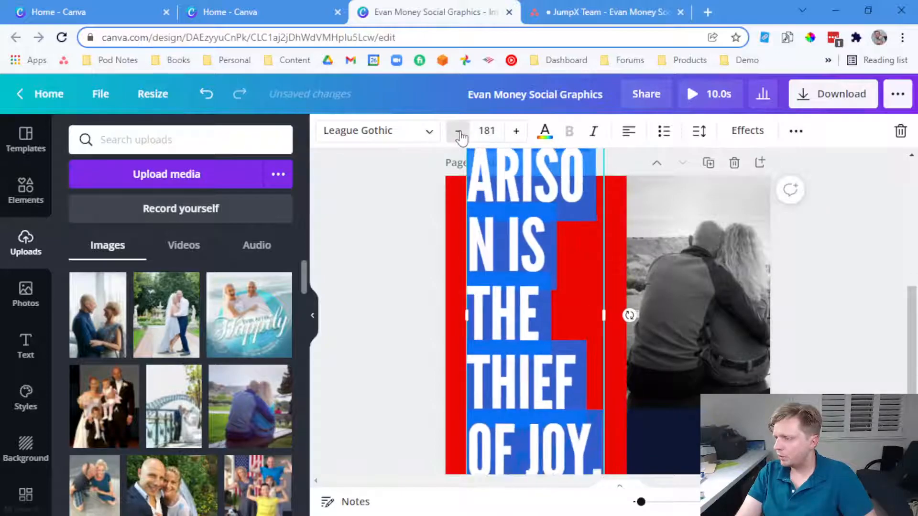
double_click(460, 132)
double_click(460, 132)
click(459, 132)
click(489, 128)
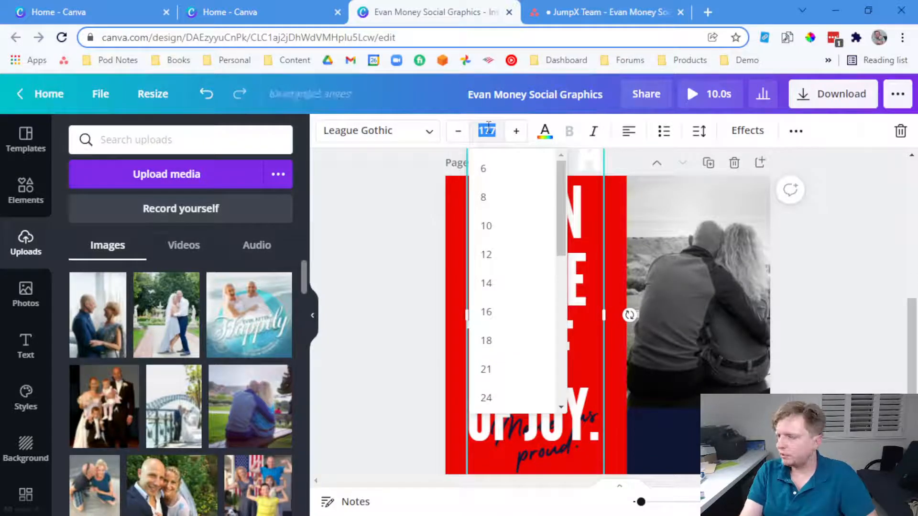
key(Return)
click(487, 131)
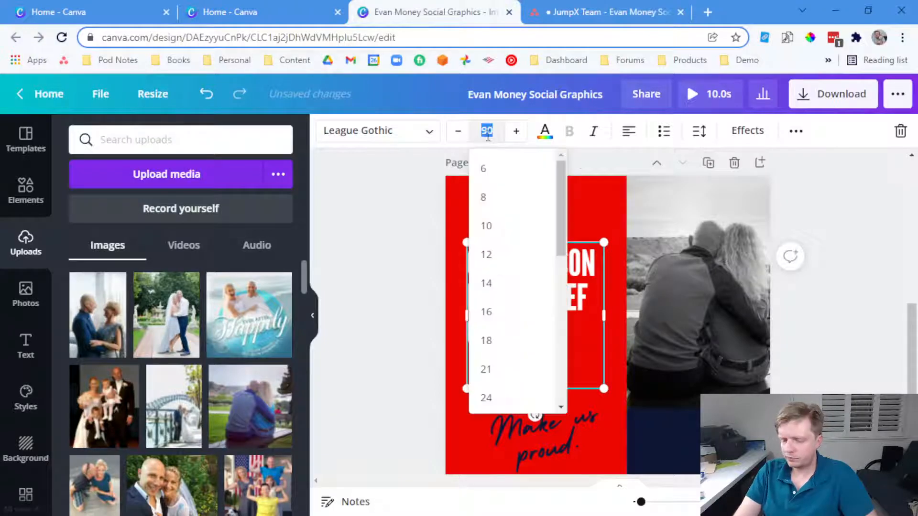
text(120)
key(Return)
key(ctrl+z)
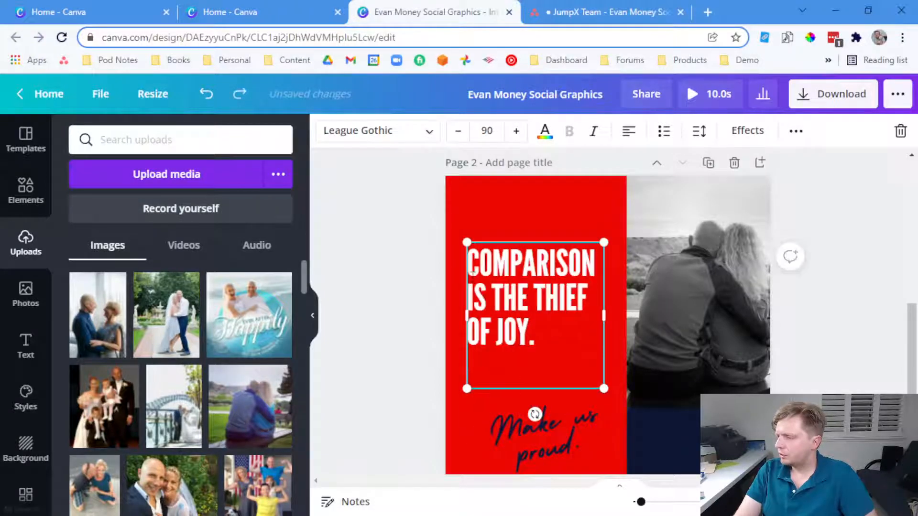
Raise the quote and Make us proud. text, then select 'What should you focus on and work on?' in Asana
drag(486, 302, 481, 269)
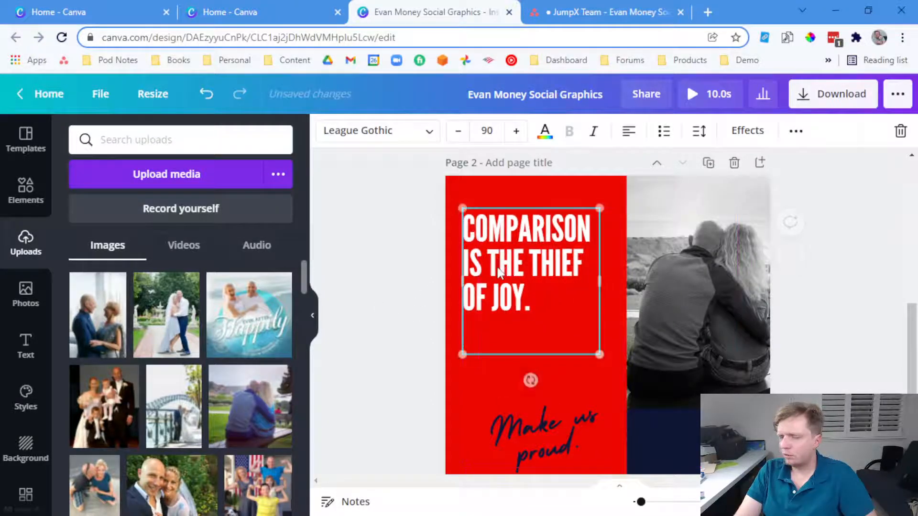
click(396, 291)
drag(542, 423, 537, 382)
click(588, 12)
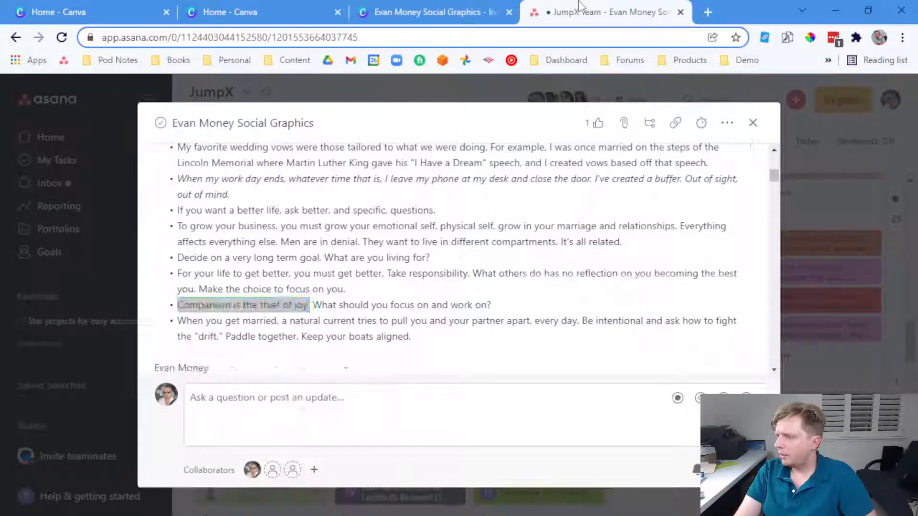
drag(496, 304, 345, 297)
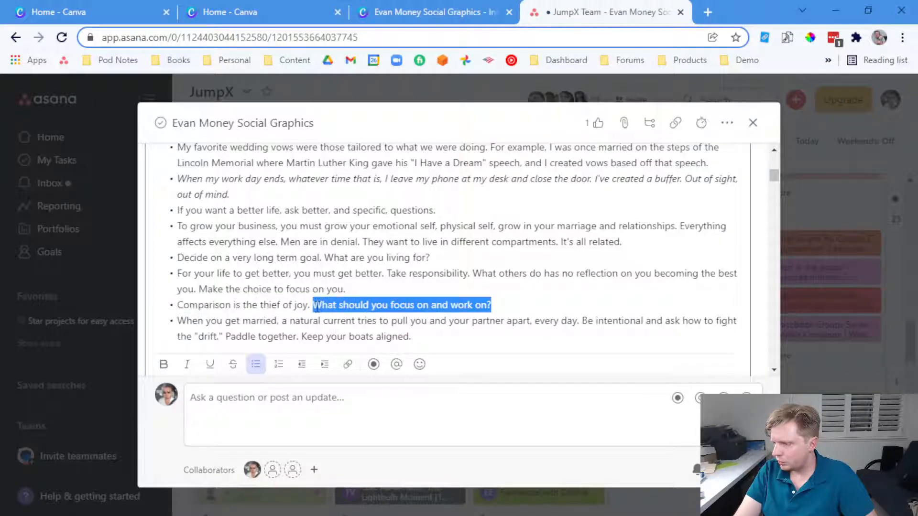
Paste 'What should you focus on and work on?' over the Make us proud. script text
key(ctrl+c)
key(ctrl+shift+Tab)
key(Return)
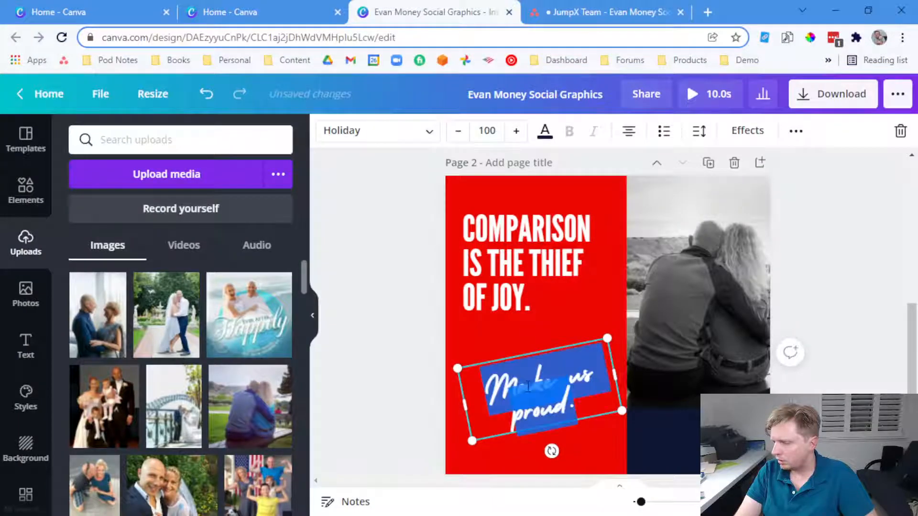
key(ctrl+v)
key(BackSpace)
click(383, 388)
Try capitalising 'you' as YOU, undo it, and move the question lower under the headline
double_click(523, 371)
double_click(574, 348)
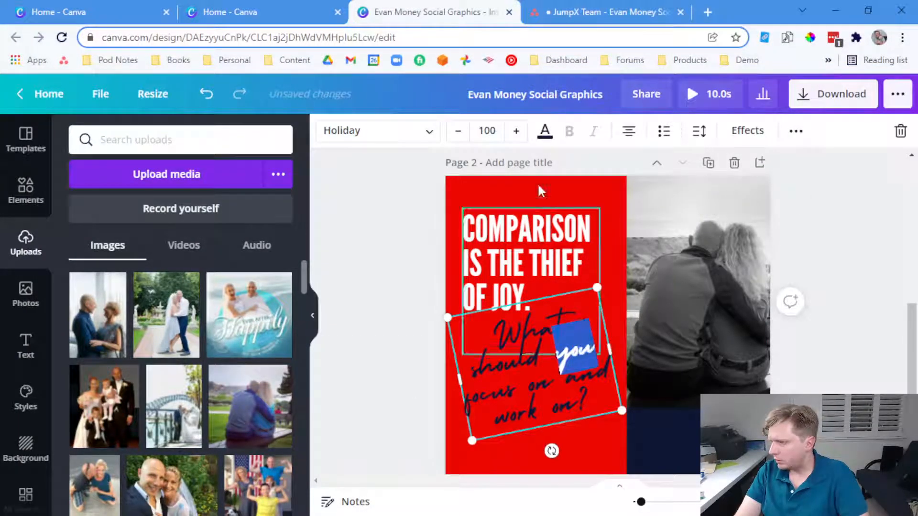
click(551, 302)
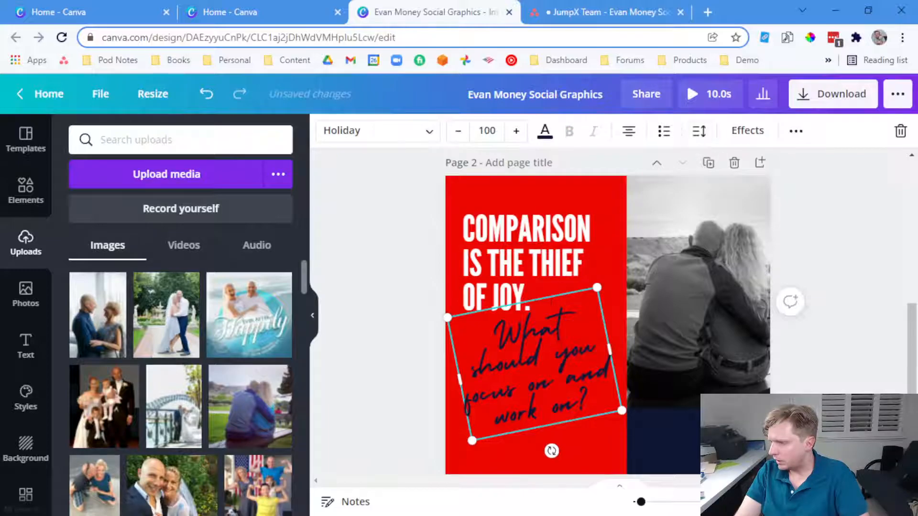
double_click(570, 352)
click(570, 352)
double_click(571, 353)
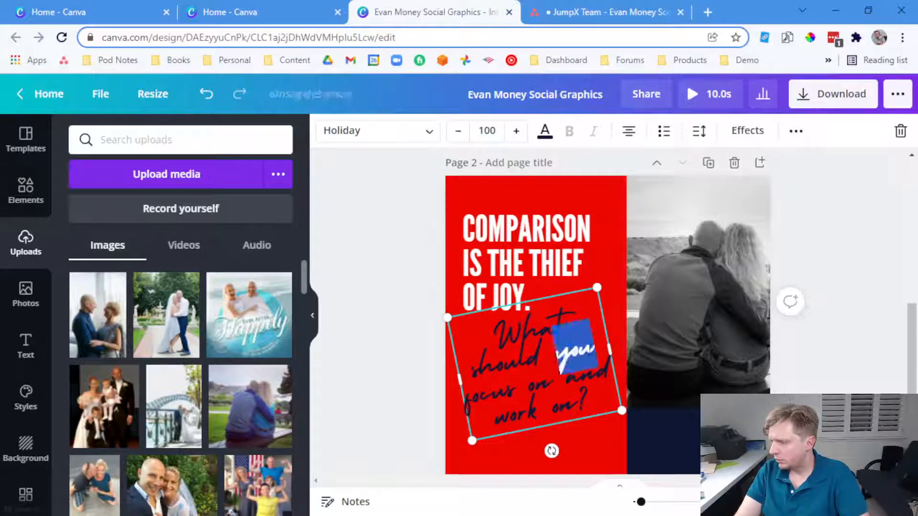
text(YOU)
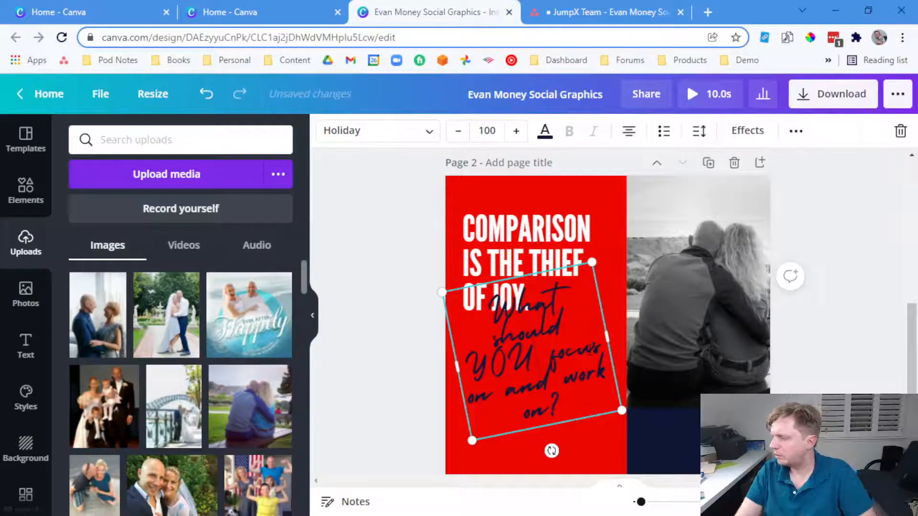
key(ctrl+z)
drag(504, 368, 502, 390)
click(524, 258)
Duplicate the headline box below itself and delete COMPARISON from the copy
drag(524, 262, 526, 246)
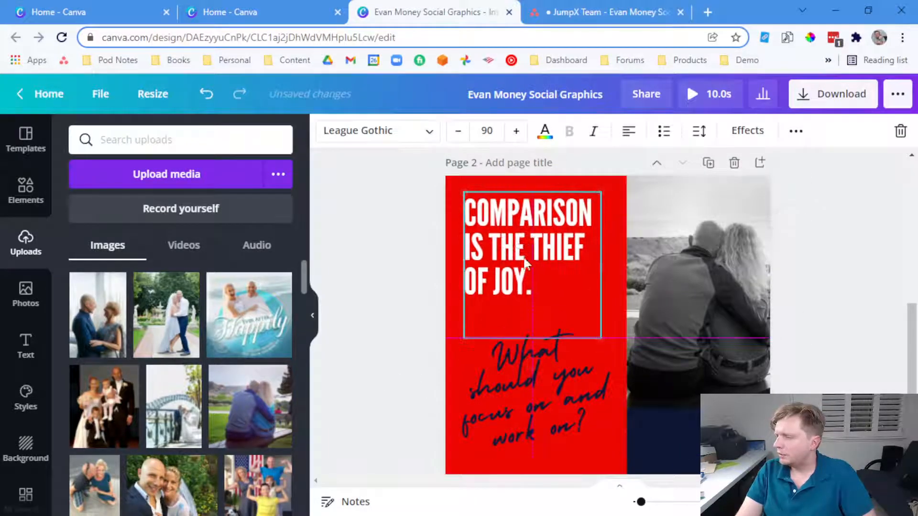
double_click(511, 283)
click(532, 287)
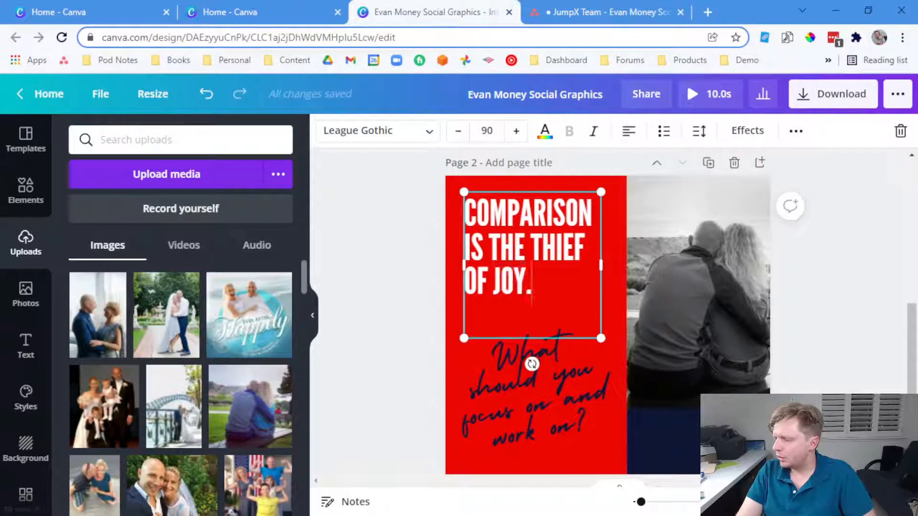
click(437, 307)
click(501, 252)
key(ctrl+d)
drag(514, 278, 508, 360)
double_click(518, 325)
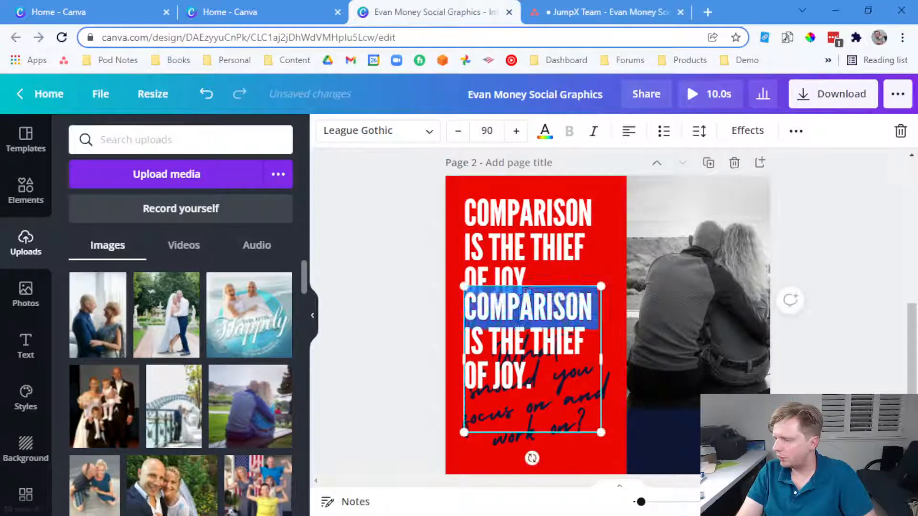
click(536, 334)
double_click(537, 314)
key(BackSpace)
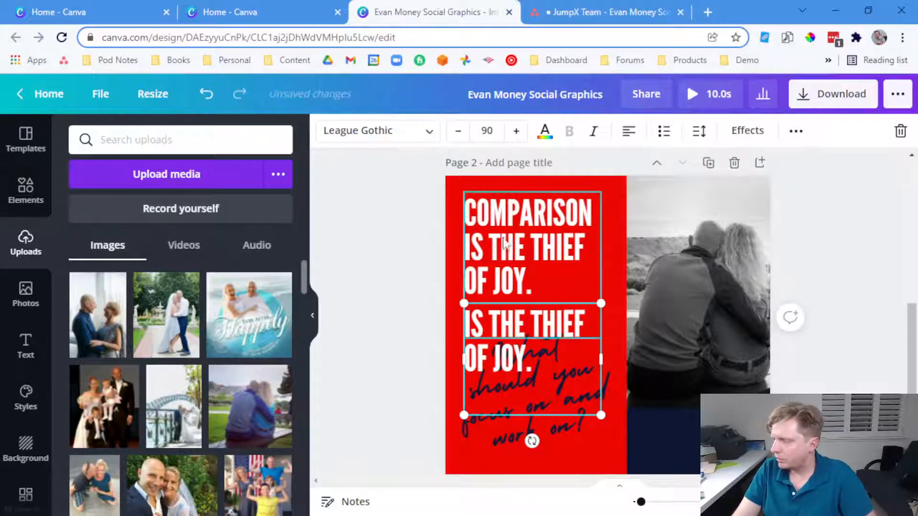
Delete everything after COMPARISON from the original headline box
click(507, 256)
drag(534, 283, 462, 244)
key(BackSpace)
key(ctrl+z)
drag(532, 282, 469, 257)
key(BackSpace)
key(BackSpace)
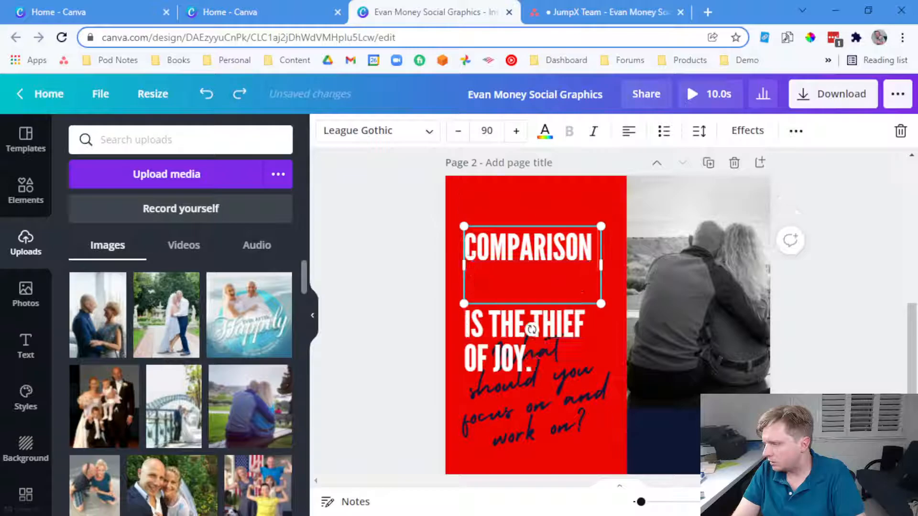
key(BackSpace)
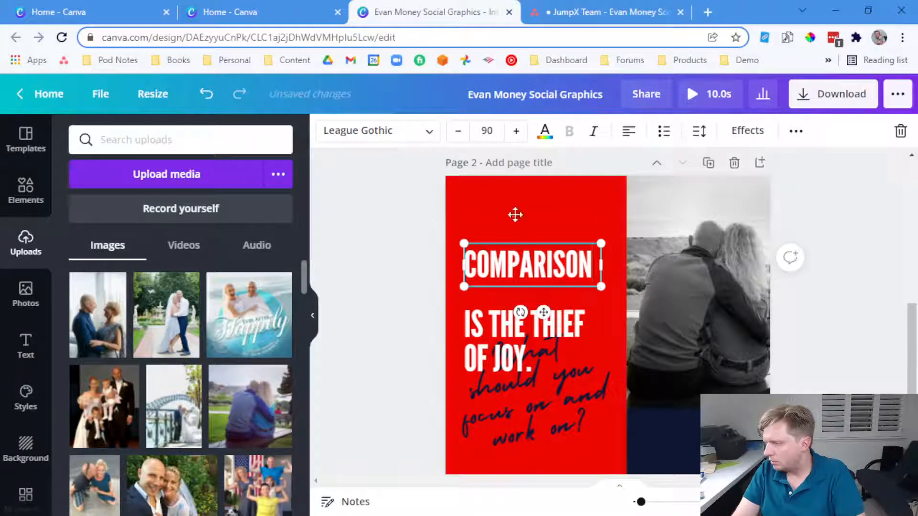
Centre COMPARISON, enlarge it slightly, widen it onto one line and move it up
click(629, 131)
click(517, 131)
click(516, 131)
click(517, 130)
click(516, 130)
click(516, 131)
click(516, 131)
click(516, 131)
click(517, 131)
click(516, 131)
click(516, 131)
drag(604, 261, 624, 262)
click(464, 268)
drag(508, 266, 501, 243)
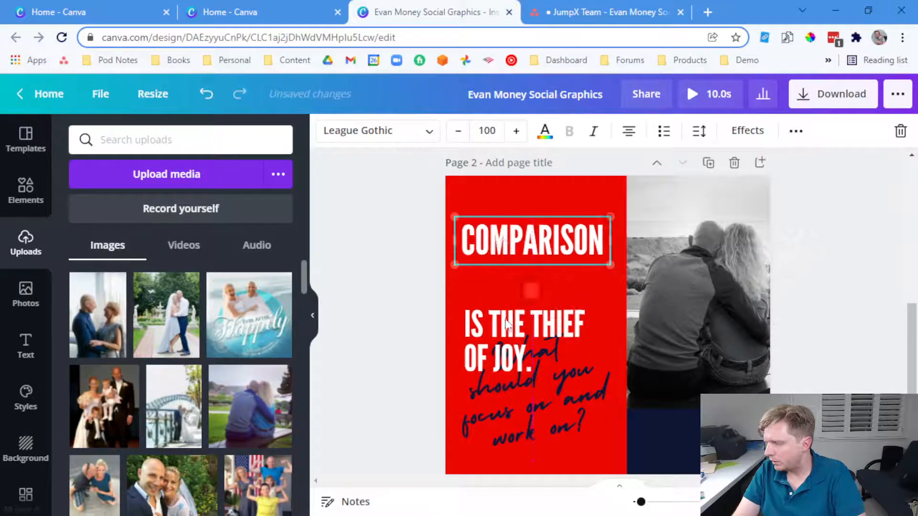
Centre IS THE THIEF OF JOY. and shrink it until it fits one line
click(507, 314)
click(629, 131)
click(468, 138)
click(468, 138)
click(468, 137)
click(468, 137)
click(469, 137)
click(469, 137)
click(468, 137)
click(468, 137)
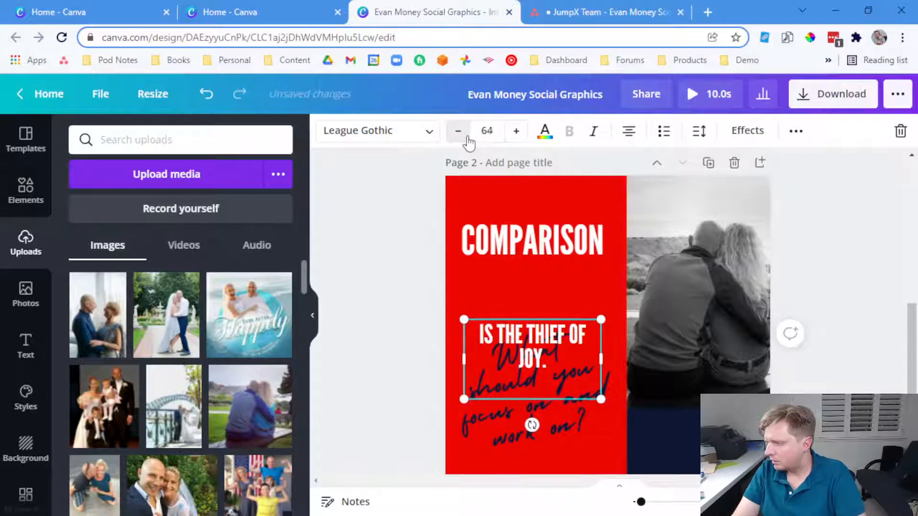
click(468, 137)
click(544, 354)
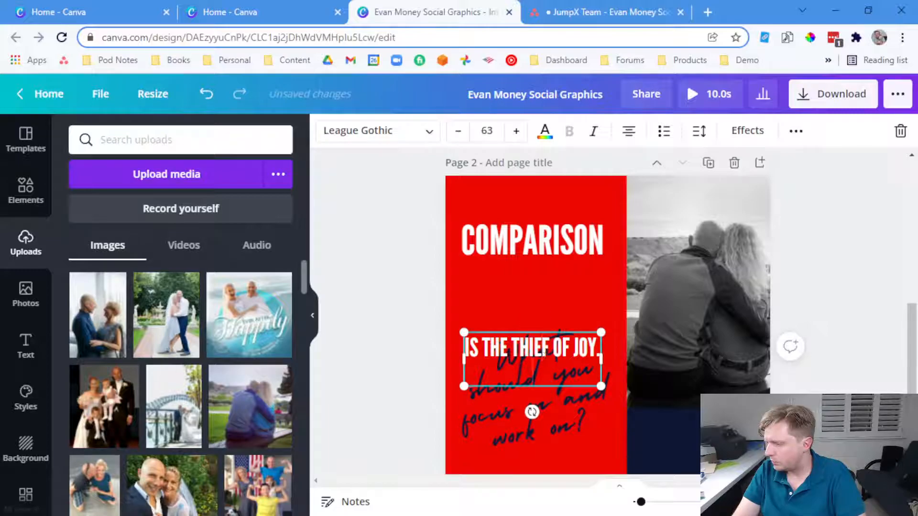
click(369, 349)
Place IS THE THIEF OF JOY. under COMPARISON, widen it, enlarge to size 74, and align both
drag(530, 364, 529, 279)
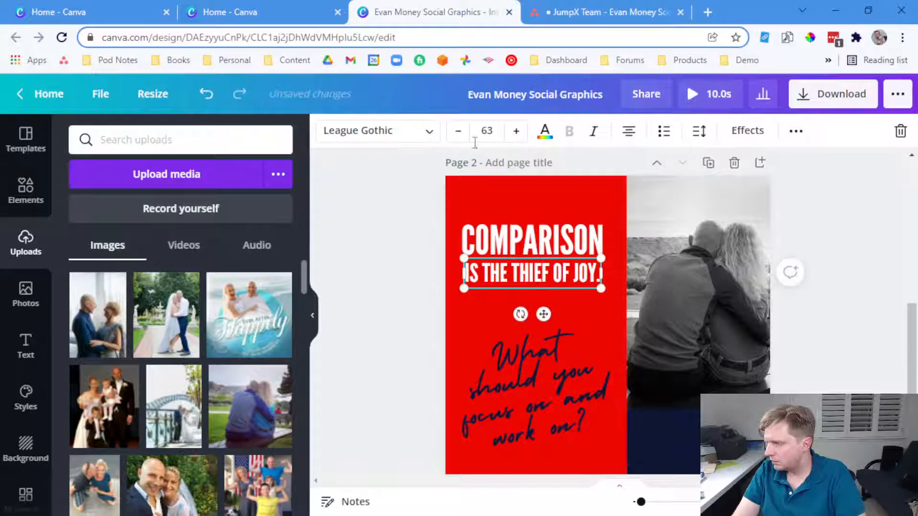
drag(602, 287, 621, 287)
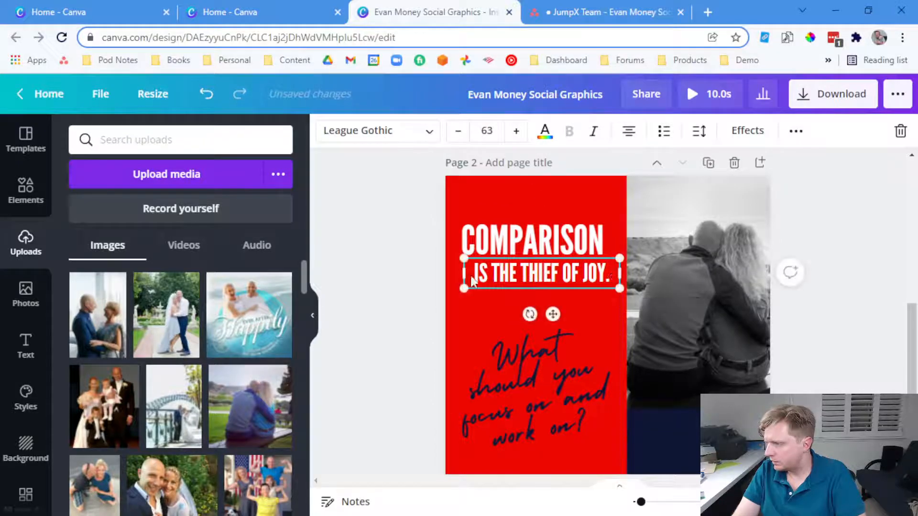
drag(458, 272, 455, 273)
click(516, 131)
click(516, 131)
click(516, 131)
click(516, 131)
click(515, 131)
click(516, 131)
click(516, 131)
click(516, 132)
click(516, 132)
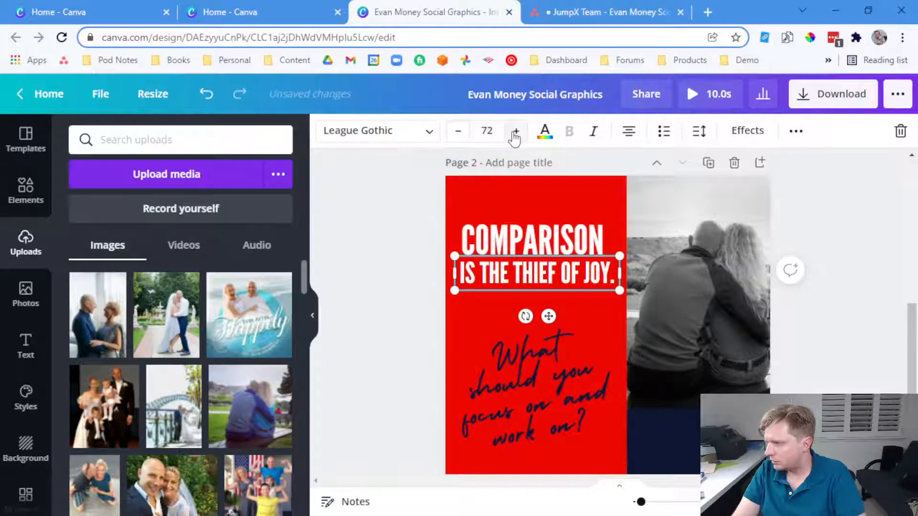
click(516, 133)
click(515, 133)
click(404, 348)
drag(511, 235, 516, 225)
drag(533, 273, 523, 257)
Move the script question up slightly and change its colour to navy
drag(514, 359, 512, 353)
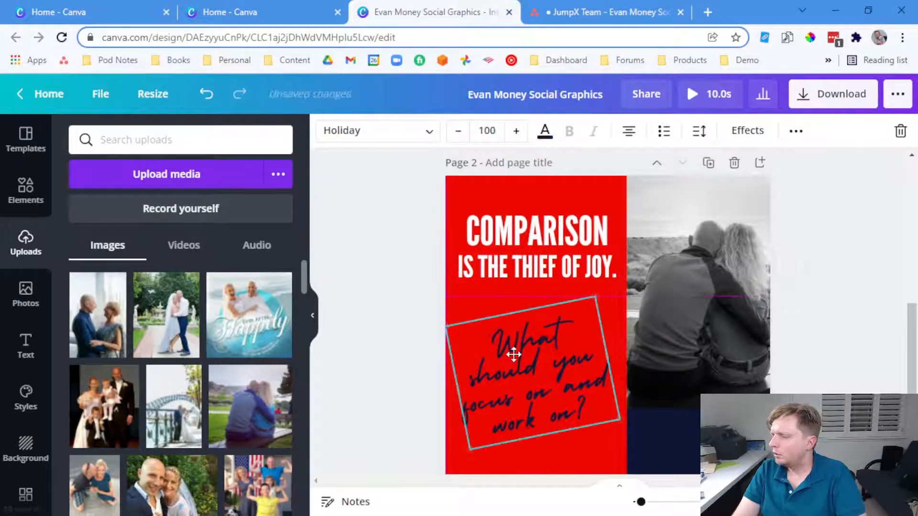
click(416, 338)
click(488, 343)
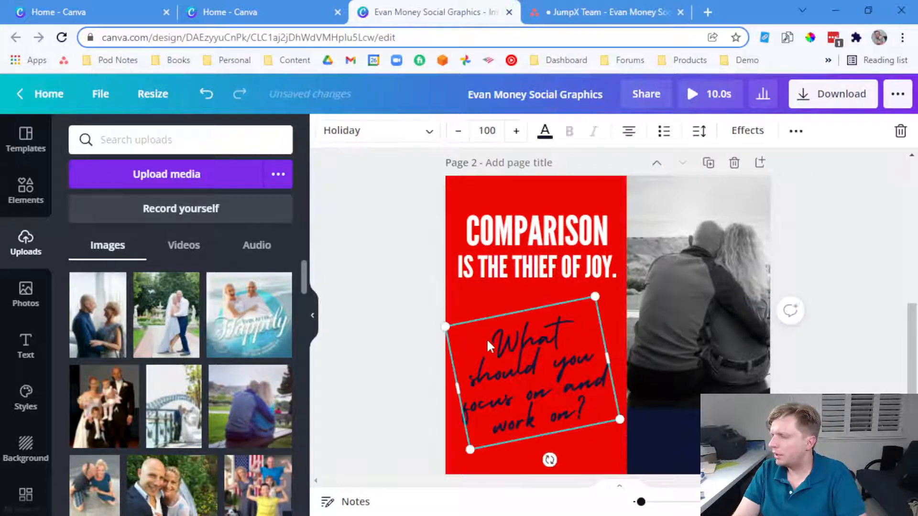
click(545, 132)
click(195, 246)
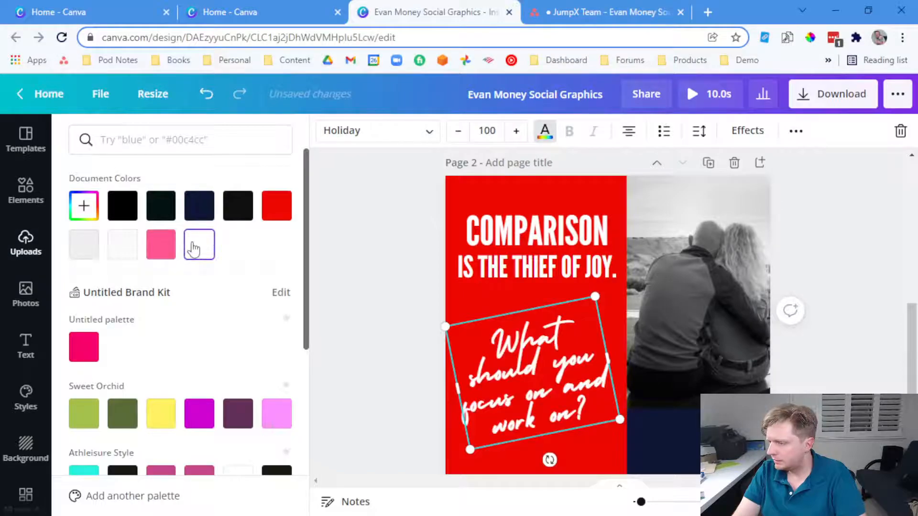
click(125, 209)
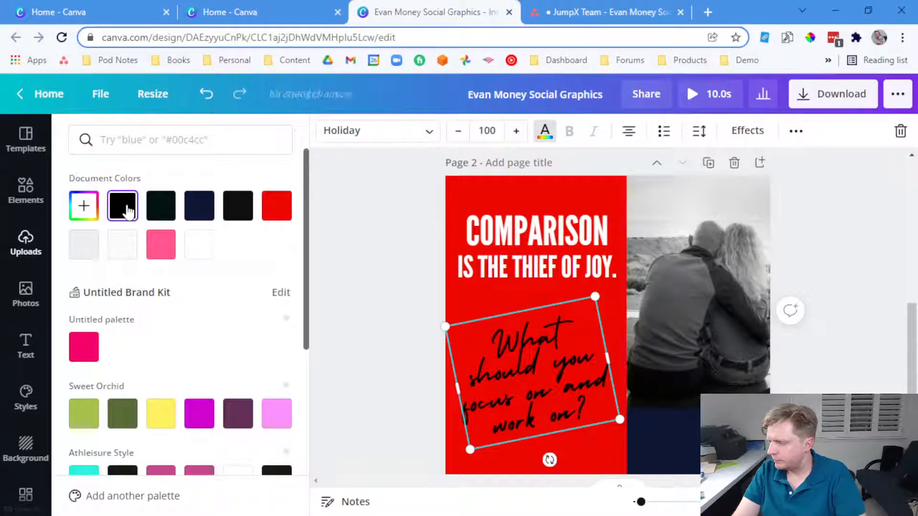
click(197, 206)
click(400, 281)
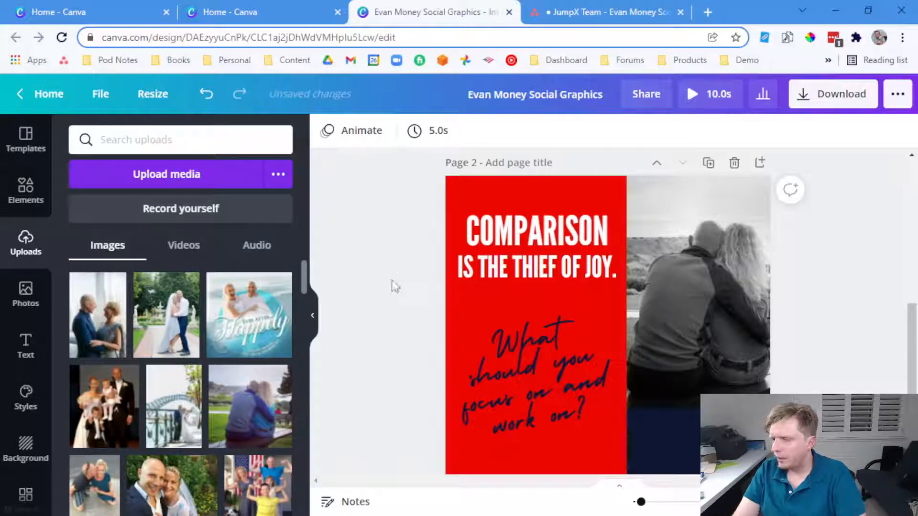
click(535, 276)
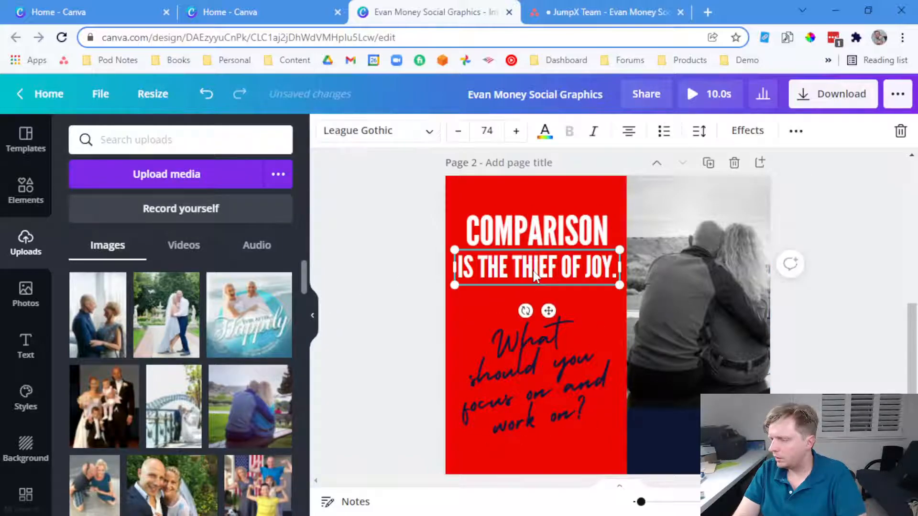
key(ctrl+v)
drag(538, 275, 672, 438)
double_click(672, 439)
click(567, 9)
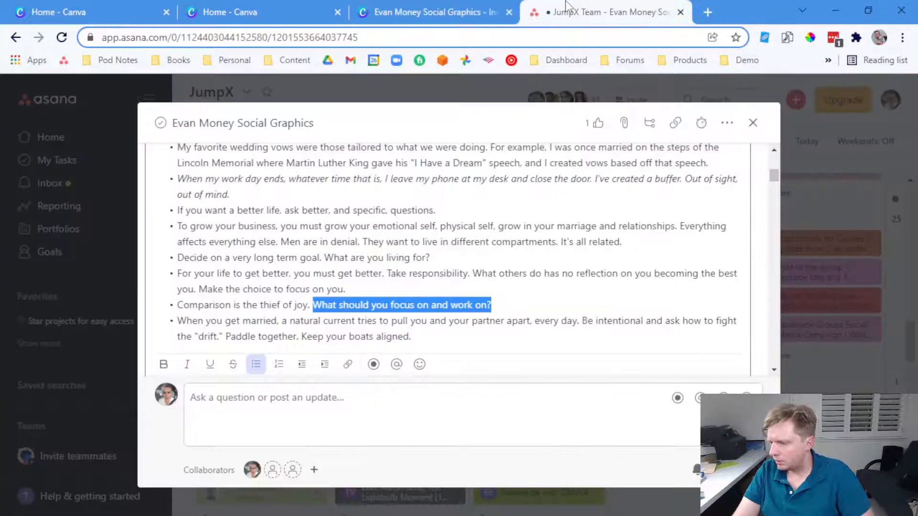
scroll(424, 239, down, 5)
scroll(422, 254, up, 3)
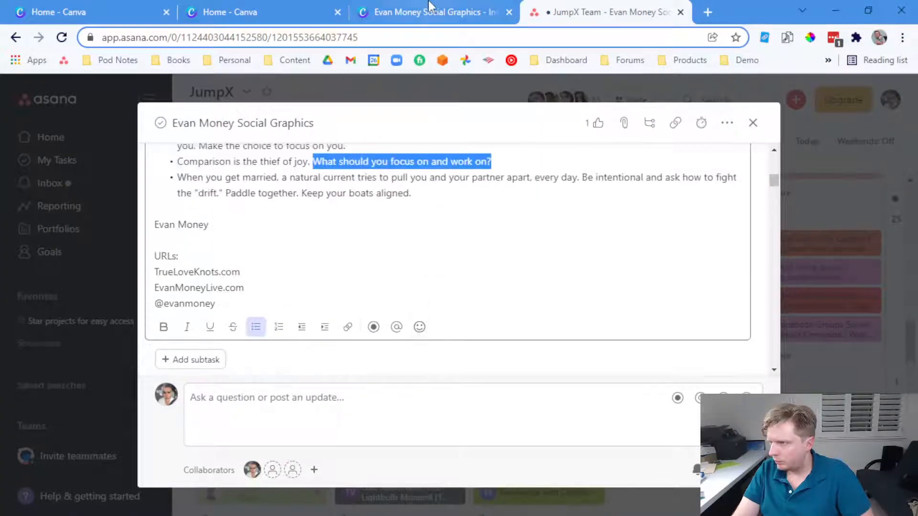
click(433, 12)
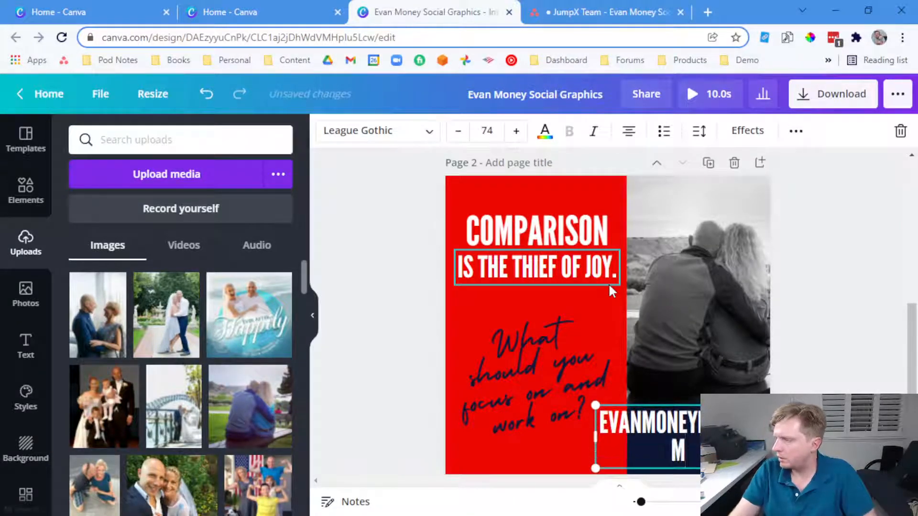
Set the website URL footer text to size 40 and narrow its box to fit the footer
key(ctrl+a)
click(487, 131)
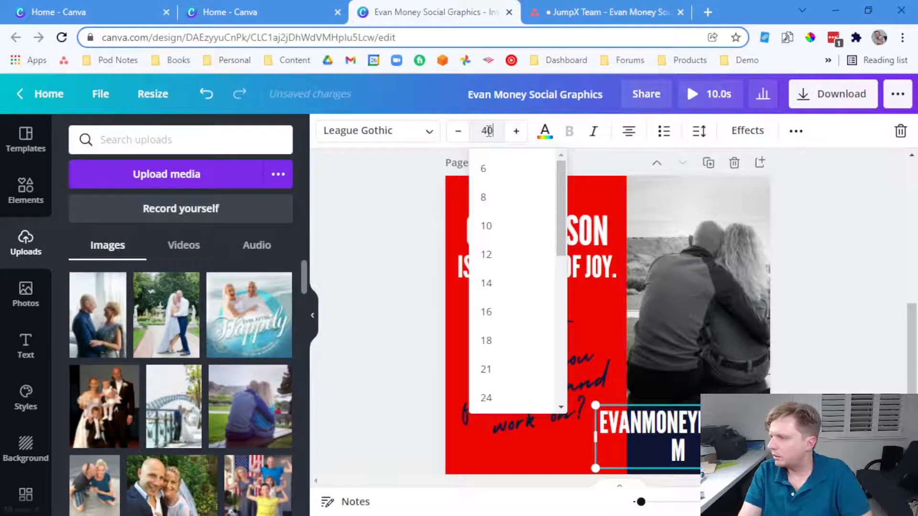
text(40)
key(Return)
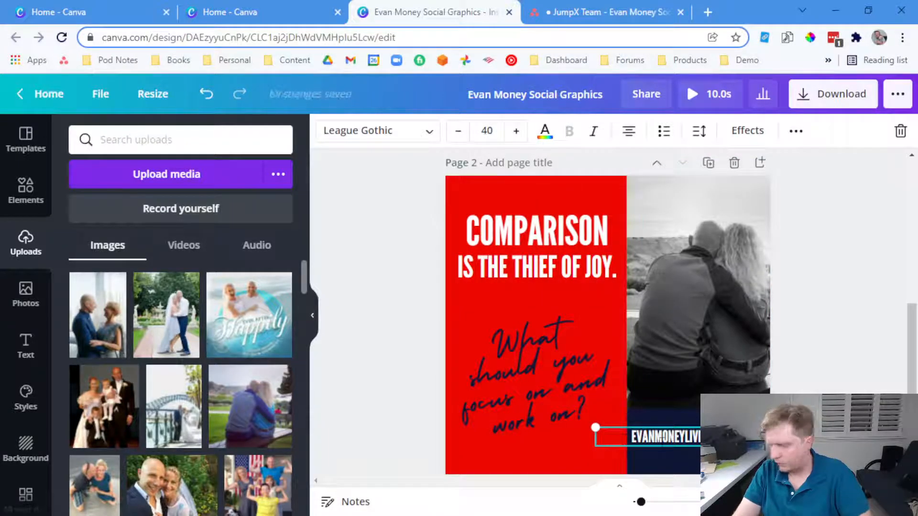
click(813, 437)
click(699, 437)
drag(761, 436, 719, 456)
click(832, 368)
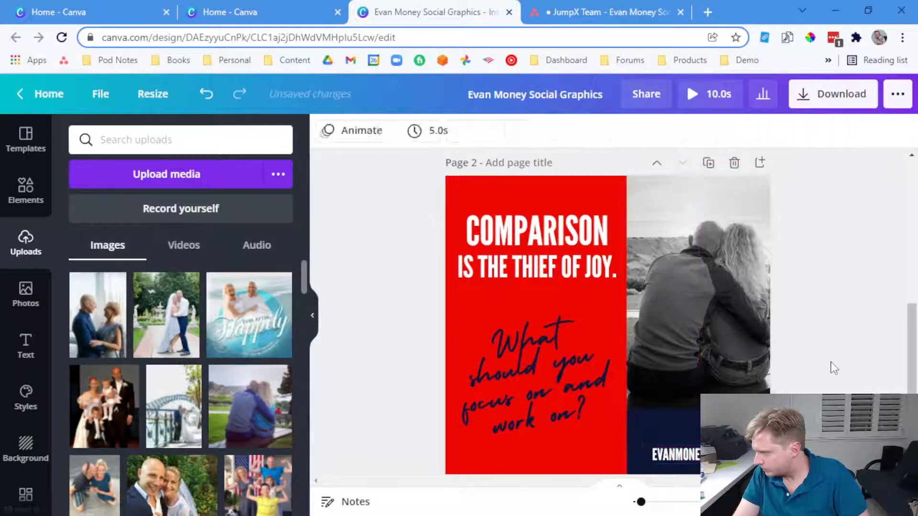
Paste a copy of the headline box above the URL, type the client's name, and toggle all-caps
click(678, 452)
key(ctrl+v)
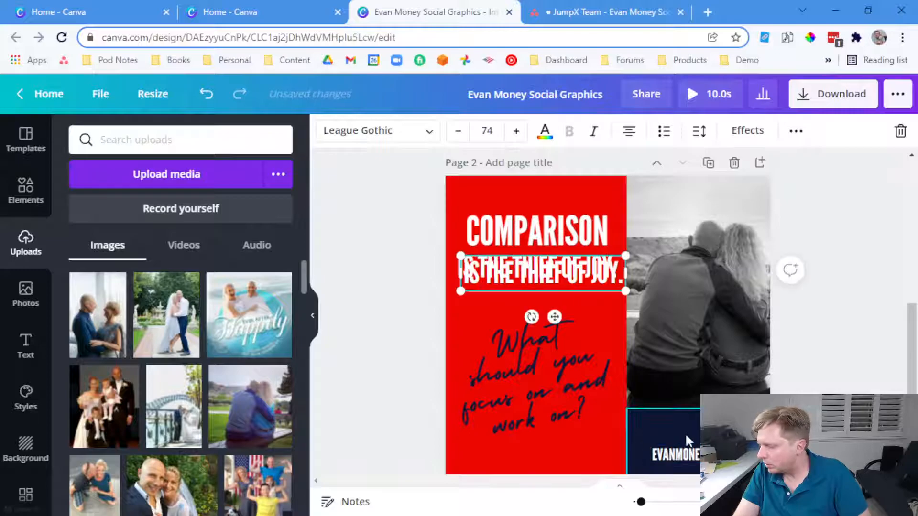
drag(552, 285, 688, 419)
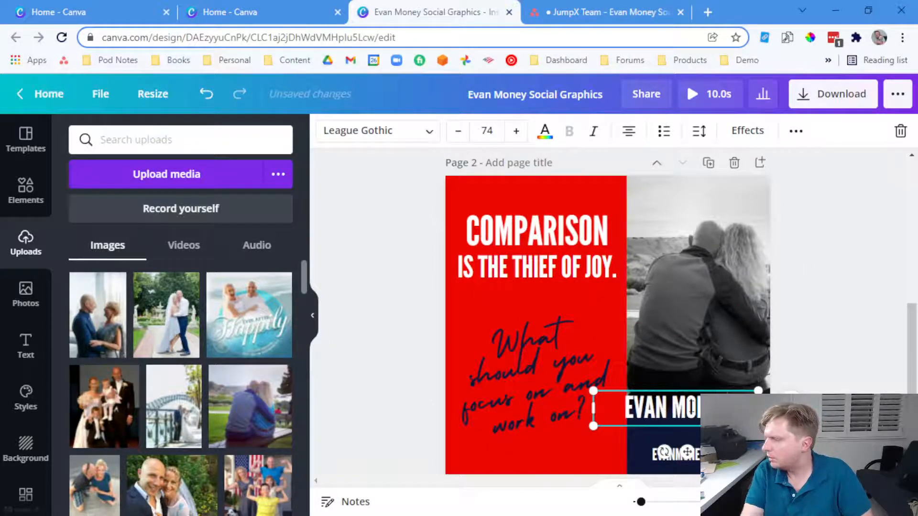
click(795, 132)
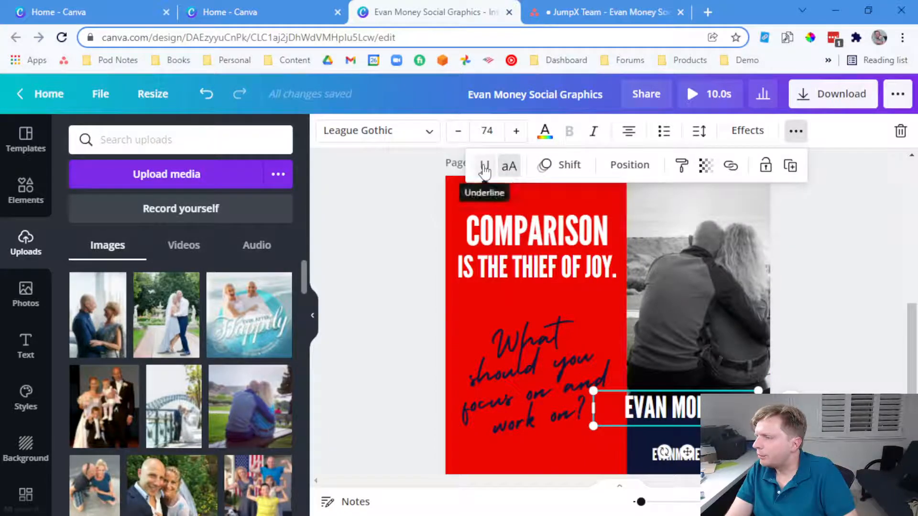
click(509, 167)
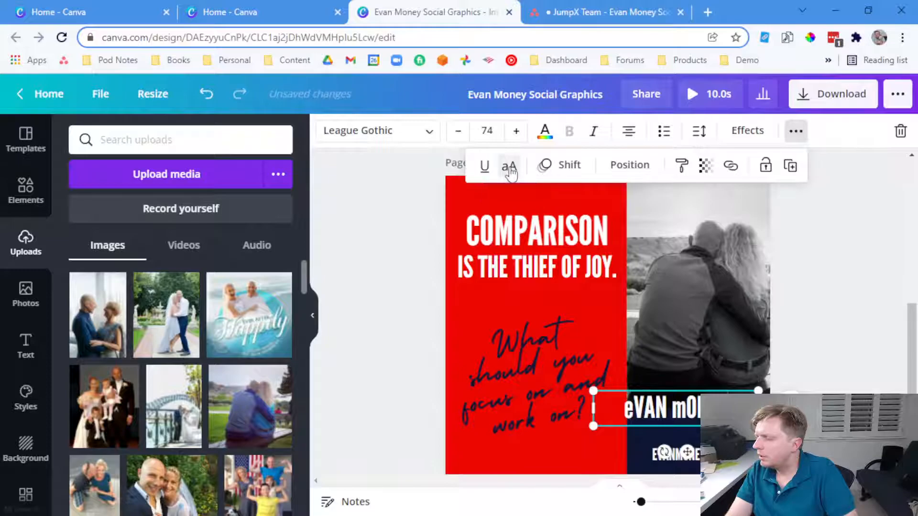
click(510, 168)
click(510, 167)
click(510, 168)
click(509, 167)
click(684, 409)
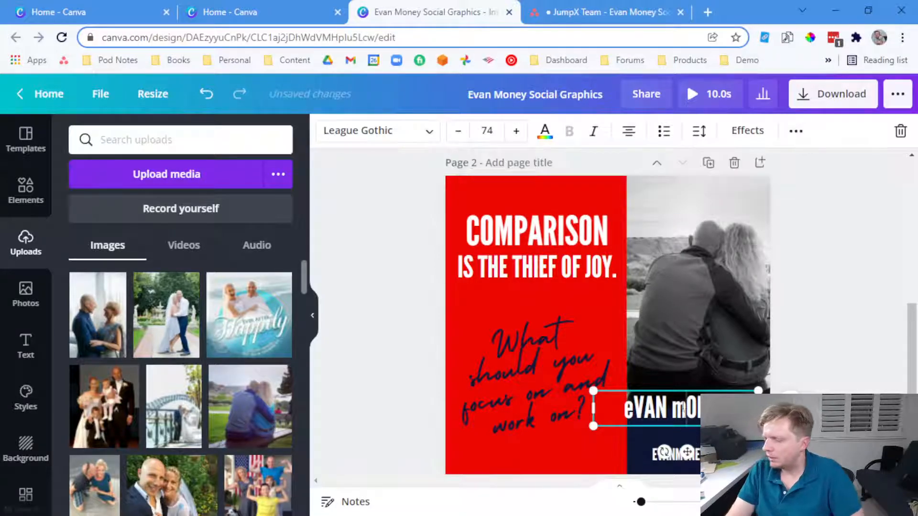
Retype the name in title case, narrow its box and nudge it down in the footer
double_click(683, 409)
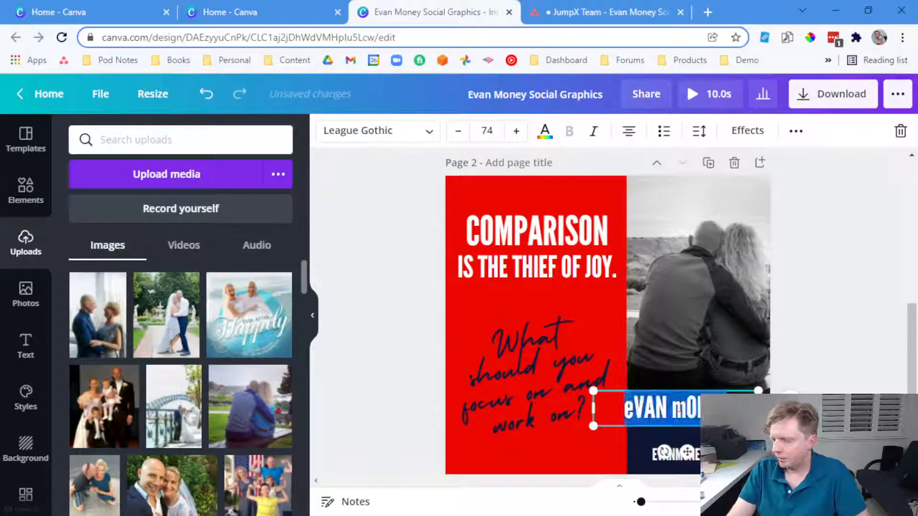
key(ctrl+a)
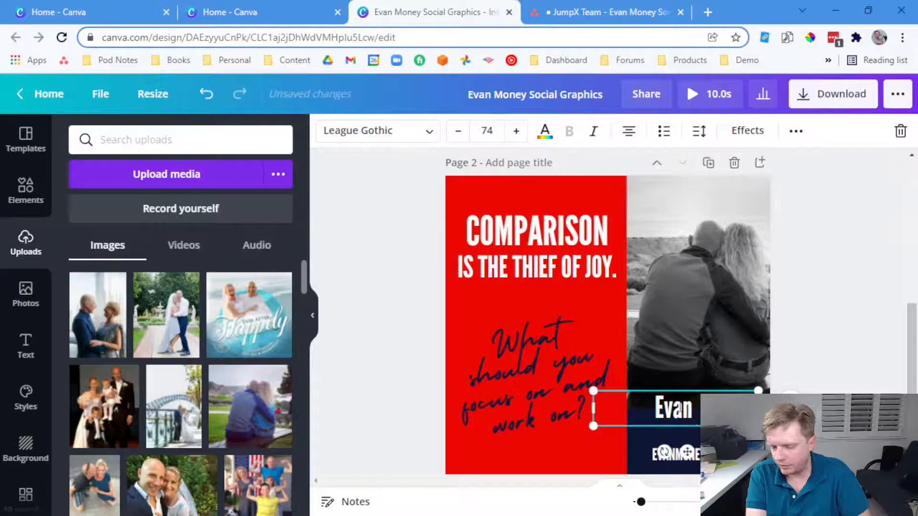
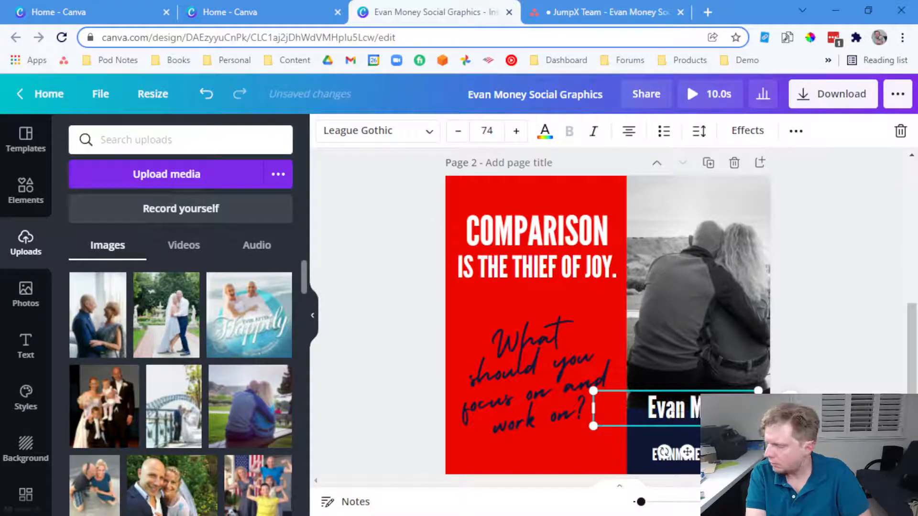
drag(606, 407, 676, 438)
key(Escape)
key(Escape)
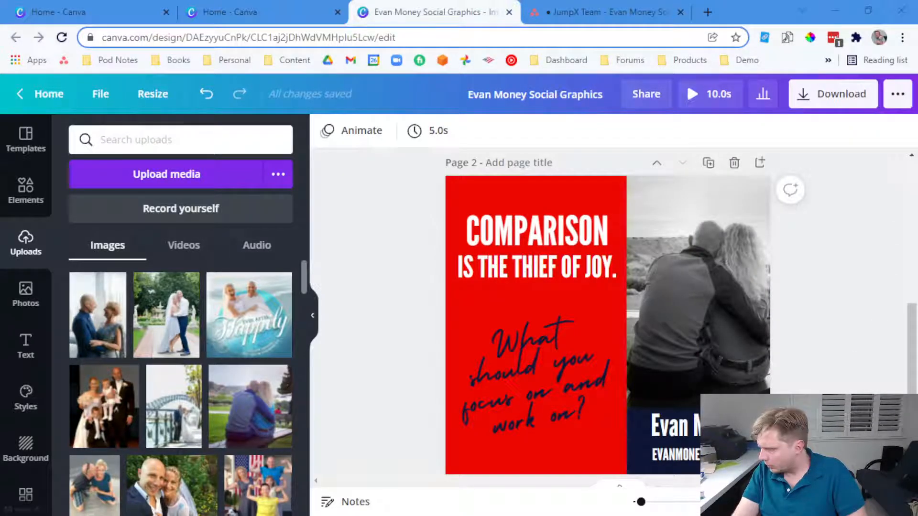
click(708, 427)
drag(707, 427, 707, 435)
click(808, 420)
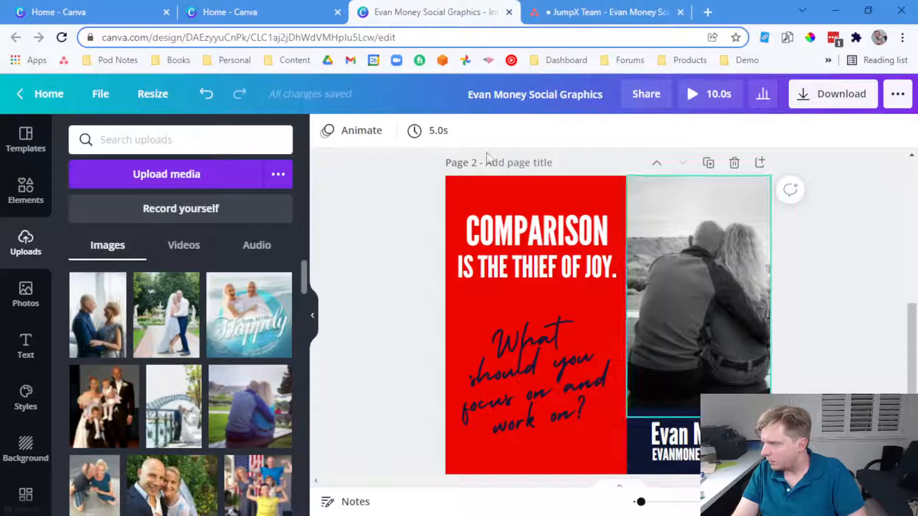
click(560, 11)
Italicise the 'Comparison is the thief of joy' line in the Asana task notes
click(388, 210)
scroll(396, 221, up, 3)
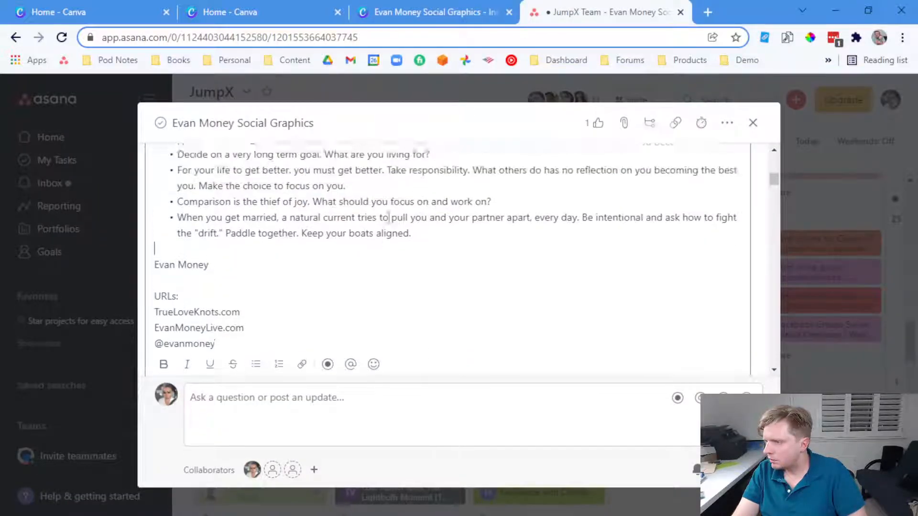
scroll(285, 293, down, 3)
drag(491, 161, 181, 164)
click(187, 327)
click(276, 207)
scroll(276, 210, up, 3)
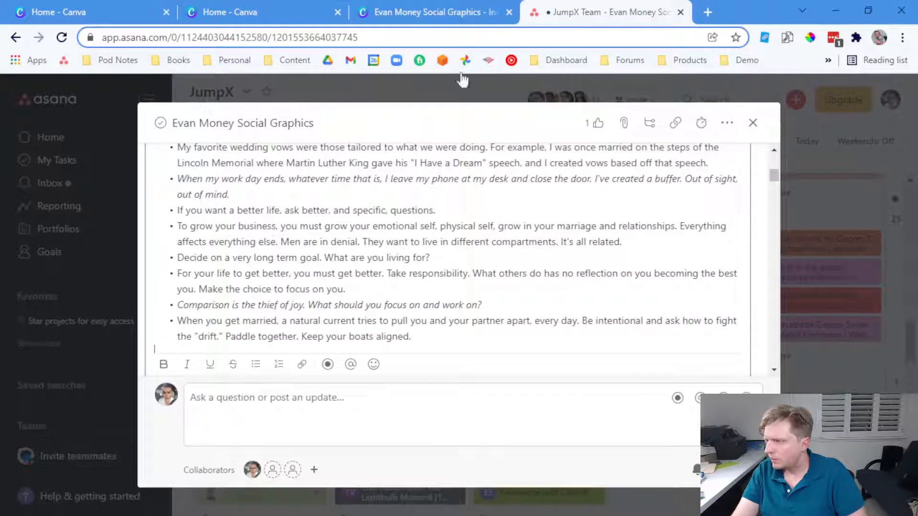
click(479, 12)
scroll(515, 322, down, 3)
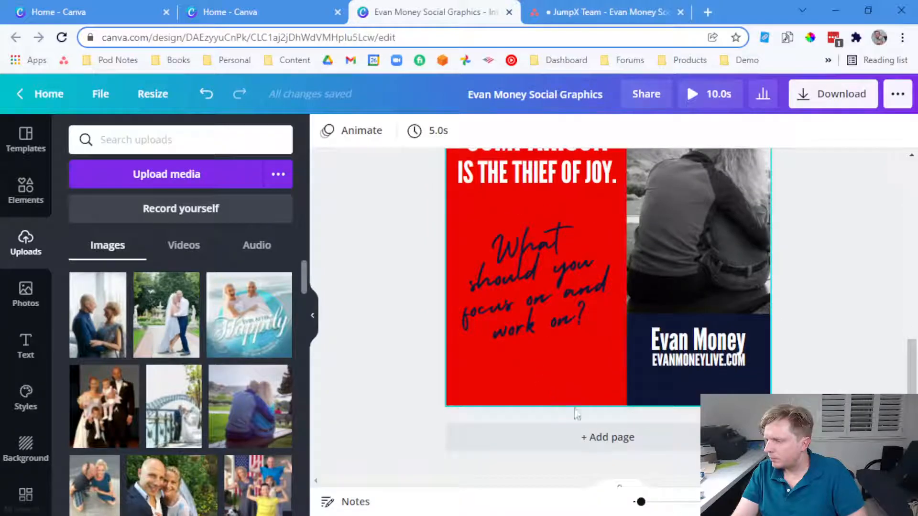
Add a new page and browse the Instagram post templates, including the Travel set
click(593, 437)
scroll(230, 359, down, 3)
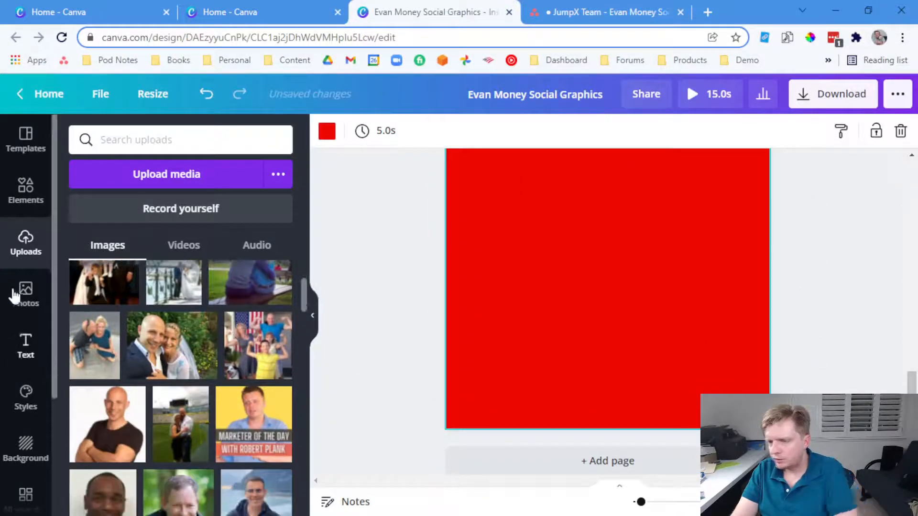
click(26, 140)
scroll(233, 341, down, 4)
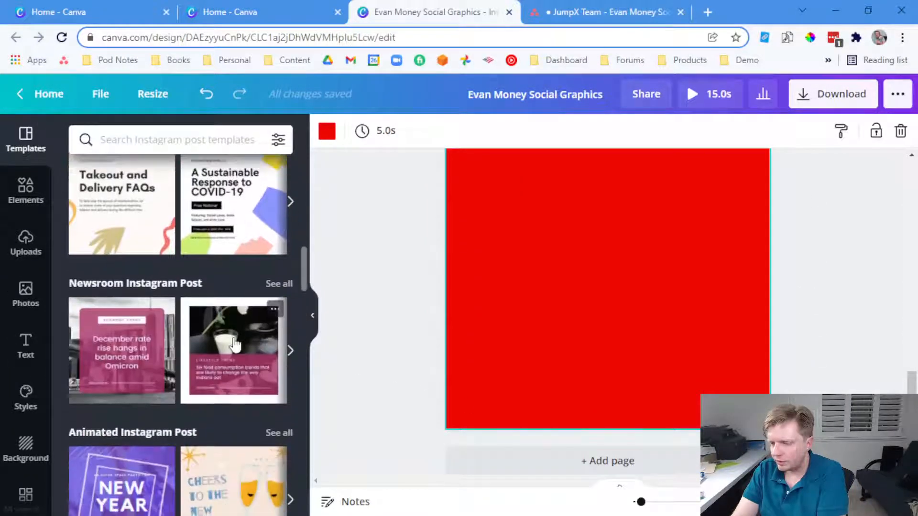
scroll(235, 343, down, 4)
scroll(235, 345, down, 3)
scroll(236, 349, up, 5)
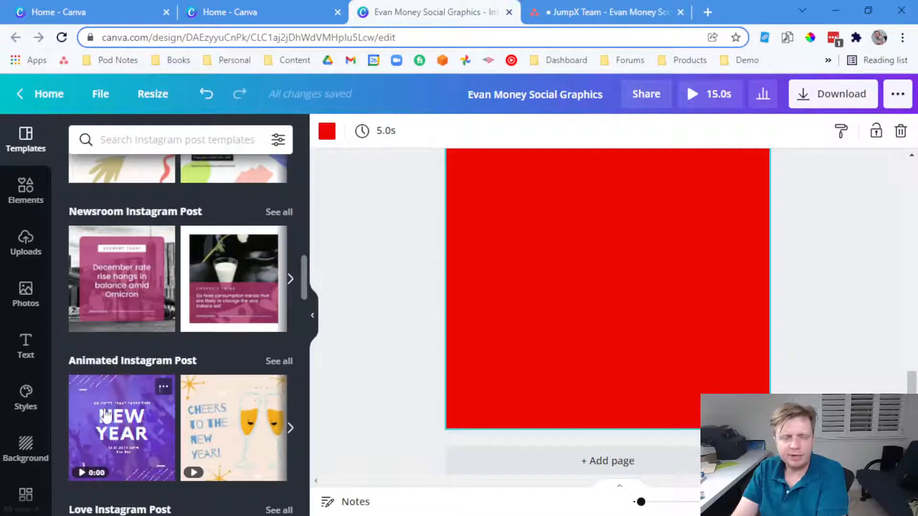
scroll(128, 302, down, 3)
scroll(128, 301, down, 10)
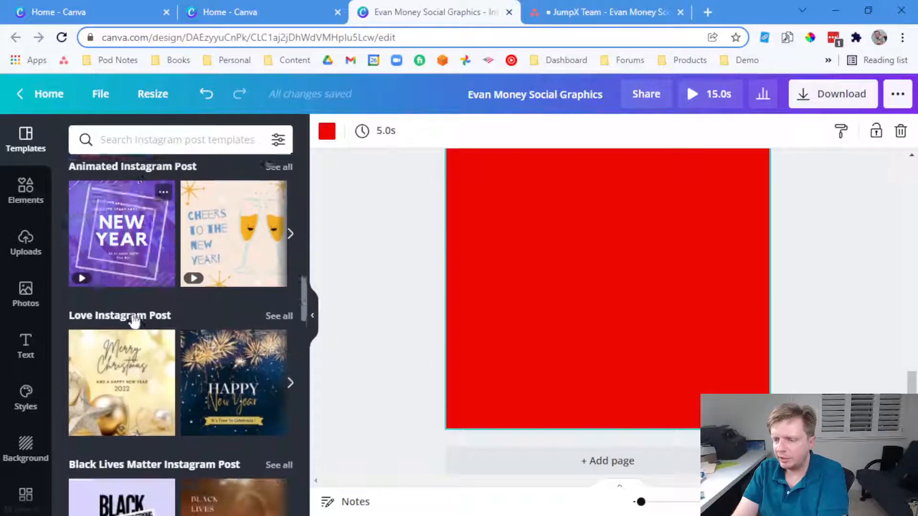
scroll(171, 341, down, 12)
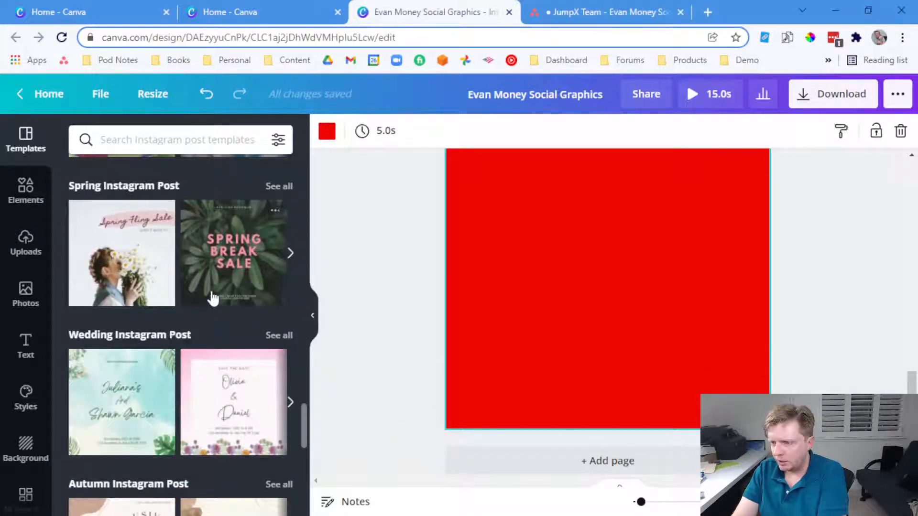
scroll(213, 299, down, 9)
scroll(231, 333, down, 1)
click(277, 204)
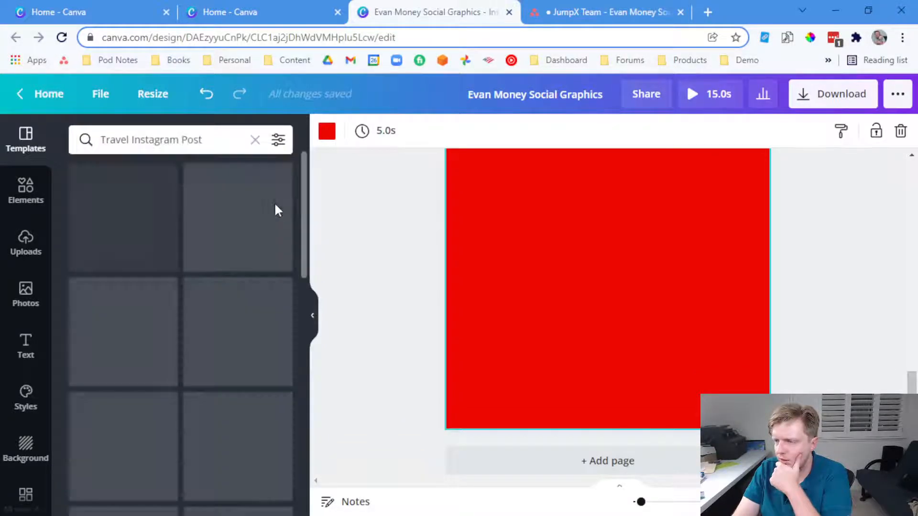
scroll(274, 214, down, 3)
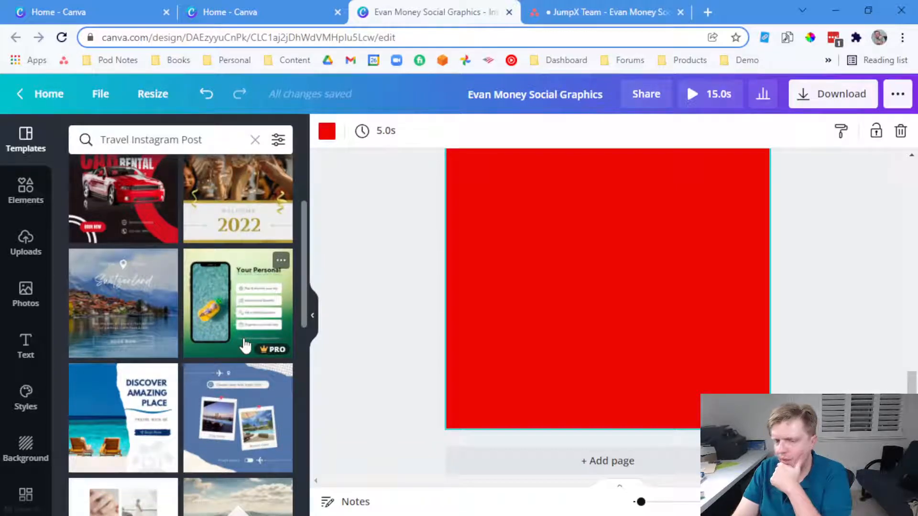
Search templates for 'quote' and apply the 'Sometimes later becomes never. Do it now.' design
click(156, 139)
key(ctrl+a)
text(quote)
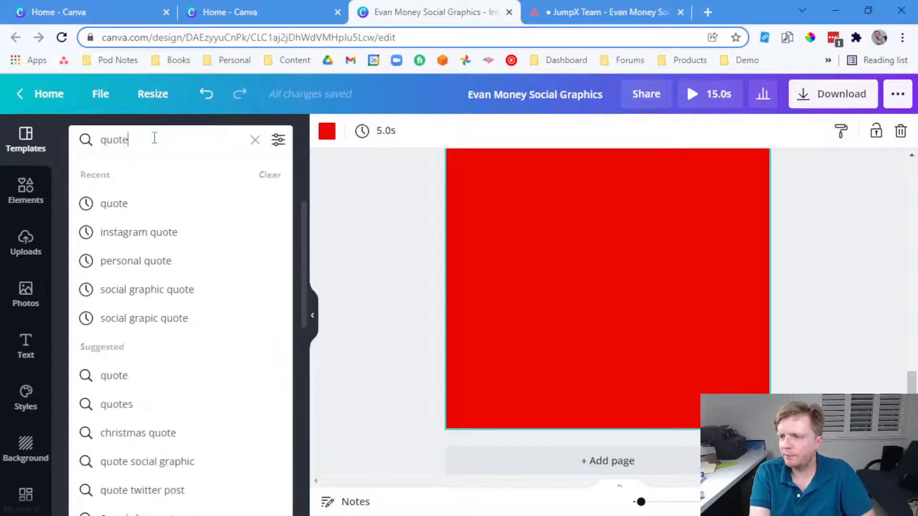
key(Return)
click(143, 227)
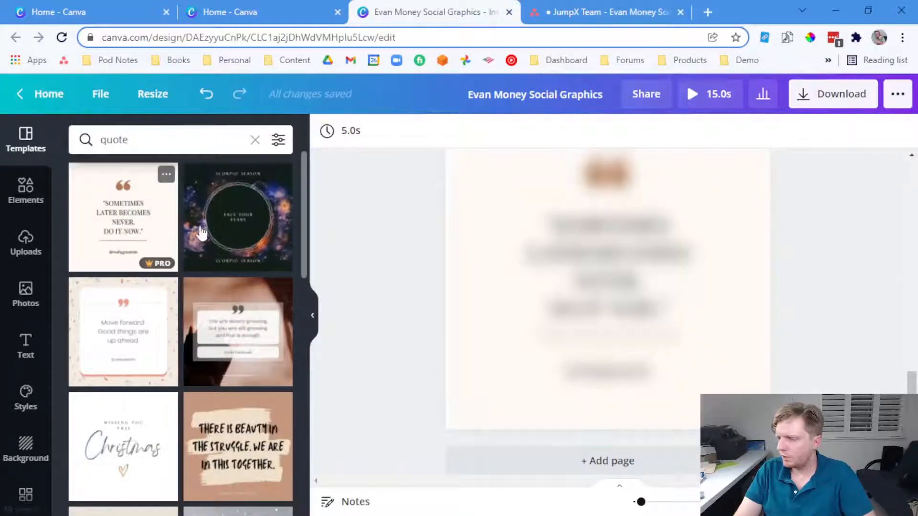
scroll(568, 334, down, 2)
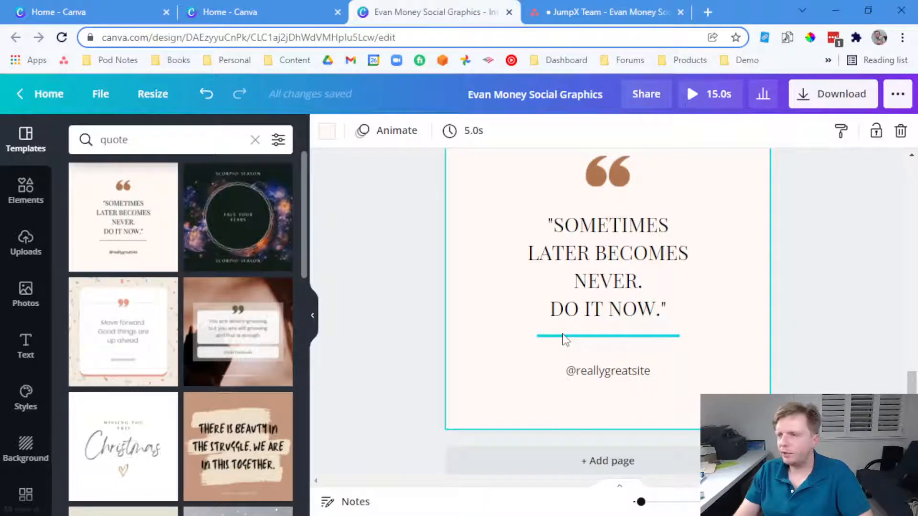
Copy the 'Decide on a very long term goal. What are you living for?' line from the task notes
click(574, 12)
click(334, 258)
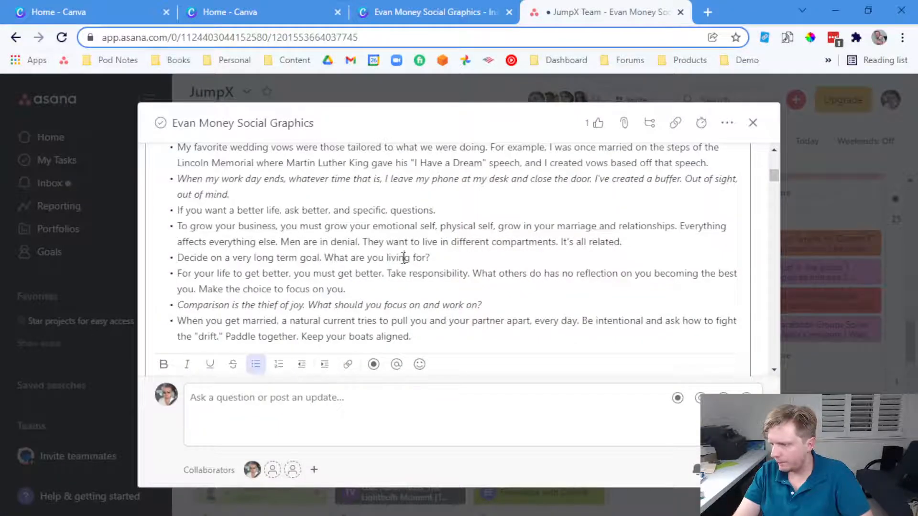
drag(458, 256, 173, 263)
click(430, 12)
click(559, 12)
drag(448, 258, 193, 262)
right_click(189, 260)
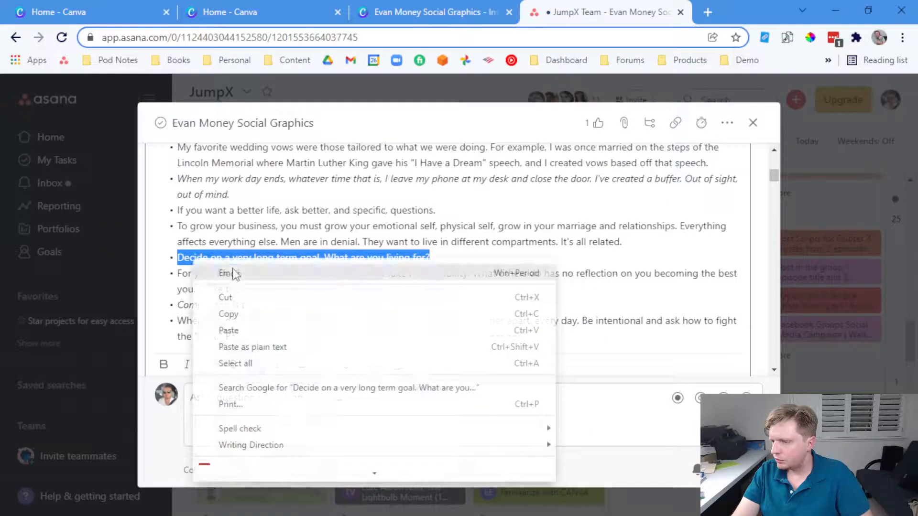
click(231, 311)
click(468, 12)
click(580, 242)
Paste the long-term goal quote over the template text, add line breaks, and italicise VERY
click(580, 242)
right_click(584, 242)
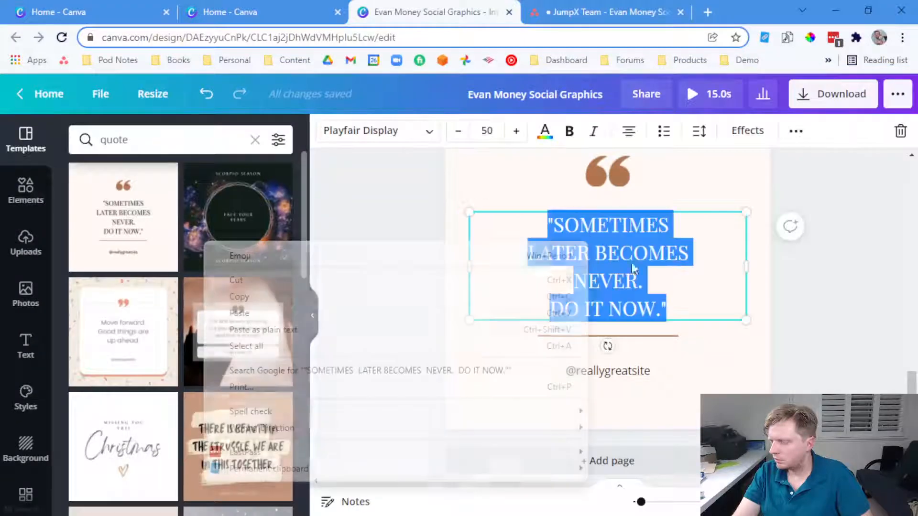
click(507, 314)
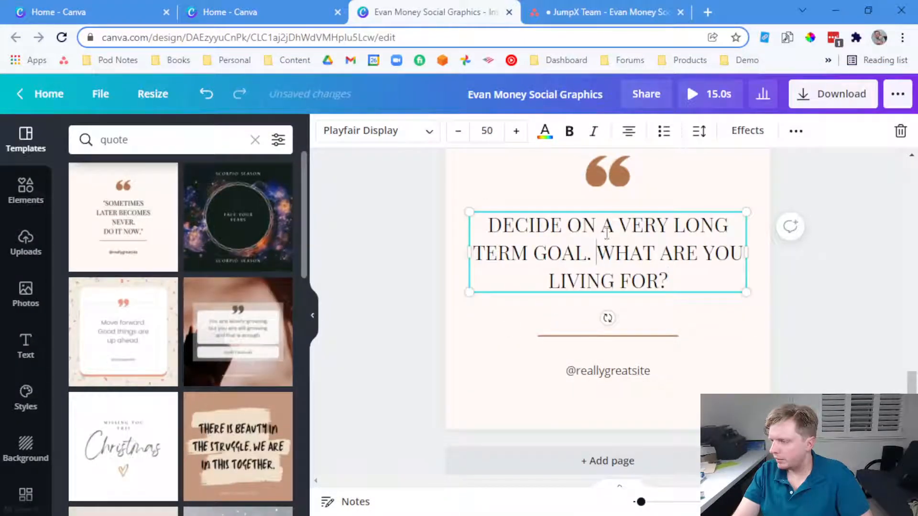
key(Return)
key(Return)
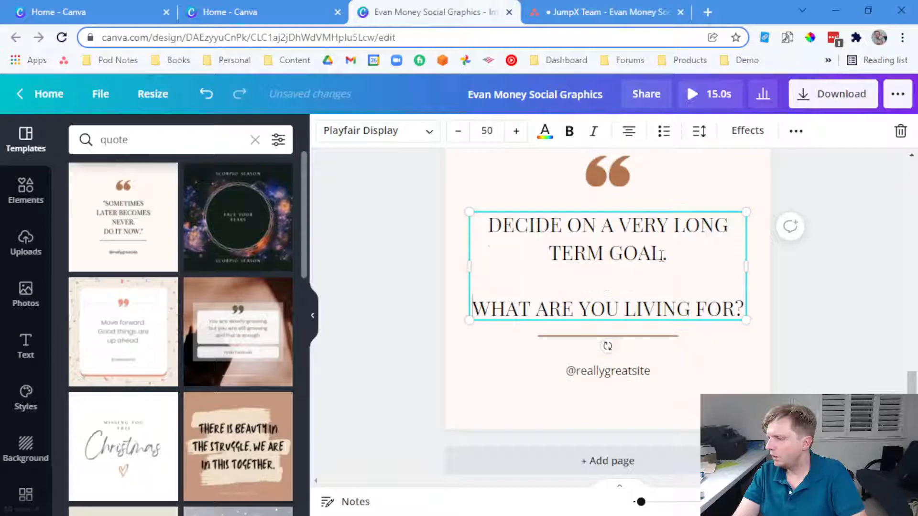
key(Return)
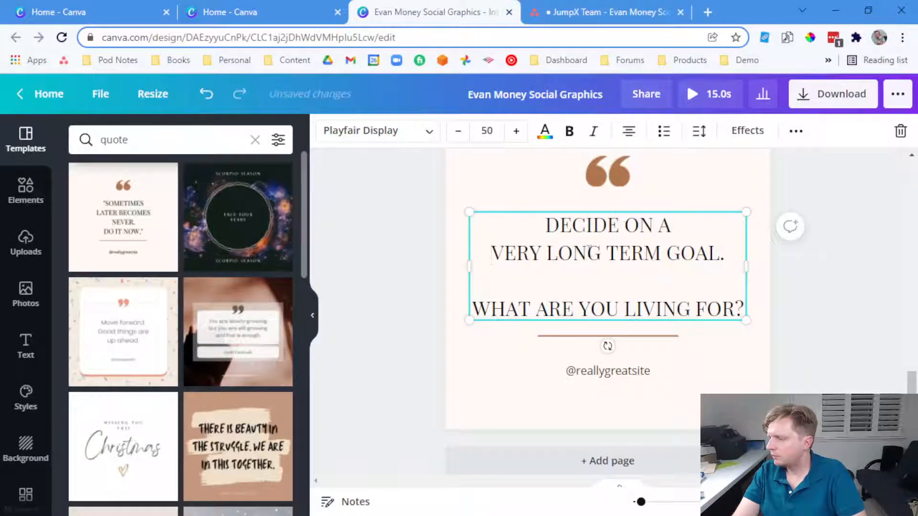
double_click(517, 253)
key(ctrl+i)
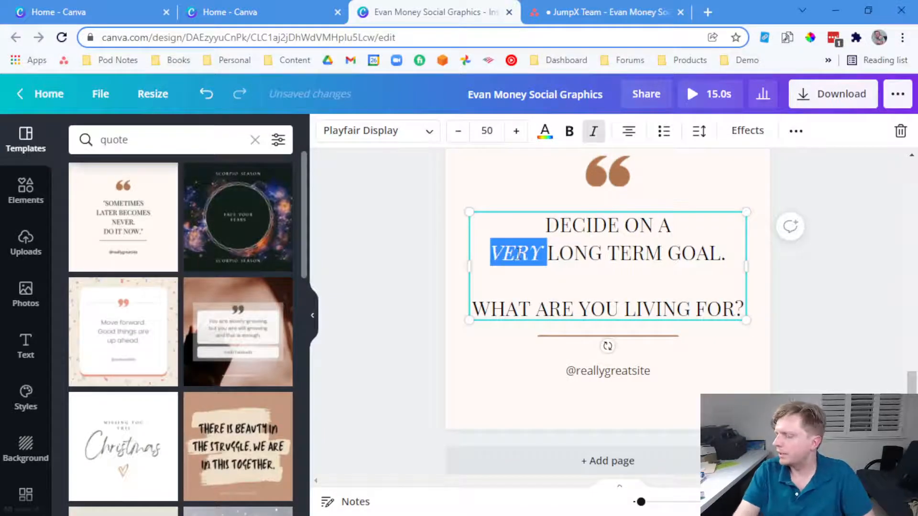
click(406, 252)
scroll(514, 267, up, 2)
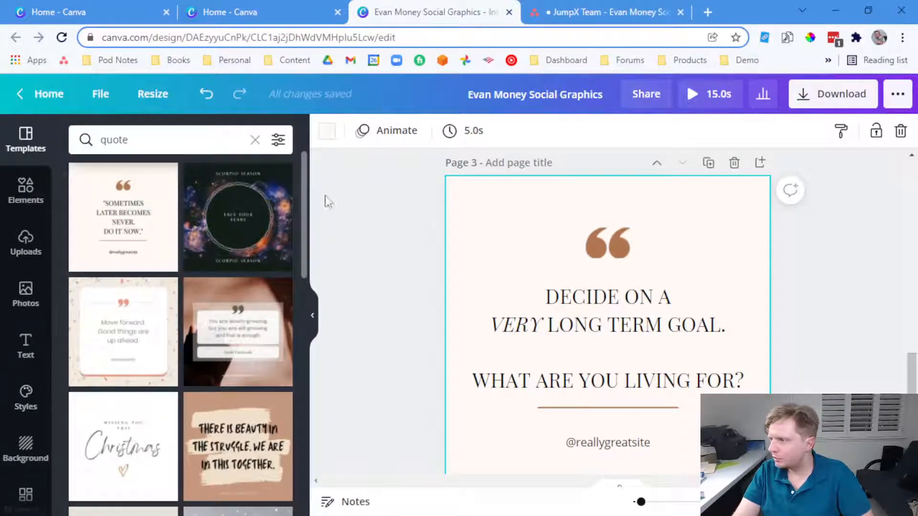
Change the page background colour to cyan
click(330, 136)
click(200, 244)
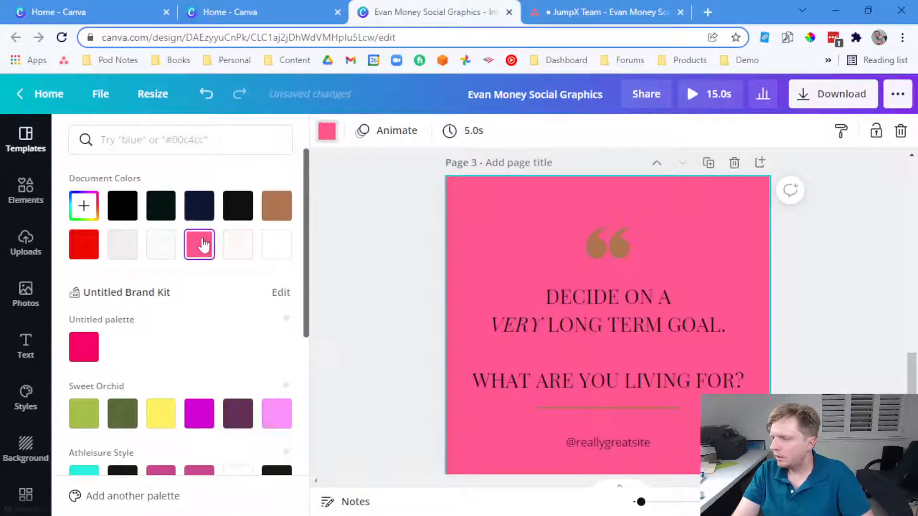
scroll(116, 414, down, 3)
click(83, 337)
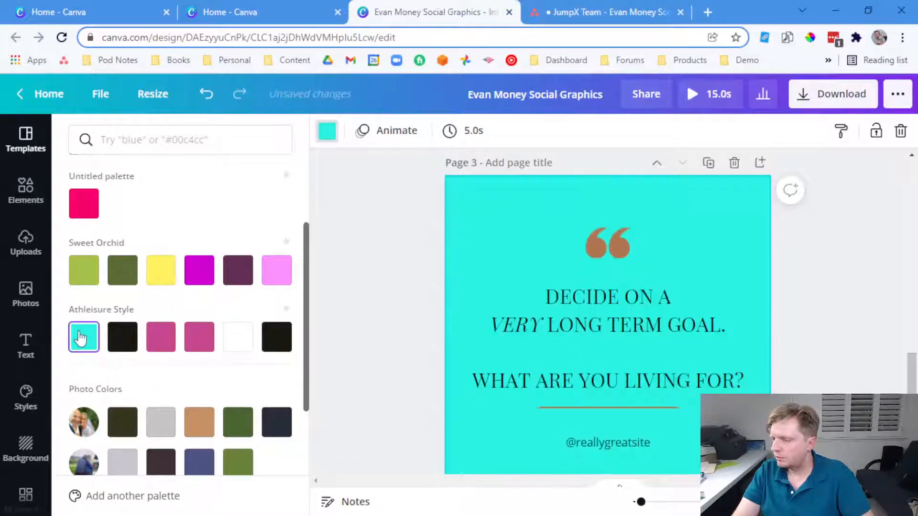
Recolour the quote-mark graphic and the divider line blue
click(587, 245)
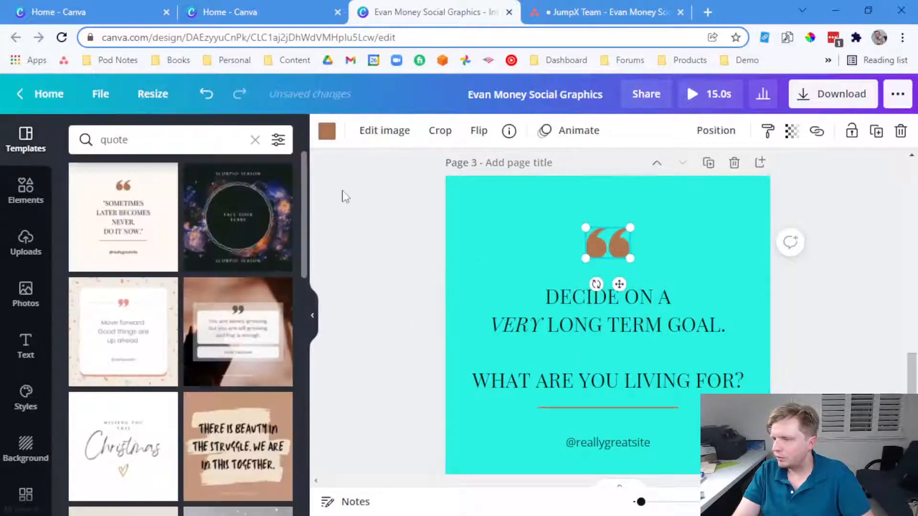
click(327, 131)
scroll(191, 358, down, 3)
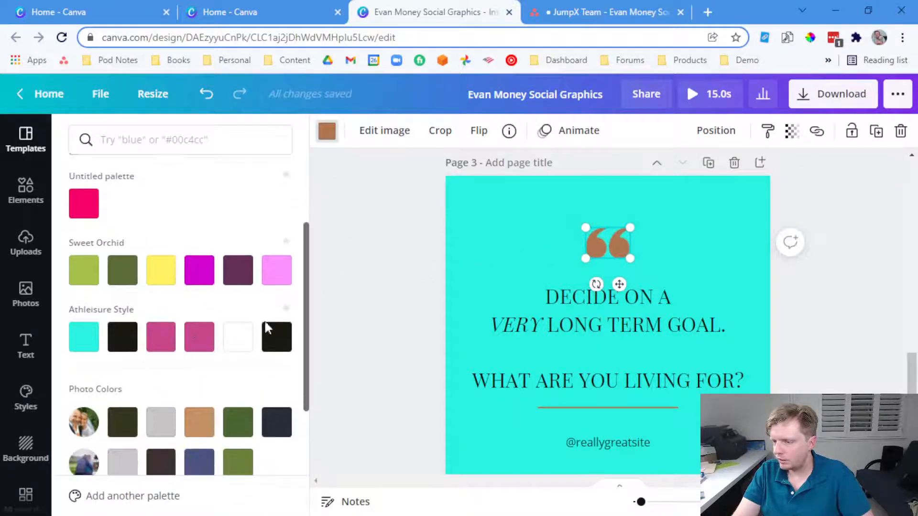
scroll(236, 338, down, 1)
scroll(236, 337, down, 2)
click(122, 464)
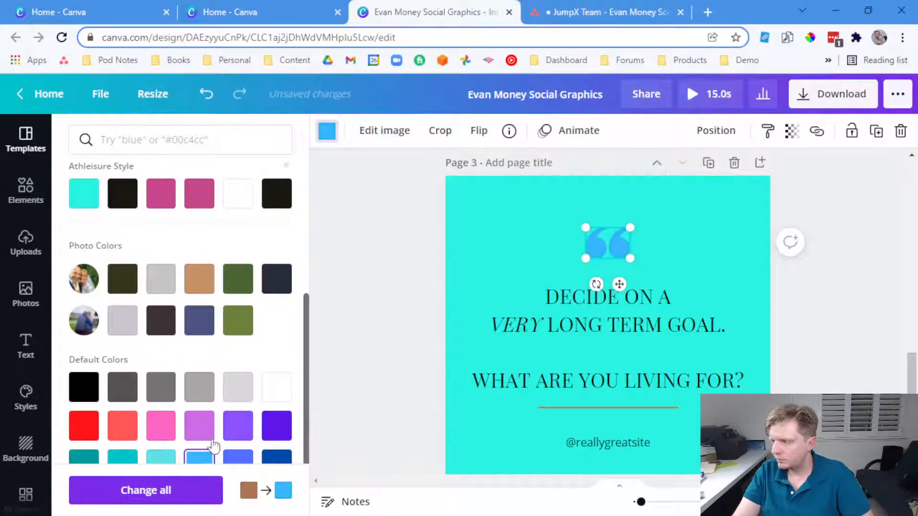
scroll(214, 448, down, 2)
click(584, 409)
click(199, 393)
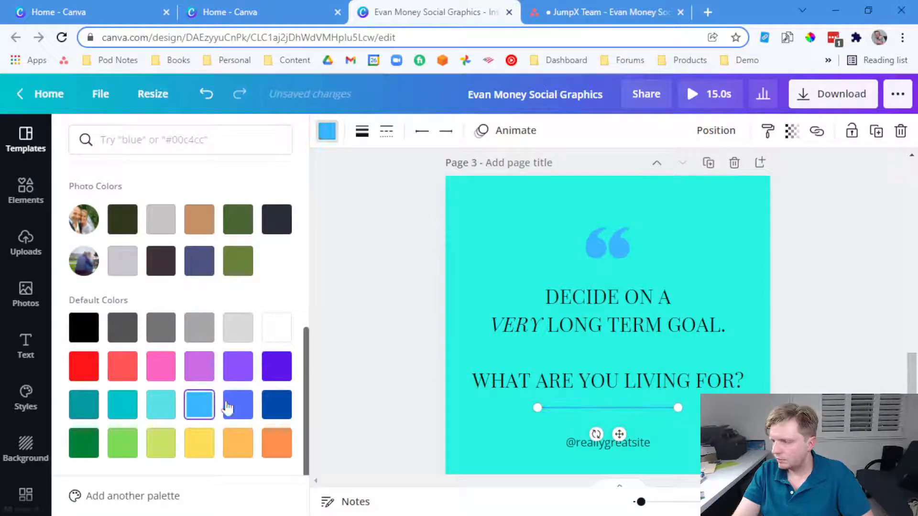
click(430, 367)
Replace the placeholder footer handle with the client's social handle
double_click(589, 448)
click(597, 444)
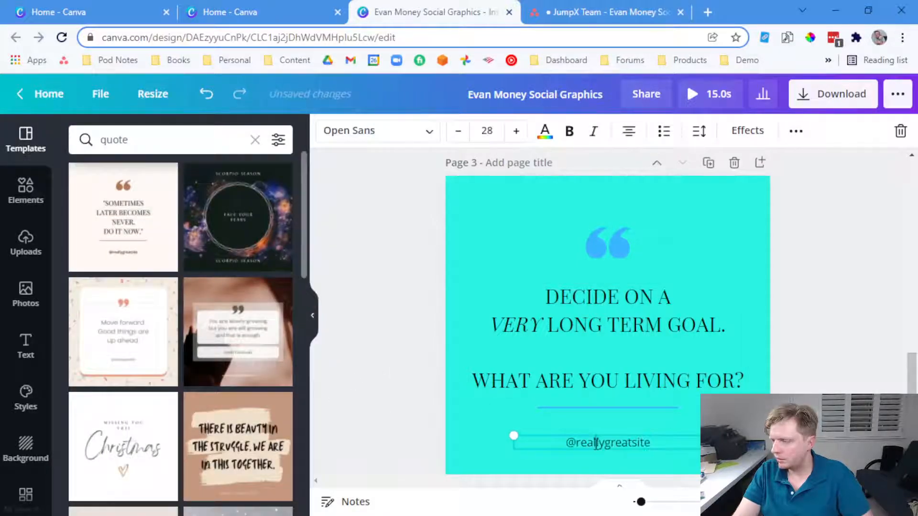
key(ctrl+a)
text(@eva)
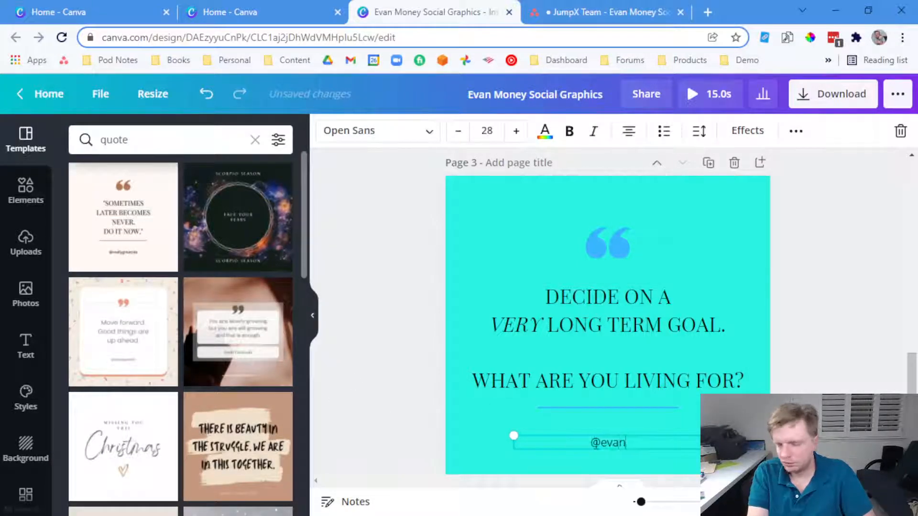
click(397, 417)
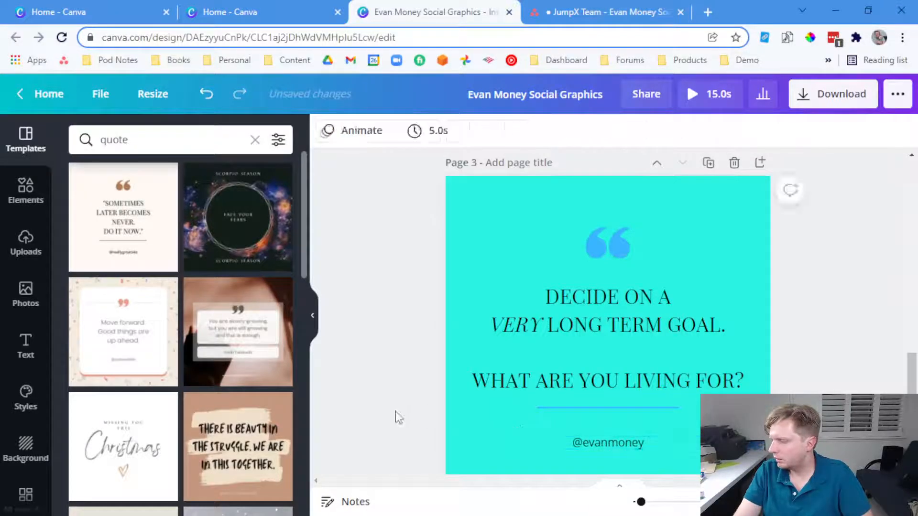
Mark the used quote as italic in the Asana task notes
click(563, 10)
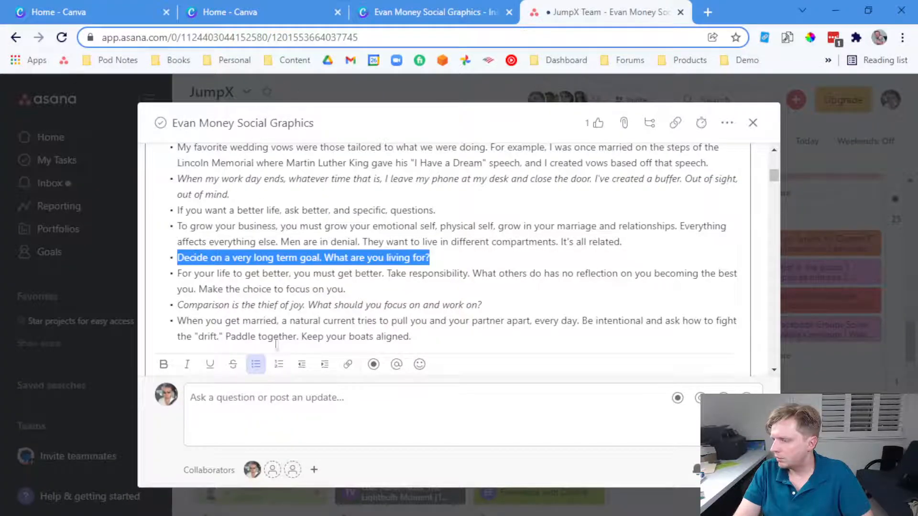
click(187, 364)
scroll(244, 282, down, 5)
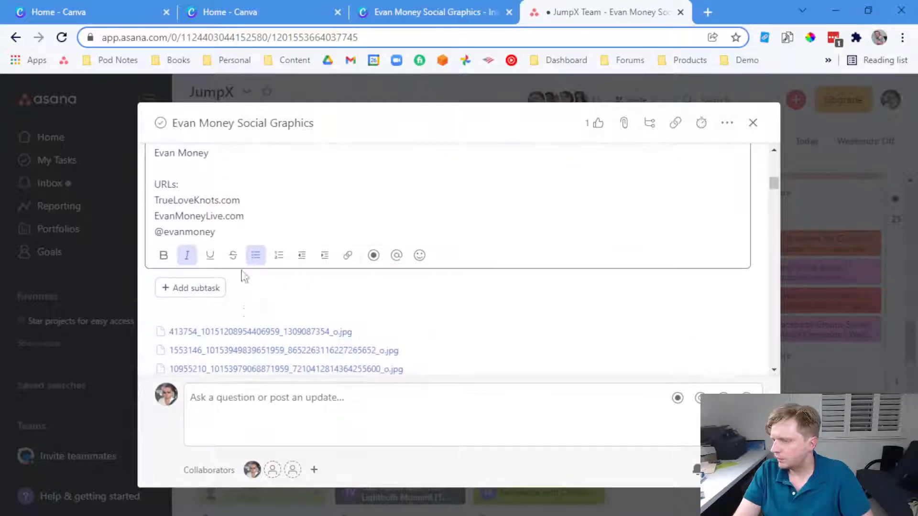
click(411, 13)
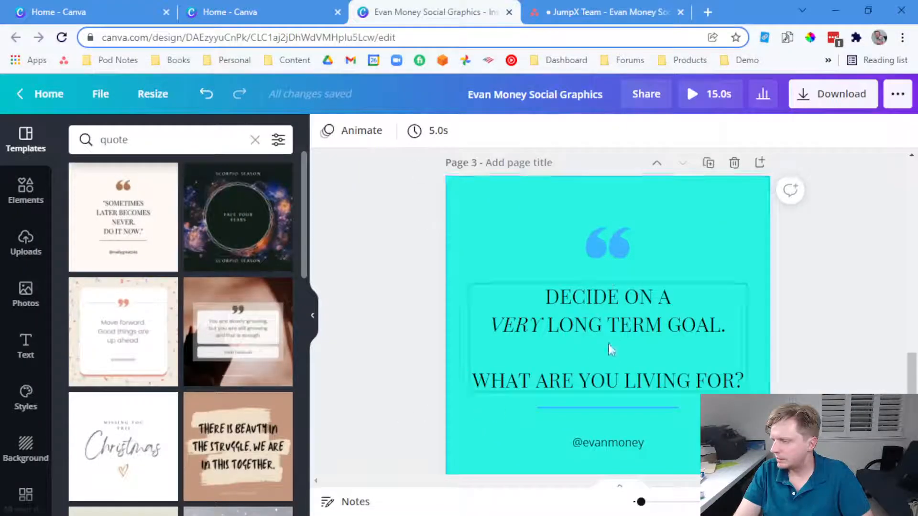
Add a bold, centred 'TrueLoveKnots.com' line just above the footer handle
click(630, 445)
click(628, 461)
click(620, 446)
key(ctrl+v)
drag(629, 448, 624, 429)
double_click(616, 429)
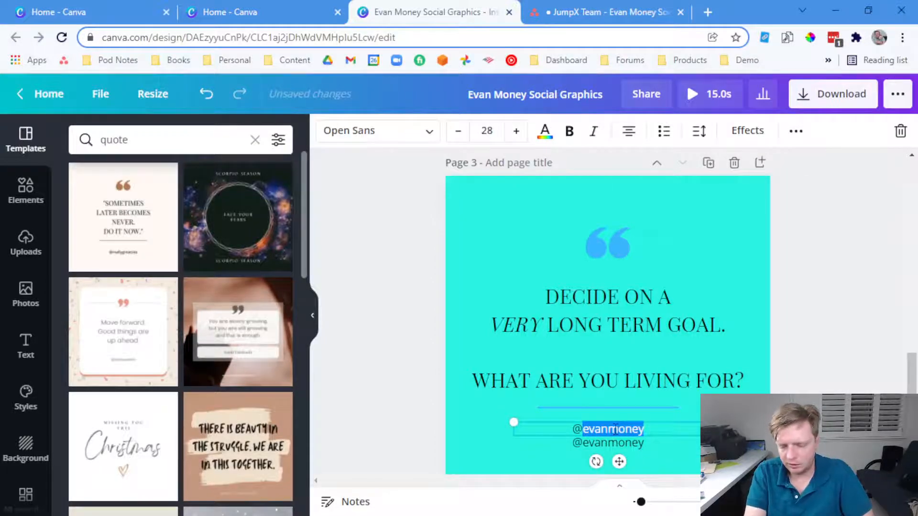
text(TrueLoveKnots.com)
key(ctrl+a)
key(ctrl+b)
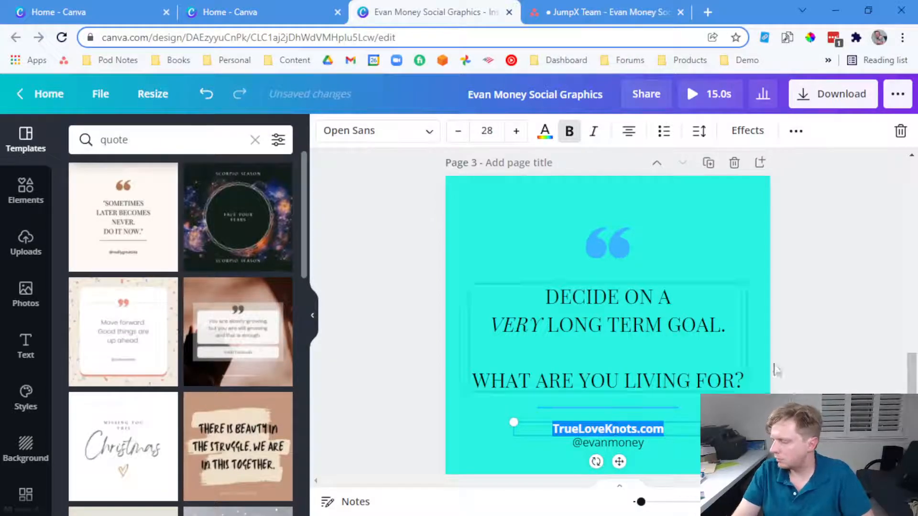
click(681, 405)
drag(626, 429, 624, 429)
click(836, 322)
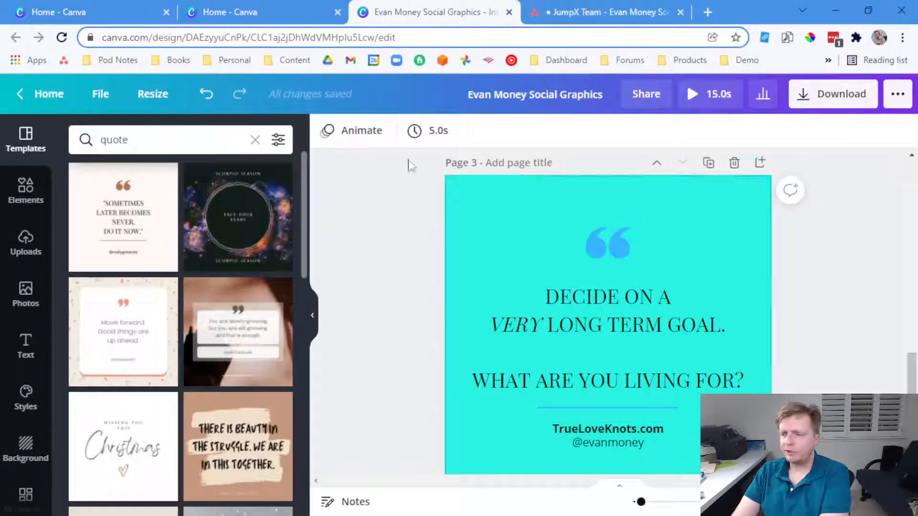
click(26, 242)
Add the man's portrait photo, enlarge it to fill the page width, and fade it
scroll(231, 390, down, 2)
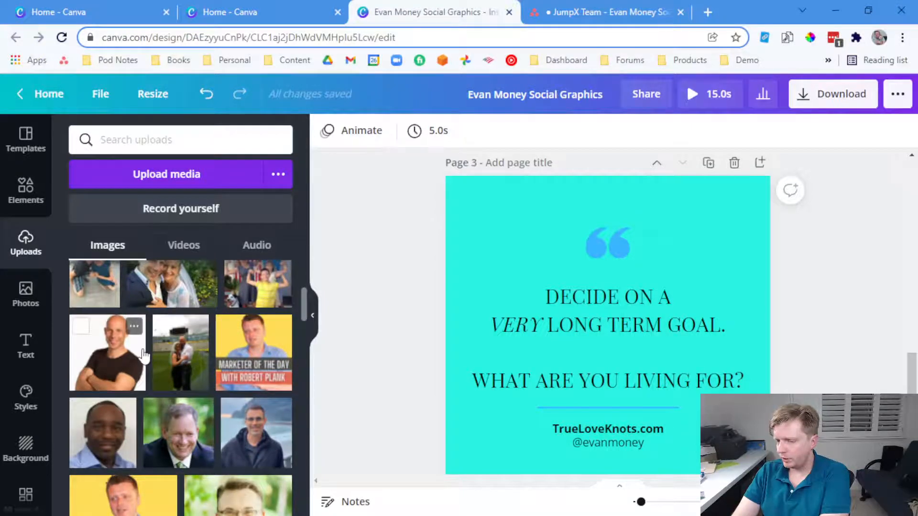
click(109, 362)
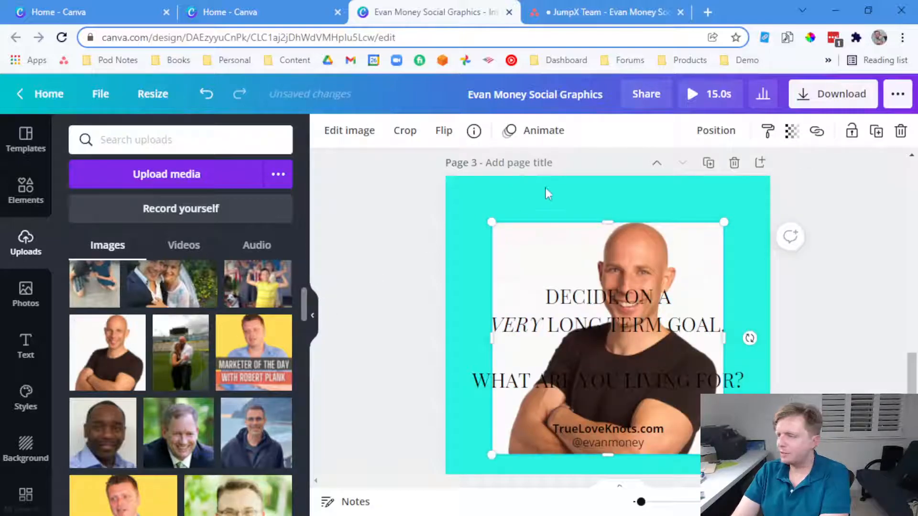
drag(521, 249, 477, 206)
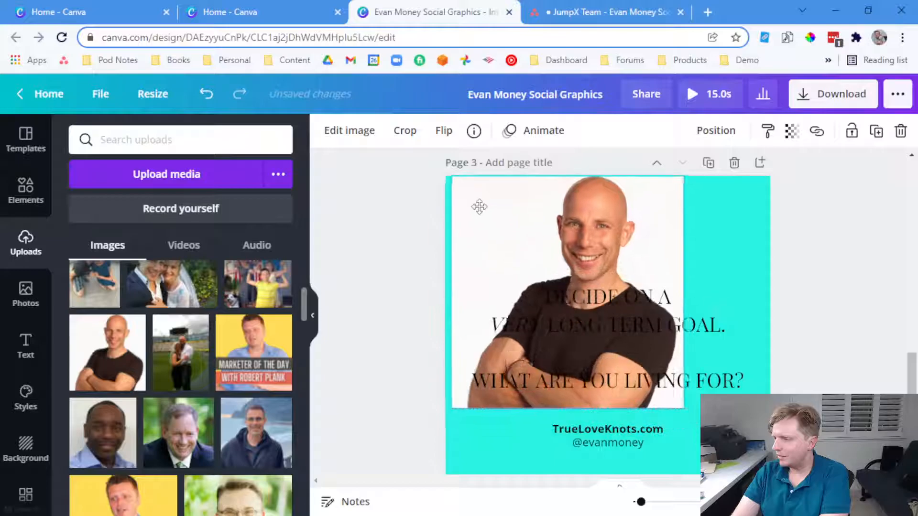
drag(673, 399, 767, 499)
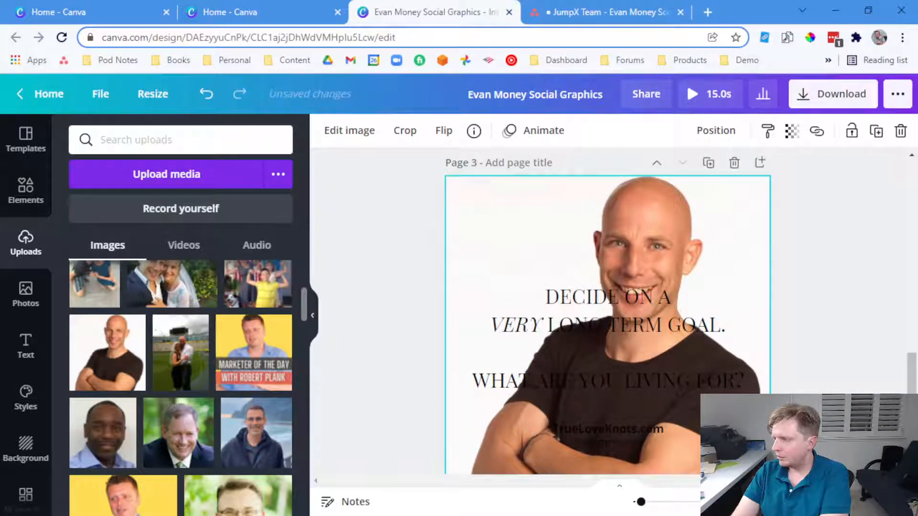
click(791, 141)
drag(742, 175, 677, 184)
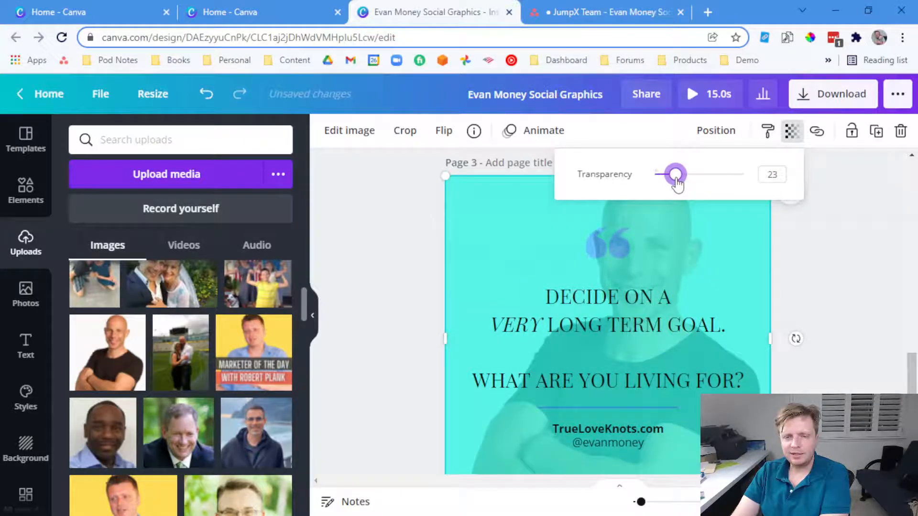
click(608, 246)
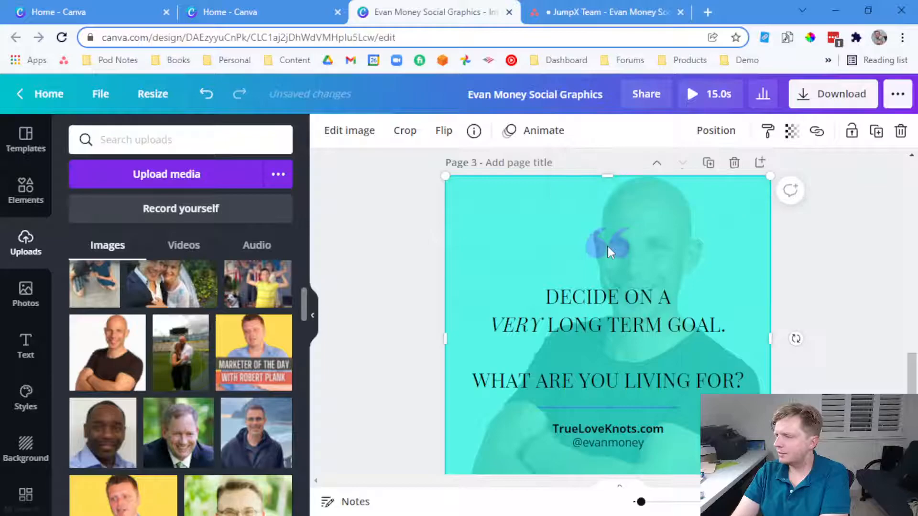
click(715, 130)
click(824, 254)
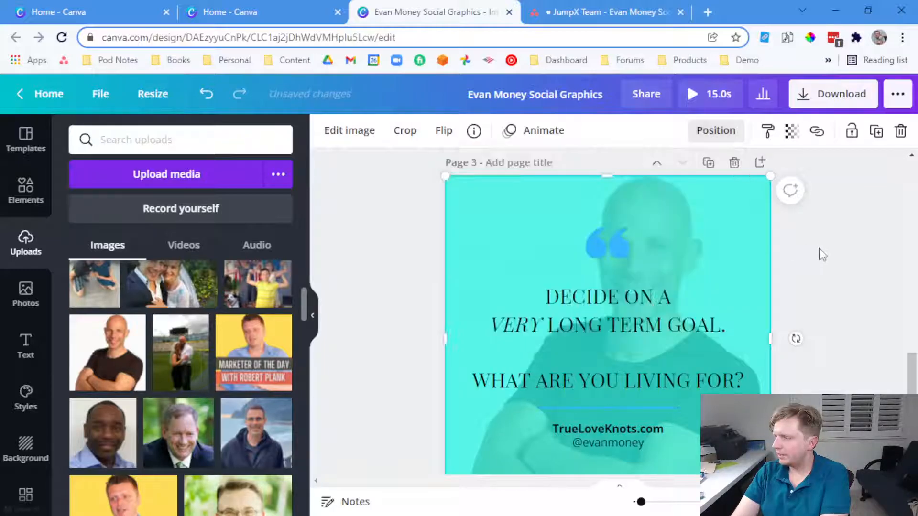
Shift the blue quote-mark graphic to the left
click(620, 254)
drag(606, 253, 505, 265)
click(819, 278)
scroll(830, 300, down, 1)
scroll(829, 299, up, 1)
double_click(717, 255)
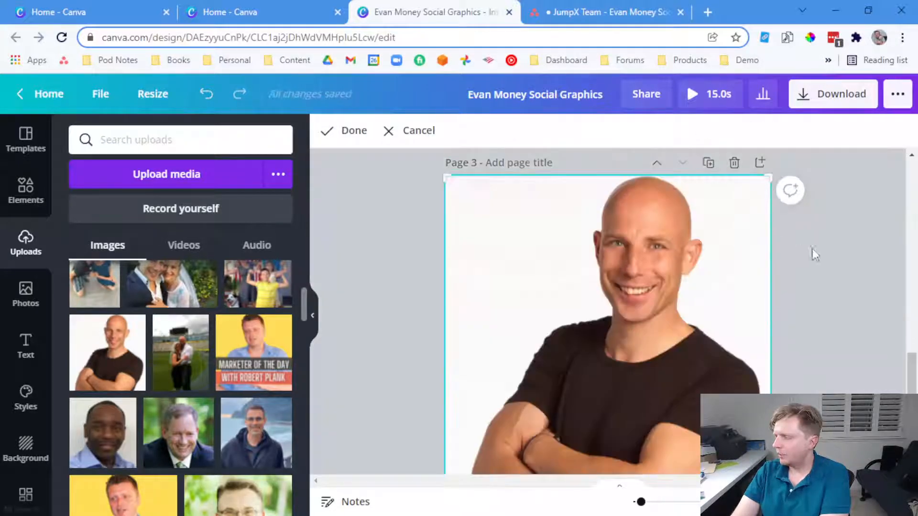
click(802, 254)
click(835, 256)
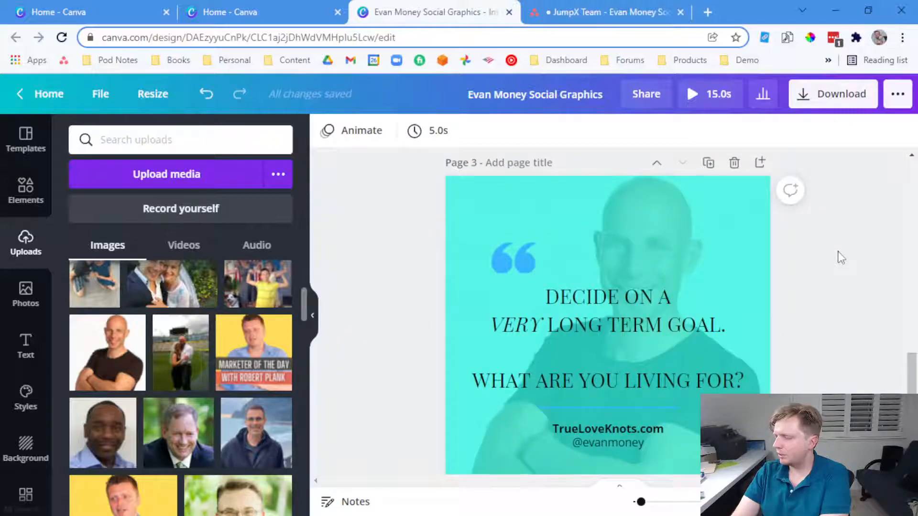
Set the background photo's transparency to 16 and add a blank page after page 3
scroll(841, 258, down, 2)
scroll(841, 258, up, 2)
click(741, 214)
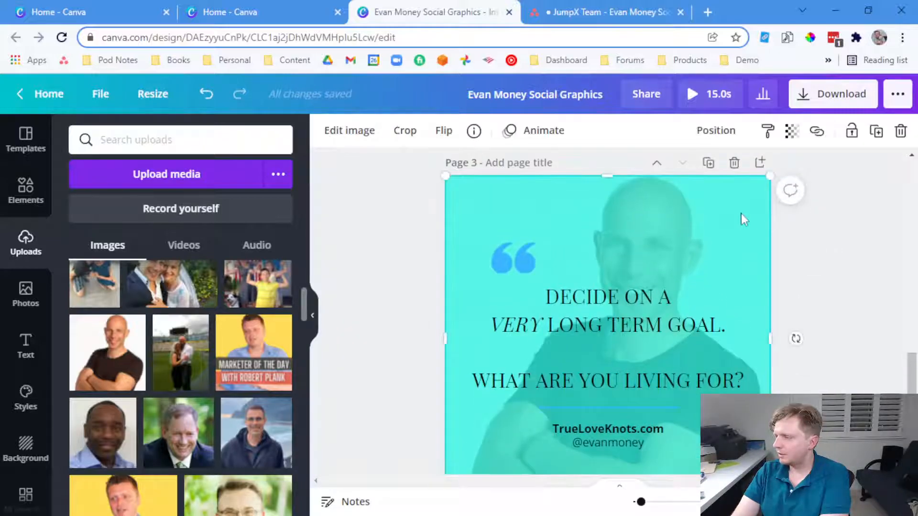
click(792, 131)
drag(678, 180, 674, 180)
click(816, 242)
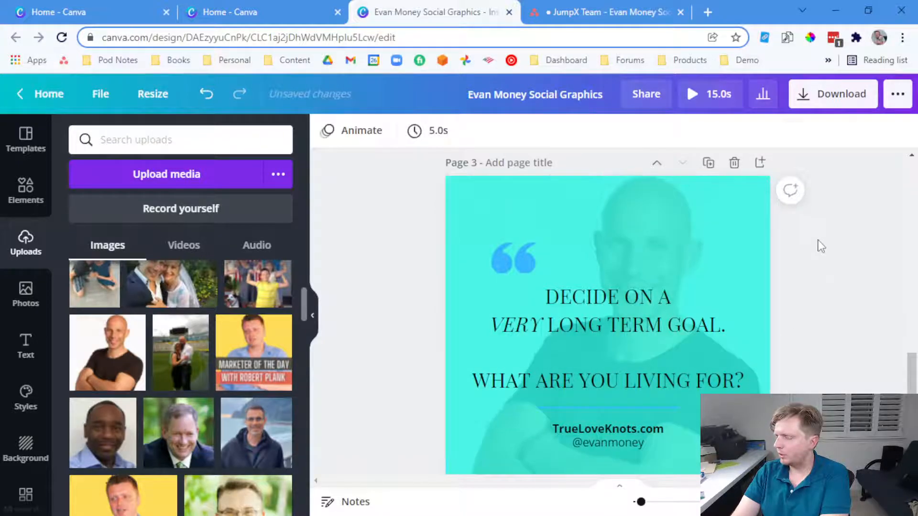
scroll(821, 246, down, 3)
click(606, 438)
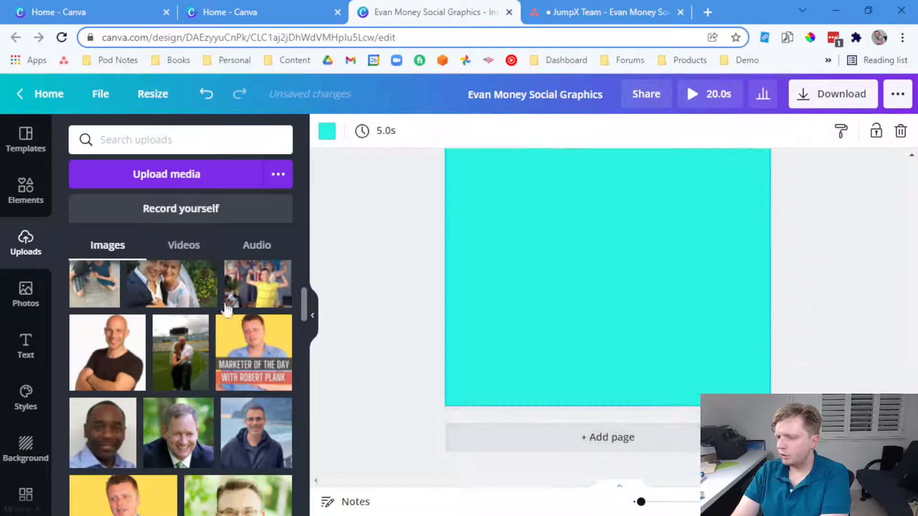
Browse quote templates, then search the template library for 'thought'
click(28, 152)
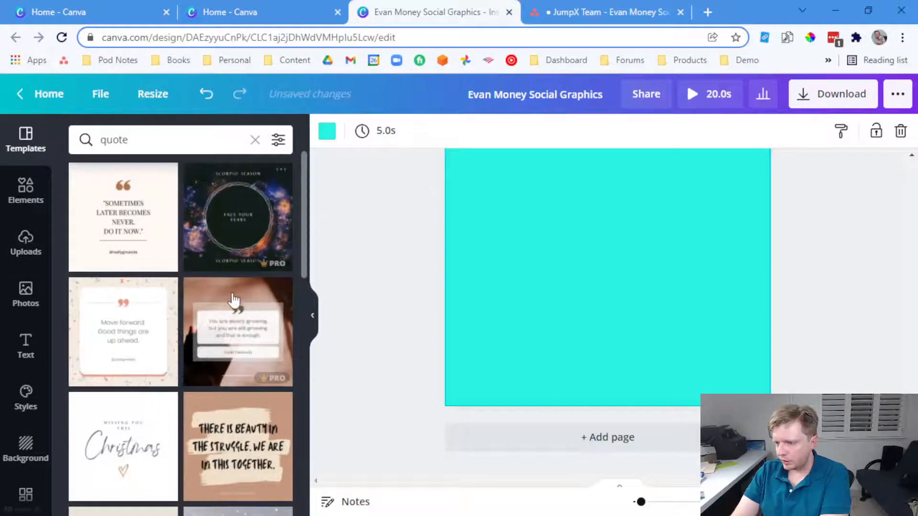
scroll(236, 303, down, 5)
scroll(237, 303, down, 5)
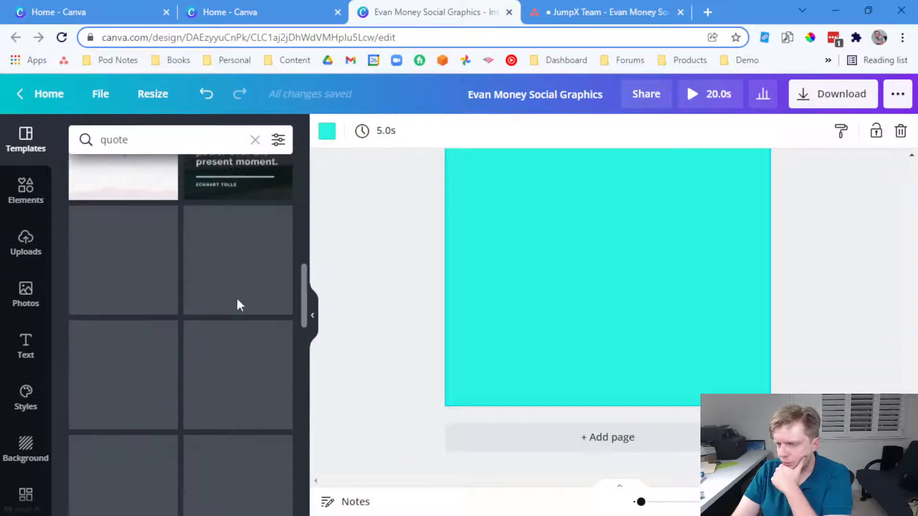
scroll(237, 330, down, 10)
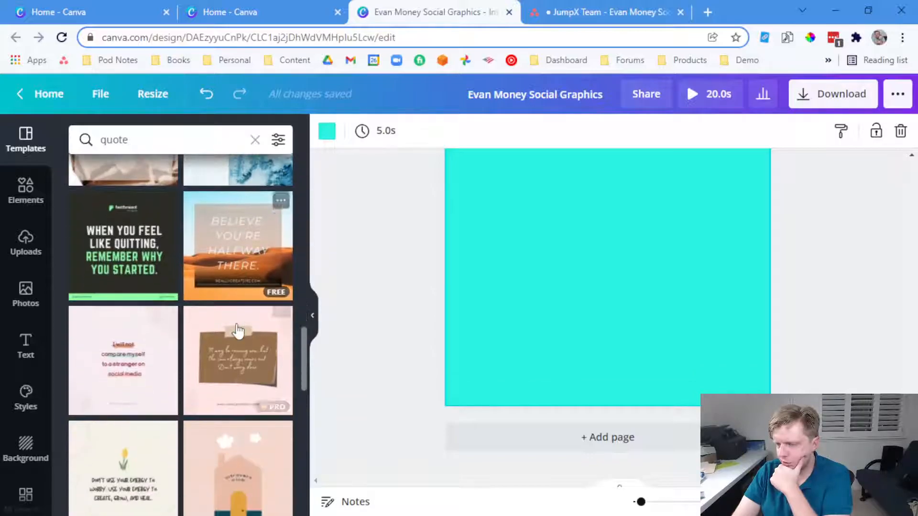
scroll(238, 330, down, 5)
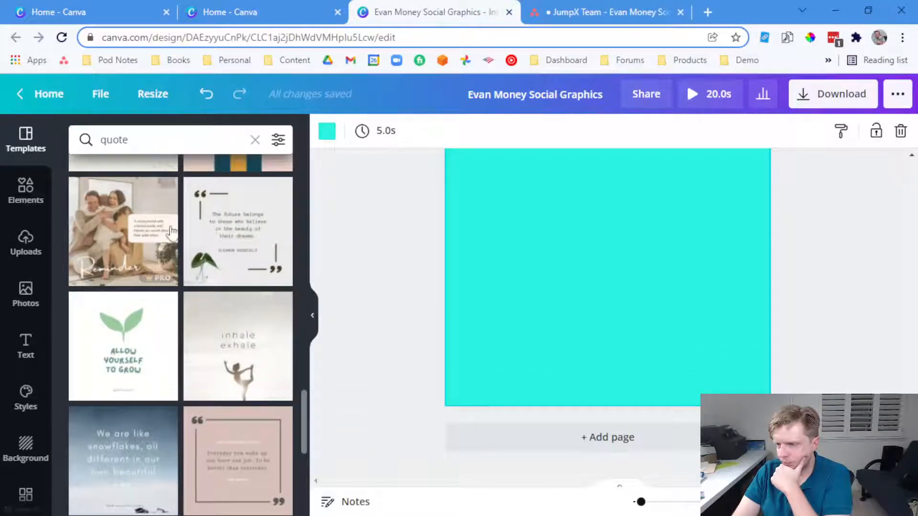
scroll(187, 262, down, 8)
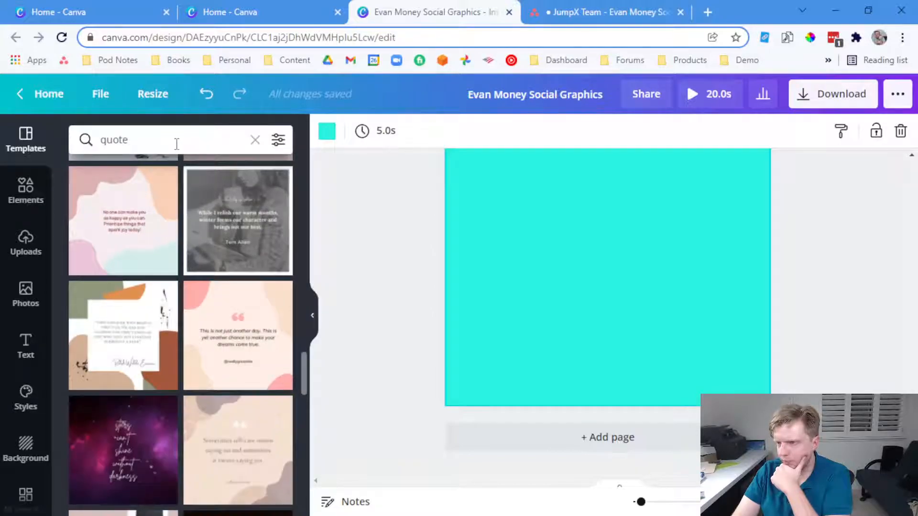
click(176, 143)
key(ctrl+a)
text(thought)
key(Return)
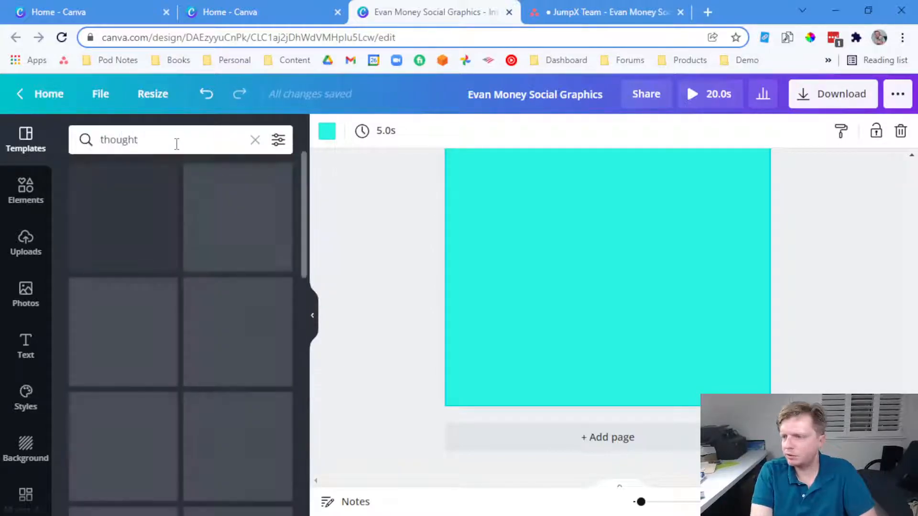
scroll(215, 270, down, 1)
scroll(215, 270, down, 10)
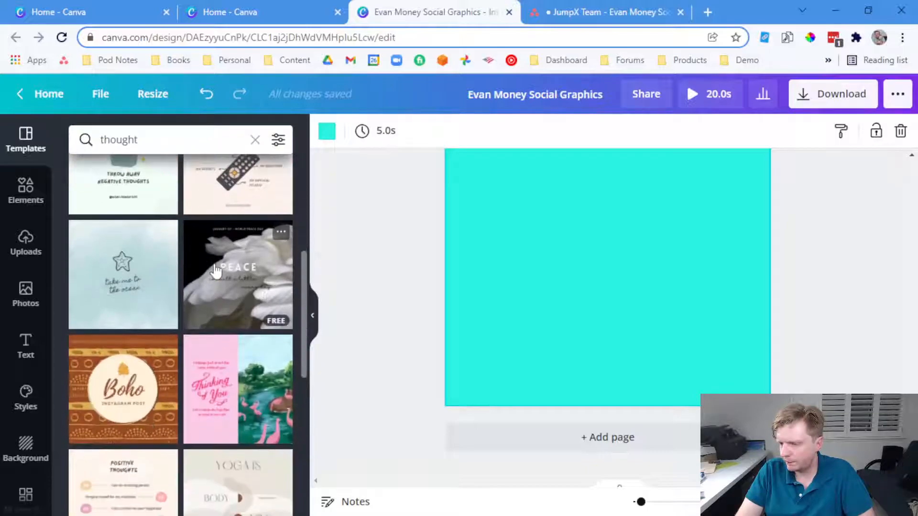
scroll(216, 270, up, 5)
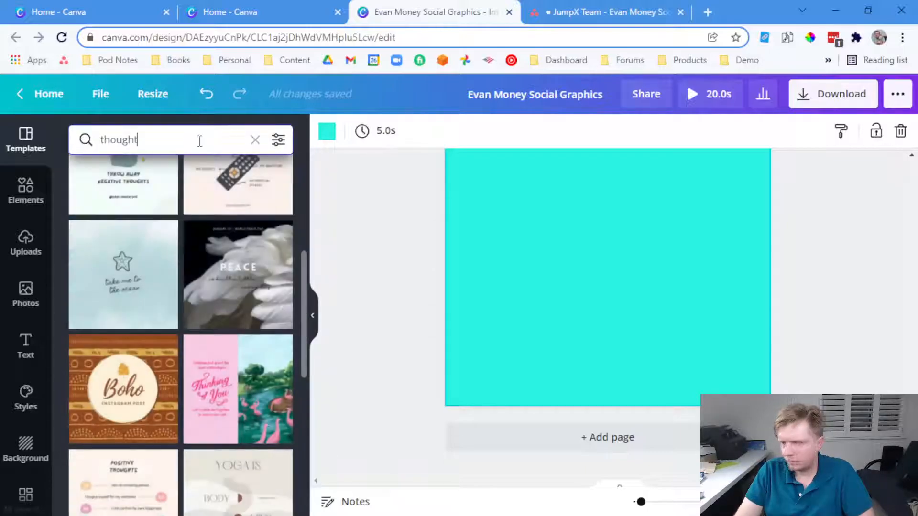
Search templates for 'thought leader', then 'author', and scan the results
click(199, 140)
text(leader)
key(Return)
click(200, 141)
key(ctrl+a)
text(author)
key(Return)
scroll(205, 261, down, 1)
scroll(206, 260, up, 1)
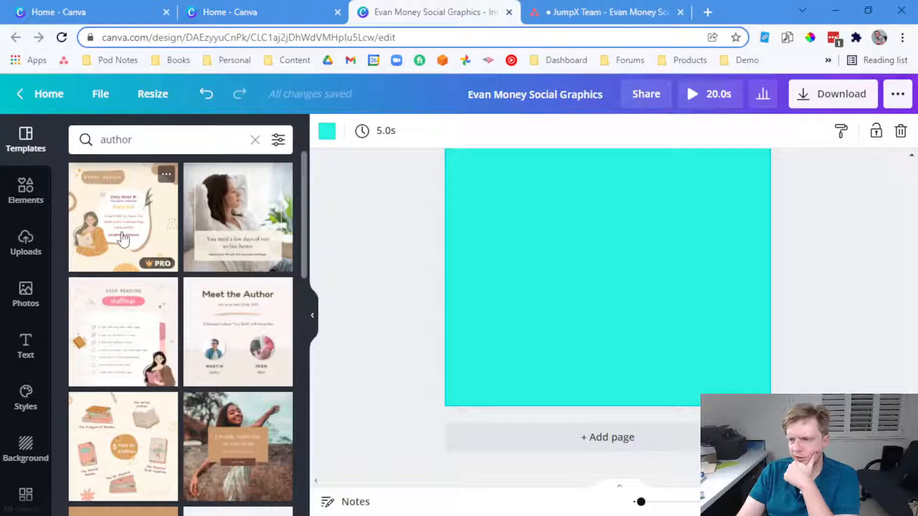
scroll(243, 484, down, 3)
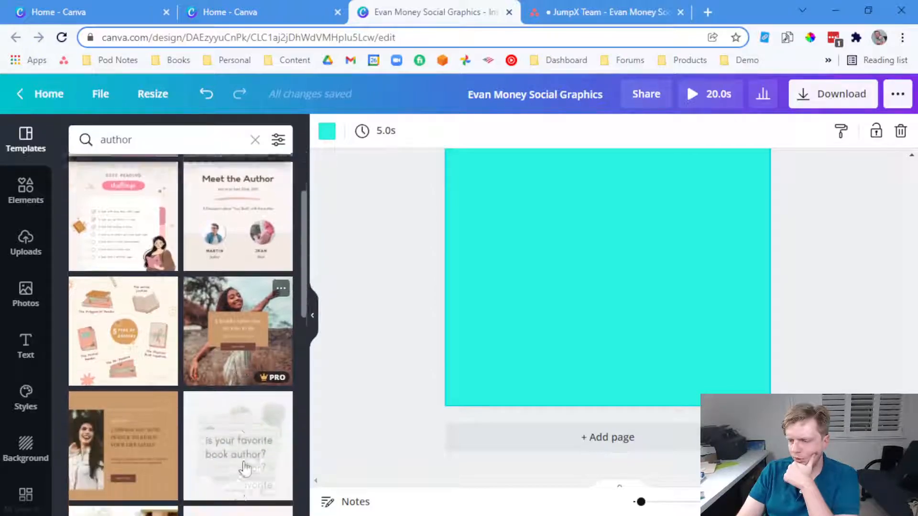
scroll(245, 468, up, 3)
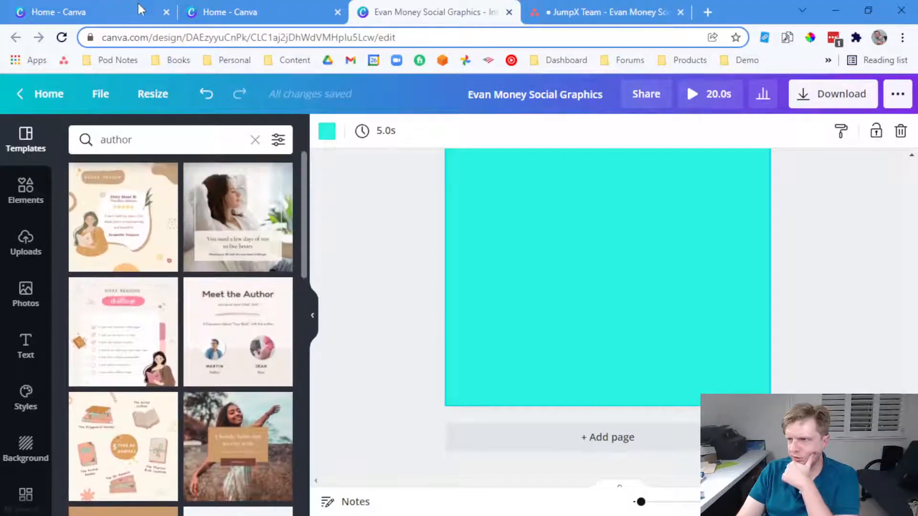
Select the 'ask better questions' quote in Asana, then apply the 'You need a few days of rest' template
click(230, 12)
click(574, 12)
scroll(483, 207, up, 5)
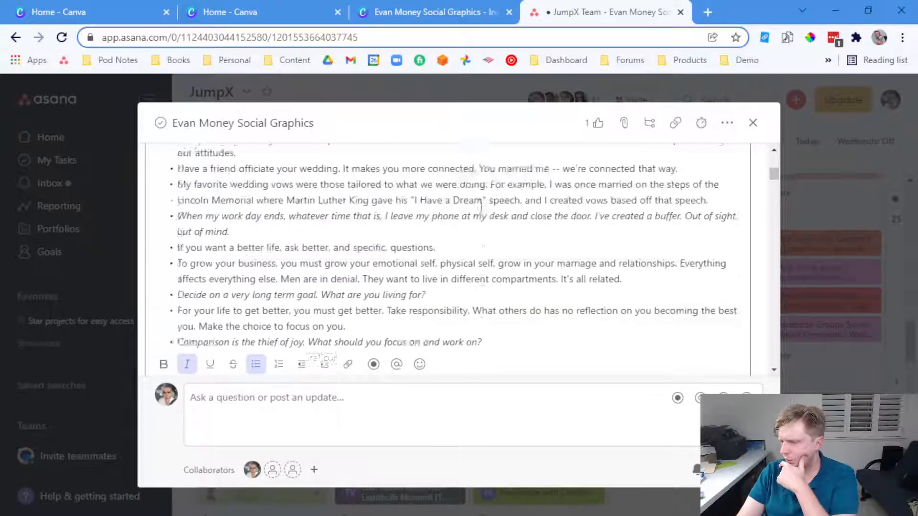
scroll(426, 230, up, 2)
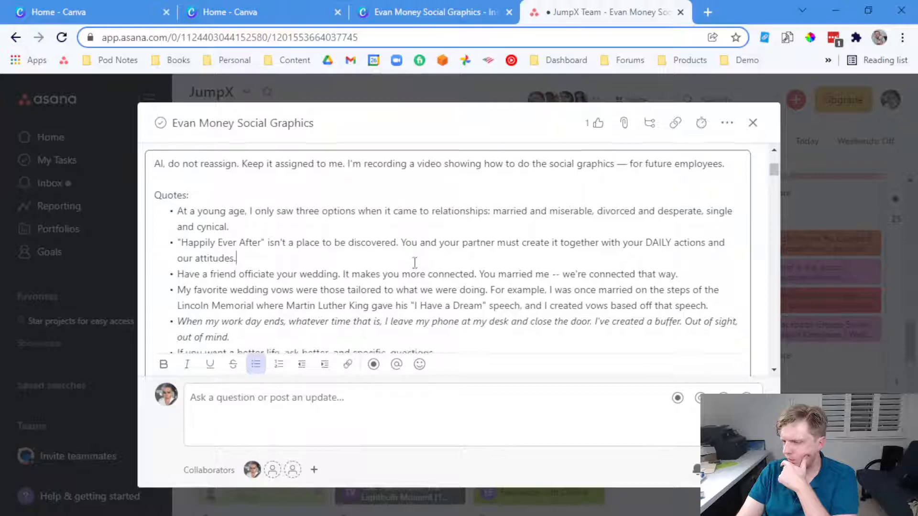
scroll(412, 263, down, 2)
drag(449, 282, 170, 291)
click(403, 12)
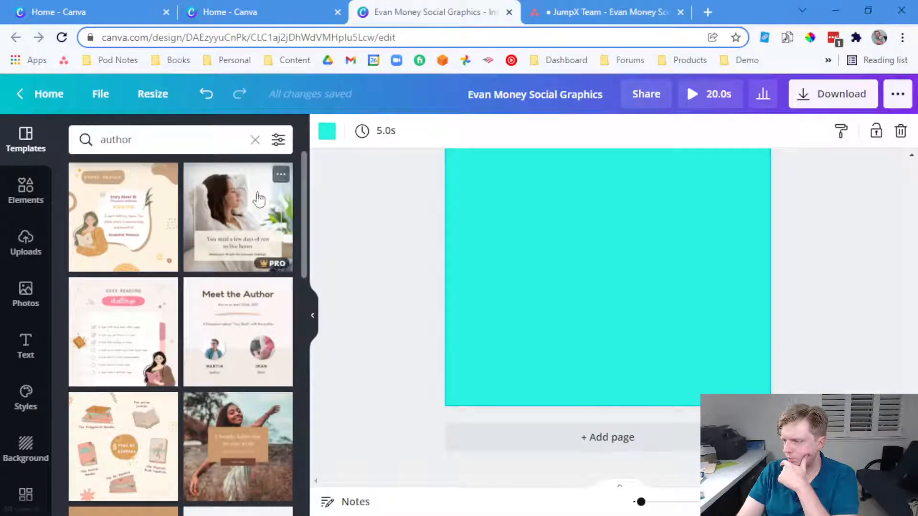
click(234, 217)
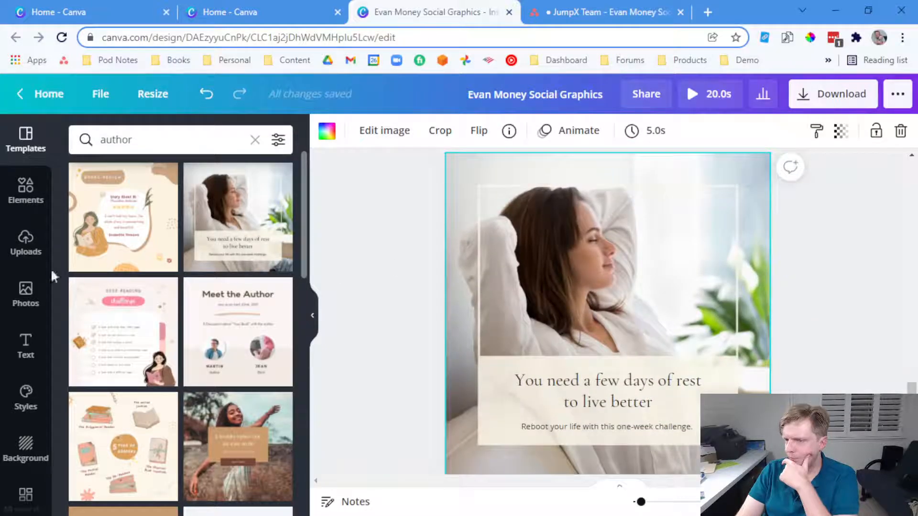
Replace the template's photo with the uploaded couple photo
click(25, 243)
scroll(186, 358, up, 5)
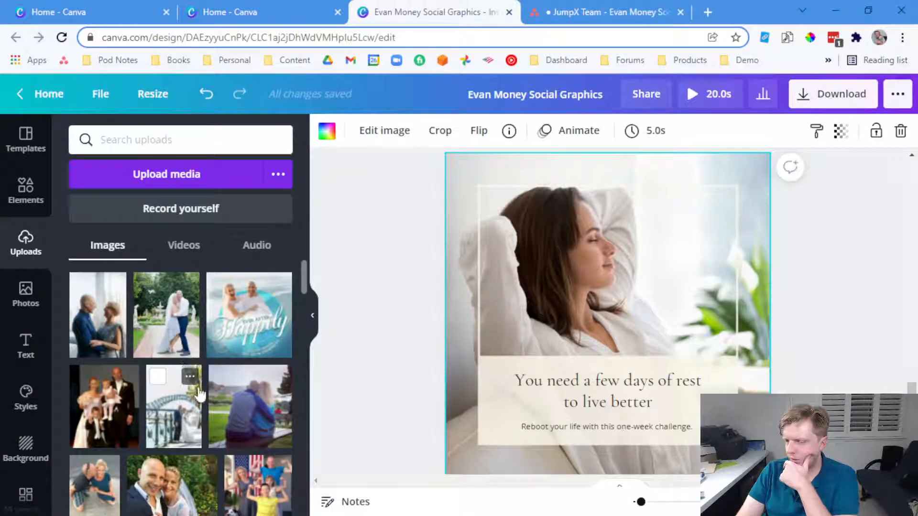
drag(81, 294, 455, 266)
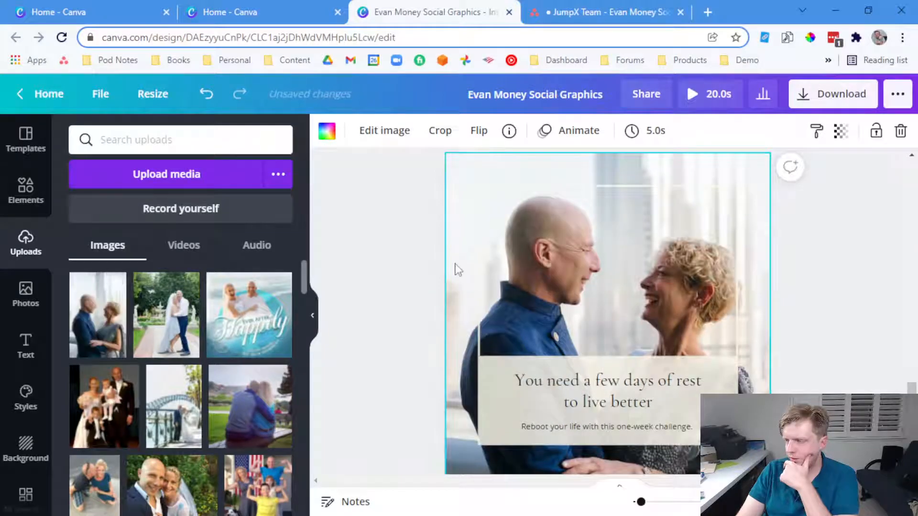
click(351, 280)
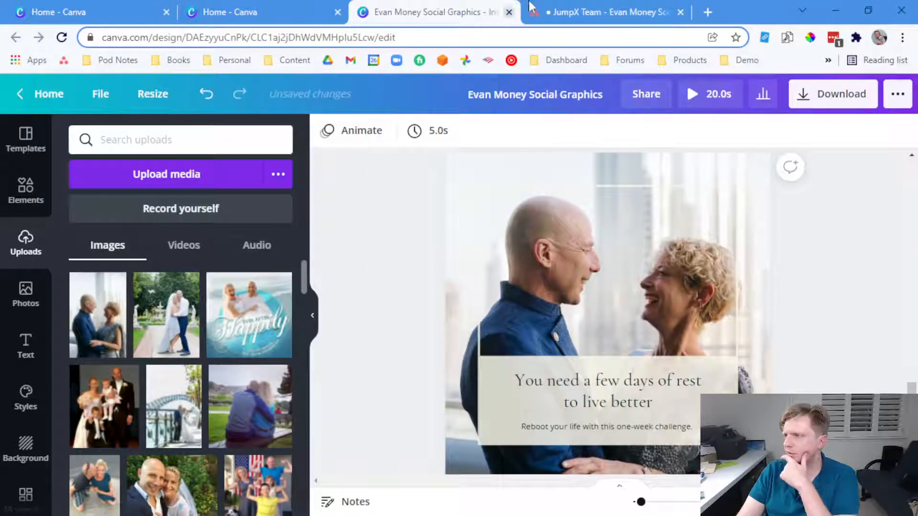
Copy the quote from the Asana task and paste it into the headline
click(550, 9)
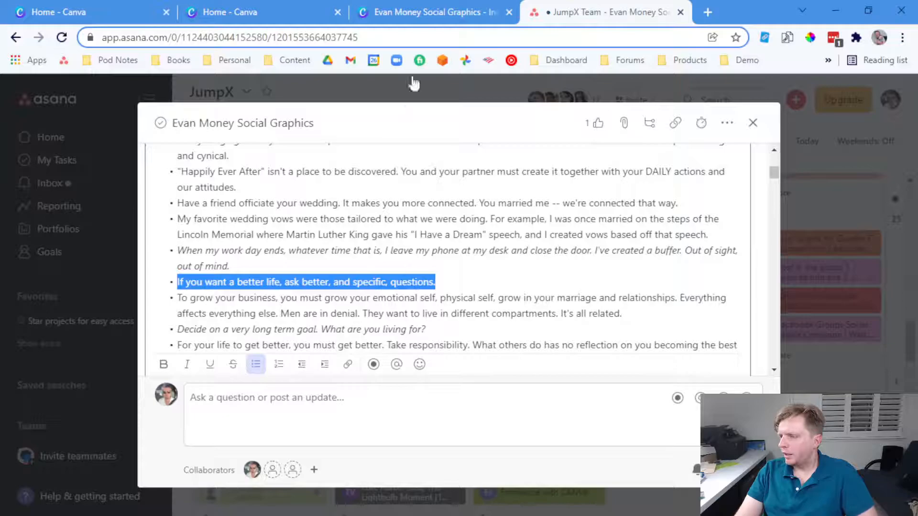
key(ctrl+c)
click(431, 12)
click(594, 377)
click(594, 377)
key(ctrl+v)
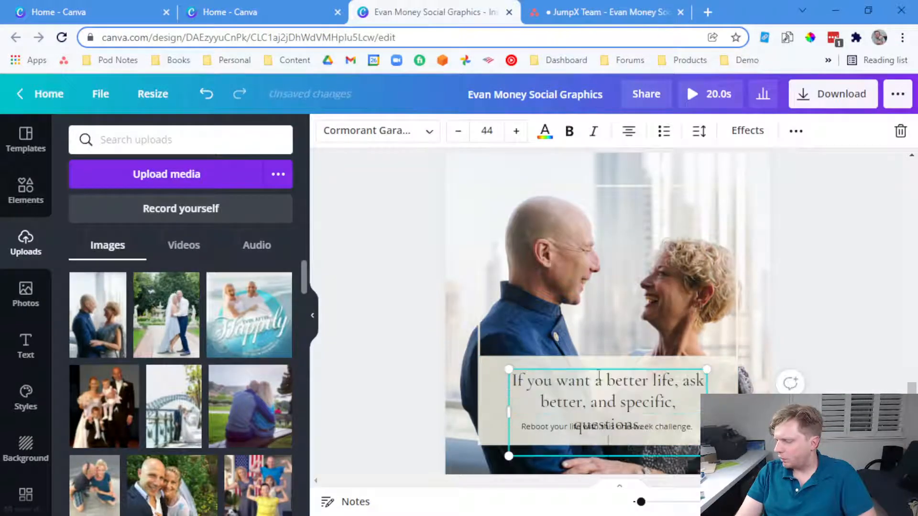
Format the headline as 'If you want a better life...' with 'Ask better' on a new line, widening the box
click(813, 364)
click(646, 381)
click(678, 380)
key(BackSpace)
text(...)
key(Return)
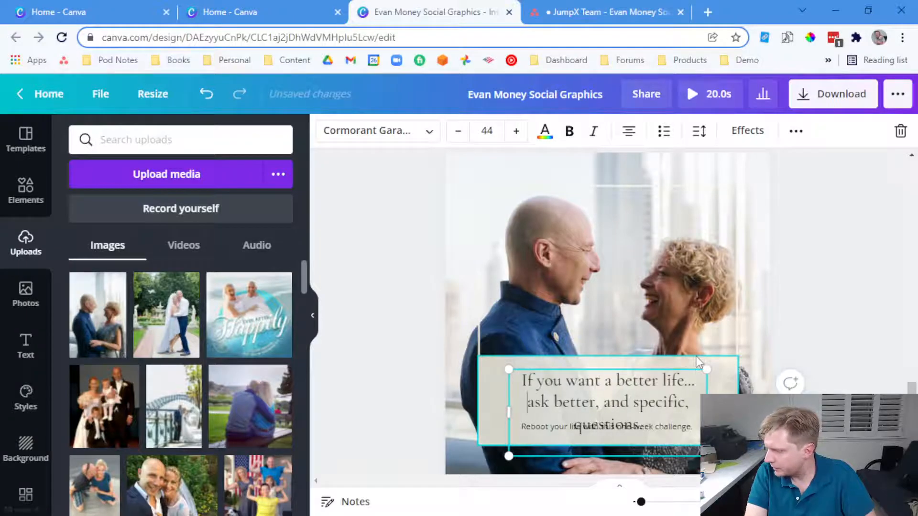
key(Delete)
text(A)
click(693, 402)
drag(508, 412, 484, 411)
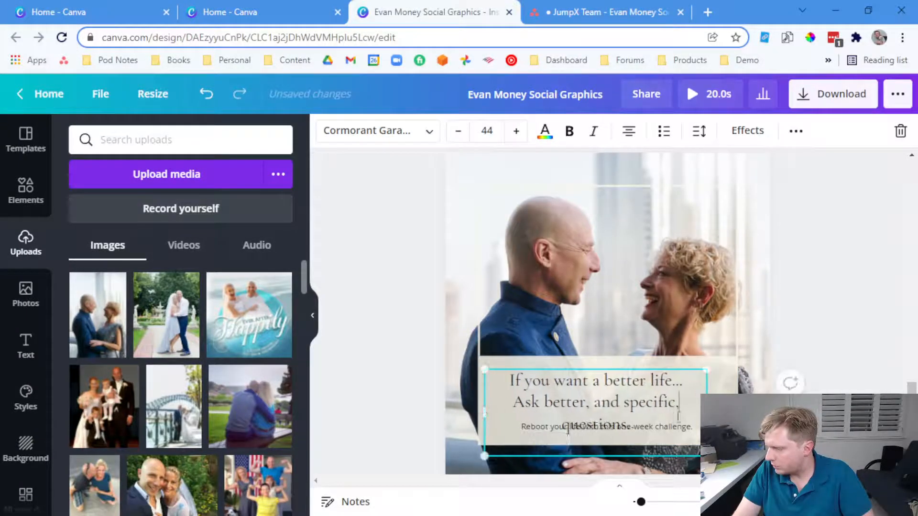
drag(707, 412, 730, 407)
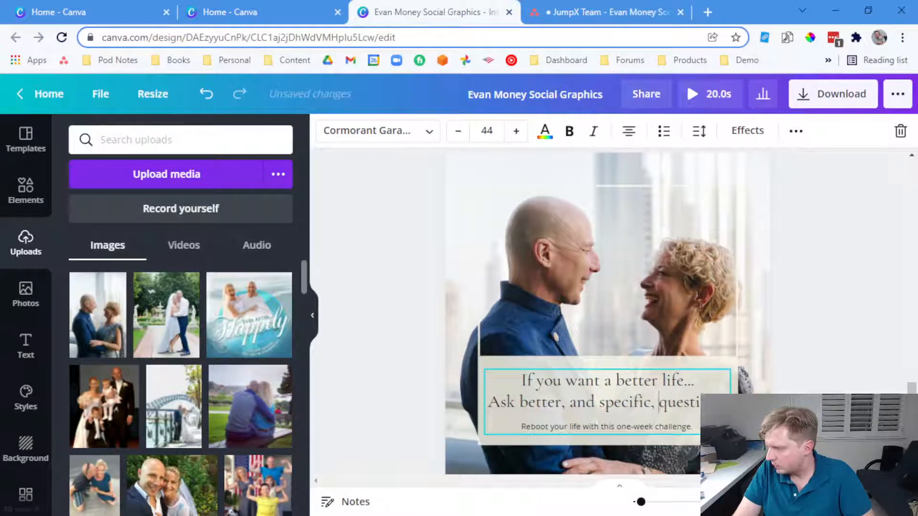
click(784, 420)
Remove the empty trailing line from the quote headline
click(696, 410)
click(635, 430)
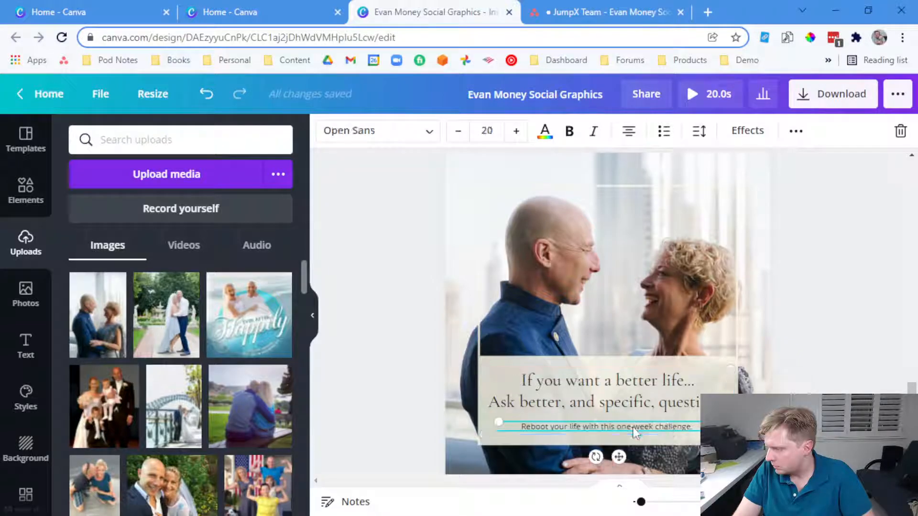
right_click(633, 431)
click(808, 418)
click(690, 395)
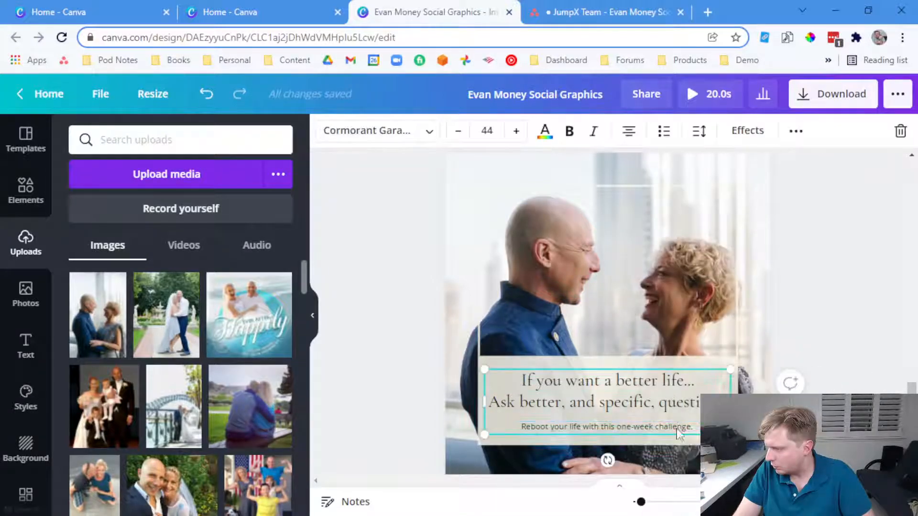
double_click(626, 404)
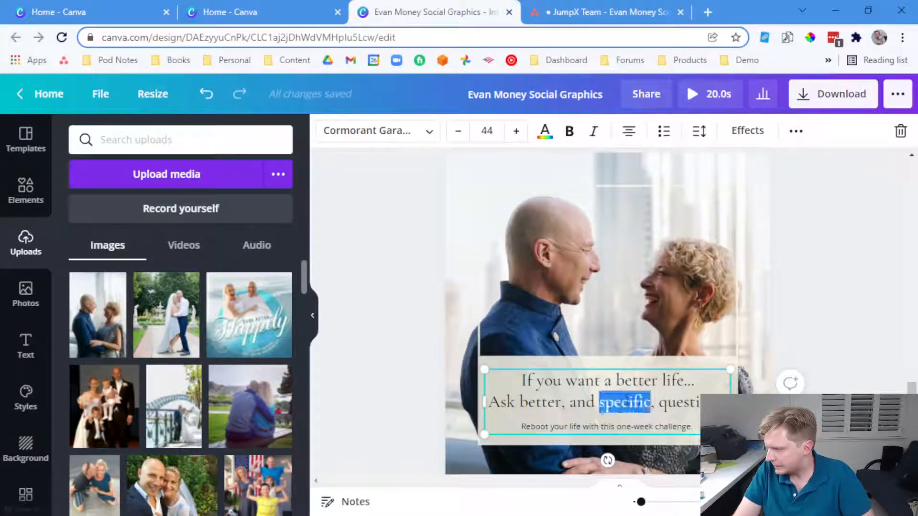
key(Down)
key(BackSpace)
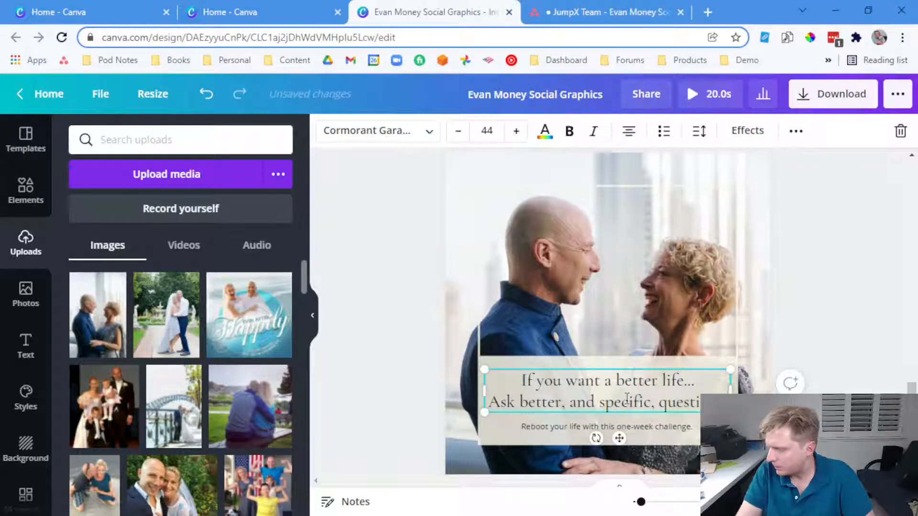
click(819, 337)
Replace the footer with a bold guest-name credit 'guest on ThueLoveKnots.com' and a new line below
click(649, 425)
click(649, 426)
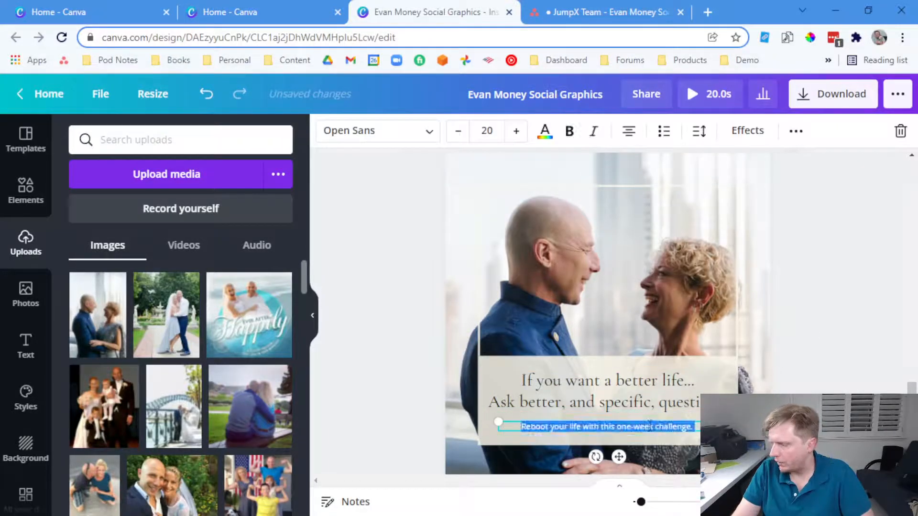
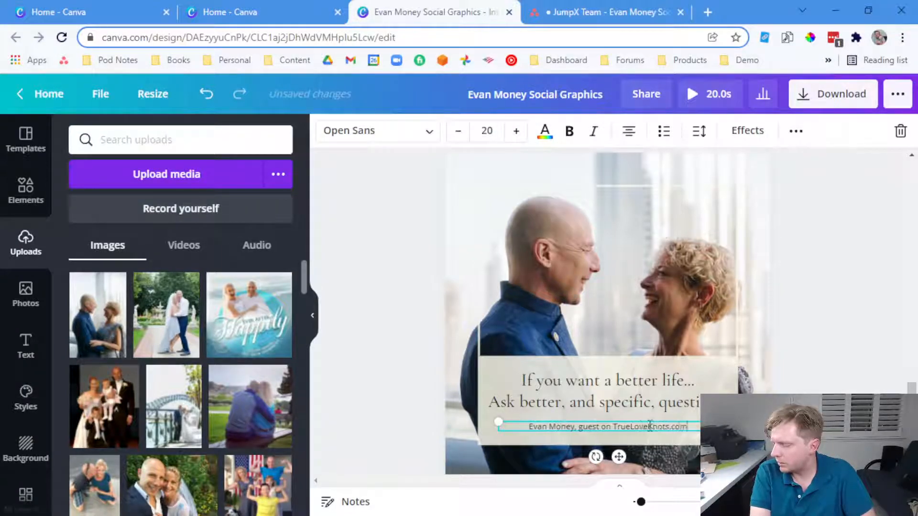
key(ctrl+shift+Right)
key(ctrl+shift+Right)
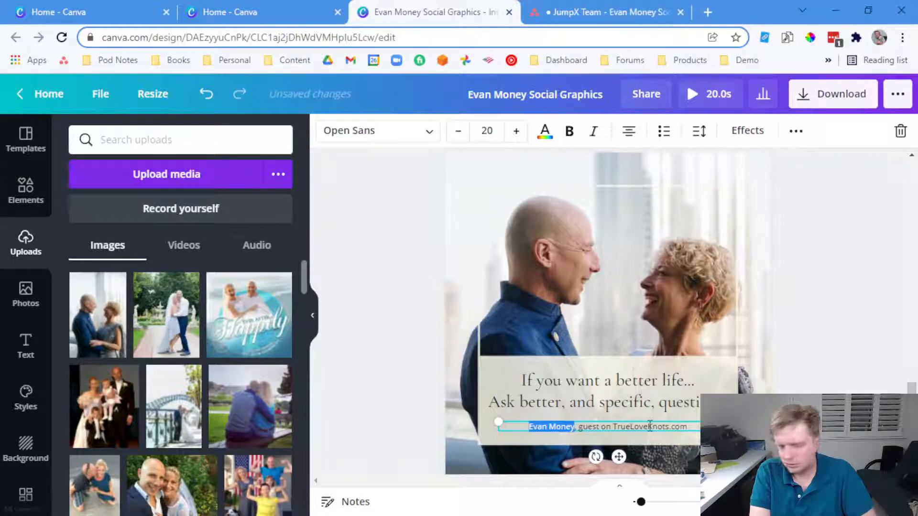
key(ctrl+b)
key(End)
key(Return)
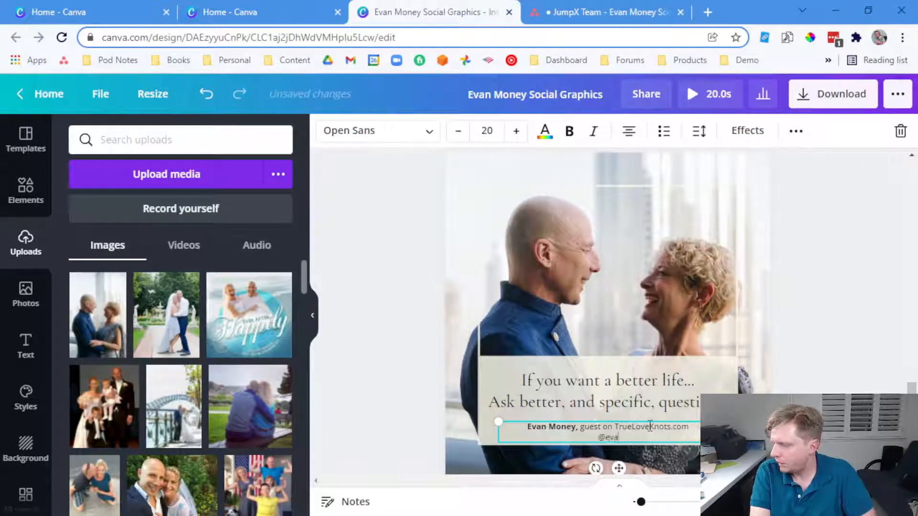
Add a blank fifth page to the design
click(791, 328)
scroll(773, 334, down, 2)
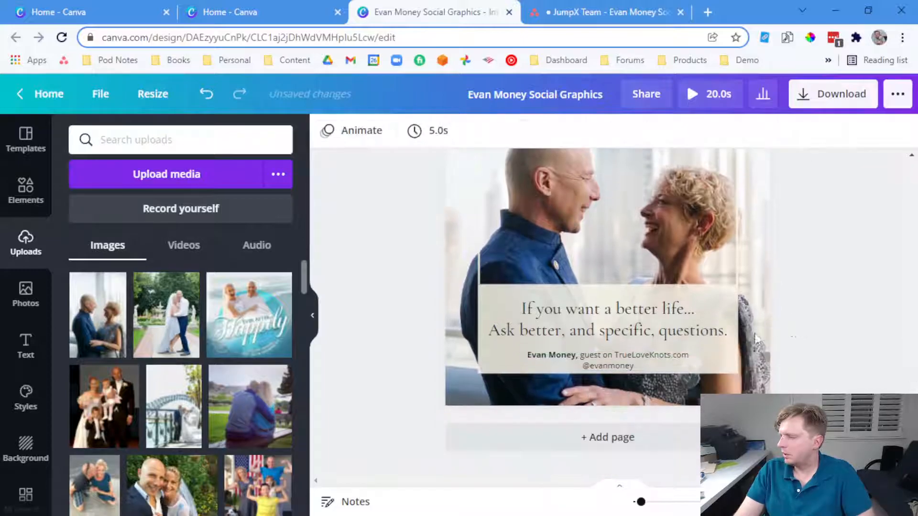
click(628, 437)
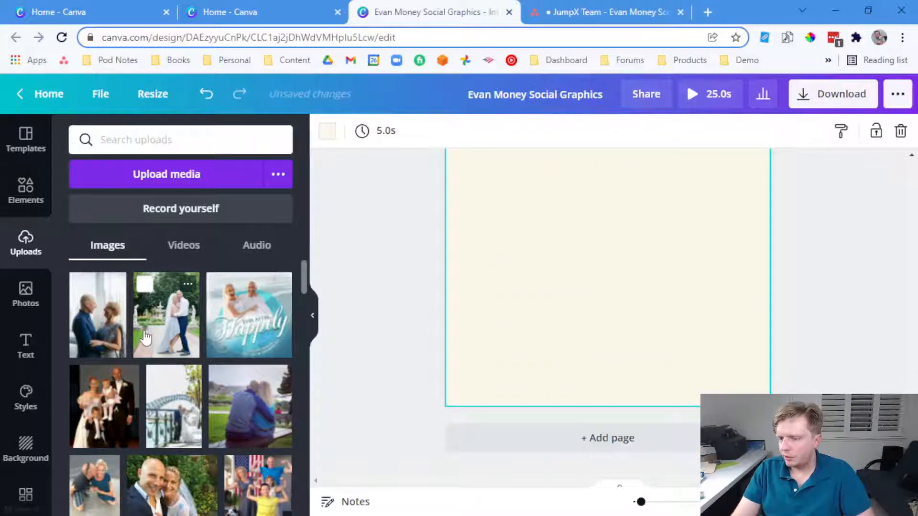
Clear the old searches and show all Travel Instagram Post templates
text(quote)
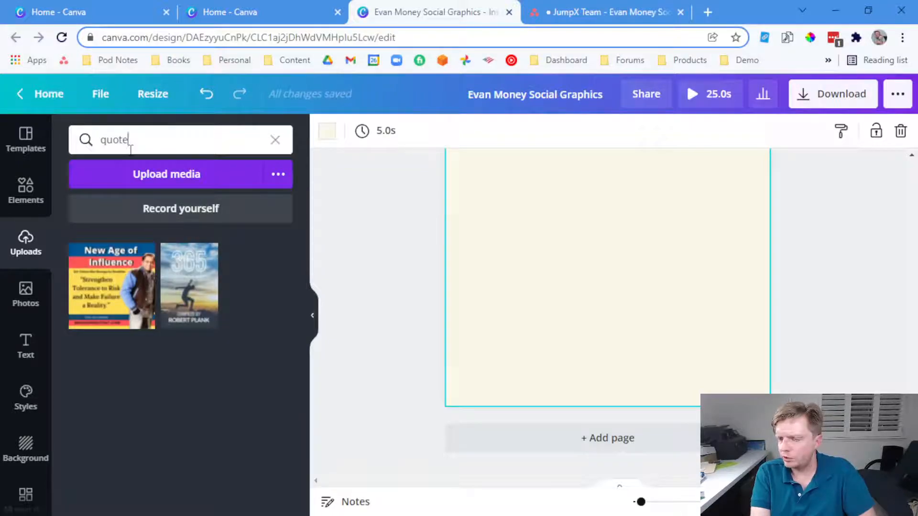
key(BackSpace)
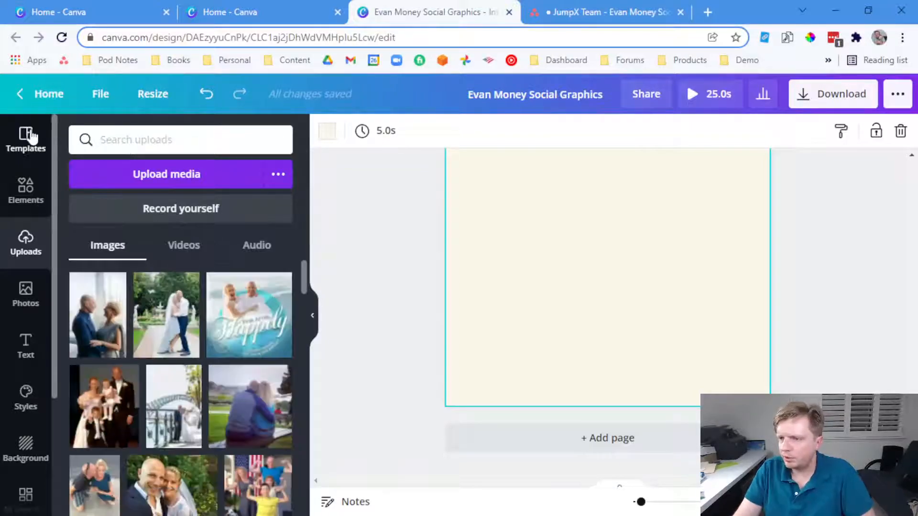
click(26, 140)
click(255, 139)
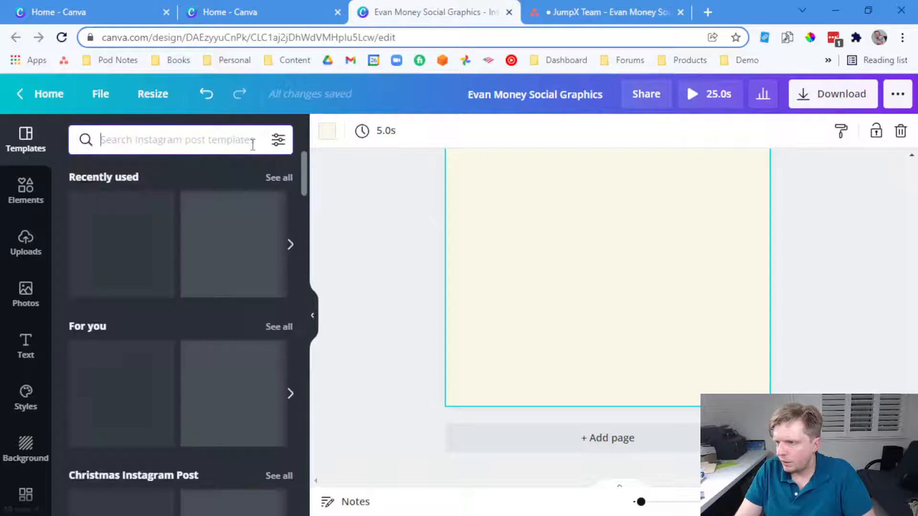
scroll(231, 348, down, 20)
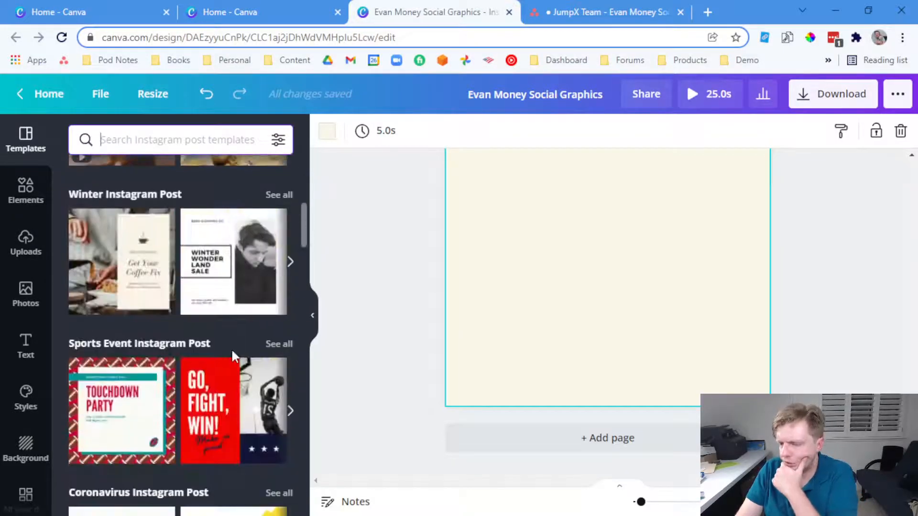
scroll(236, 355, down, 15)
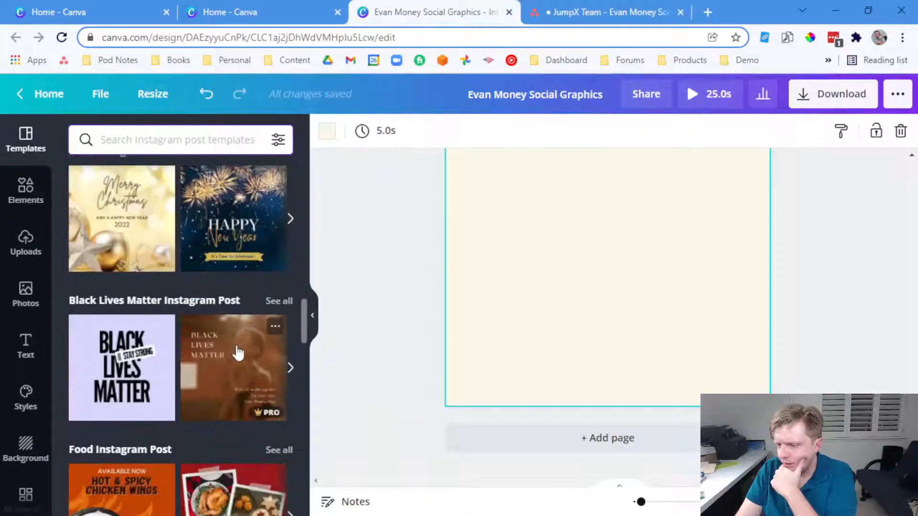
scroll(239, 353, down, 5)
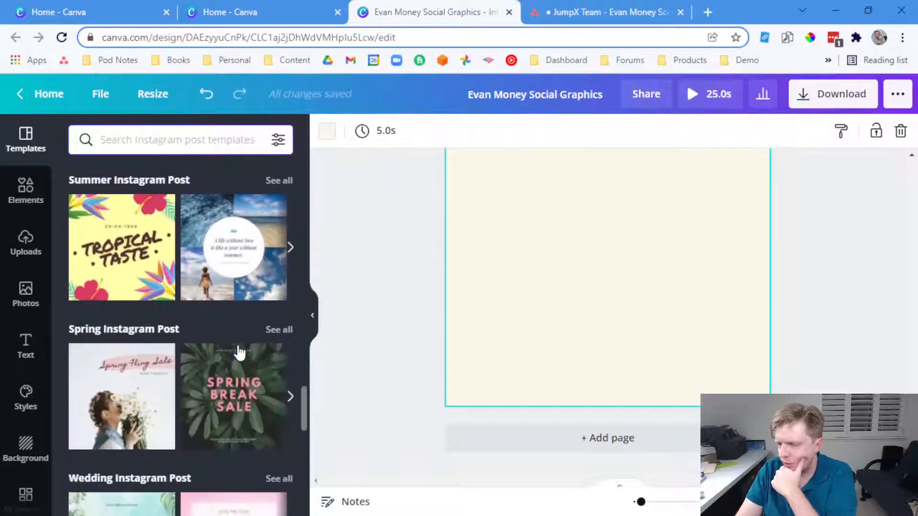
scroll(239, 353, down, 10)
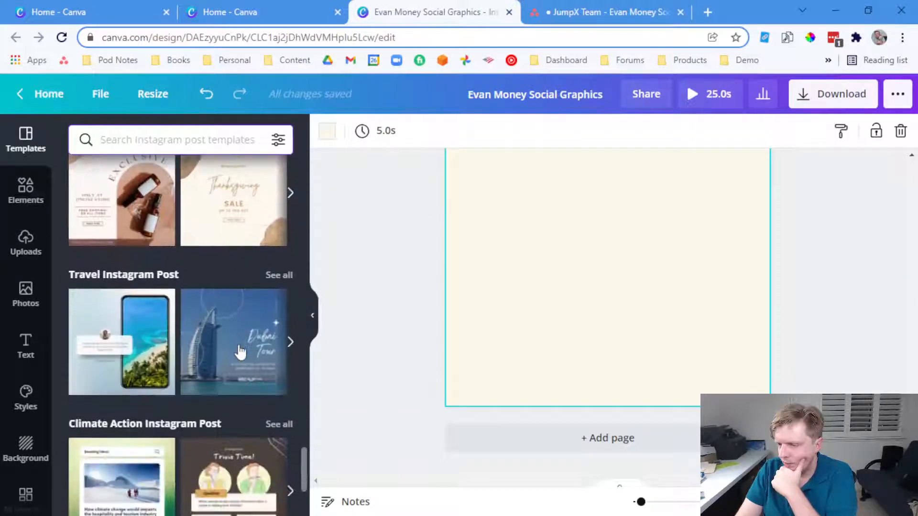
click(277, 276)
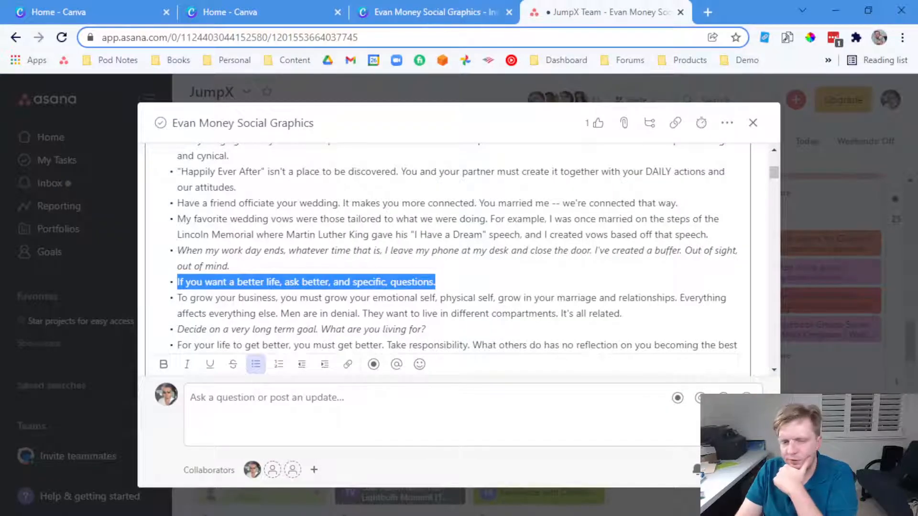
Glance at the uploaded images, then go back to scrolling the travel template results
click(374, 6)
click(25, 241)
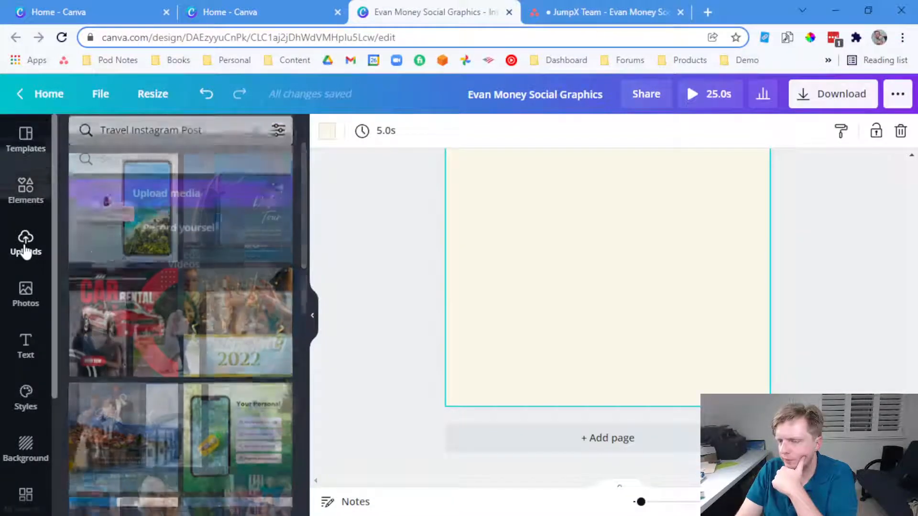
scroll(181, 366, down, 2)
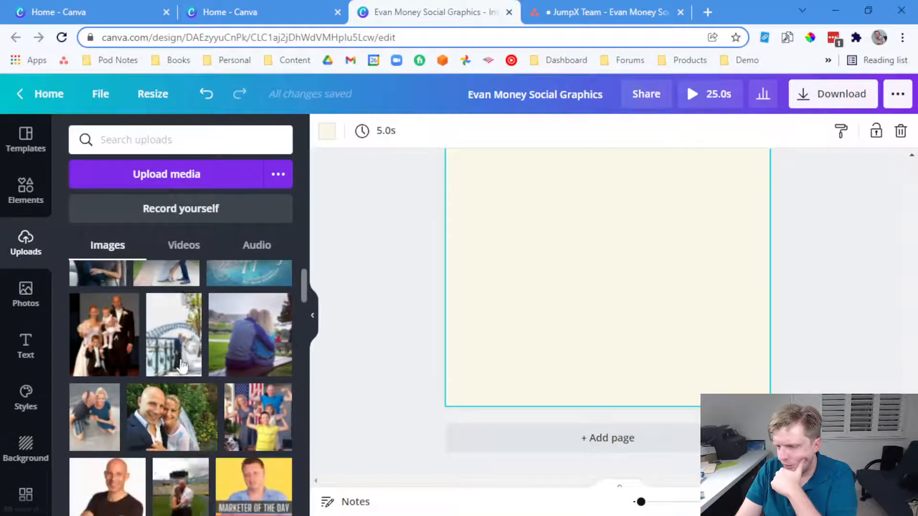
click(32, 146)
scroll(237, 347, down, 2)
scroll(237, 347, down, 2)
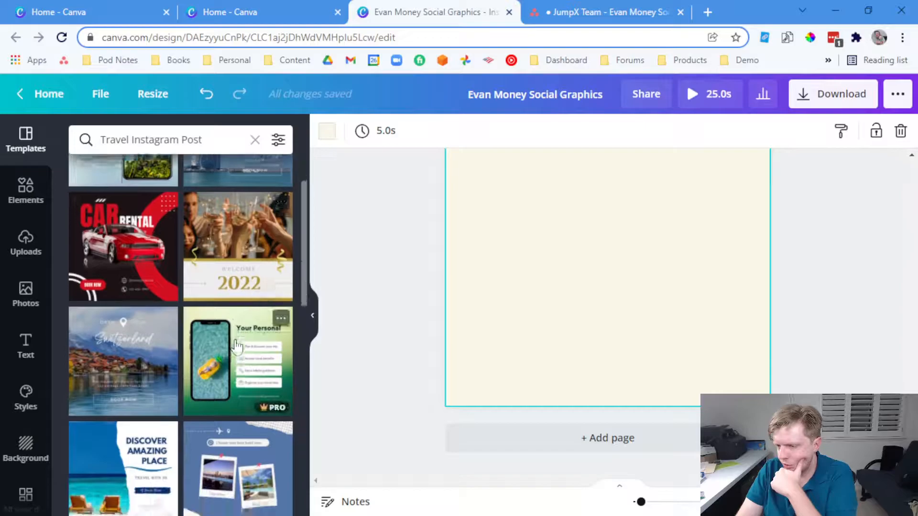
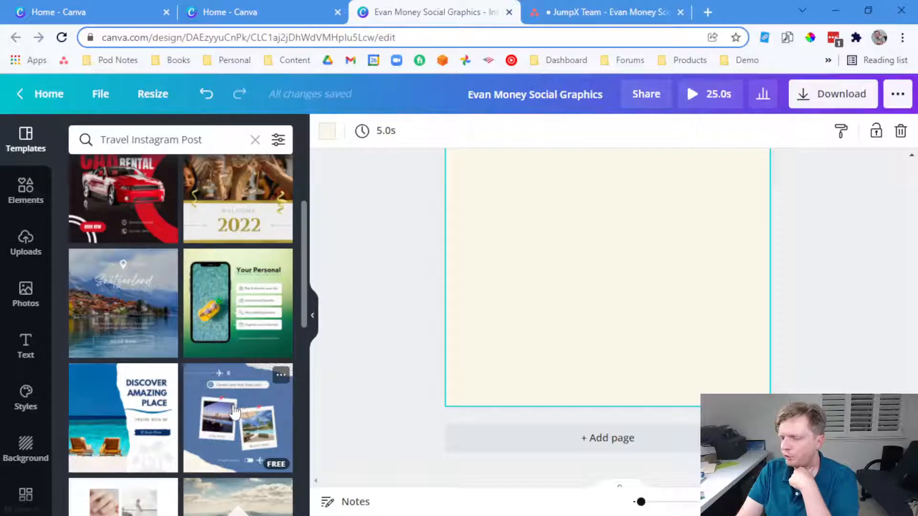
Apply the blue travel template and fill the City View frame with the family wedding photo
click(234, 411)
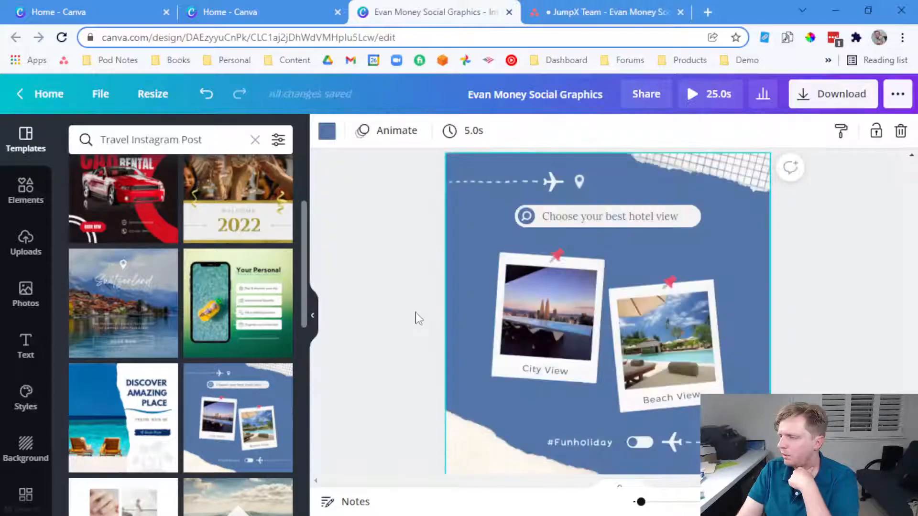
click(26, 241)
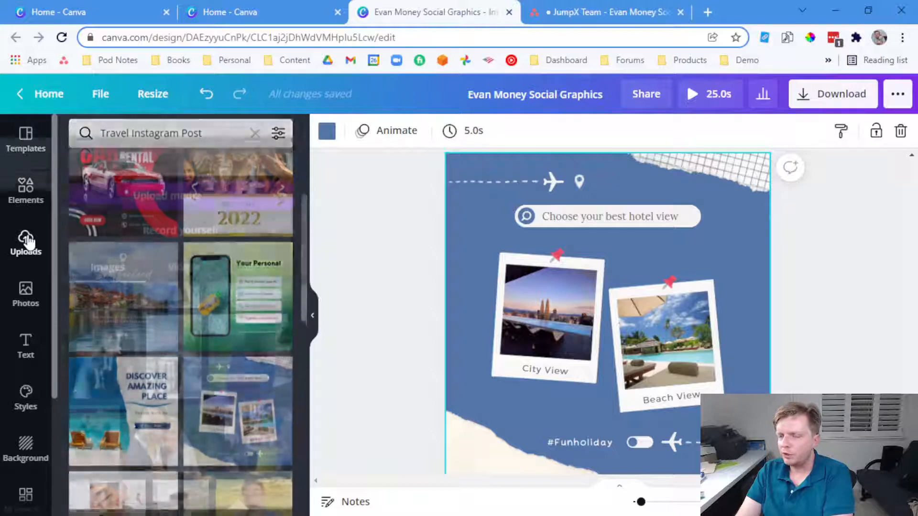
scroll(181, 306, up, 2)
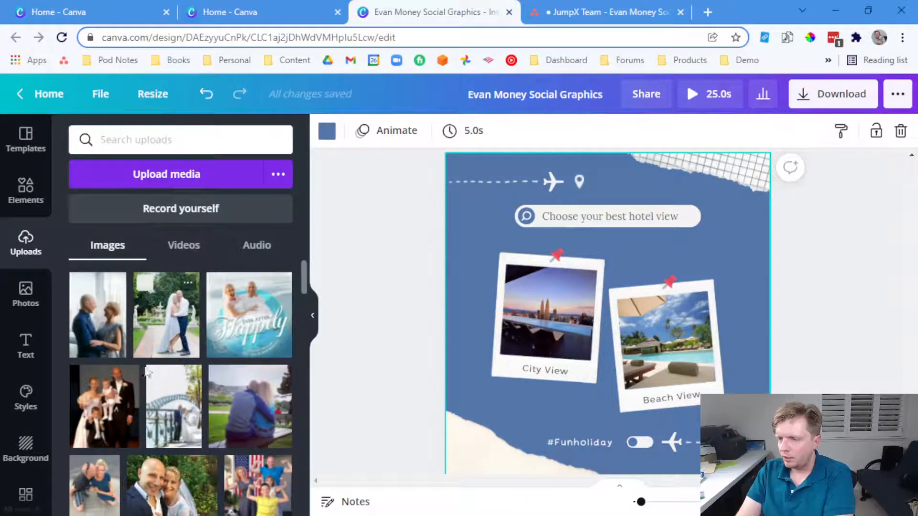
drag(129, 405, 541, 319)
double_click(543, 317)
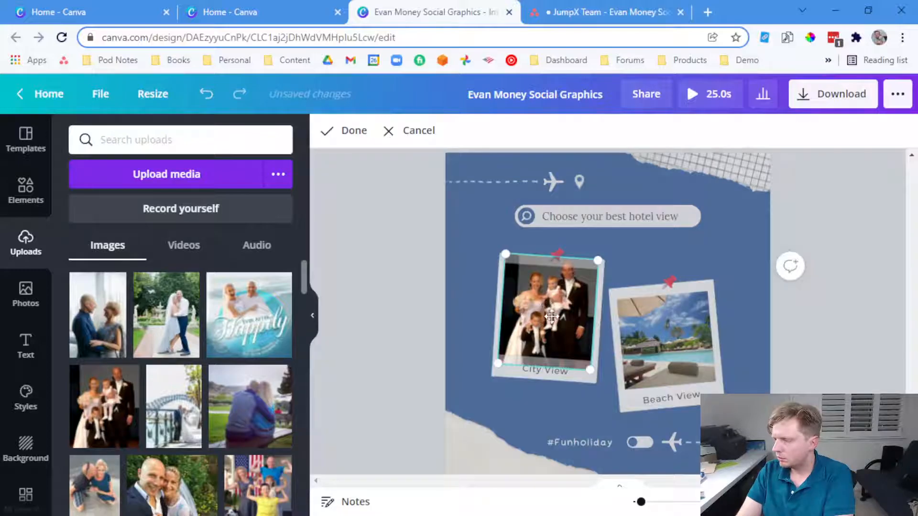
click(440, 329)
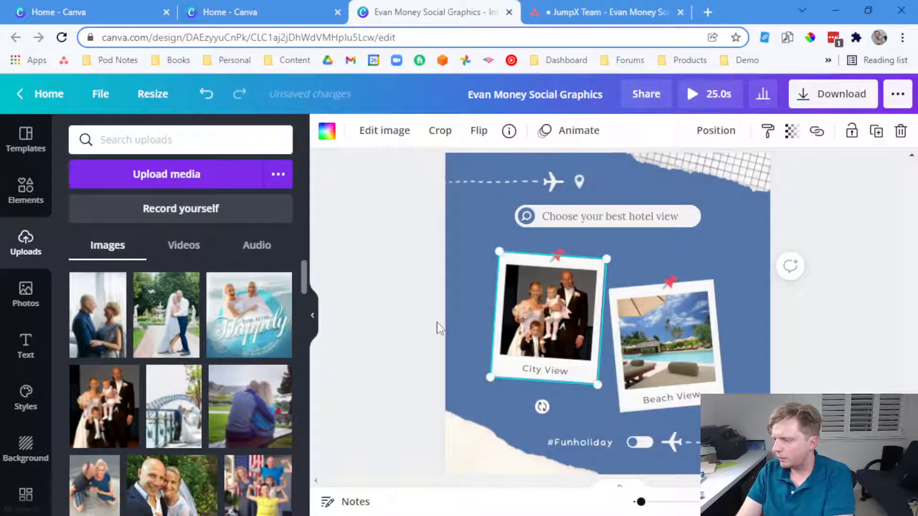
Drop the garden couple photo into the Beach View frame, then bring up the Asana quotes
drag(167, 325, 662, 334)
click(834, 333)
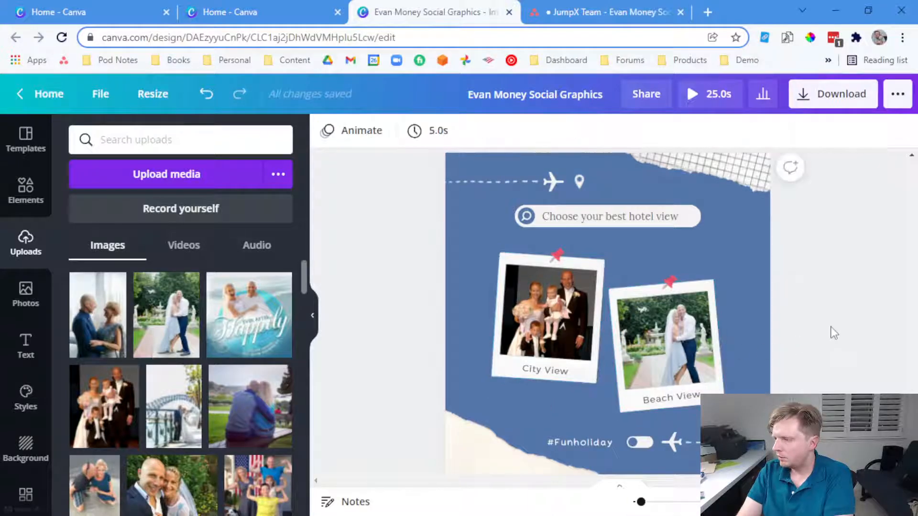
click(576, 7)
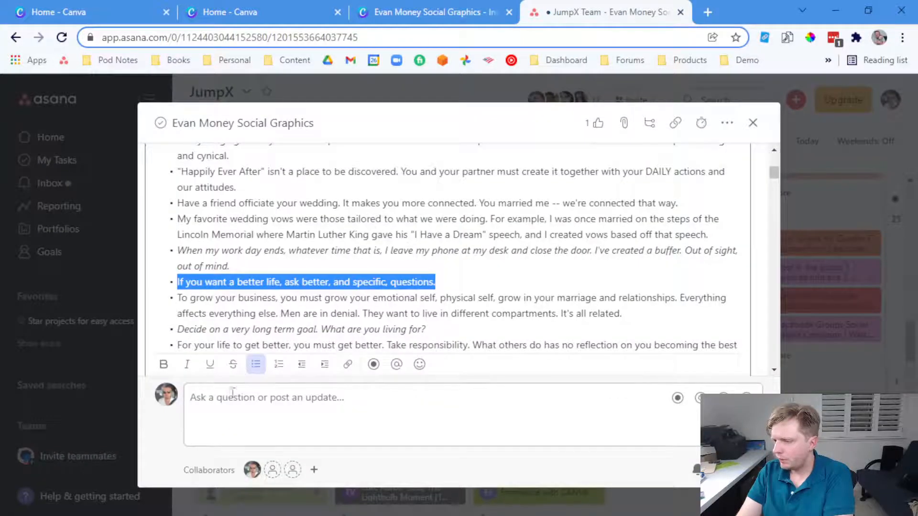
Italicize the 'better life' quote in the Asana task description
click(187, 364)
click(252, 311)
scroll(253, 311, up, 2)
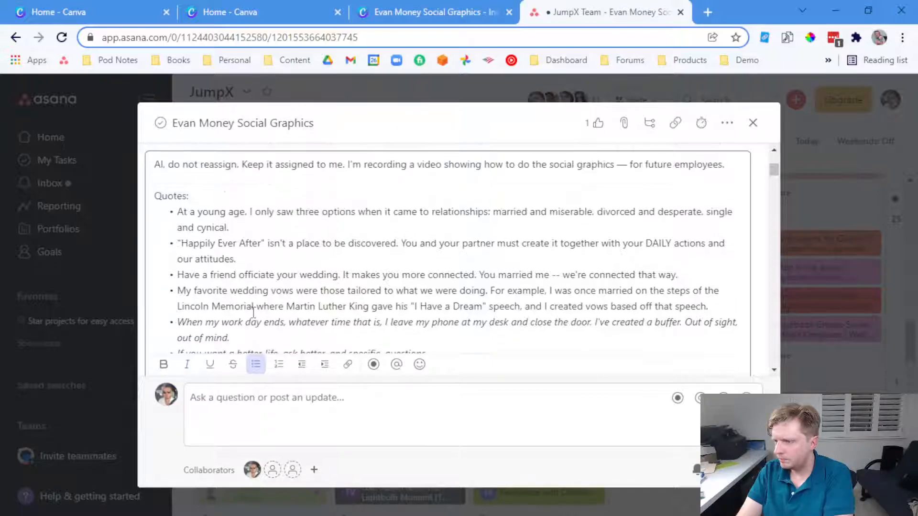
click(443, 6)
click(556, 5)
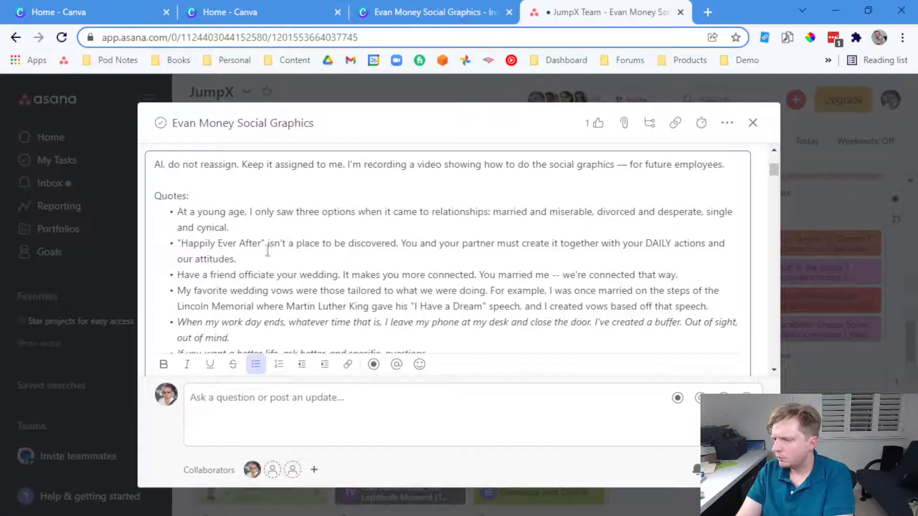
click(430, 11)
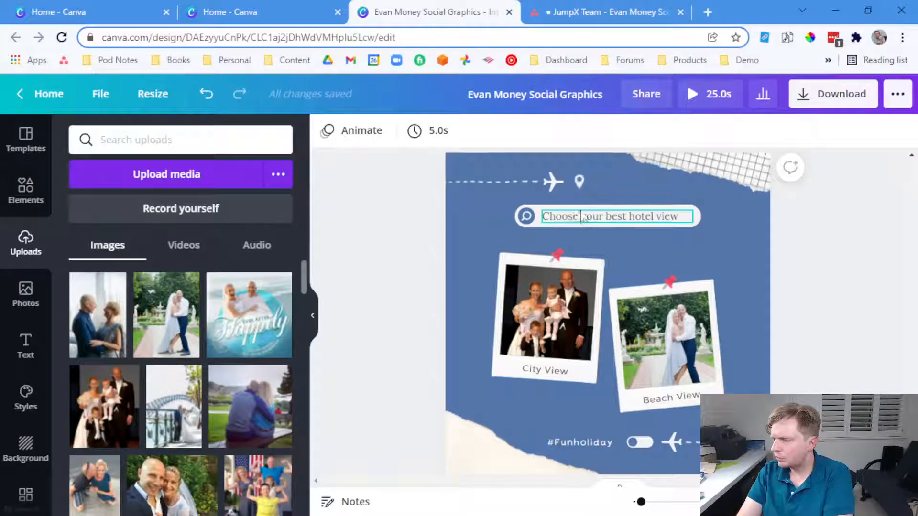
click(531, 8)
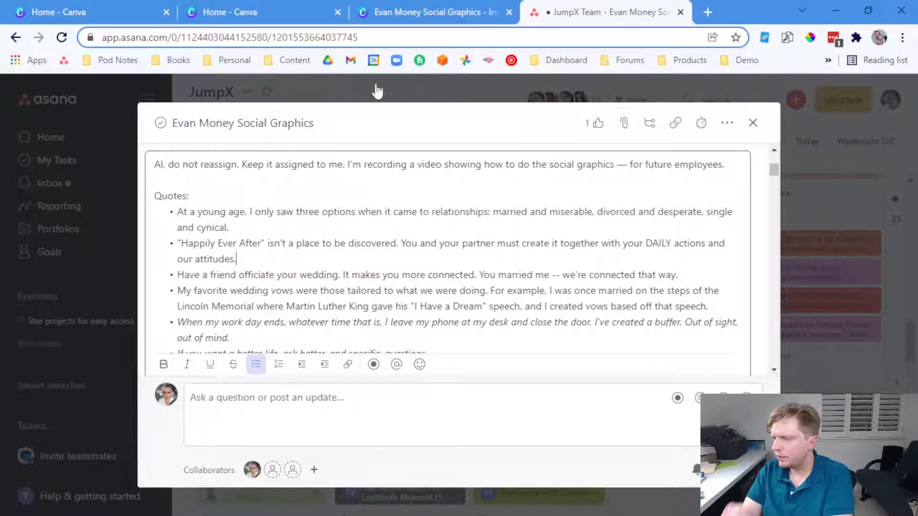
click(427, 9)
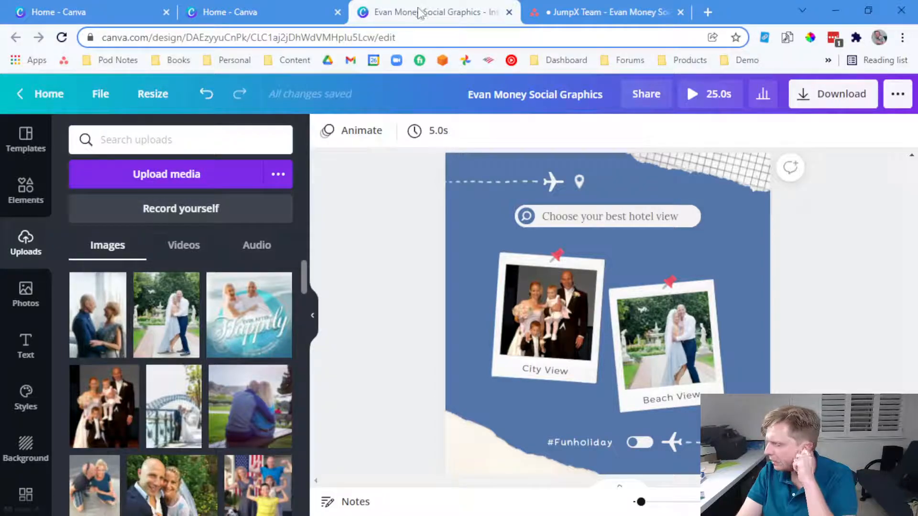
Delete both airplane graphics, the map-pin icon and the #Funholiday toggle switch from the travel post
click(549, 182)
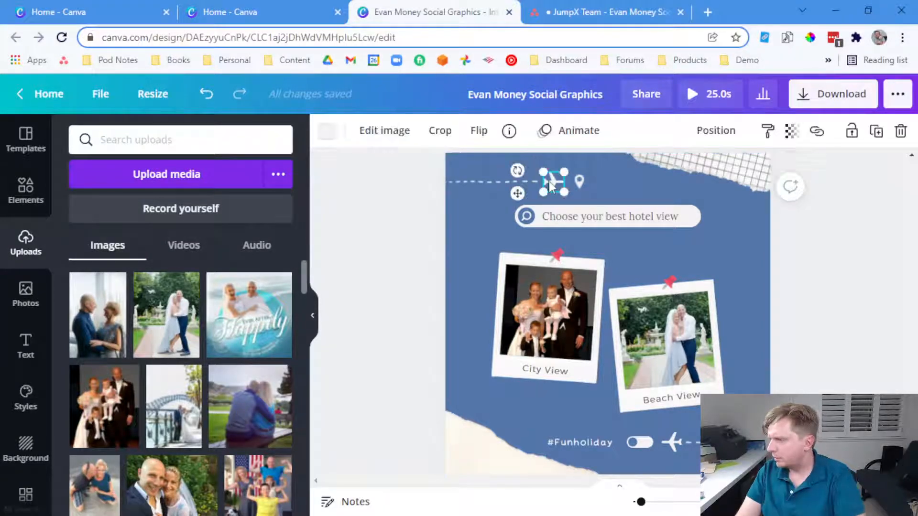
key(Delete)
click(579, 181)
key(Delete)
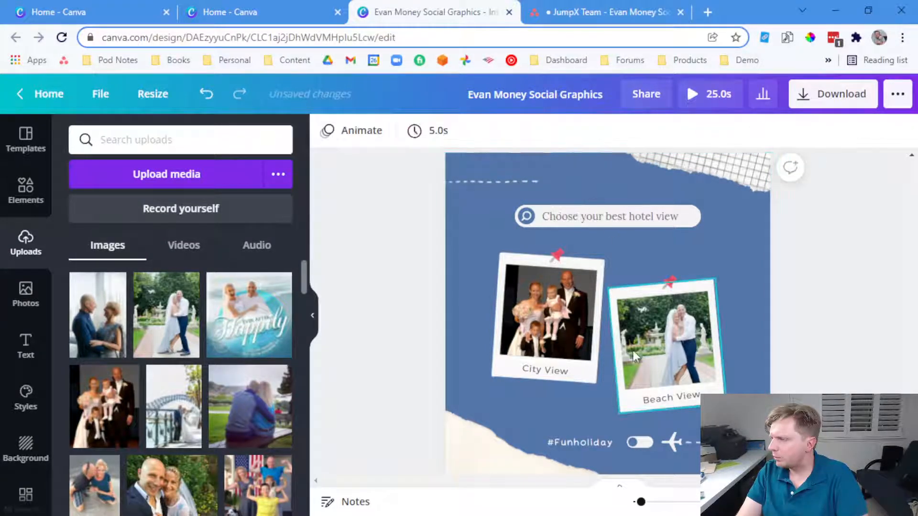
click(632, 443)
key(Delete)
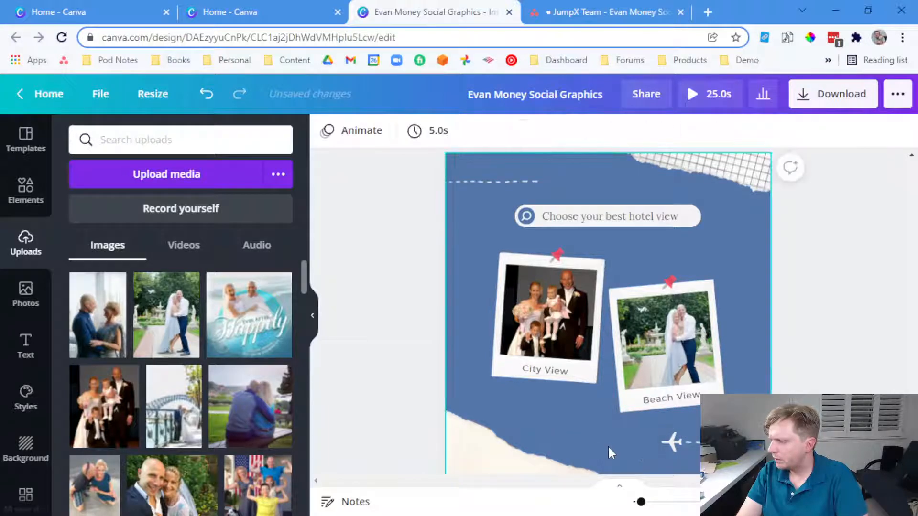
click(665, 434)
key(Delete)
Select the sentences of the 'Happily Ever After' quote in Asana, then return to the Canva design
click(607, 12)
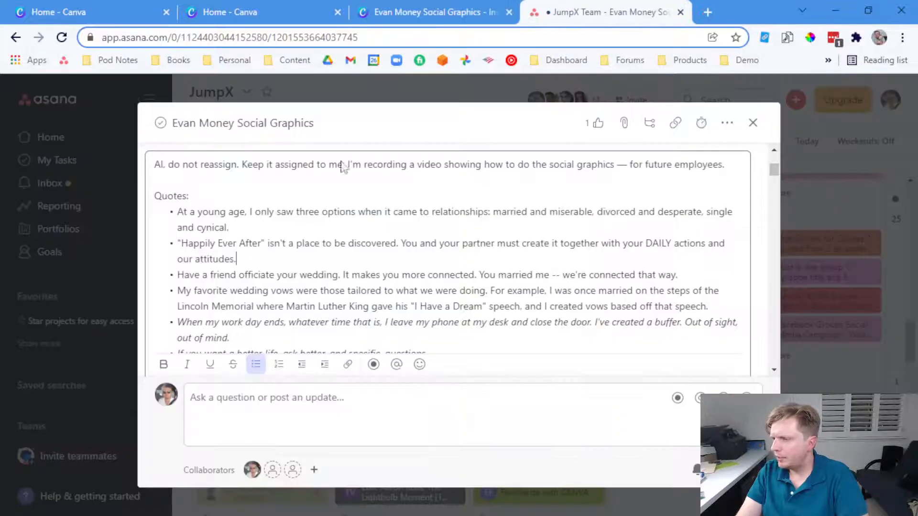
drag(246, 258, 177, 247)
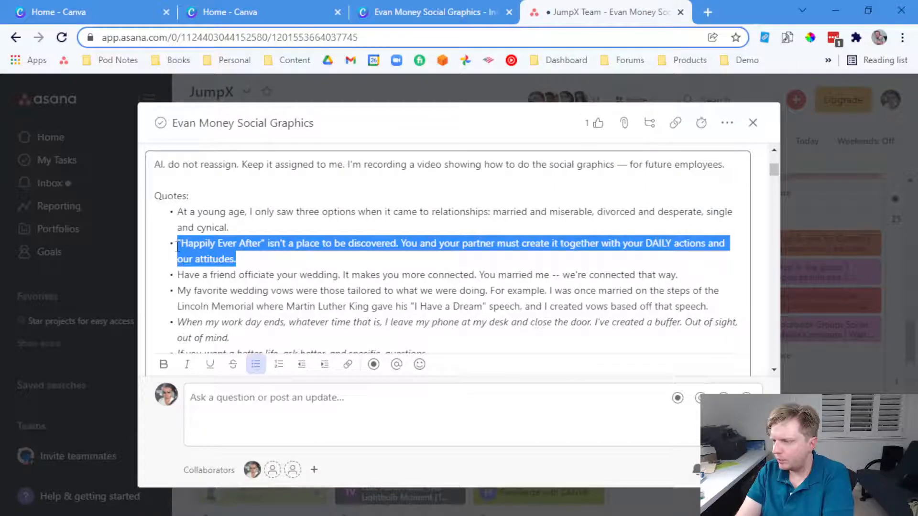
click(246, 244)
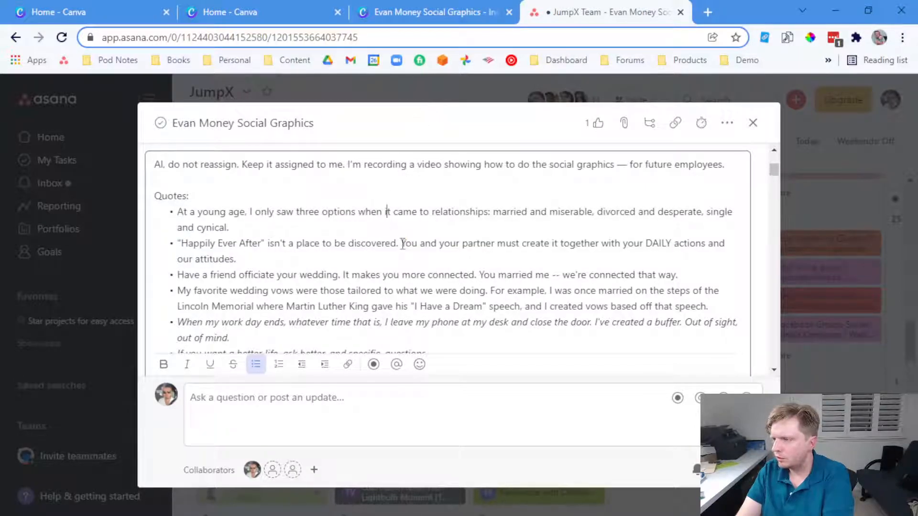
drag(400, 245, 157, 254)
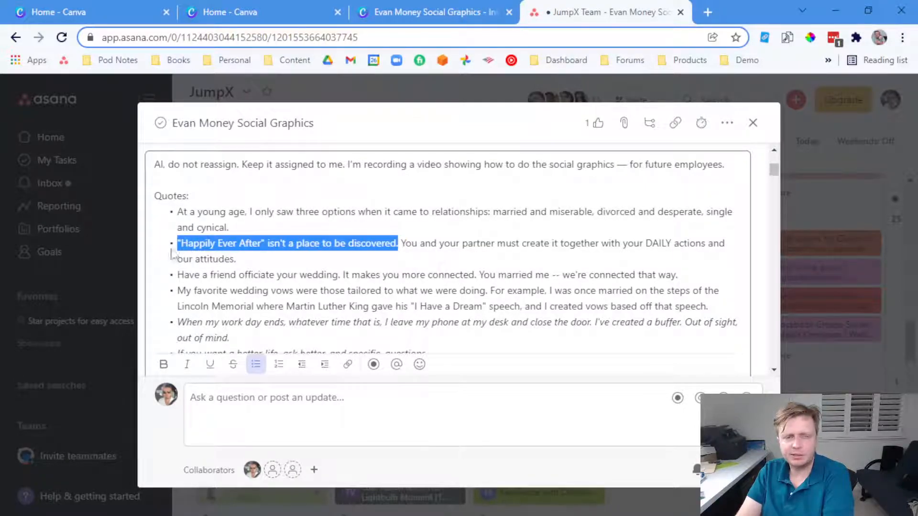
drag(247, 259, 384, 249)
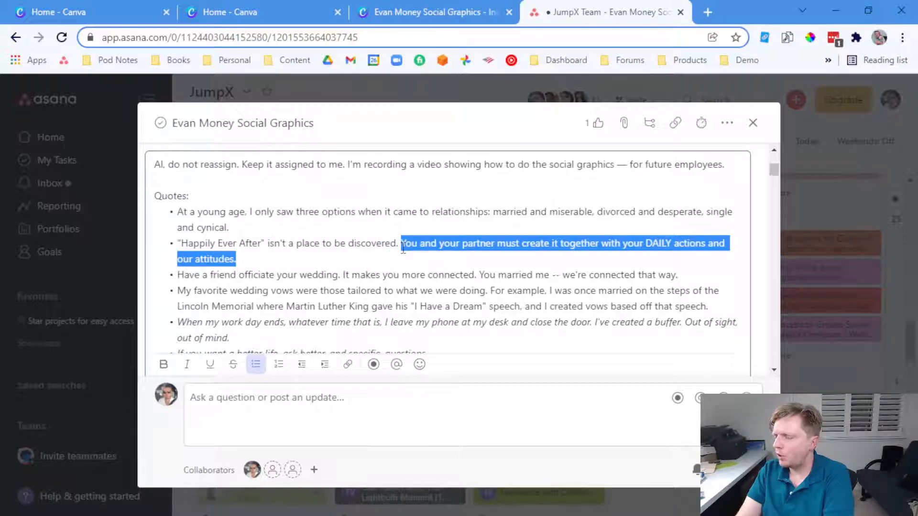
click(457, 10)
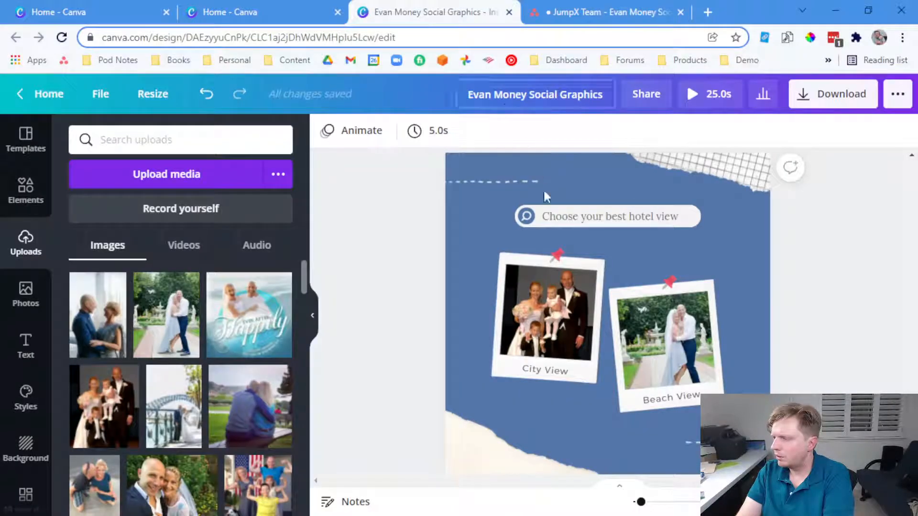
Delete 'Choose your best hotel view' and move the empty search bar higher, slightly wider
click(559, 222)
key(Delete)
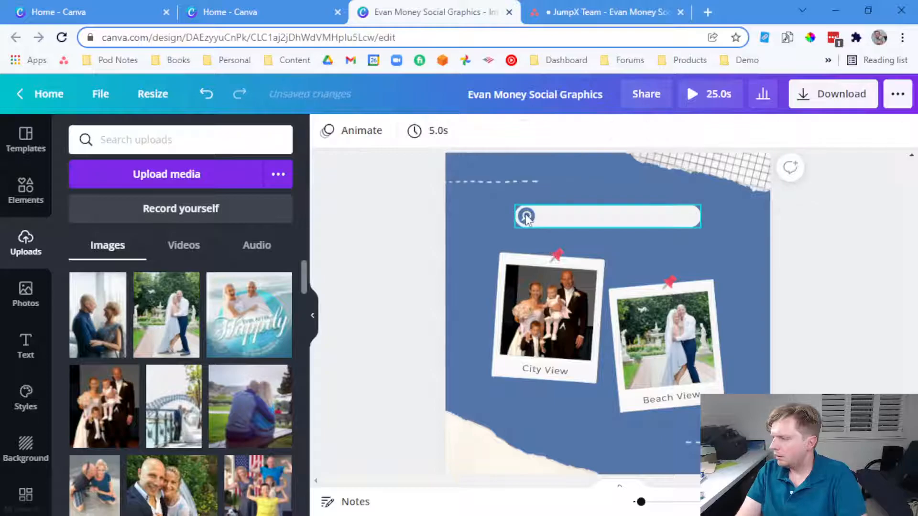
click(531, 223)
double_click(527, 220)
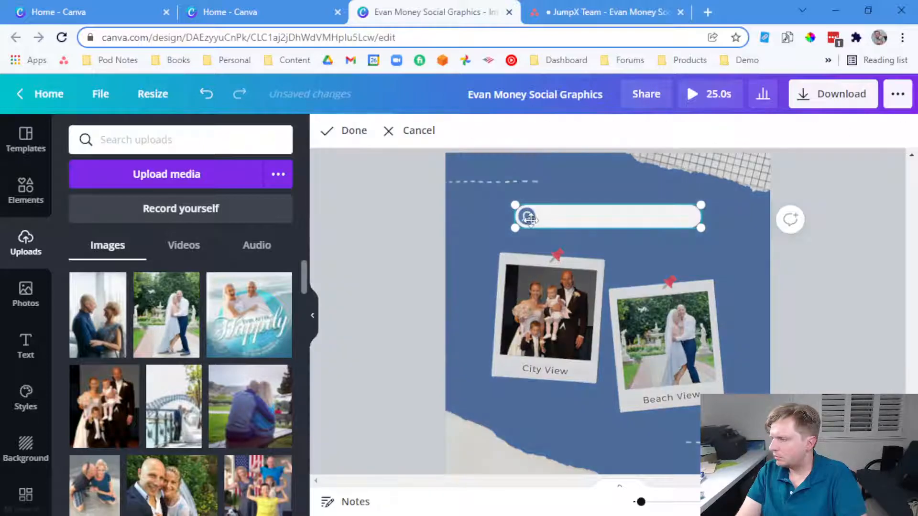
double_click(527, 218)
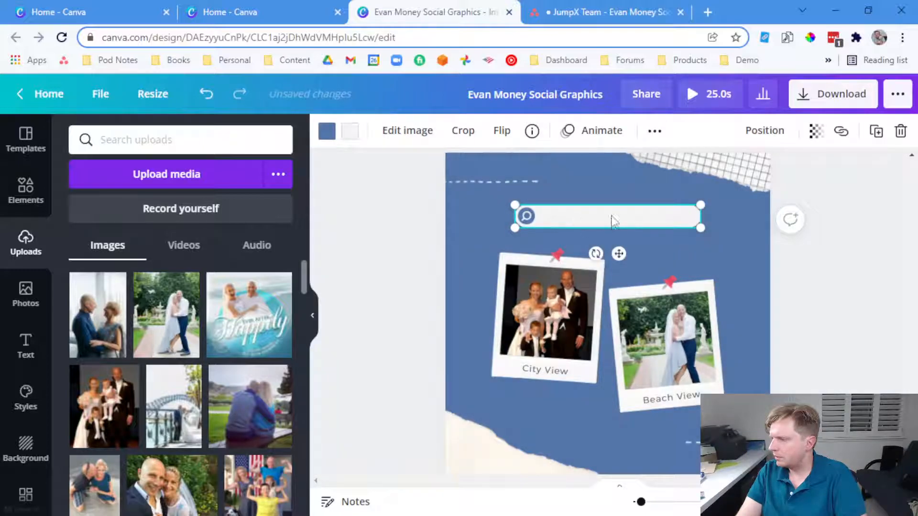
drag(614, 221, 603, 202)
drag(688, 209, 691, 242)
double_click(620, 193)
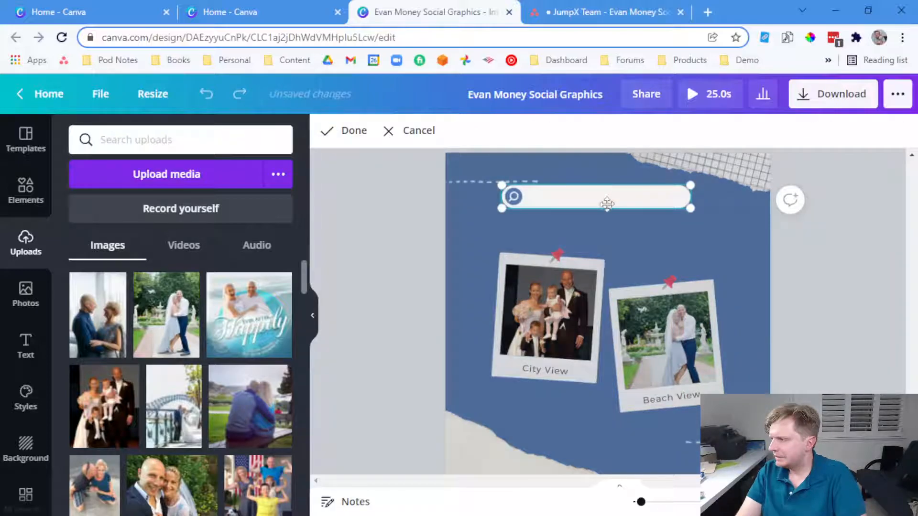
double_click(607, 204)
click(656, 231)
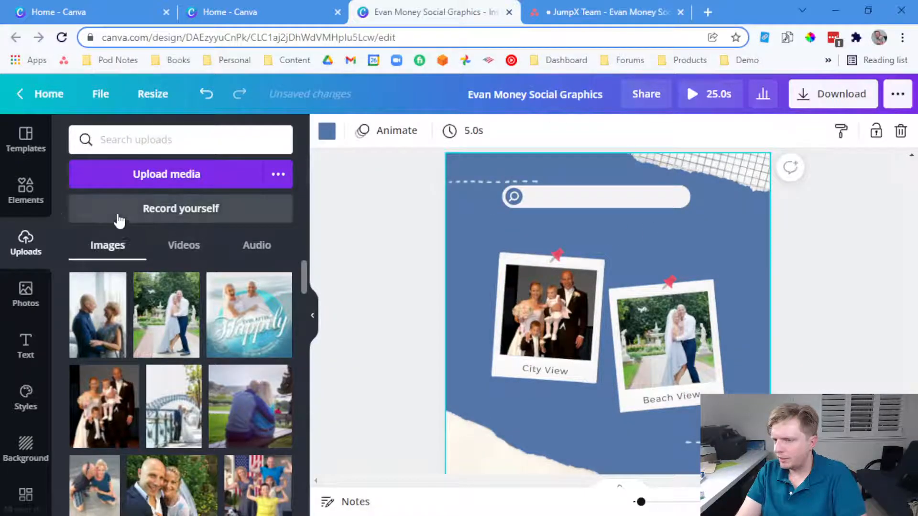
Add a square from Lines & Shapes and stretch it into a wide rectangle over the photos
click(39, 209)
scroll(205, 316, down, 2)
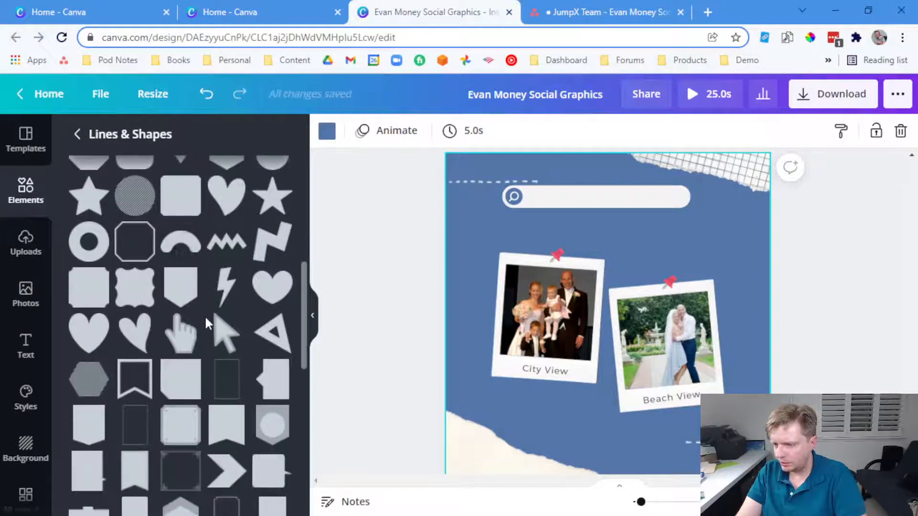
scroll(205, 316, down, 6)
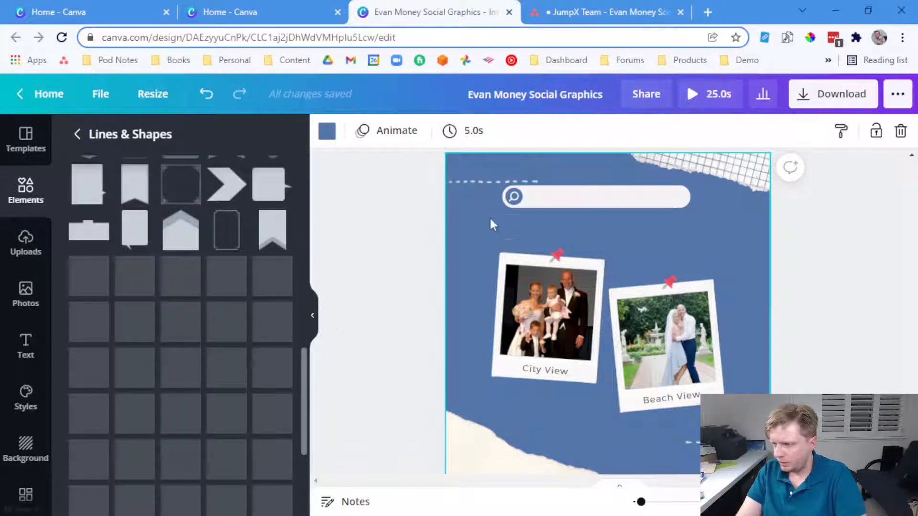
scroll(229, 355, down, 4)
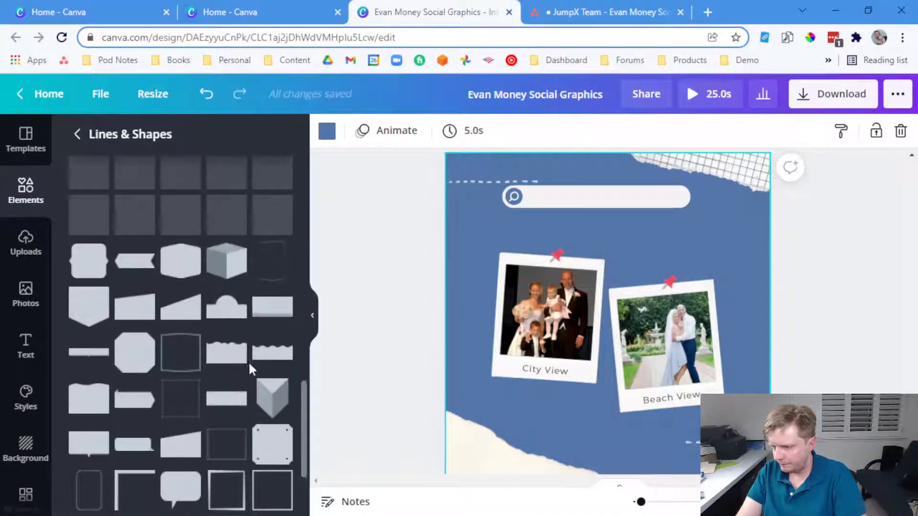
scroll(249, 365, up, 5)
scroll(223, 390, up, 5)
scroll(226, 354, up, 10)
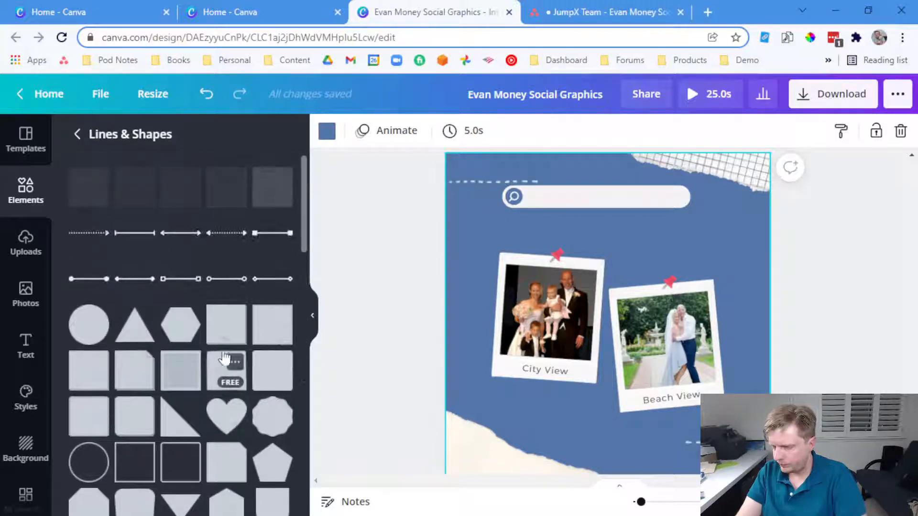
scroll(225, 356, down, 5)
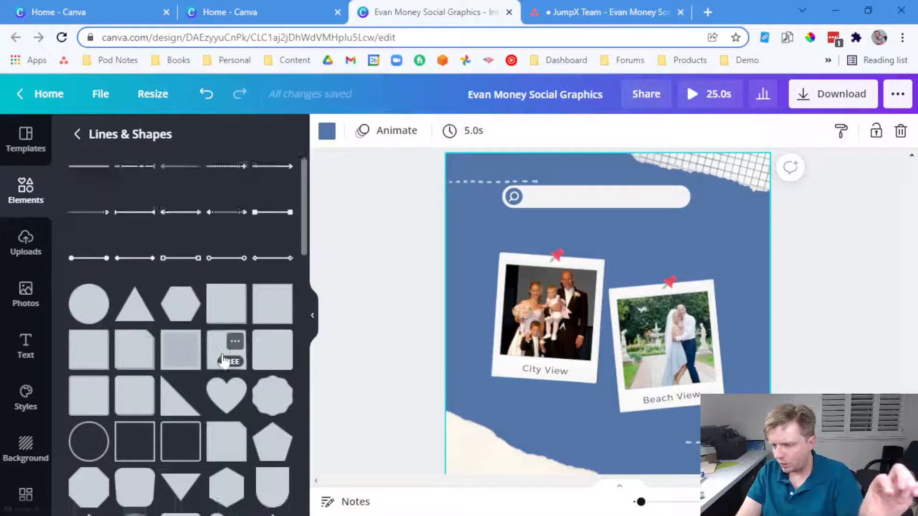
scroll(223, 361, down, 5)
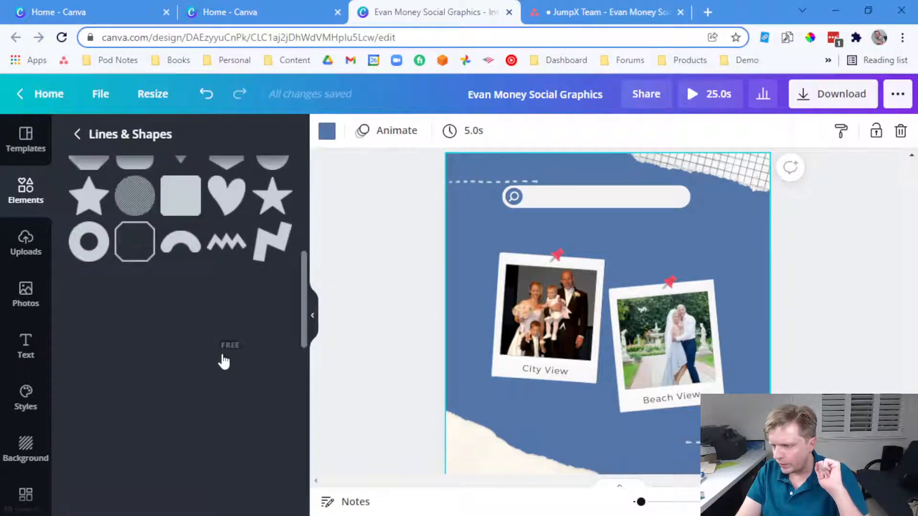
scroll(223, 361, down, 3)
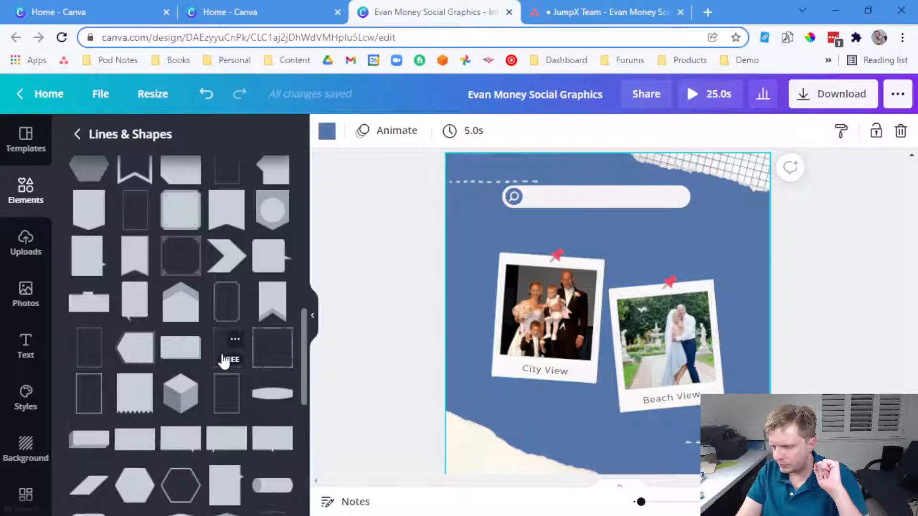
scroll(223, 361, down, 2)
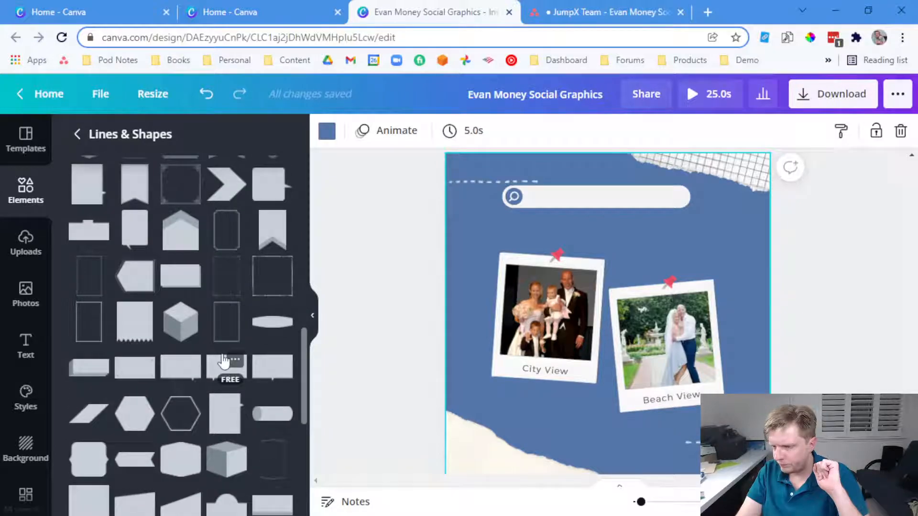
click(223, 361)
drag(587, 277, 531, 192)
drag(646, 233, 719, 226)
drag(649, 238, 653, 290)
Delete the search bar and the City View and Beach View captions, moving the rectangle to the top
click(621, 200)
key(Delete)
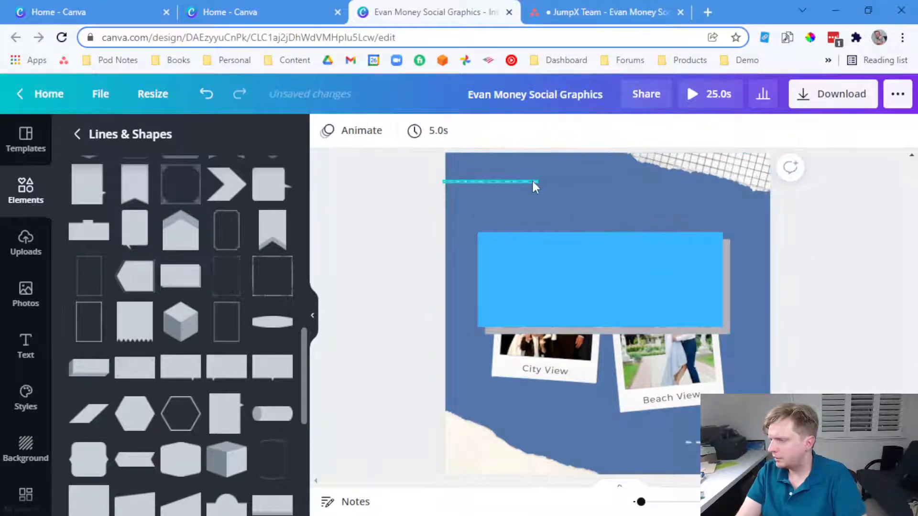
drag(621, 289, 615, 213)
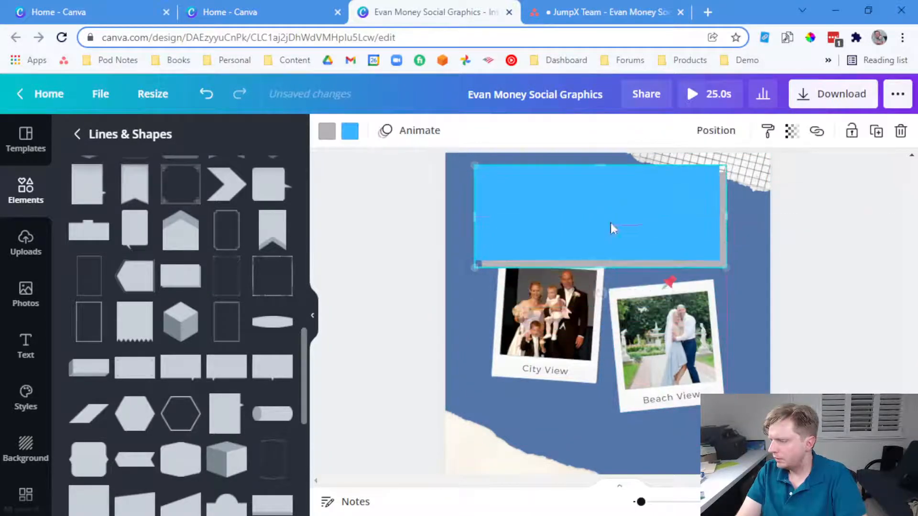
click(541, 375)
key(Delete)
click(674, 403)
key(Delete)
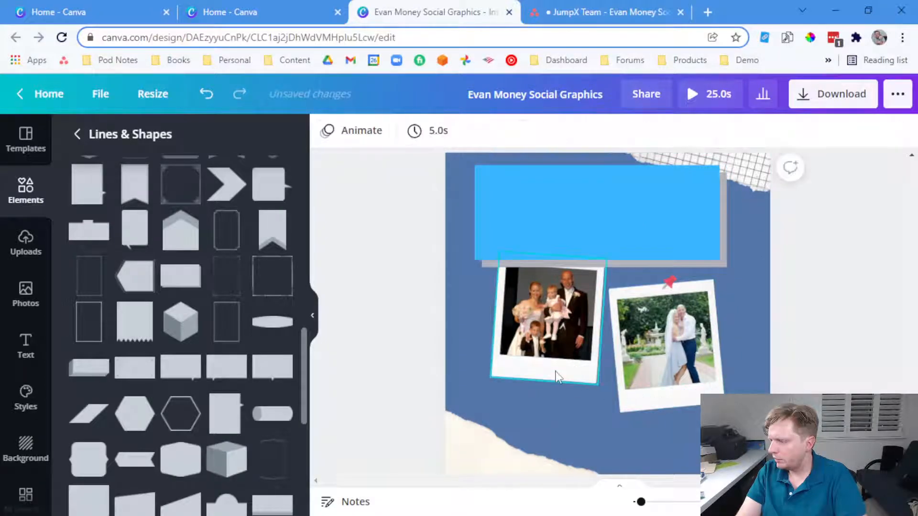
click(585, 225)
Highlight the 'Happily Ever After' sentence in the Asana task and return to Canva
click(584, 10)
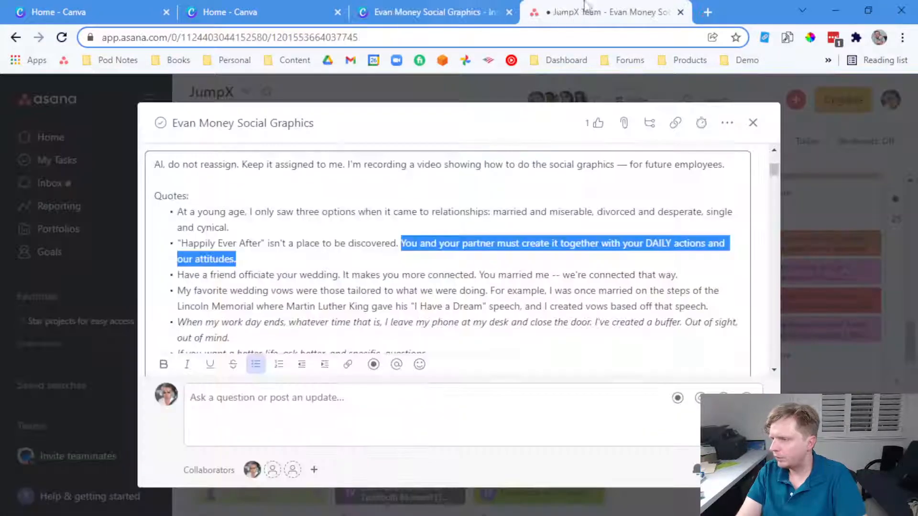
click(302, 240)
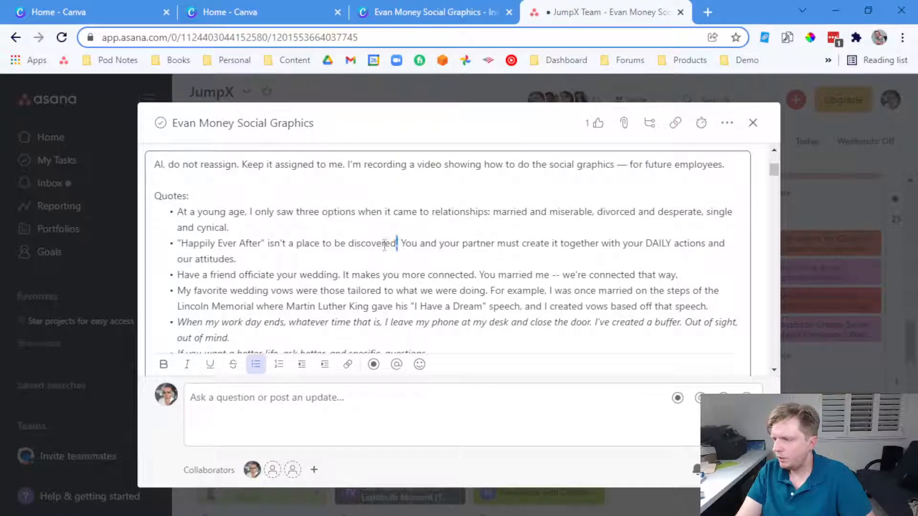
drag(393, 244, 177, 242)
key(ctrl+c)
click(516, 11)
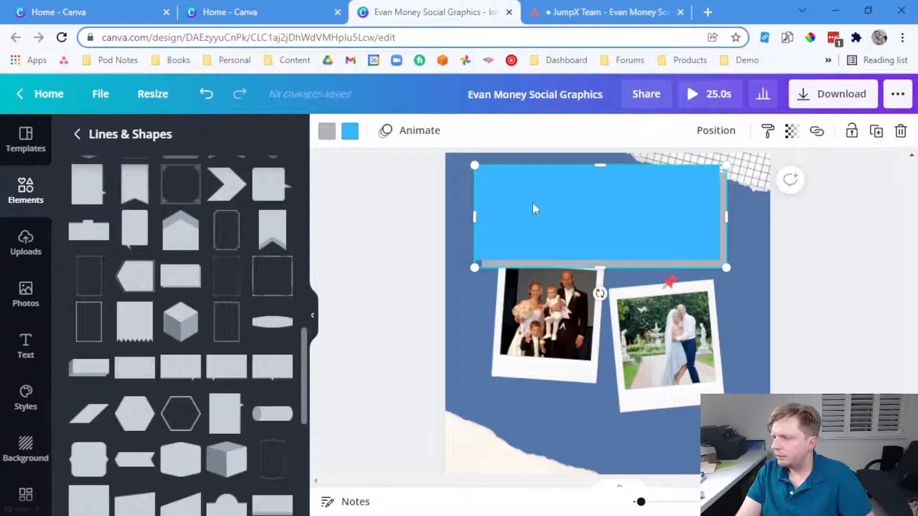
Add a heading with the pasted 'Happily Ever After' quote in white Holiday script on the rectangle
click(25, 344)
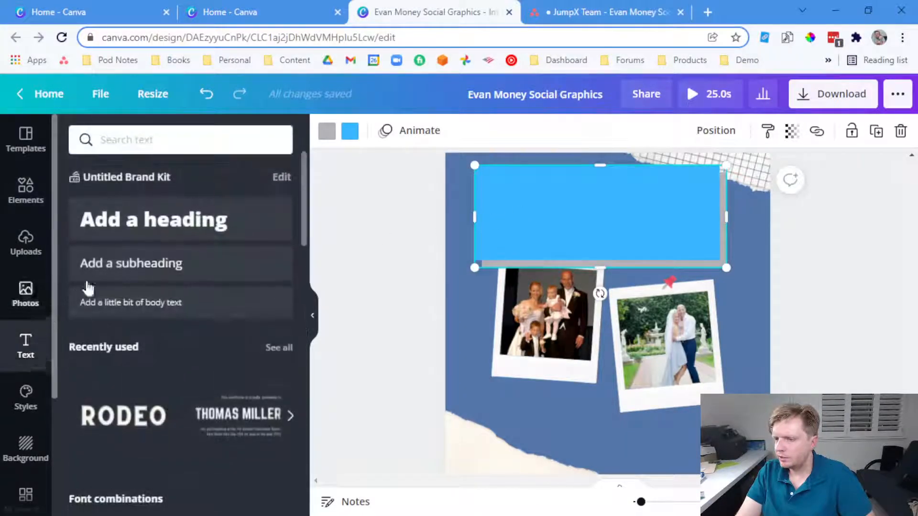
click(134, 222)
key(ctrl+v)
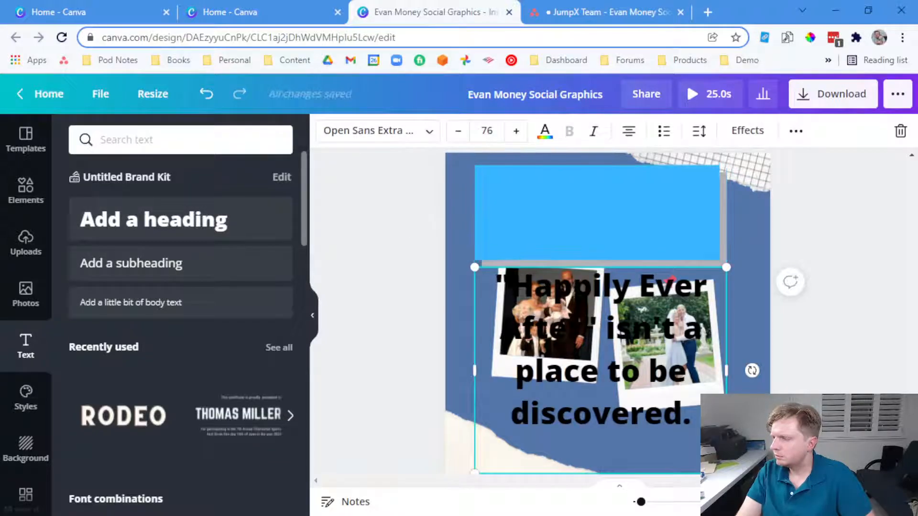
key(ctrl+a)
click(352, 134)
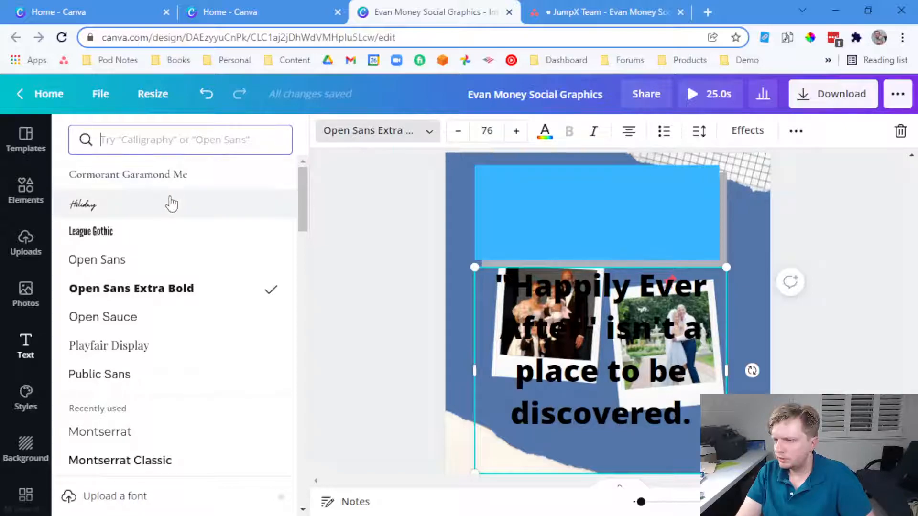
click(114, 215)
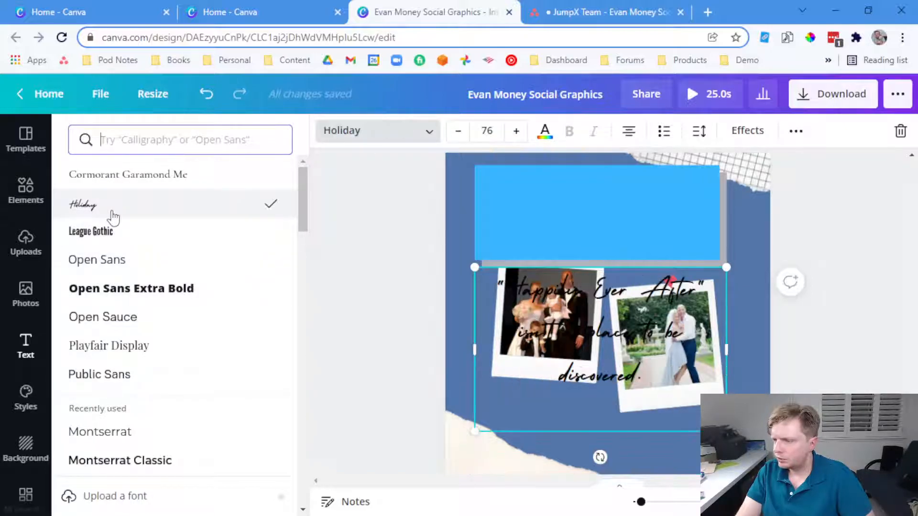
click(545, 130)
click(233, 286)
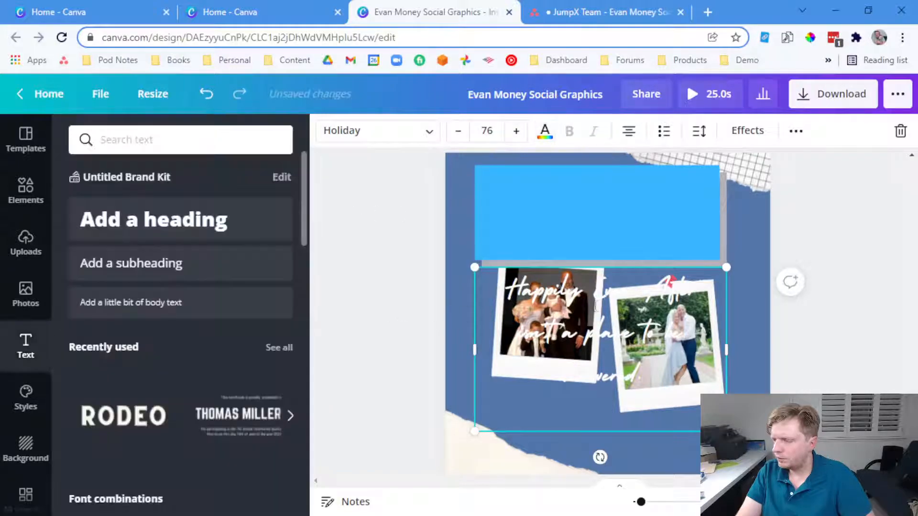
drag(582, 312, 586, 197)
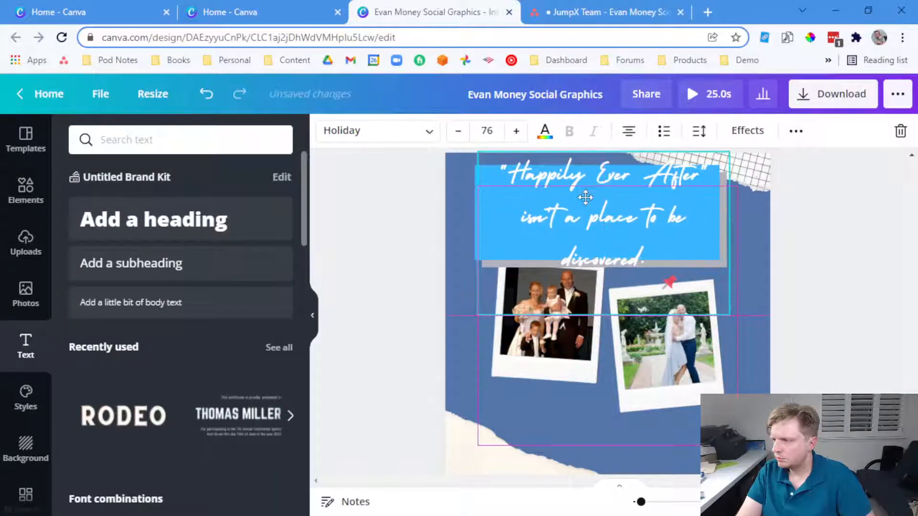
Remove the empty trailing line from the quote text
double_click(609, 234)
click(655, 250)
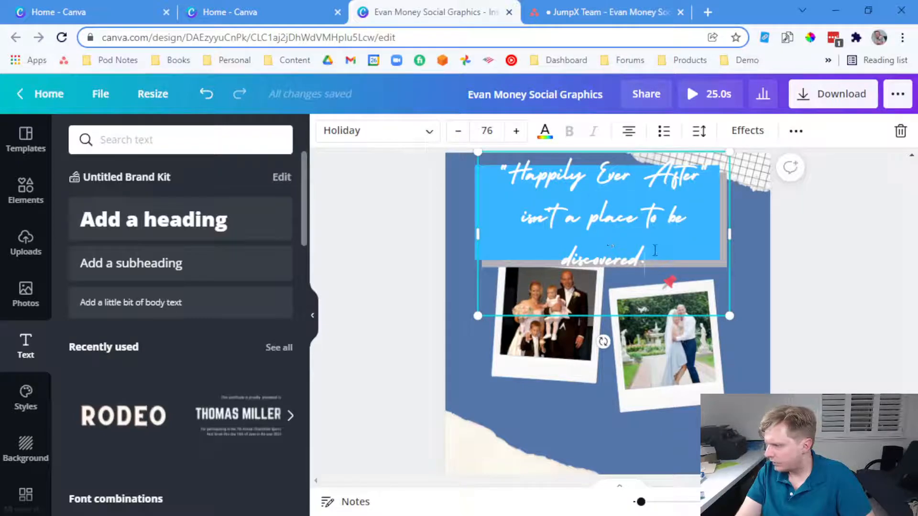
key(Delete)
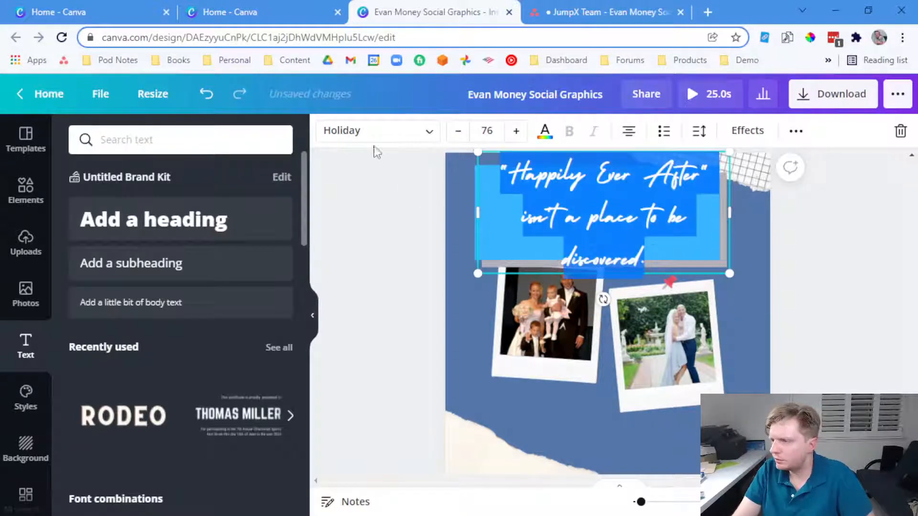
Set the quote font to Libre Baskerville and edit the font size to 35
click(374, 136)
scroll(149, 329, down, 5)
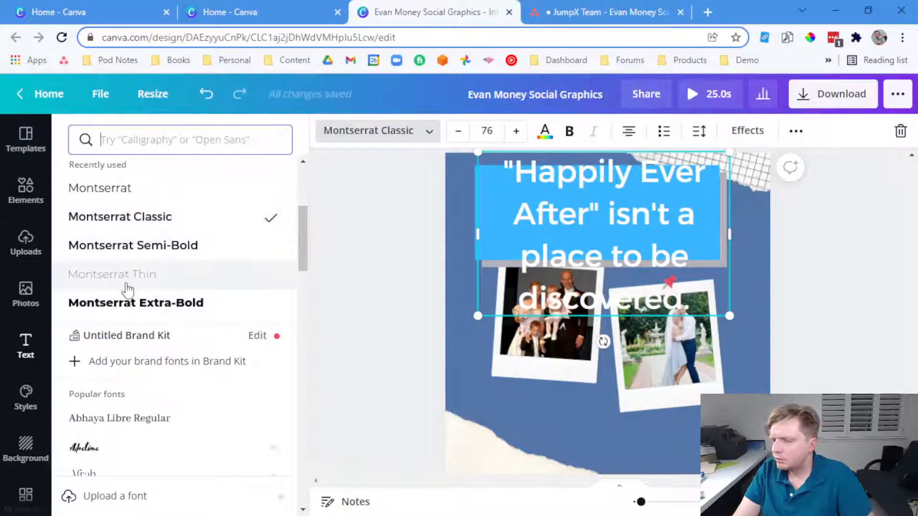
scroll(143, 346, down, 5)
scroll(136, 309, down, 9)
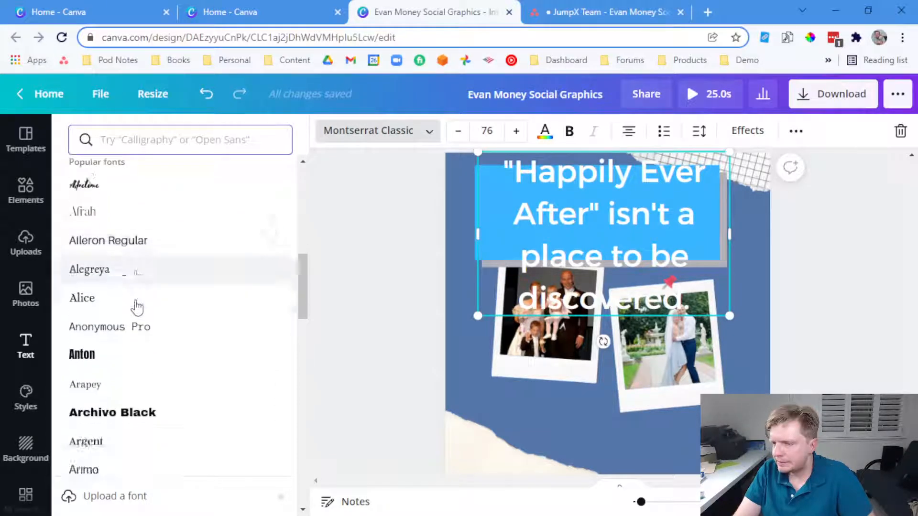
scroll(136, 310, down, 9)
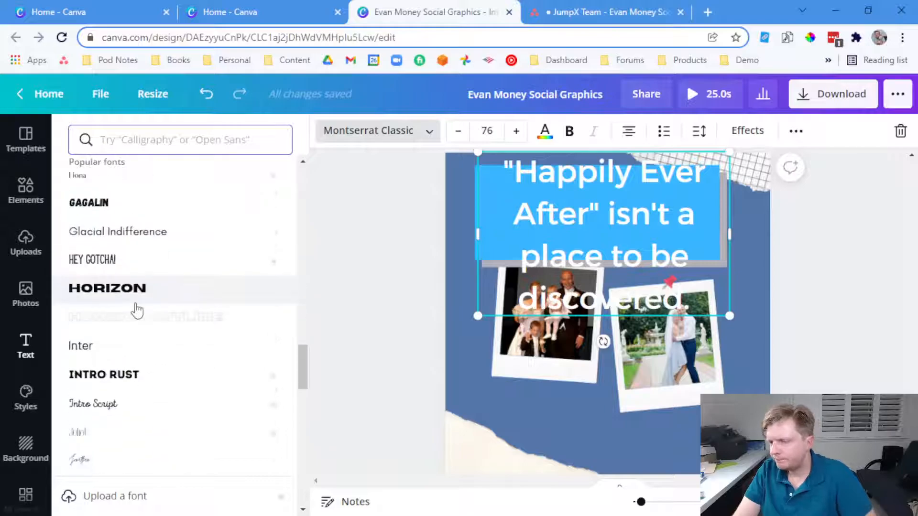
scroll(136, 309, down, 6)
click(144, 283)
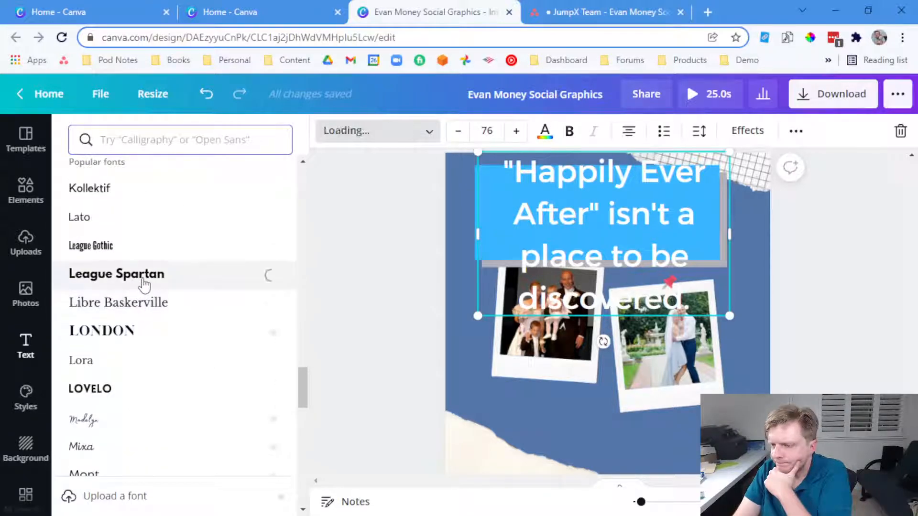
click(143, 301)
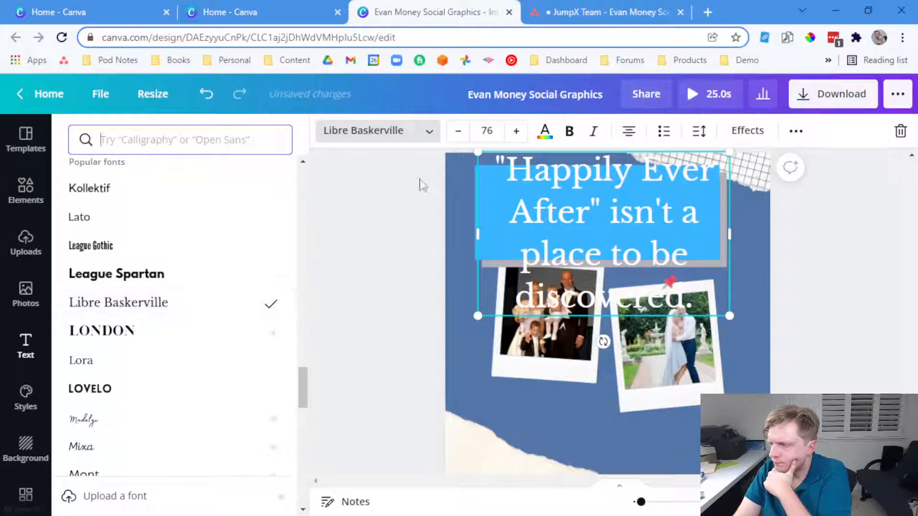
click(488, 133)
Apply size 35, break the quote before 'isn't', and reposition it on the blue rectangle
key(Return)
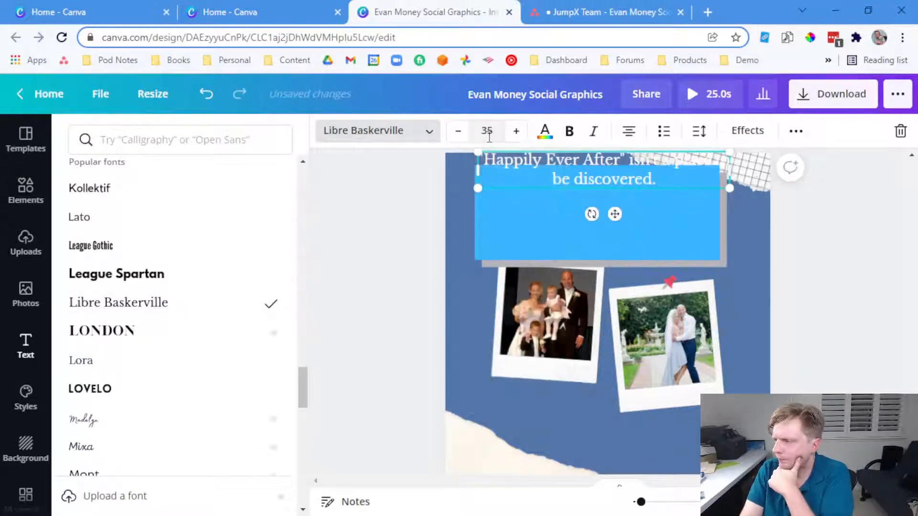
click(424, 198)
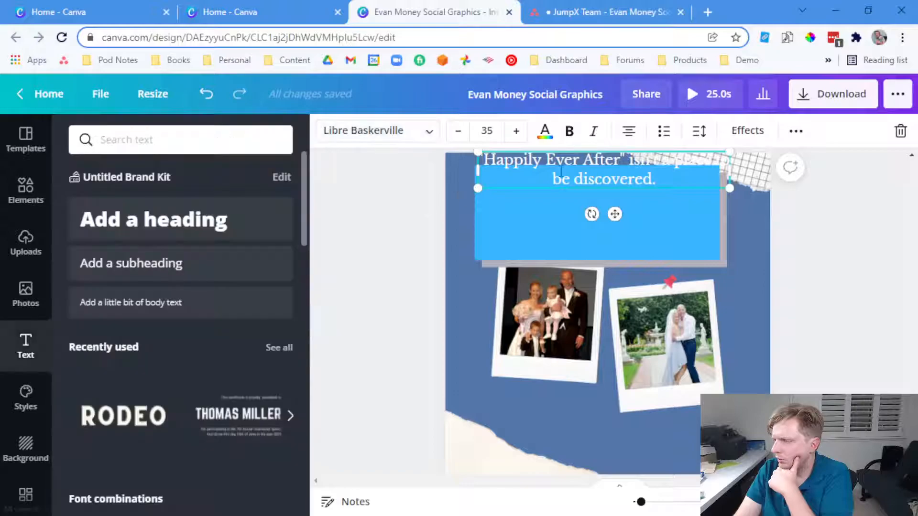
click(781, 197)
drag(624, 171, 637, 199)
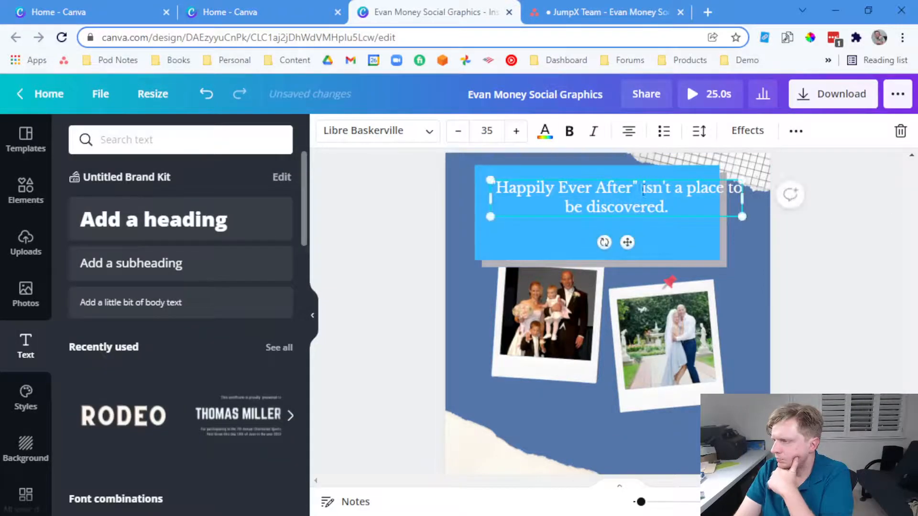
key(Return)
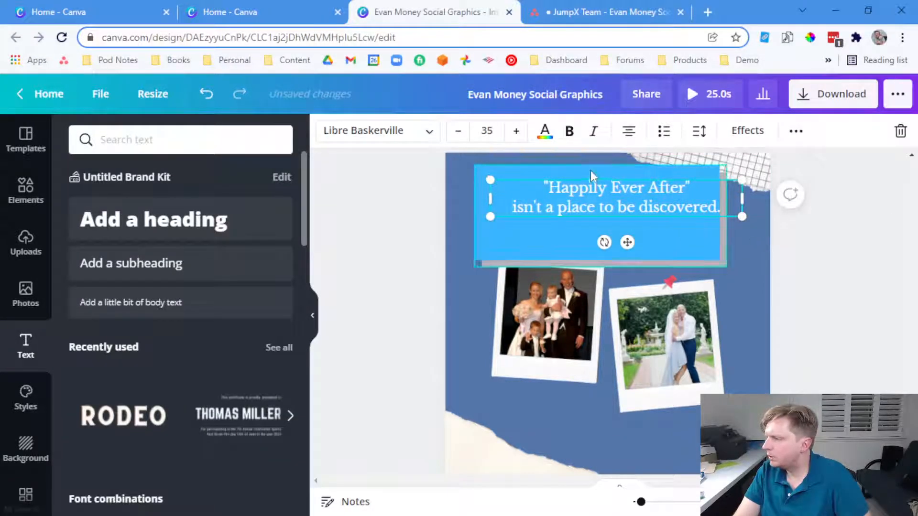
click(868, 260)
drag(669, 208, 654, 221)
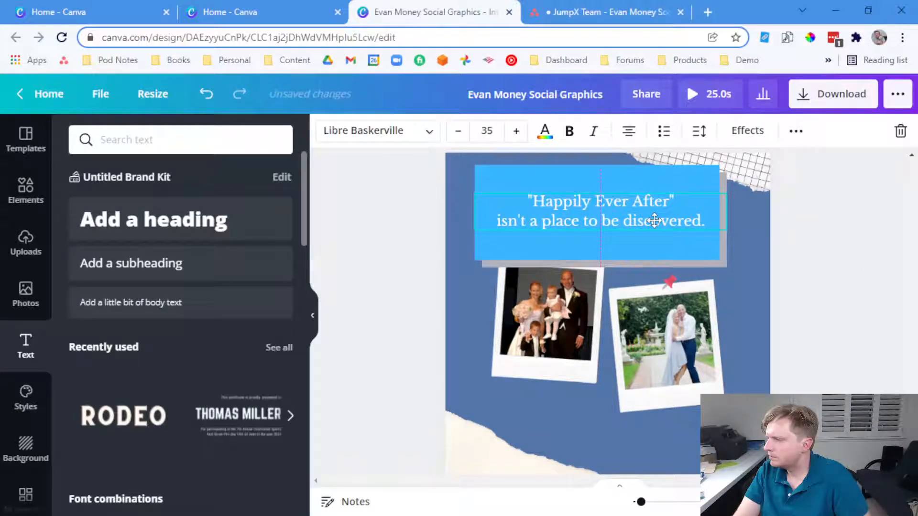
click(887, 257)
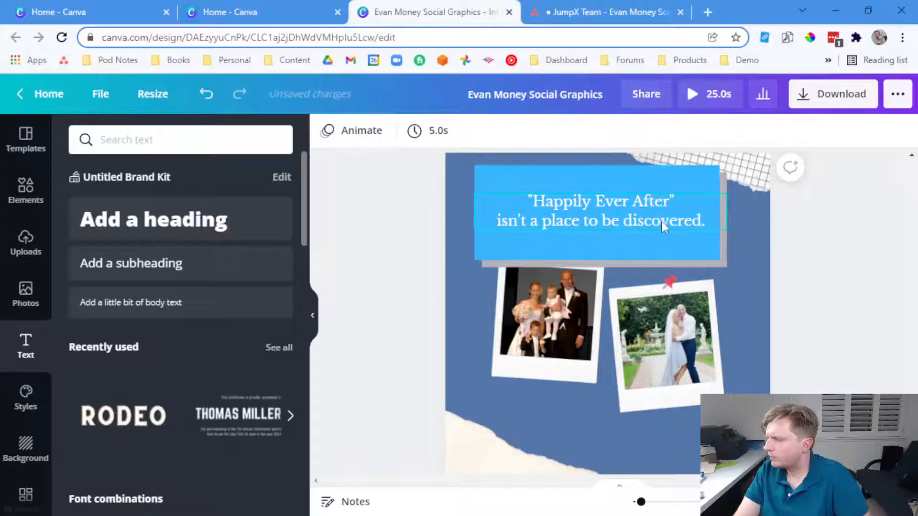
Shorten the blue panel by dragging its bottom edge up
click(631, 259)
drag(601, 266, 603, 201)
click(867, 267)
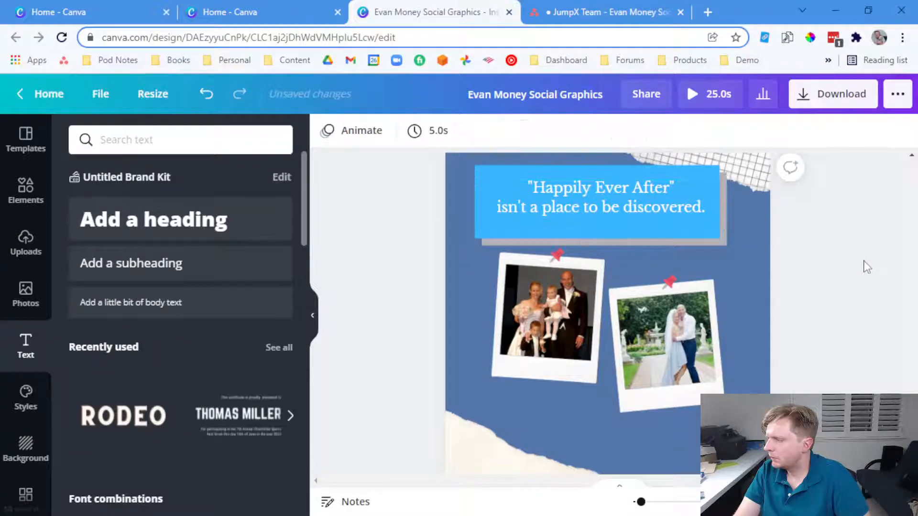
scroll(861, 271, down, 2)
Move the wedding photo up under the banner and bring it forward one layer
drag(699, 254, 690, 219)
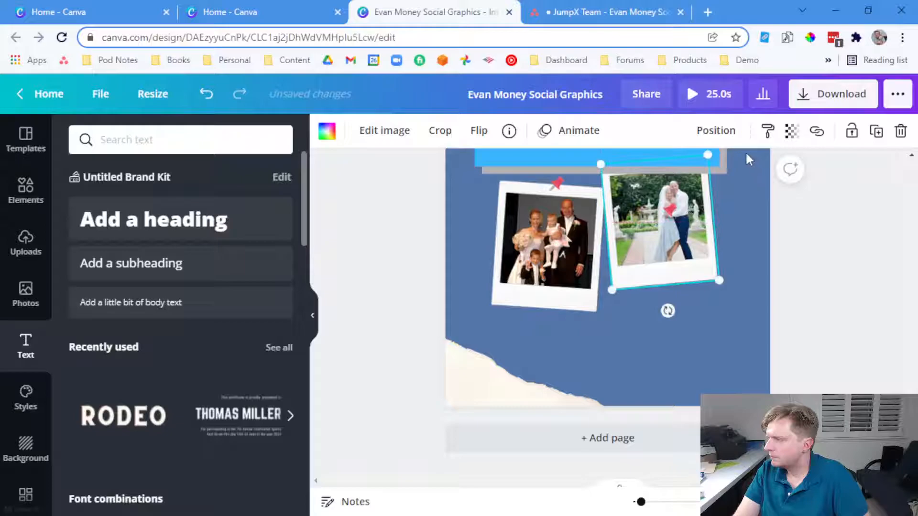
click(716, 130)
click(508, 175)
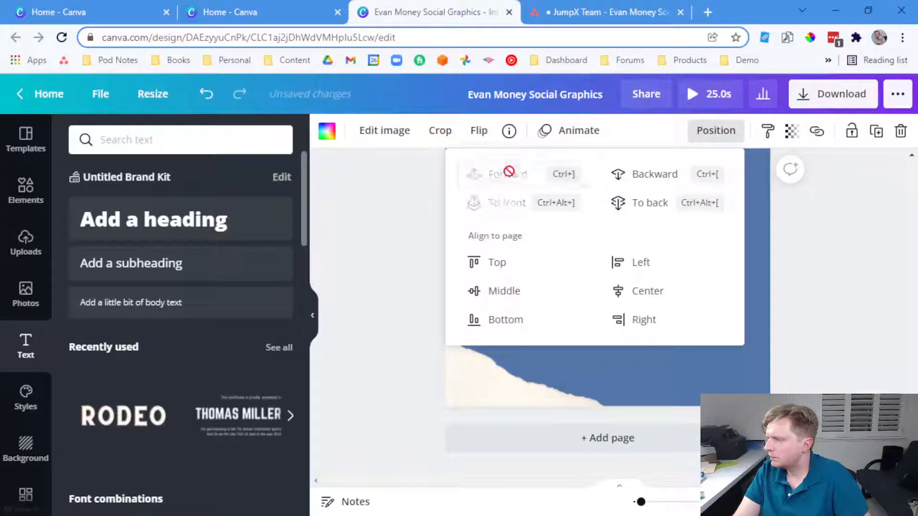
click(756, 296)
Raise the family photo in front of the panel, tilt it 10°, and overlap the wedding photo
scroll(763, 307, up, 3)
scroll(763, 307, down, 1)
drag(562, 330, 549, 300)
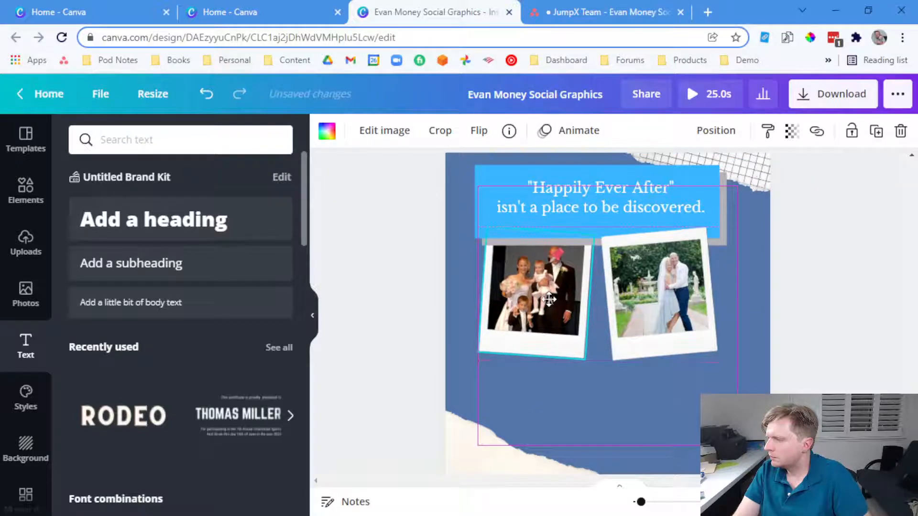
click(716, 131)
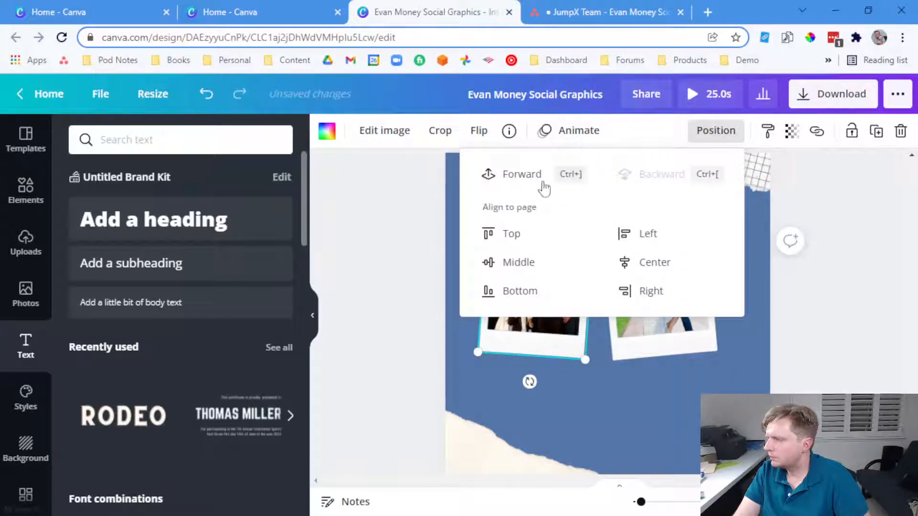
click(522, 174)
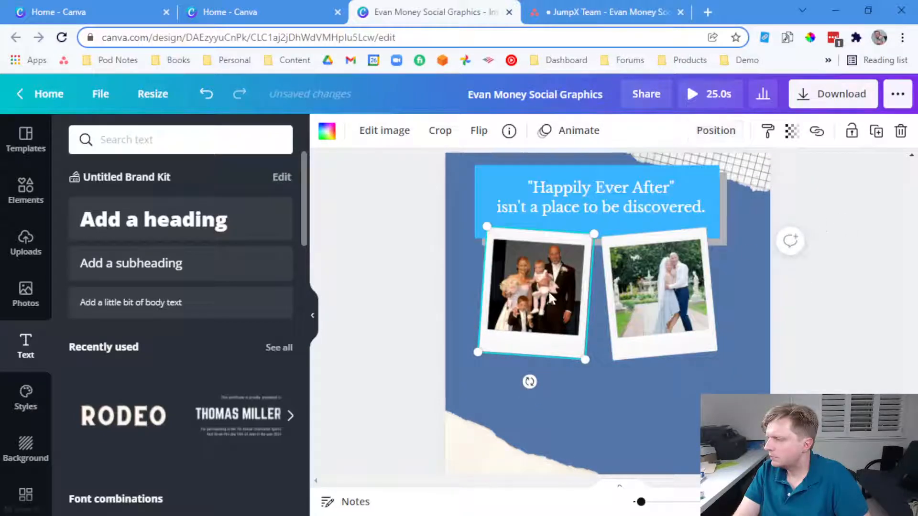
drag(530, 381, 555, 404)
click(642, 338)
drag(642, 339, 626, 340)
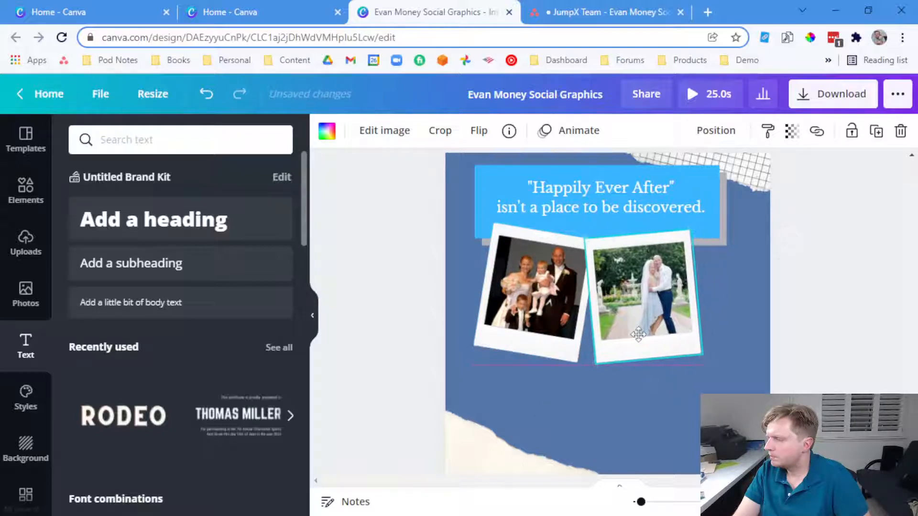
Duplicate the blue panel and move the copy to the bottom of the page
click(715, 225)
key(ctrl+c)
key(ctrl+v)
drag(701, 241, 696, 444)
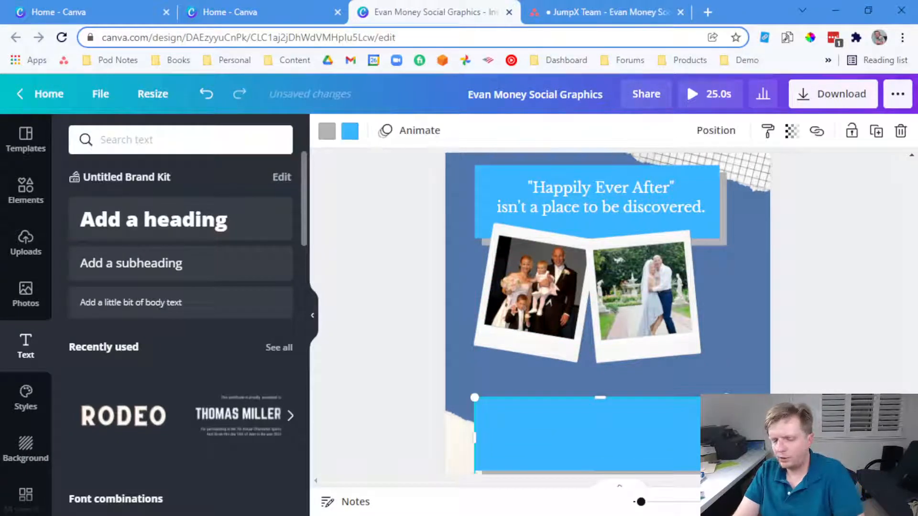
Delete the duplicate blue panel and place a copy of the quote text box at the page bottom
key(Delete)
click(616, 207)
key(ctrl+c)
key(ctrl+v)
drag(615, 210, 598, 422)
Replace the bottom copy's text with the second half of the quote from the Asana task
click(550, 14)
drag(401, 244, 236, 259)
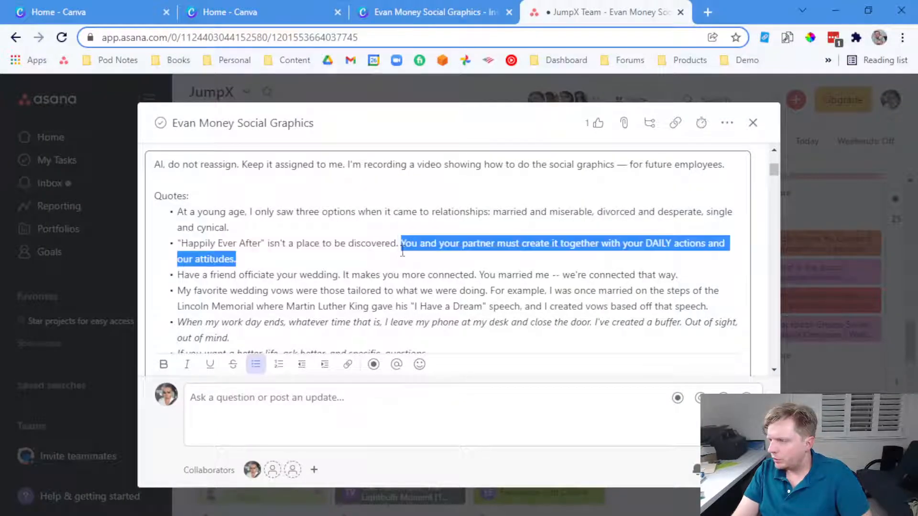
click(436, 14)
double_click(544, 410)
key(ctrl+v)
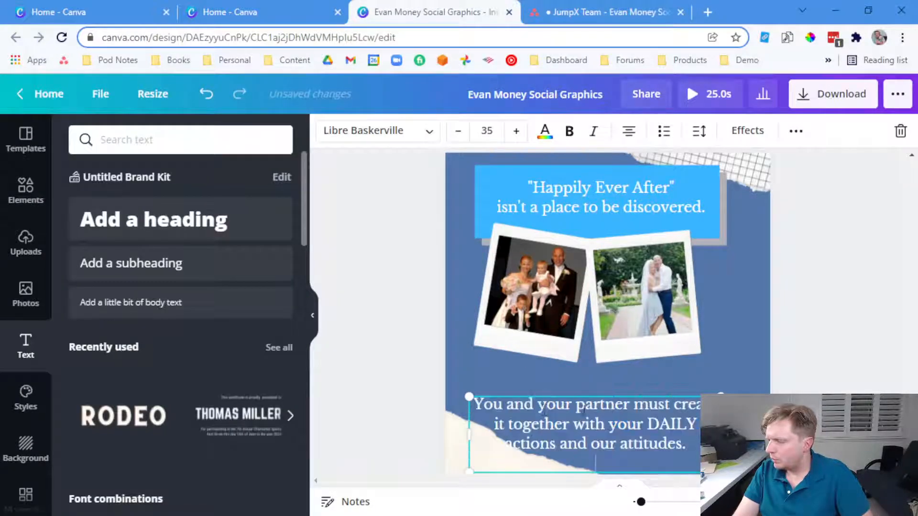
Break the quote before 'must' and after 'together', remove 'our', and widen it to three lines
click(637, 409)
key(Return)
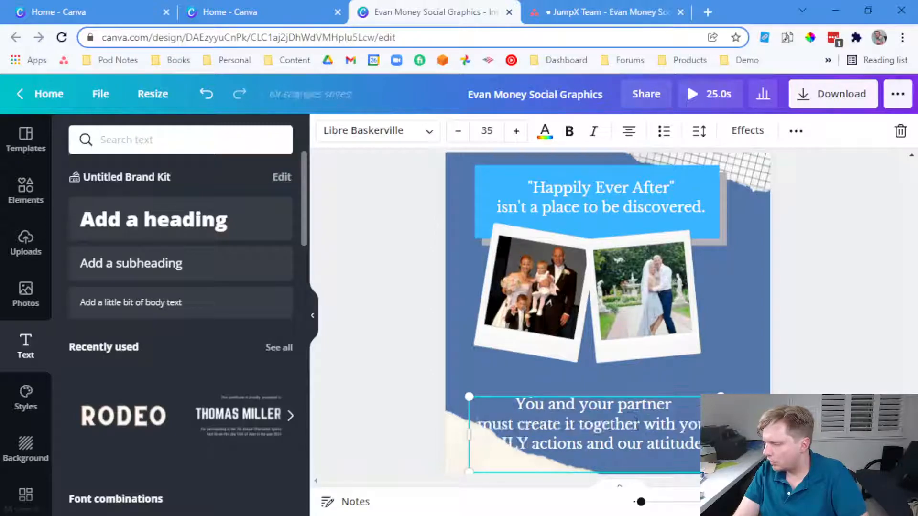
click(645, 424)
key(Return)
click(739, 441)
click(687, 443)
key(BackSpace)
click(801, 388)
scroll(799, 388, down, 1)
drag(627, 355, 591, 330)
drag(697, 339, 662, 353)
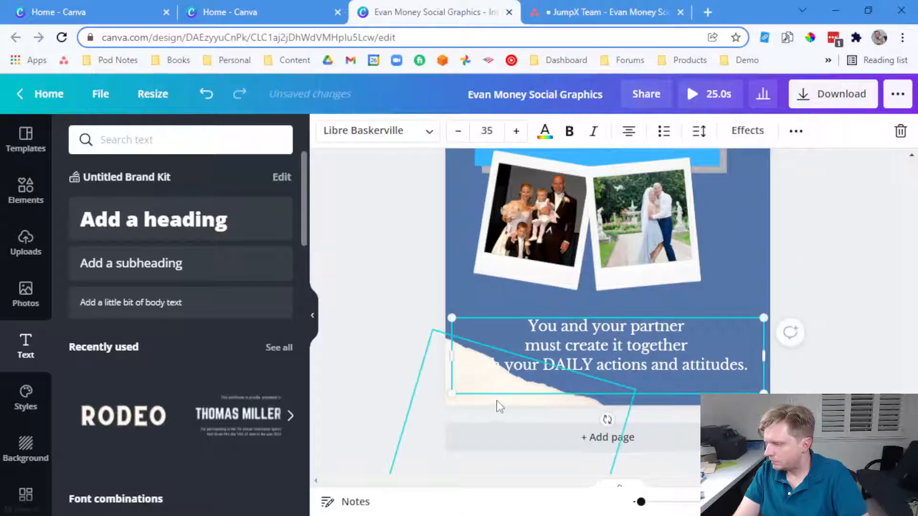
Shift the torn-paper image left and down, and italicize the quote's third line
click(498, 405)
drag(491, 406, 451, 418)
click(553, 366)
triple_click(569, 365)
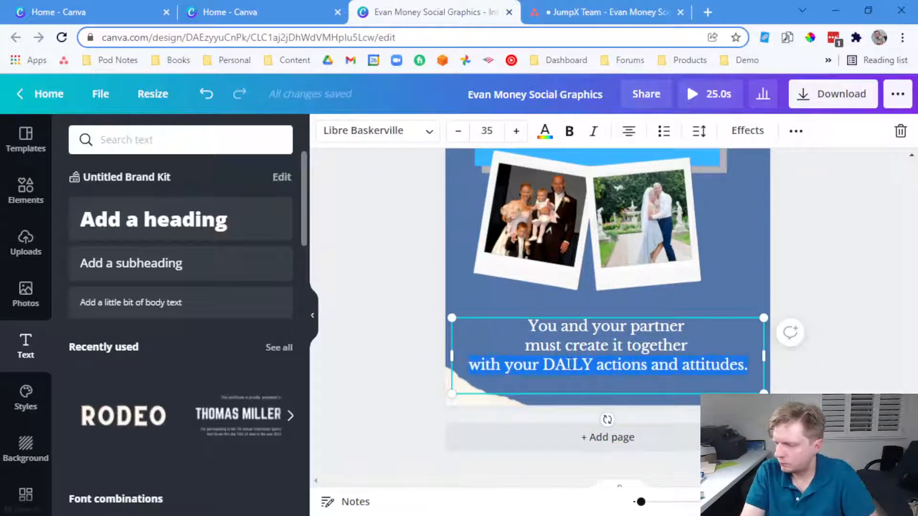
key(ctrl+i)
click(863, 301)
Narrow the bottom quote box and center it under the photos
click(638, 349)
drag(765, 355, 726, 355)
click(748, 343)
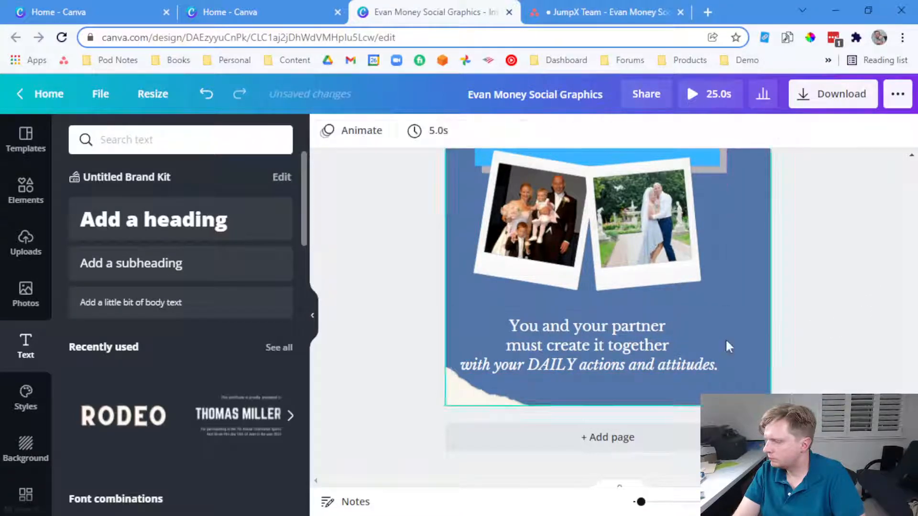
drag(646, 354, 670, 341)
double_click(665, 334)
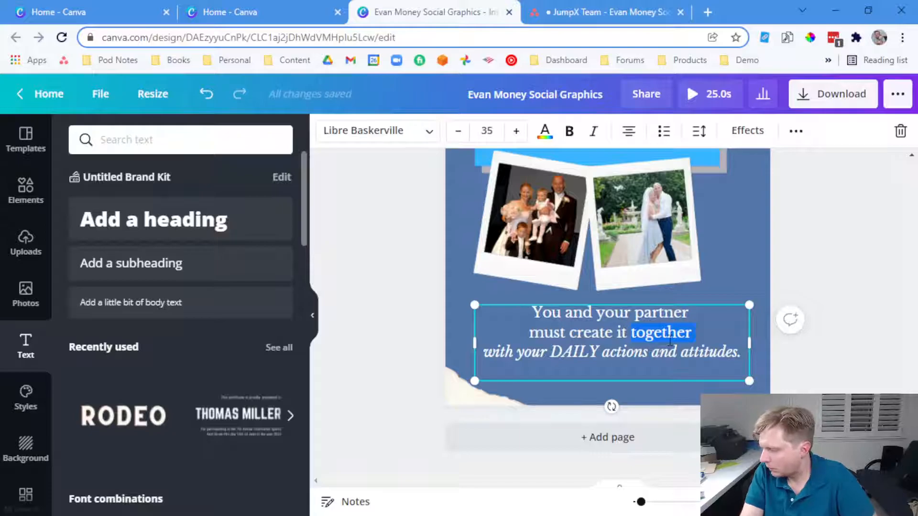
click(670, 341)
click(826, 272)
click(660, 337)
drag(660, 338, 651, 330)
click(837, 286)
Duplicate the Happily Ever After quote box and move the copy down the page
scroll(836, 286, up, 4)
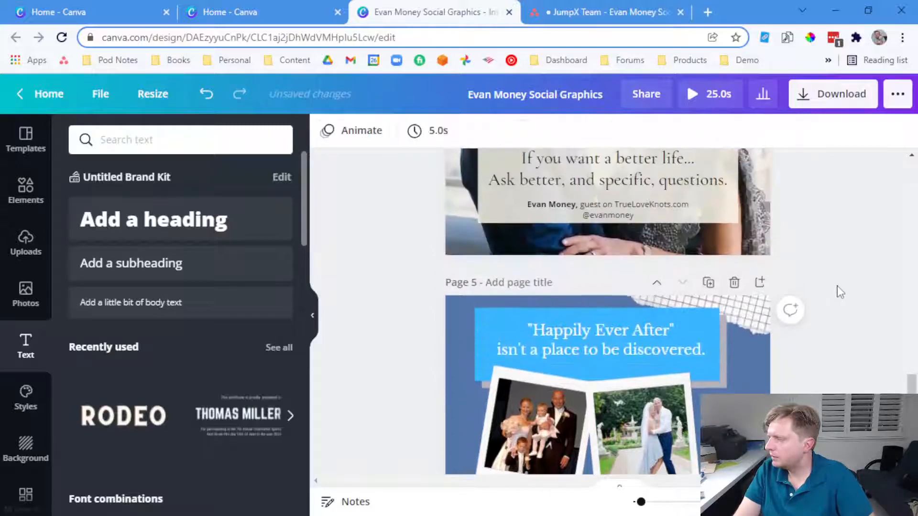
scroll(813, 289, down, 1)
click(601, 266)
key(ctrl+c)
key(ctrl+v)
drag(601, 263, 656, 398)
scroll(680, 384, down, 3)
drag(708, 283, 696, 399)
Replace the copy's text with the author's name and, on a second line, the website address
double_click(696, 390)
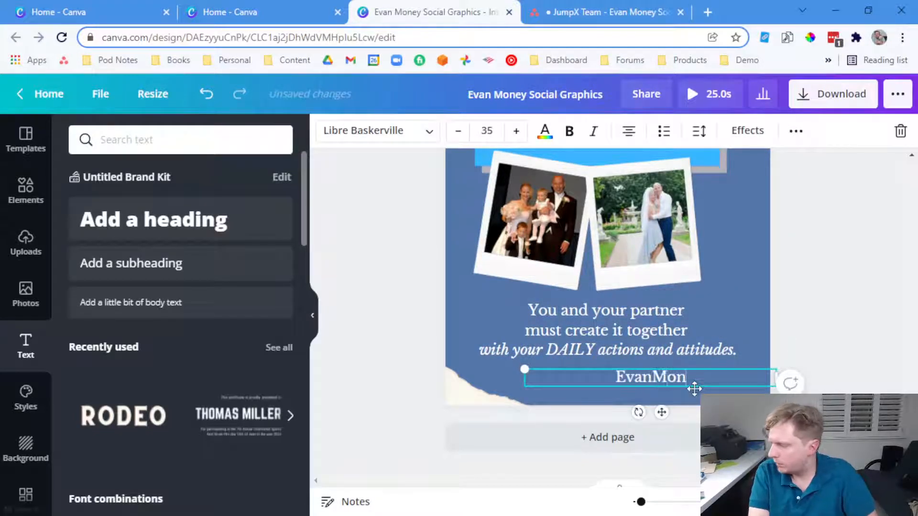
text(Money)
key(Return)
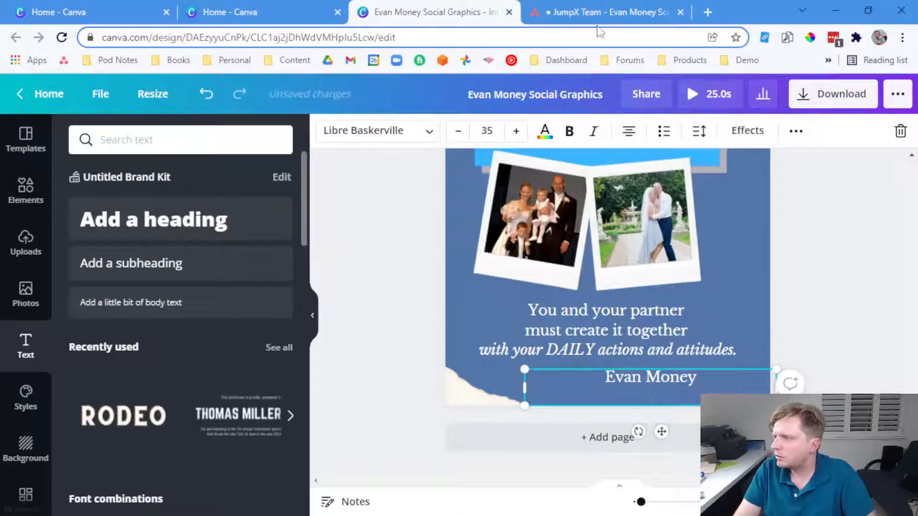
click(602, 12)
scroll(323, 307, down, 5)
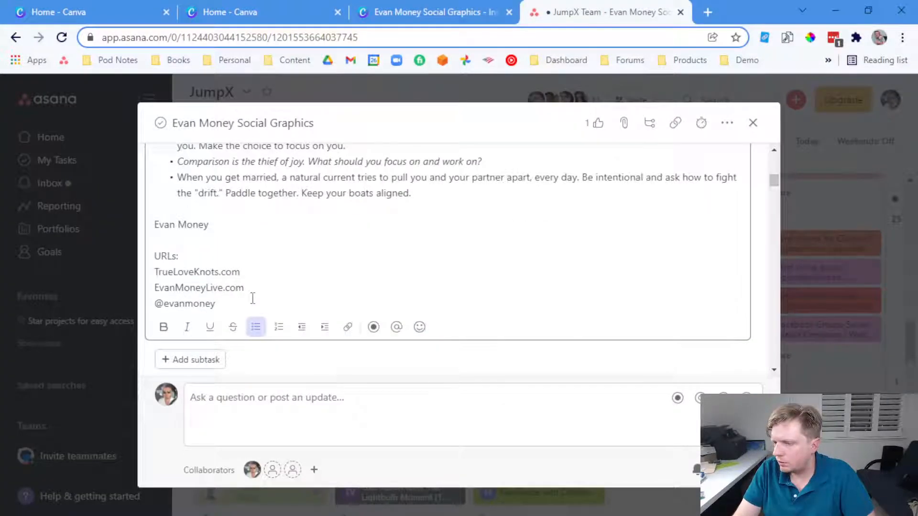
click(452, 11)
text(EvanMoneyLive.com)
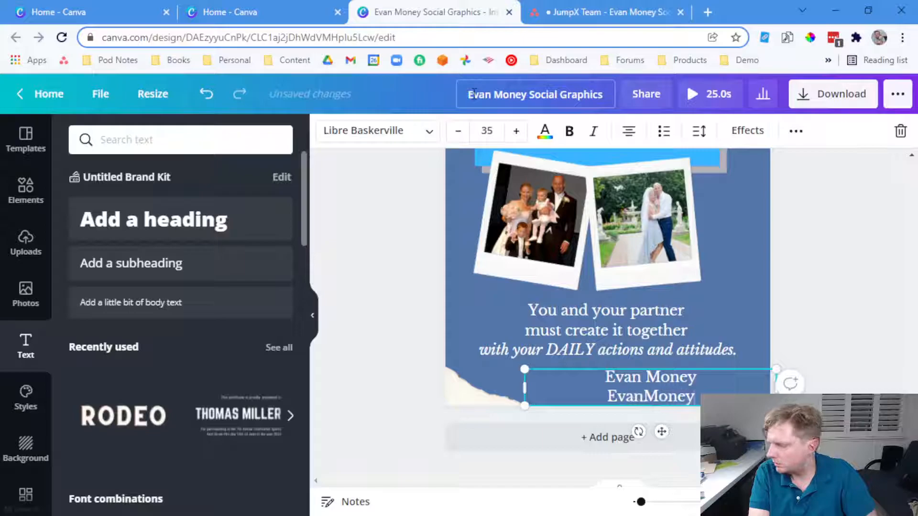
Right-align the footer at font size 25, narrow it, and move it to the bottom-right corner
key(ctrl+a)
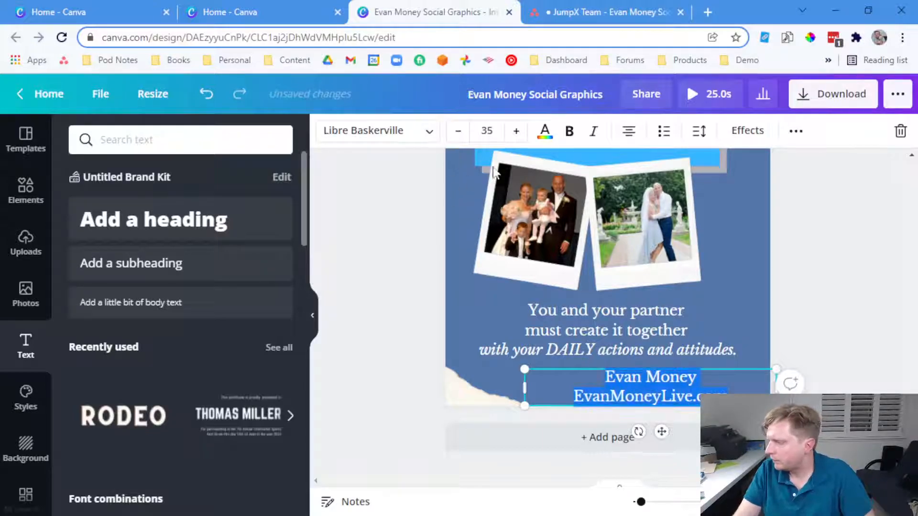
click(635, 135)
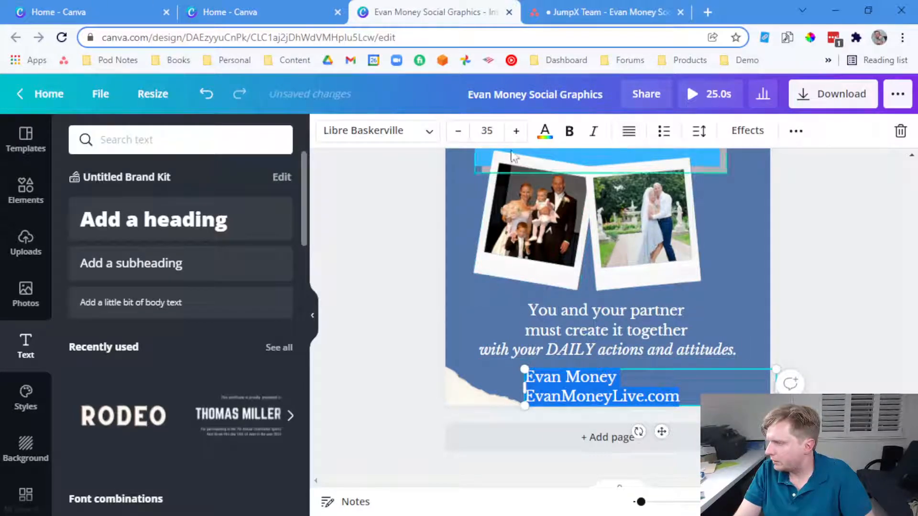
click(629, 131)
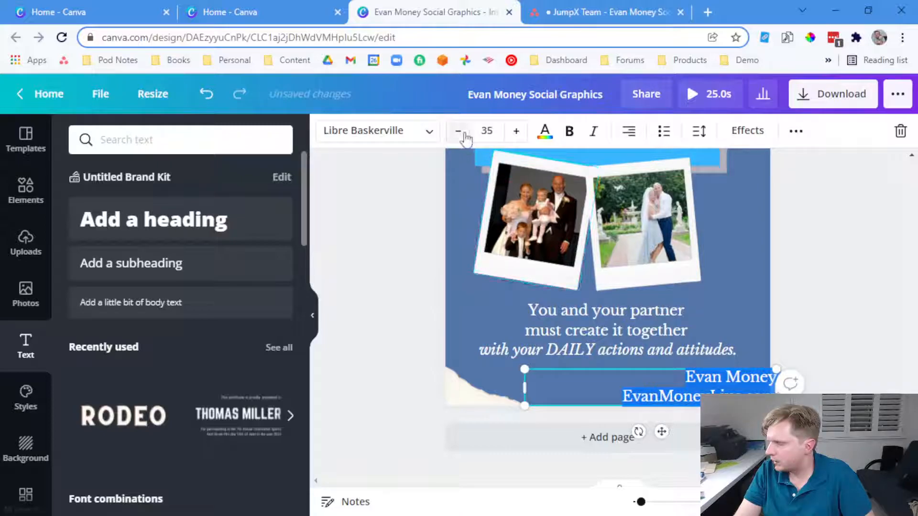
click(485, 132)
text(25)
key(Return)
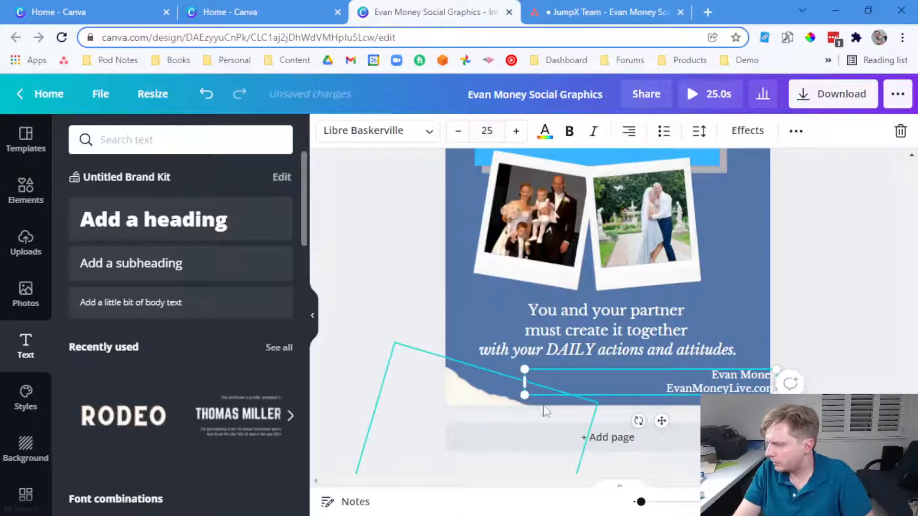
drag(525, 381, 643, 381)
mouse_move(699, 385)
mouse_down()
mouse_move(689, 387)
mouse_move(707, 388)
mouse_up()
Make the surname in the footer bold
double_click(742, 377)
key(ctrl+b)
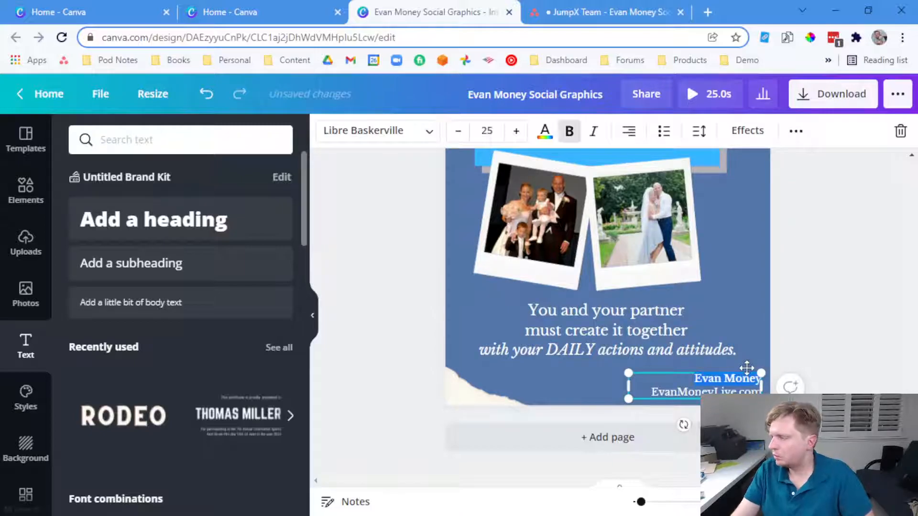
click(787, 338)
scroll(790, 338, up, 1)
scroll(789, 339, up, 2)
scroll(787, 339, down, 1)
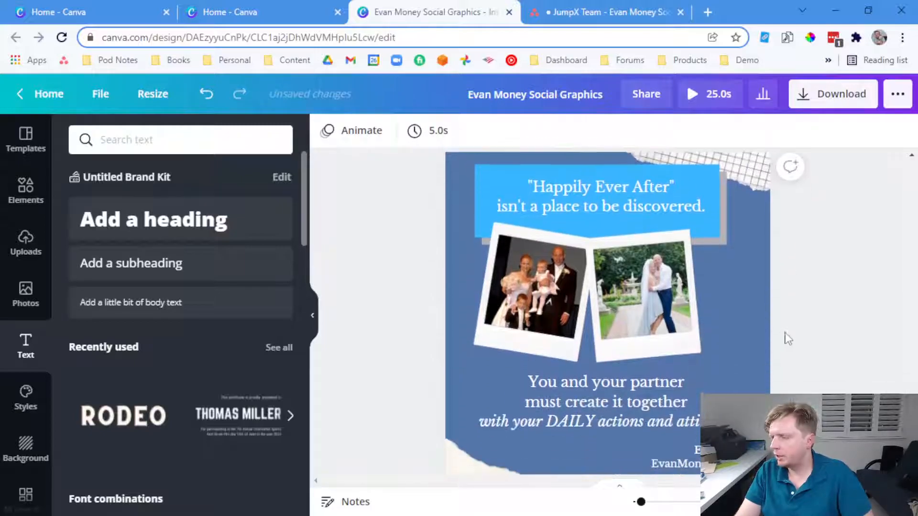
scroll(778, 337, down, 2)
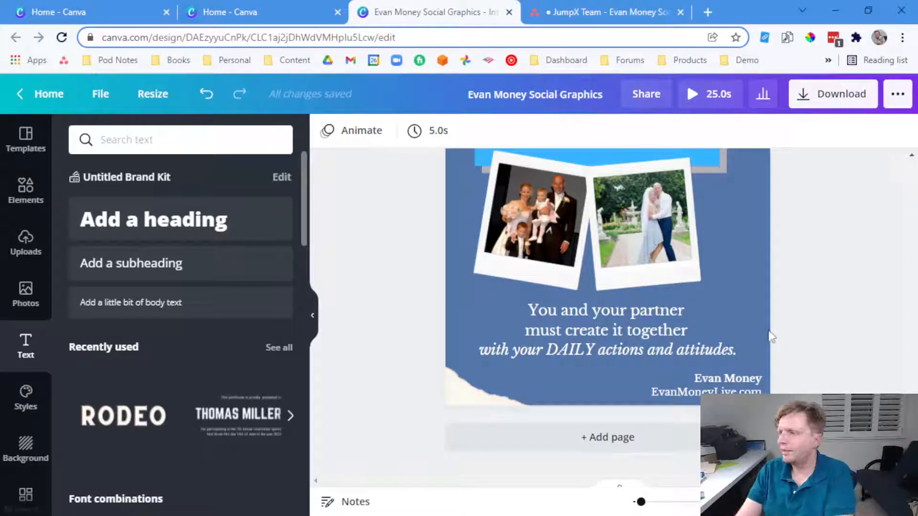
Italicise the Happily Ever After quote in the Asana task description
click(601, 9)
scroll(318, 230, up, 4)
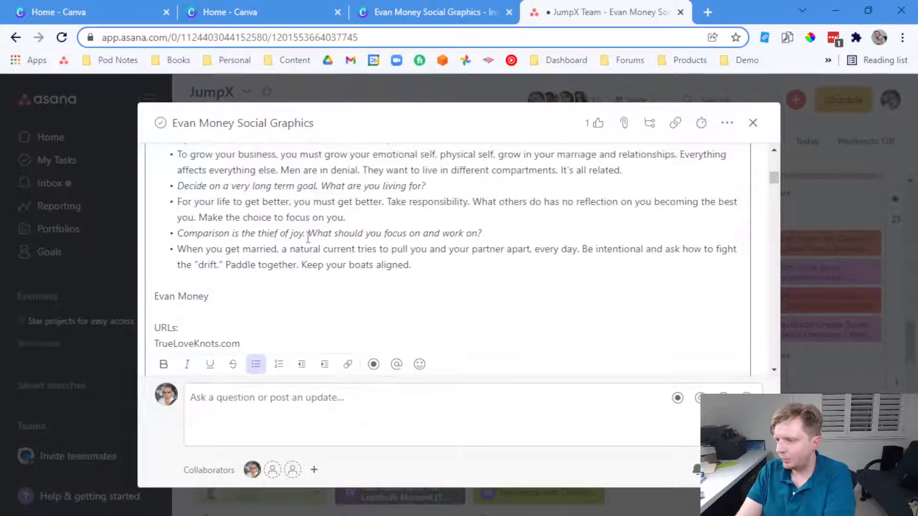
scroll(322, 165, up, 2)
click(268, 256)
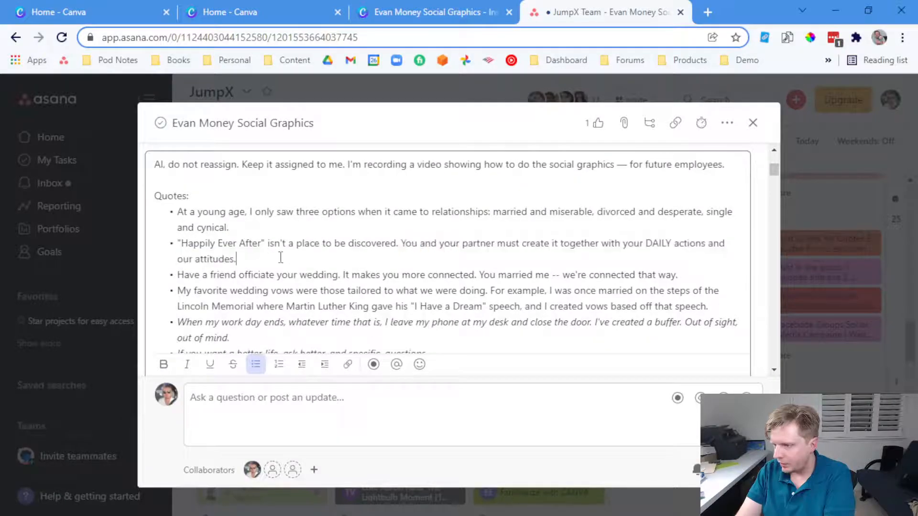
key(shift+Home)
key(shift+Up)
key(ctrl+i)
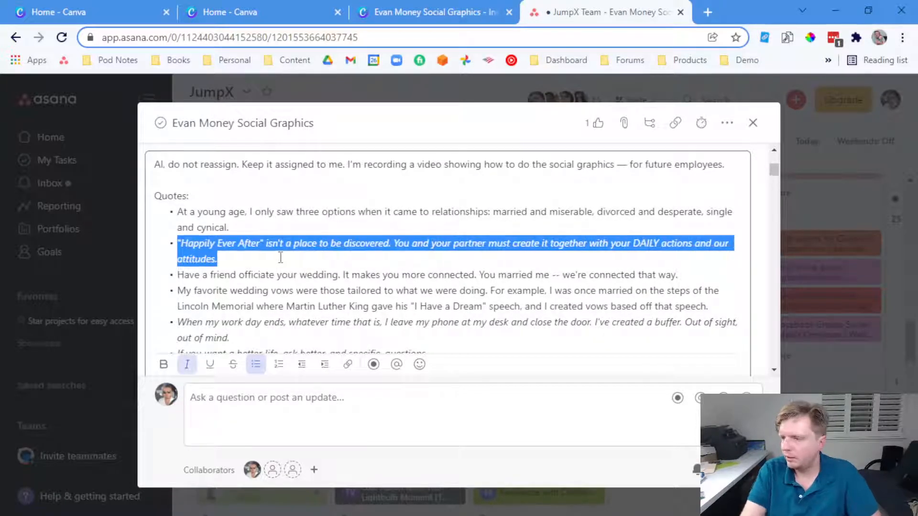
key(Right)
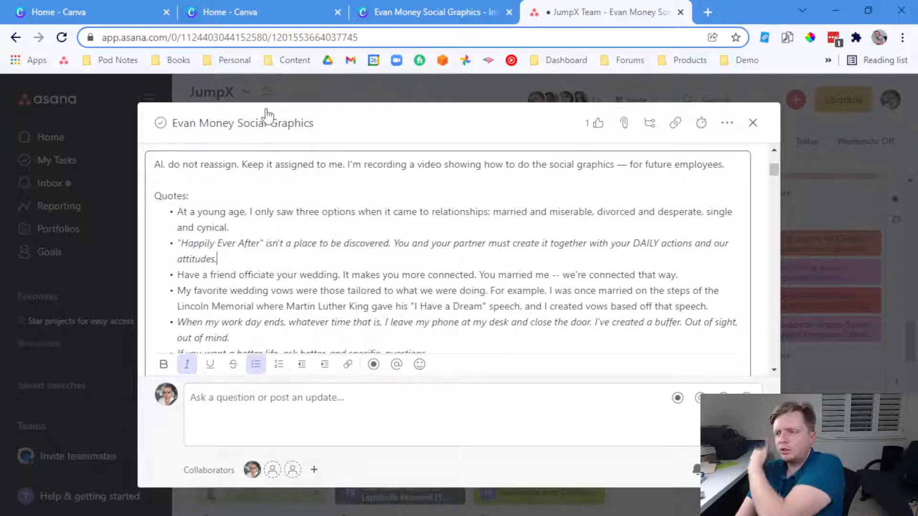
Review the task's quotes, highlighting 'divorced and desperate', then return to the Canva design
scroll(310, 265, down, 3)
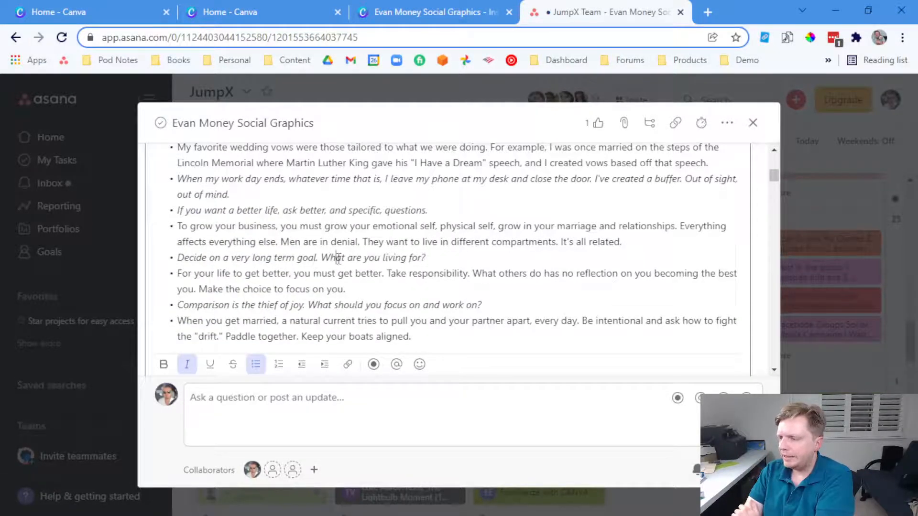
scroll(338, 258, down, 2)
scroll(362, 243, up, 3)
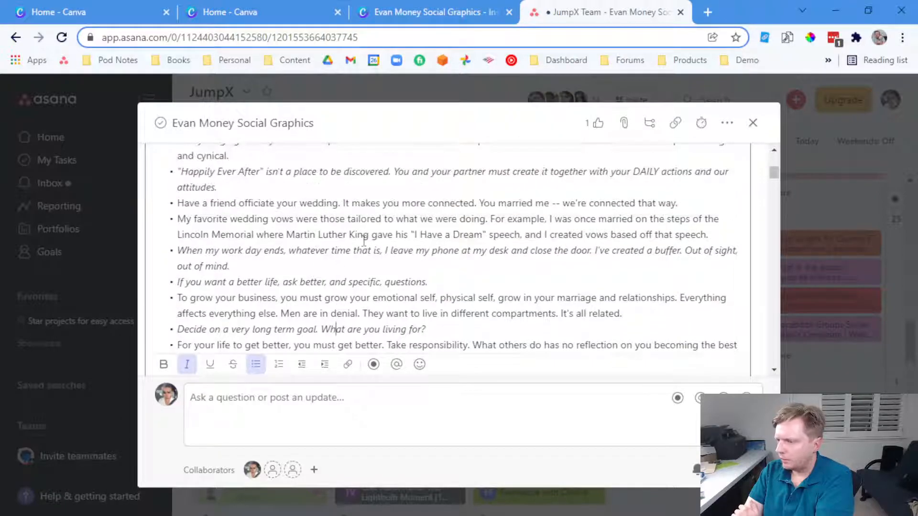
scroll(395, 199, up, 3)
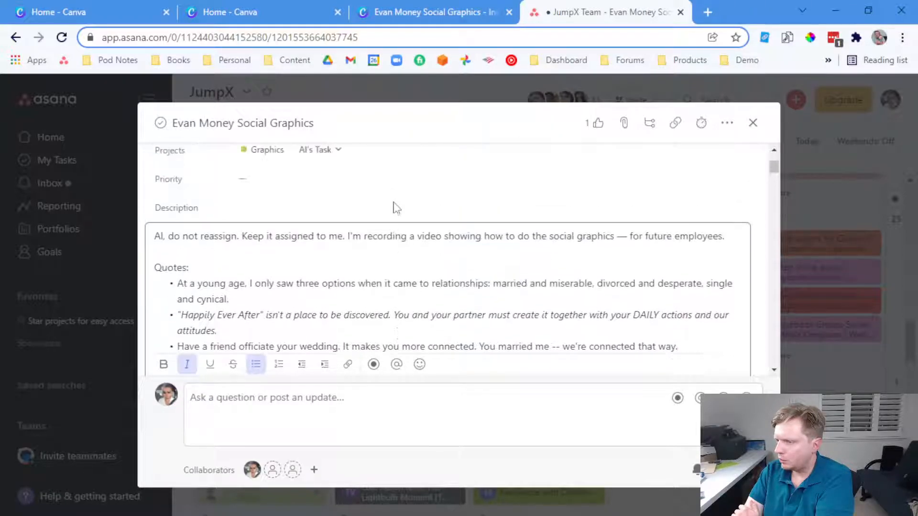
scroll(394, 206, down, 2)
drag(495, 216, 699, 210)
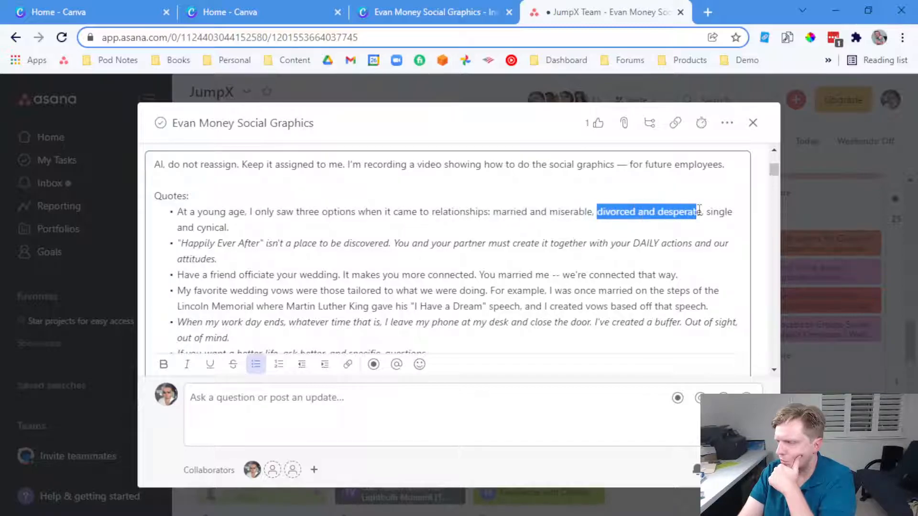
click(685, 228)
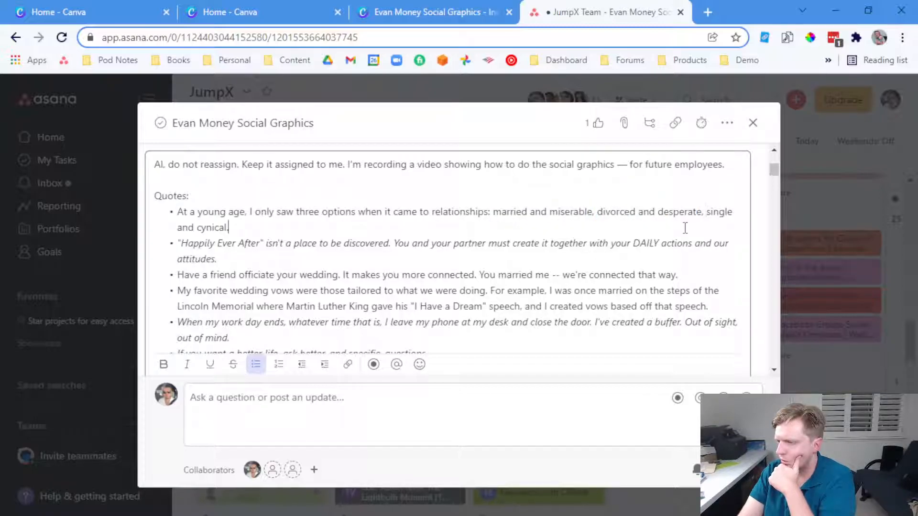
click(463, 6)
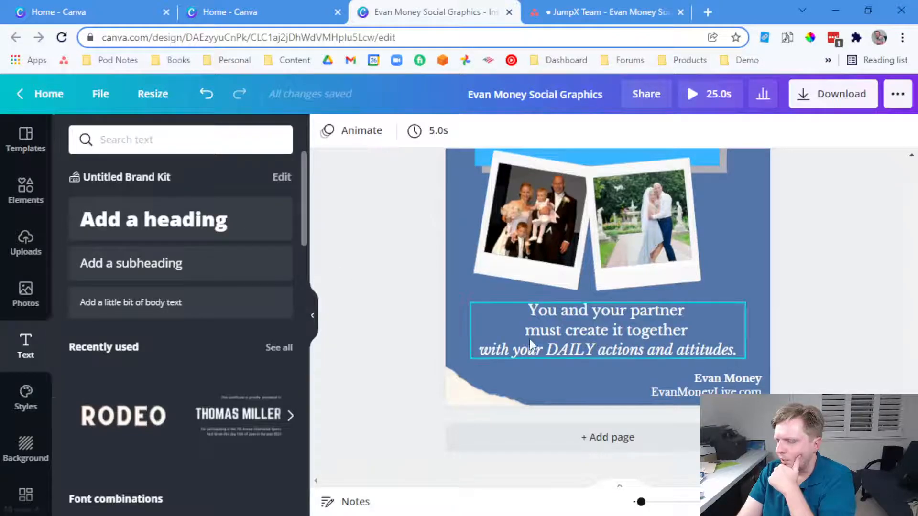
Add a new blank page and browse the Travel Instagram Post templates
click(580, 438)
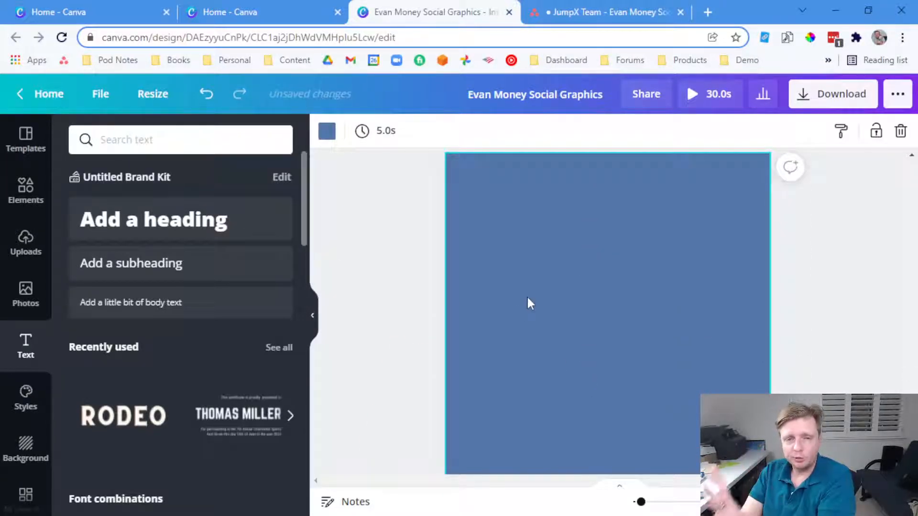
click(26, 139)
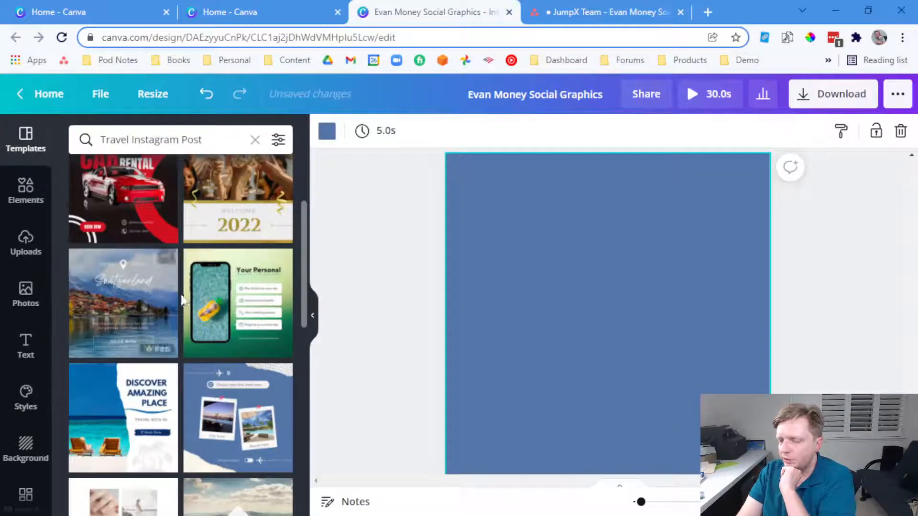
scroll(187, 305, down, 2)
scroll(188, 306, down, 8)
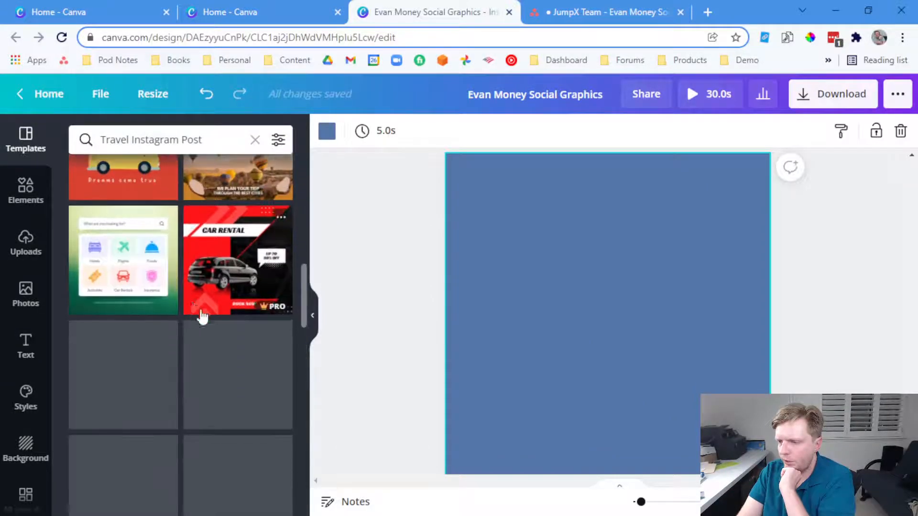
scroll(249, 353, down, 2)
scroll(248, 352, down, 2)
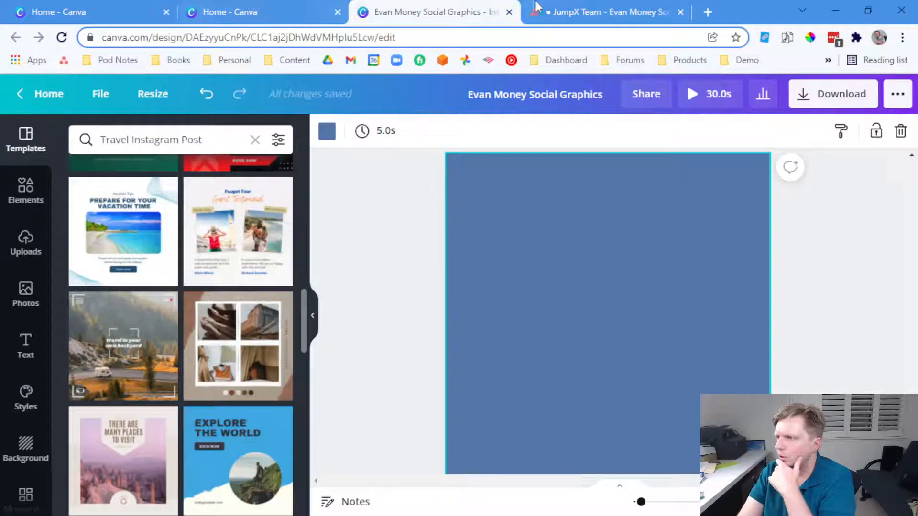
Check the quotes in the Asana task and look through the uploaded images
click(569, 12)
click(448, 13)
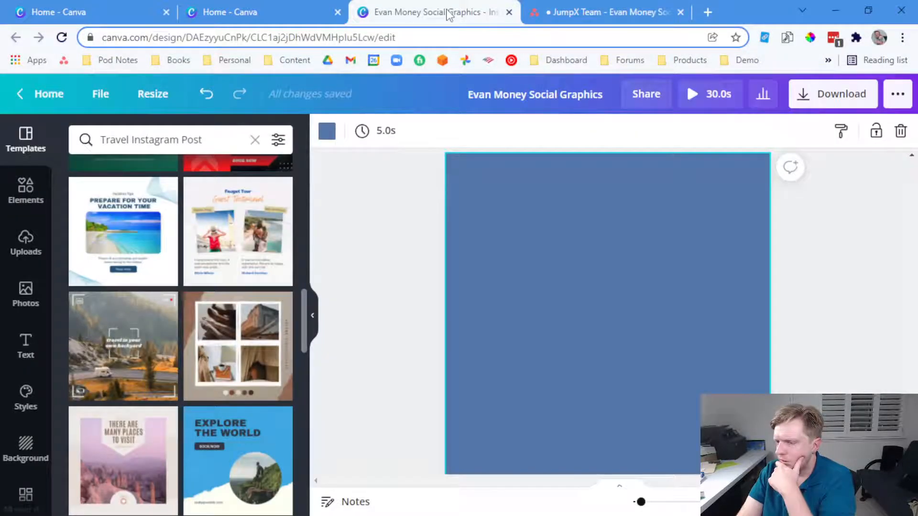
click(580, 4)
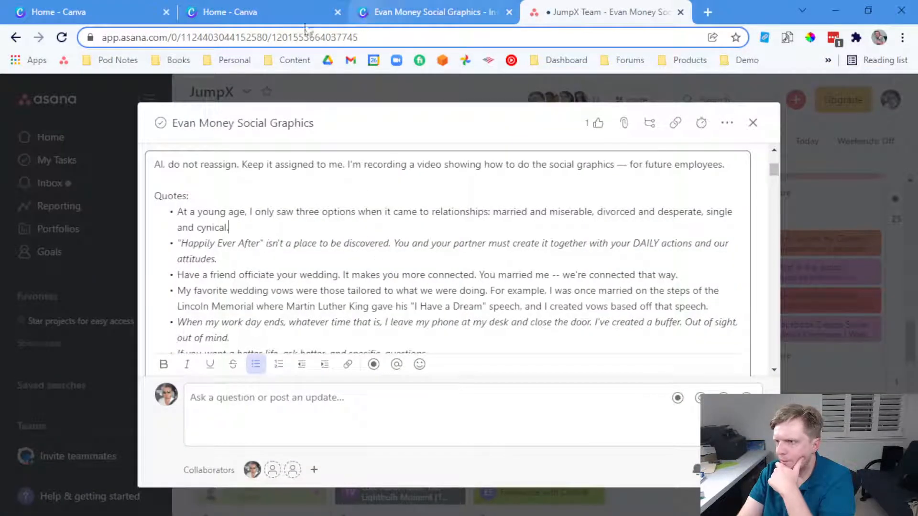
click(229, 12)
click(372, 7)
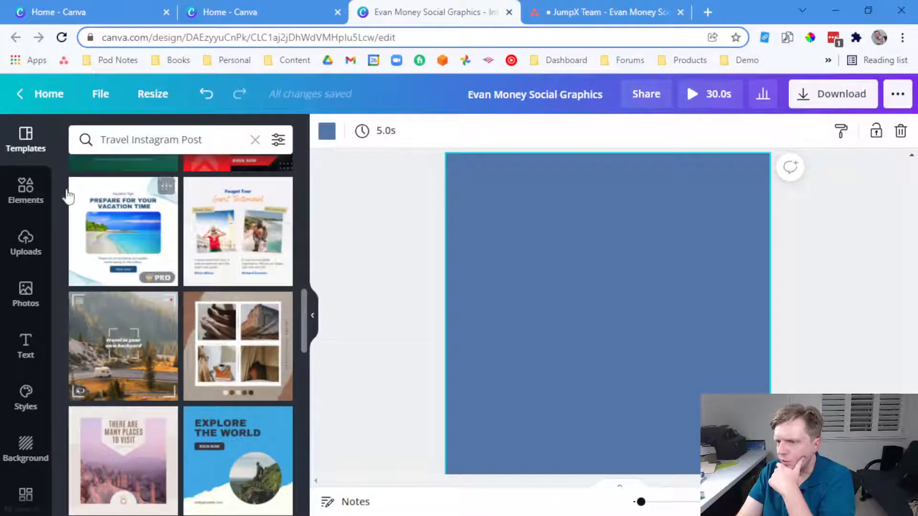
click(26, 239)
scroll(193, 406, down, 2)
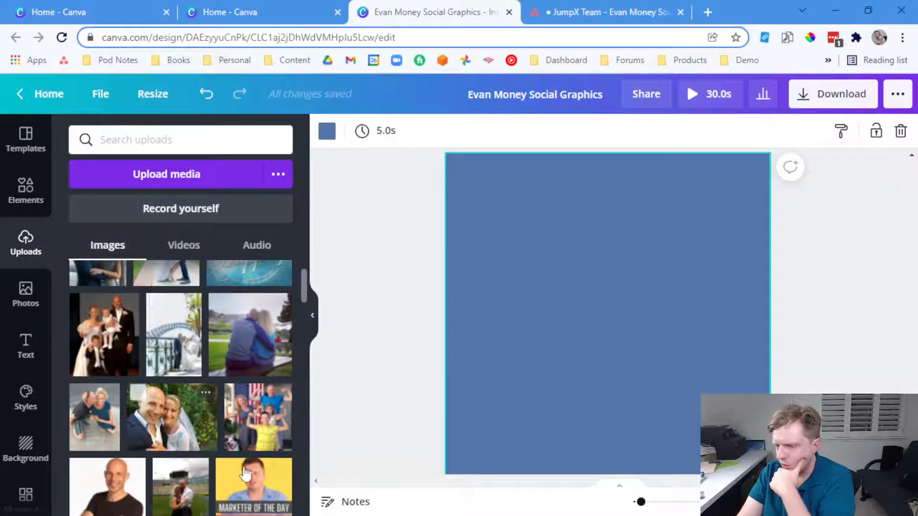
scroll(246, 473, down, 2)
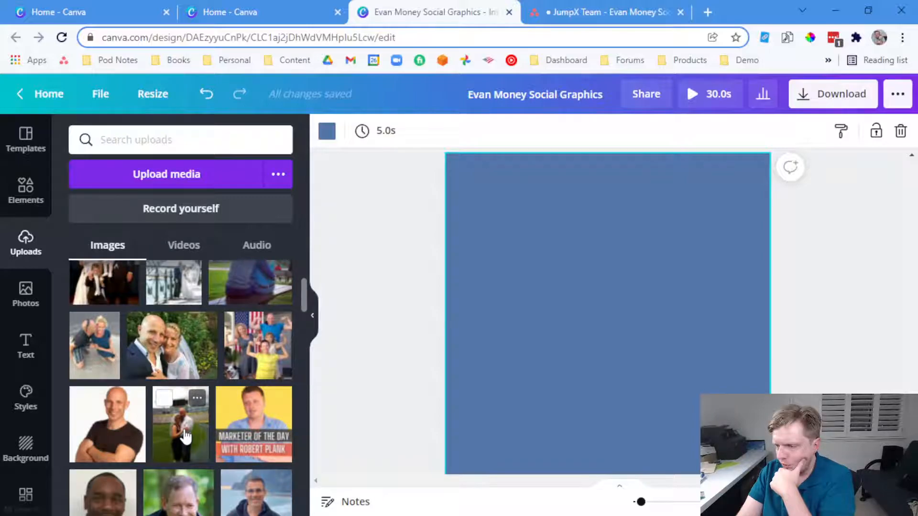
scroll(185, 436, up, 3)
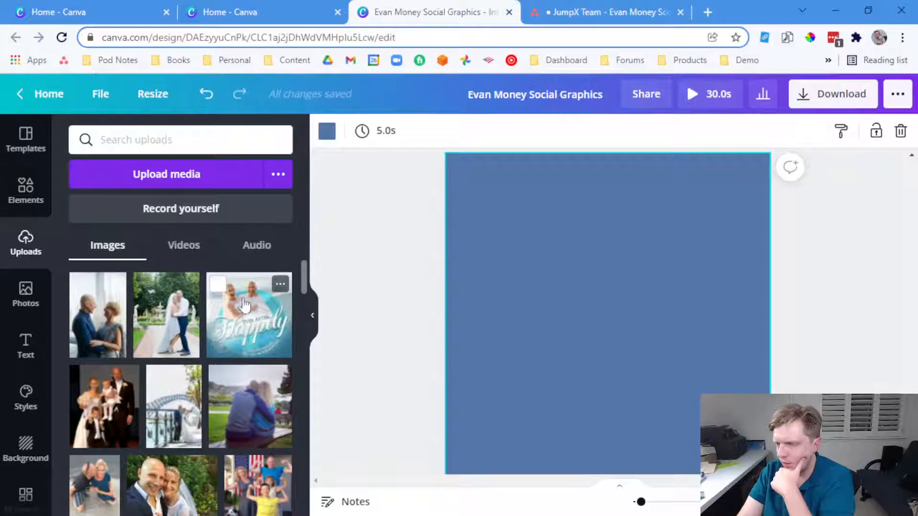
Apply the 'Prepare for your vacation time' template to the new page
click(227, 7)
click(377, 8)
click(24, 153)
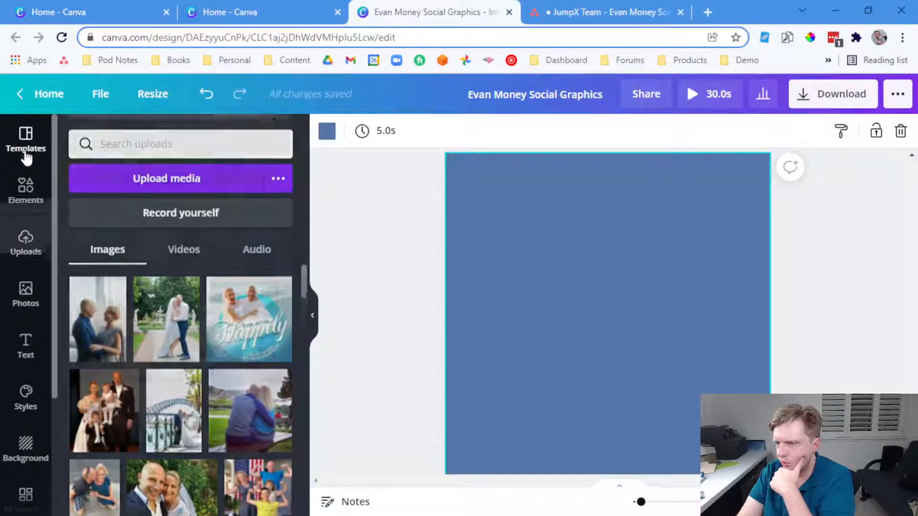
click(125, 233)
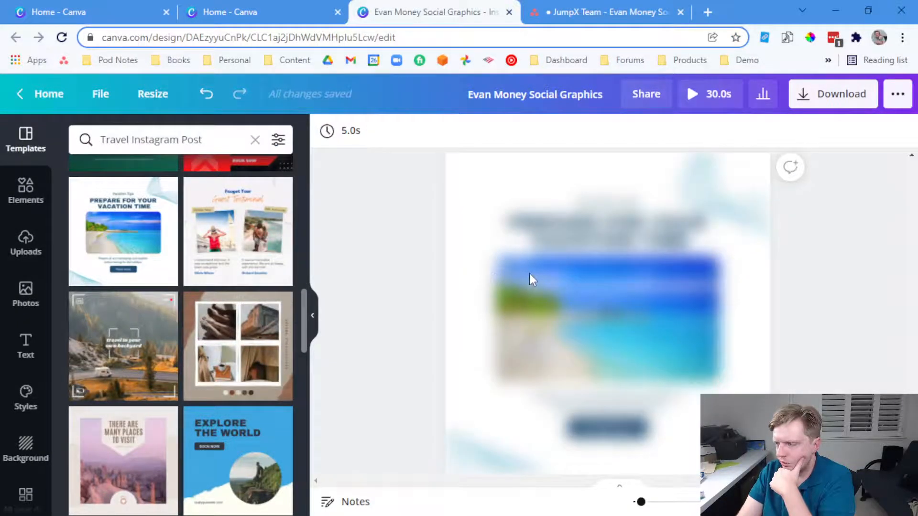
Drop the uploaded Happily Ever After couple photo into the template's frame and shift it down
click(26, 238)
drag(258, 328, 581, 331)
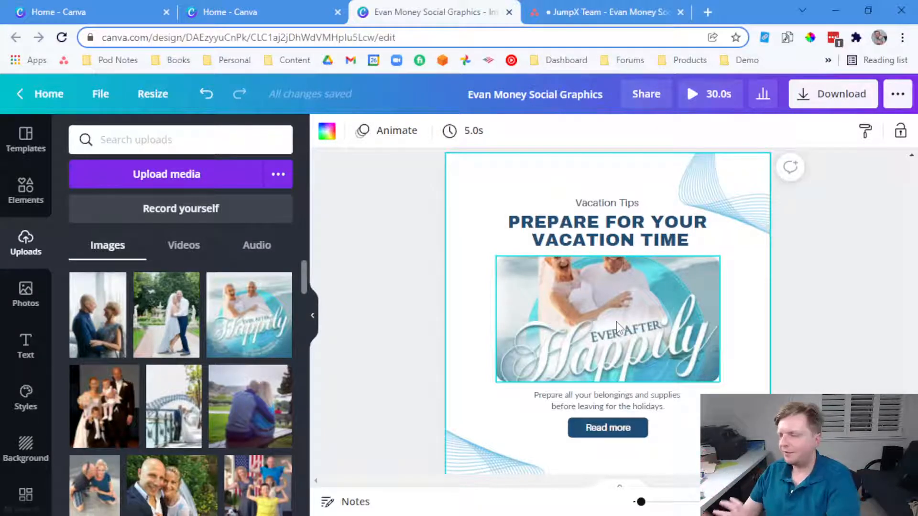
double_click(619, 318)
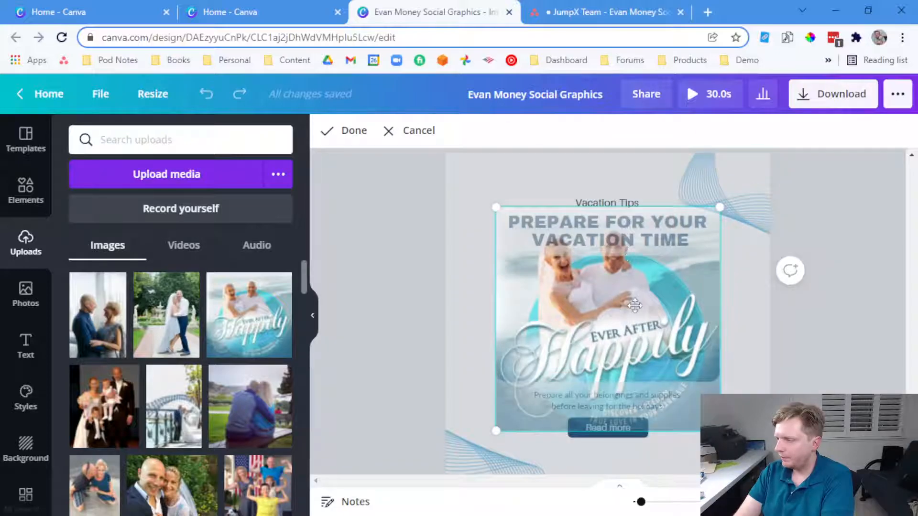
drag(619, 303, 621, 370)
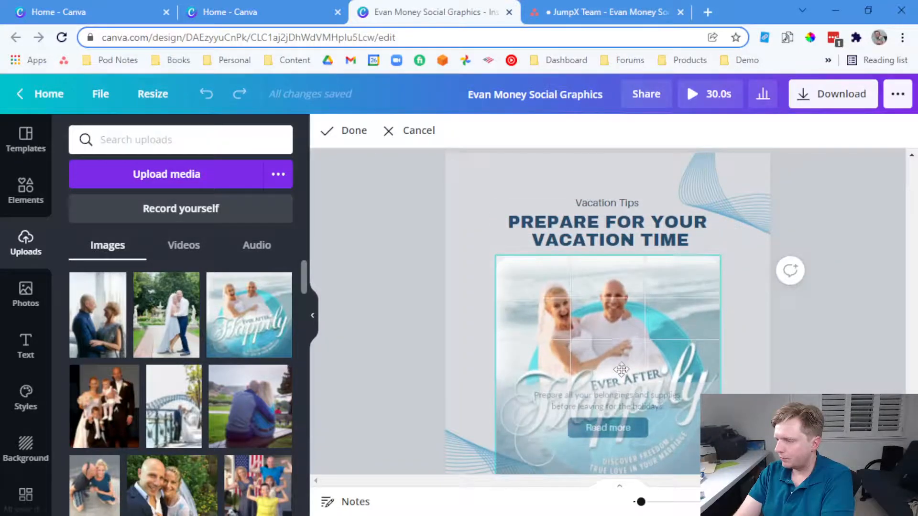
click(738, 336)
Enlarge the couple photo inside its frame and move it down and left
double_click(658, 329)
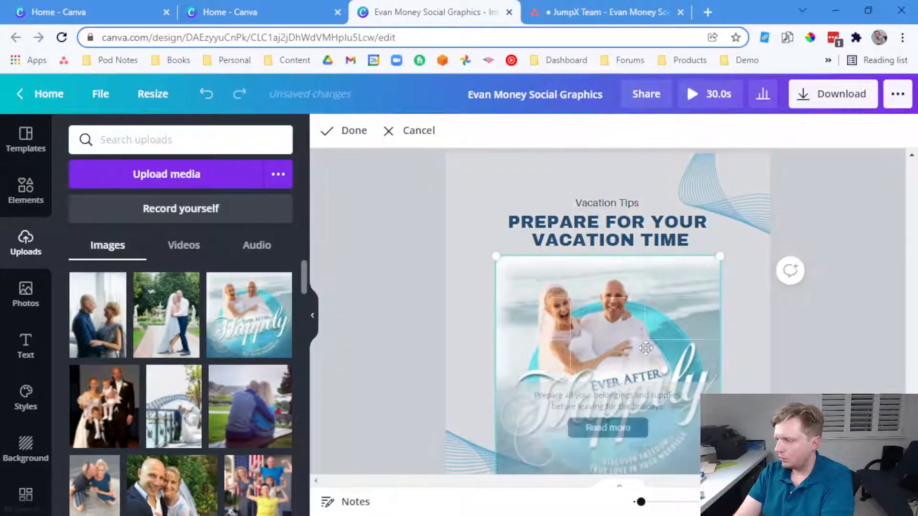
drag(720, 258, 758, 223)
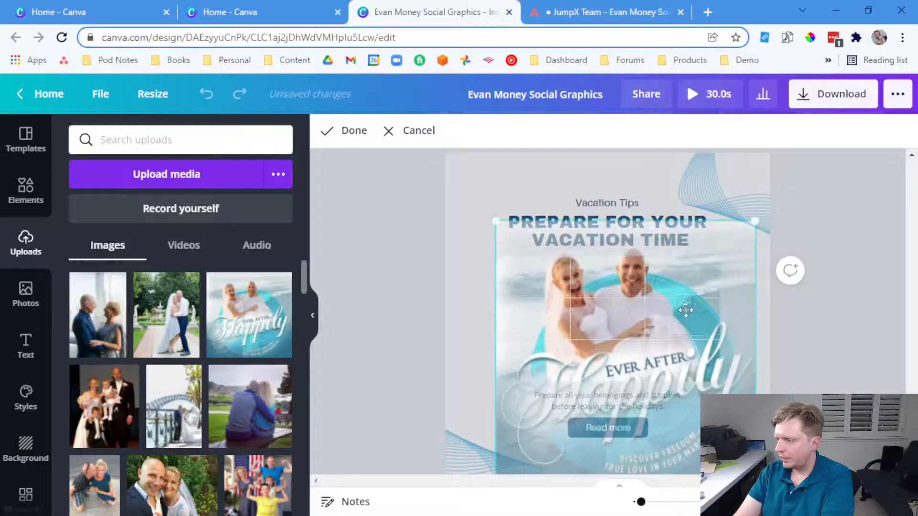
drag(687, 310, 678, 323)
click(833, 349)
double_click(645, 327)
drag(741, 234, 797, 181)
drag(699, 296, 648, 377)
click(818, 323)
Nudge the photo slightly upward within the frame and apply the crop
double_click(664, 328)
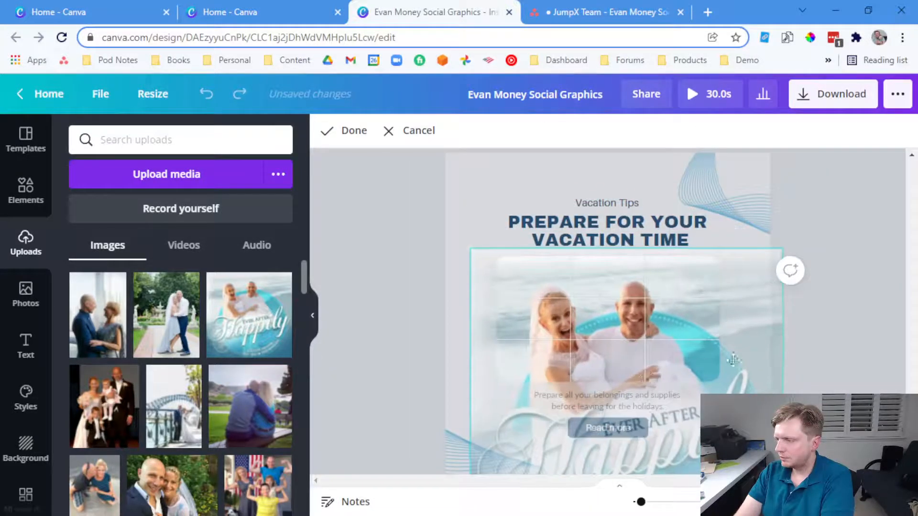
click(853, 343)
double_click(684, 334)
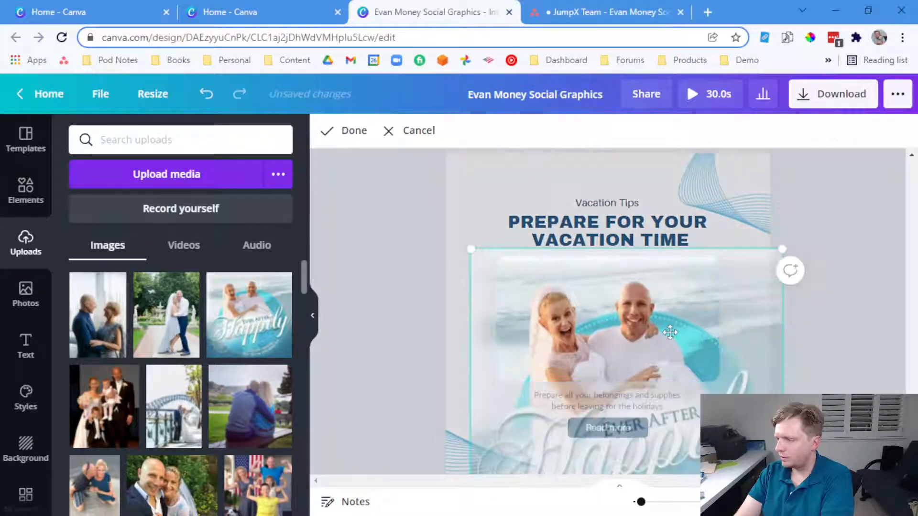
drag(672, 318, 667, 303)
click(837, 304)
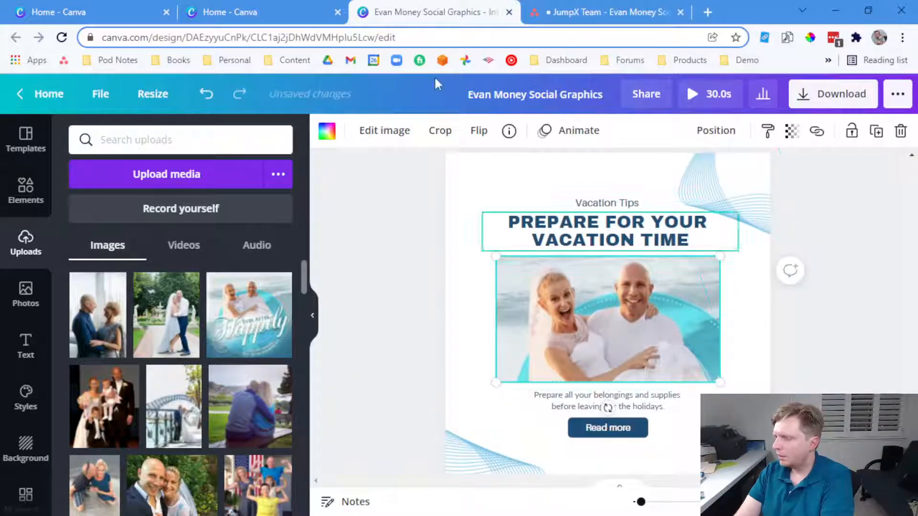
Copy the quote's opening phrase from the Asana task and paste it over Vacation Tips
click(552, 6)
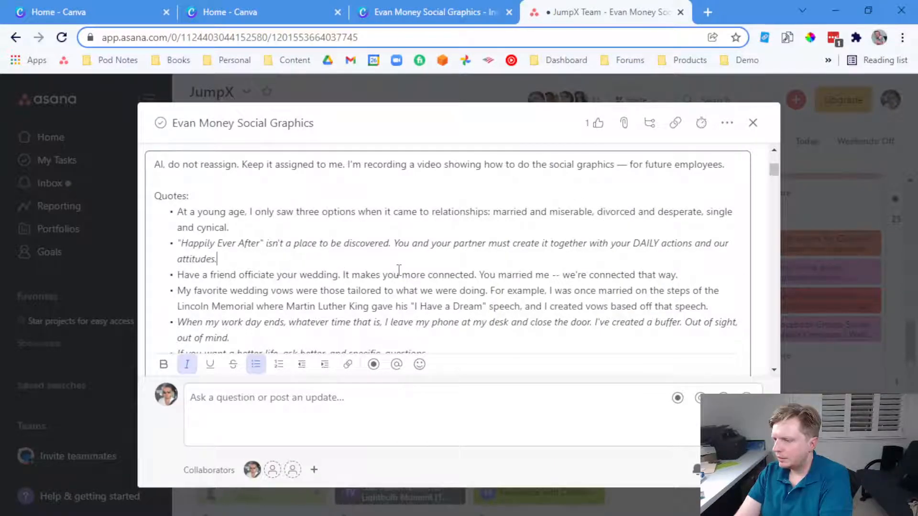
scroll(399, 270, down, 3)
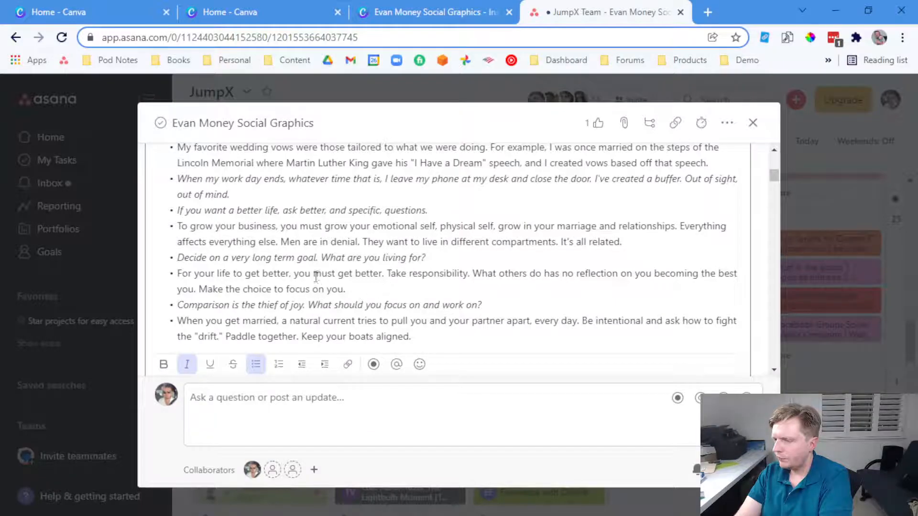
click(435, 12)
click(555, 12)
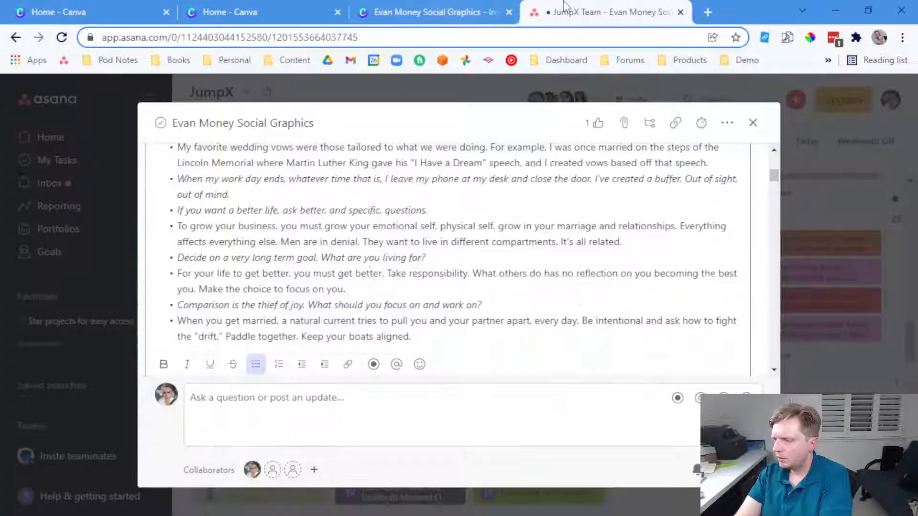
click(466, 7)
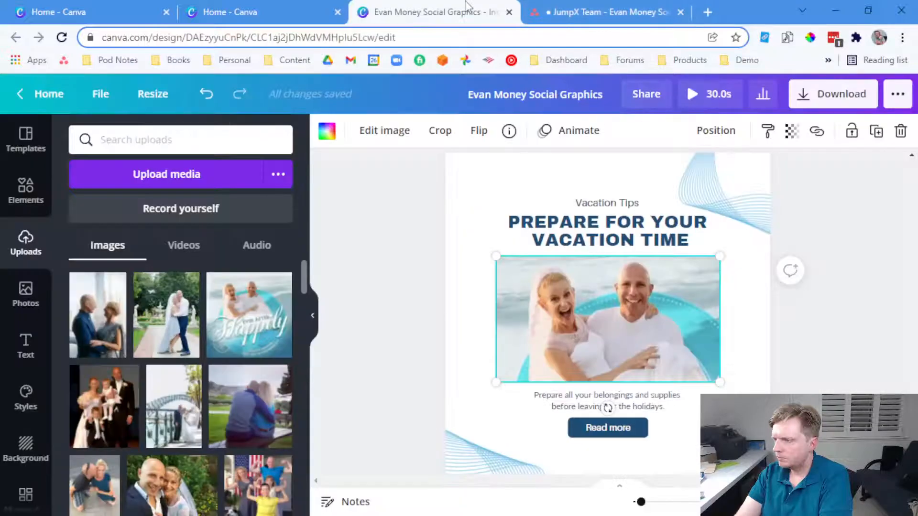
click(555, 2)
drag(290, 273, 202, 273)
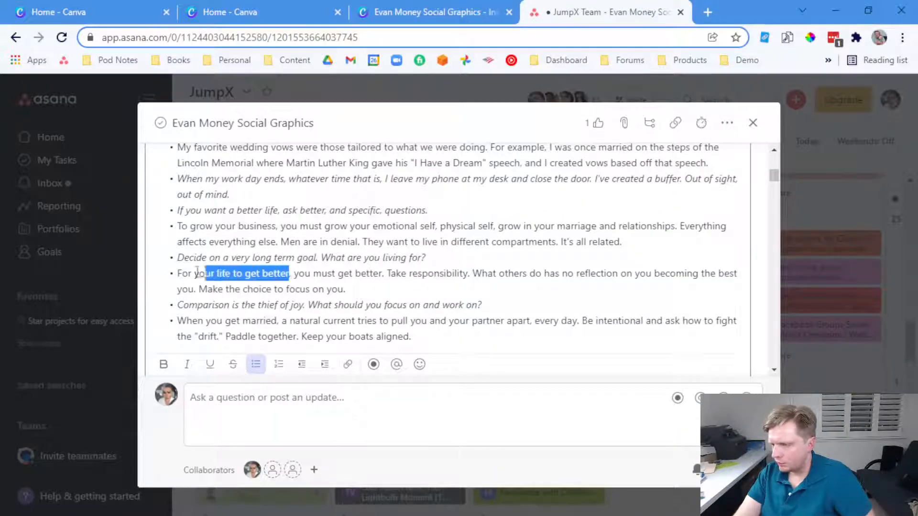
click(392, 6)
double_click(593, 201)
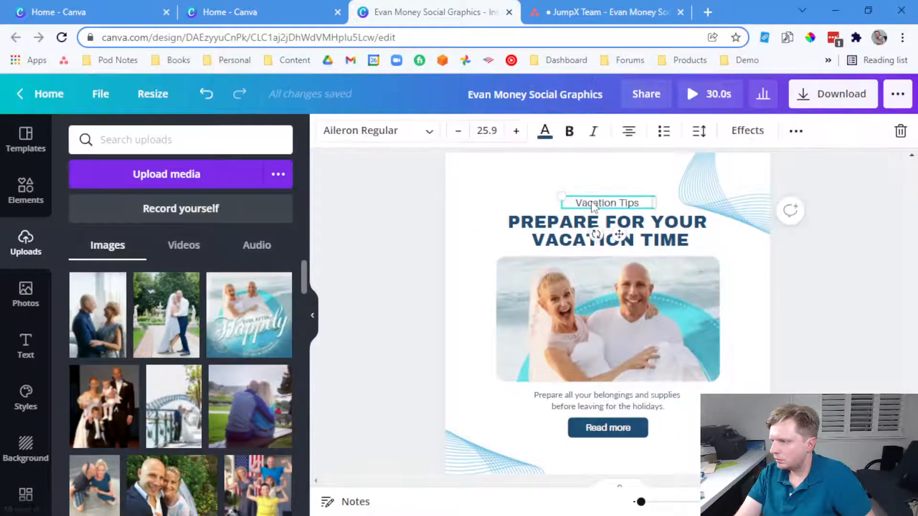
text(For your life to get better)
Widen the 'For your life to get better' text box, make it uppercase, and move it to the top
drag(560, 211, 459, 207)
key(ctrl+a)
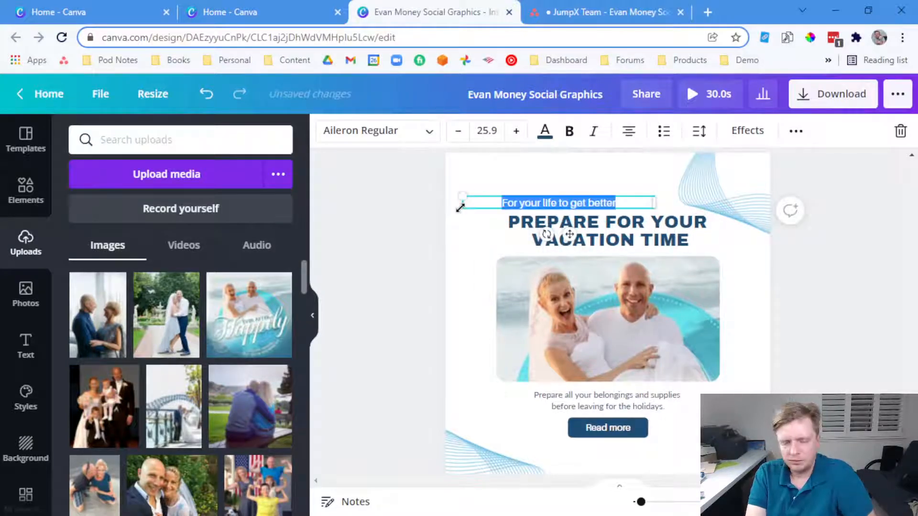
click(795, 132)
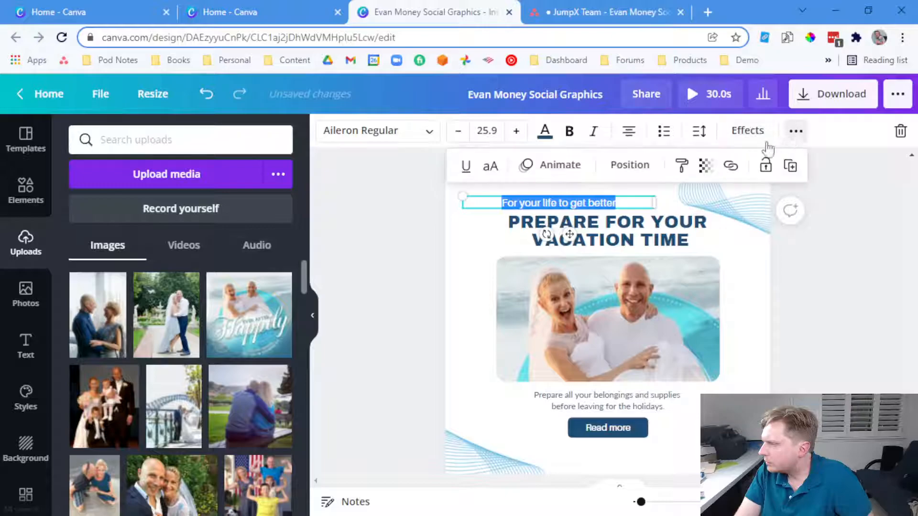
click(497, 171)
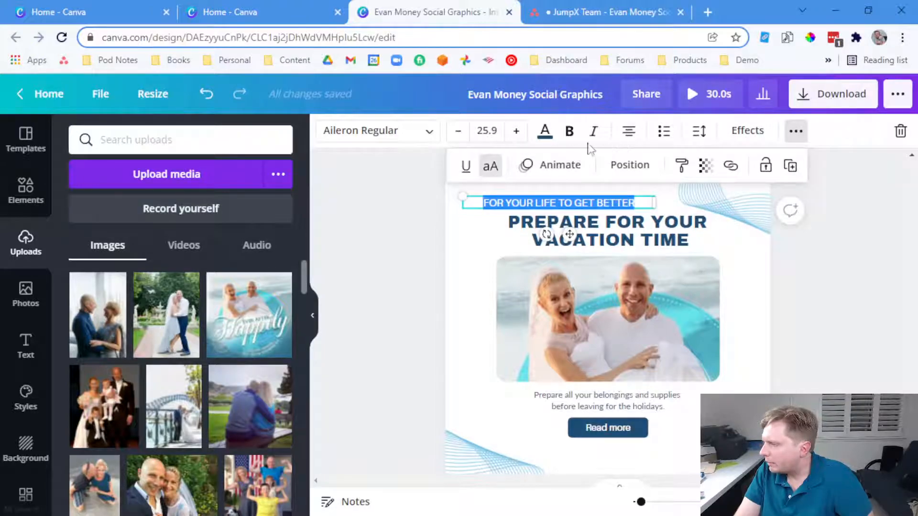
click(433, 212)
click(503, 177)
click(569, 205)
drag(569, 205, 621, 175)
Copy 'you must get better' from the Asana quote and paste it over the main heading, adding a period
click(604, 12)
click(380, 256)
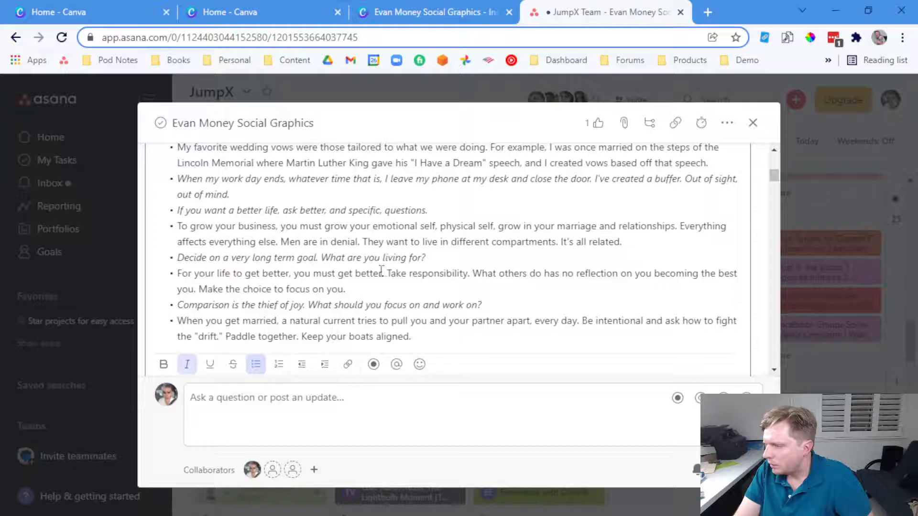
drag(381, 272, 330, 268)
key(ctrl+c)
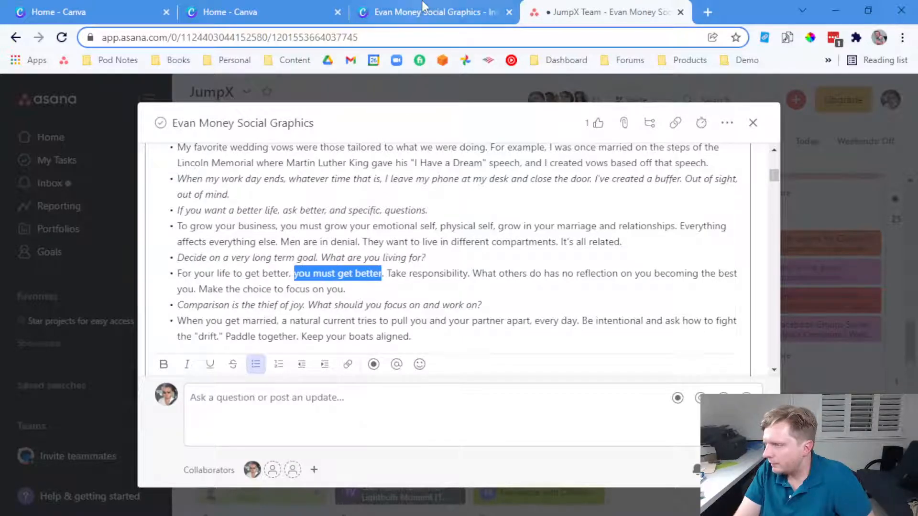
click(410, 12)
double_click(537, 220)
key(ctrl+v)
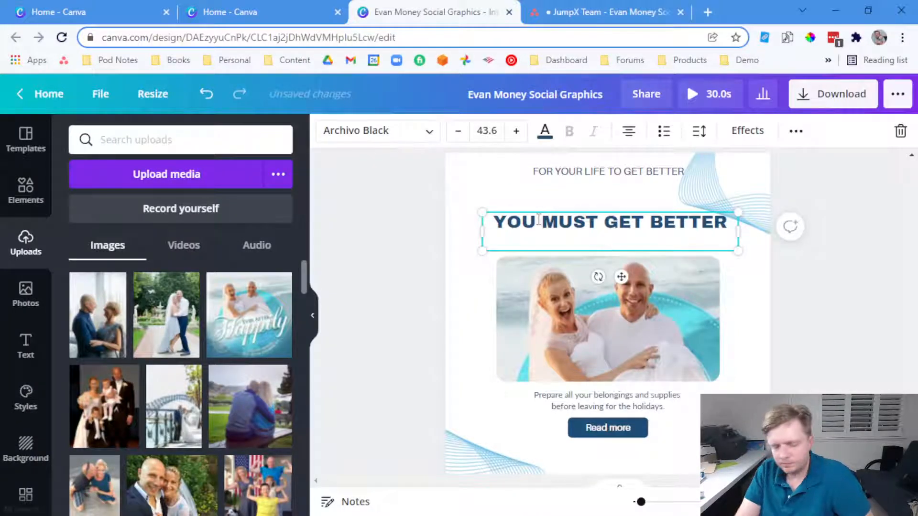
text(.)
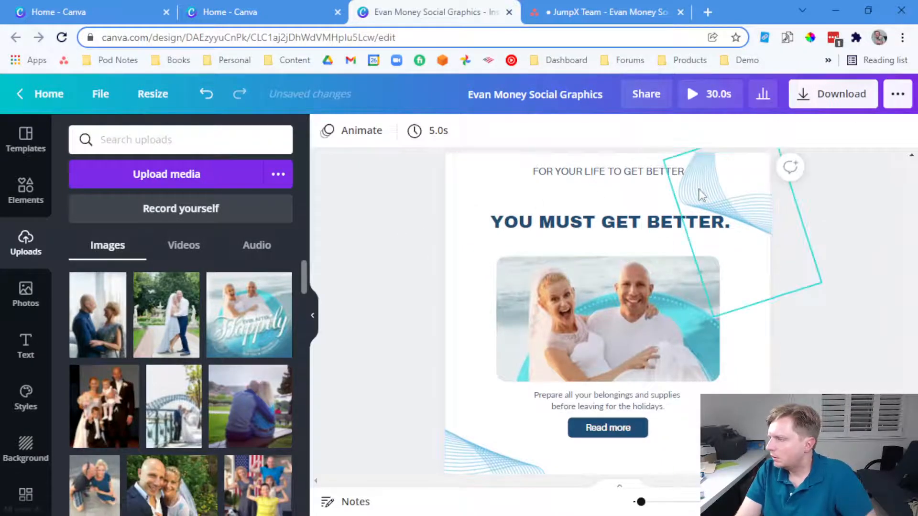
Raise the heading under the top line and move the couple photo up beneath it
click(694, 232)
drag(668, 222, 663, 190)
drag(633, 294, 629, 249)
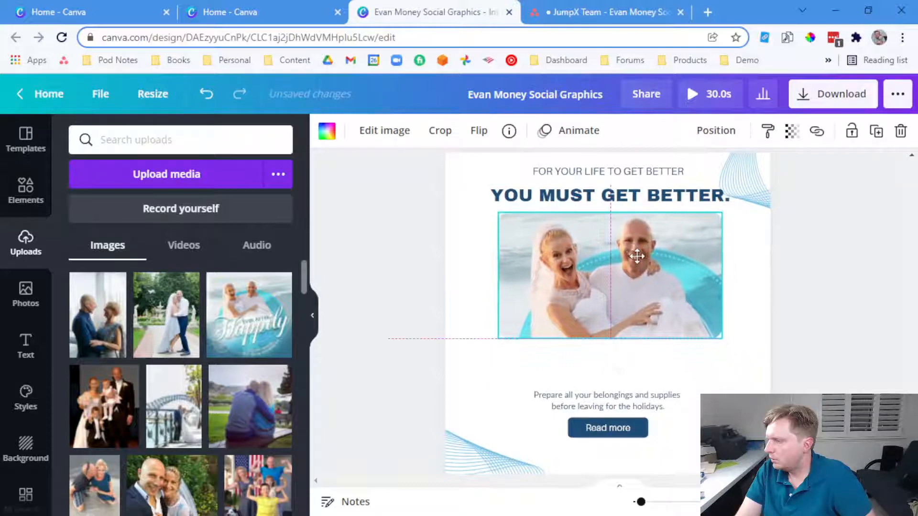
Replace the Read more button text with the EvanMoneyLive.com and TrueLoveKnots.com addresses
click(603, 427)
text(E)
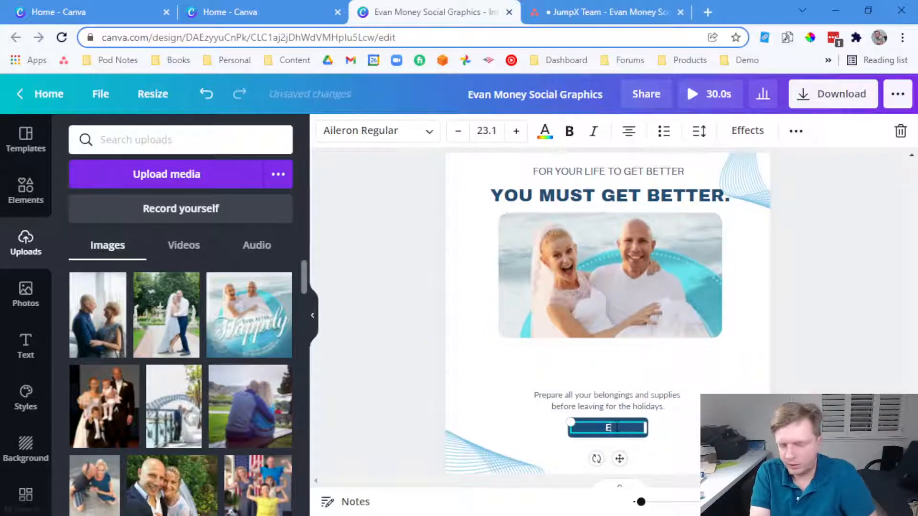
text(vanMoneyLive.c)
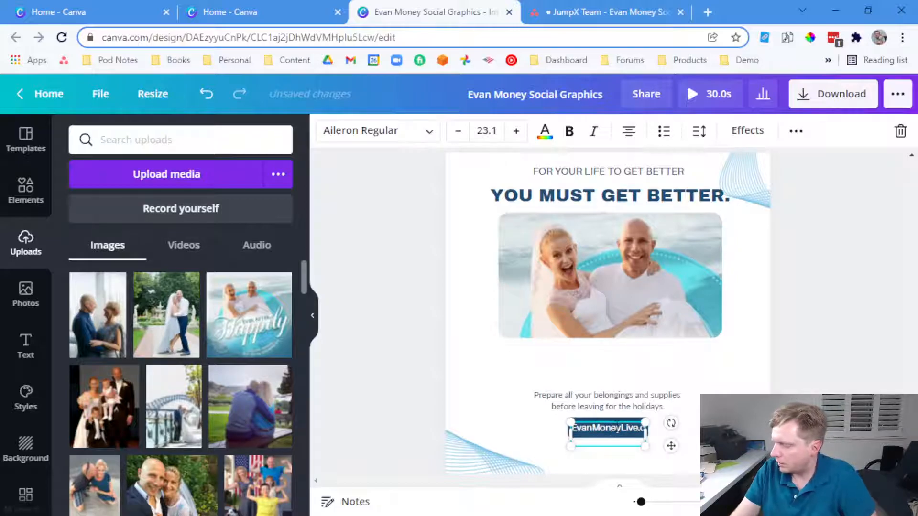
key(Return)
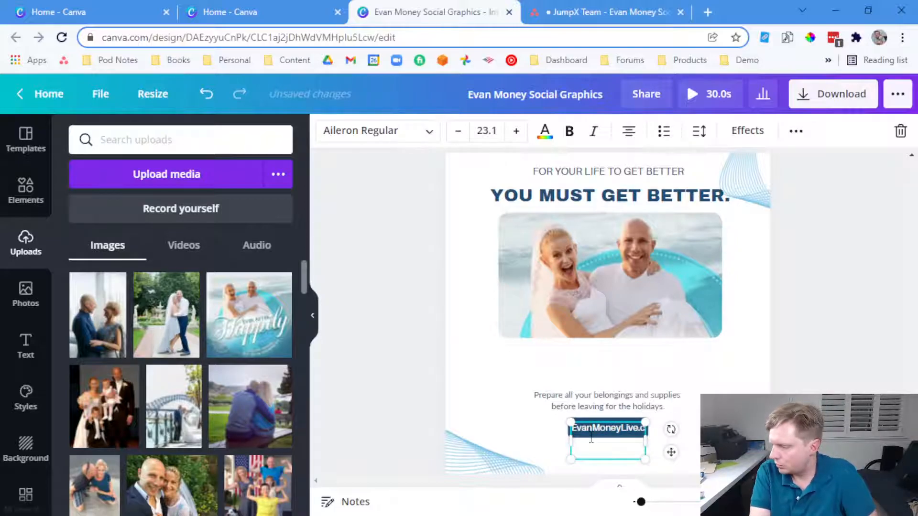
key(Return)
click(605, 433)
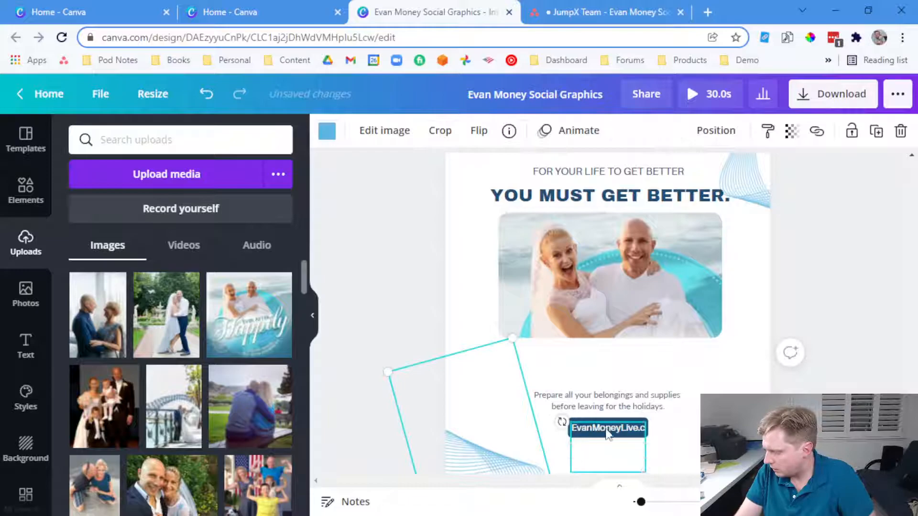
Resize the blue background and widen the text so both addresses fit on separate lines
click(610, 435)
click(601, 434)
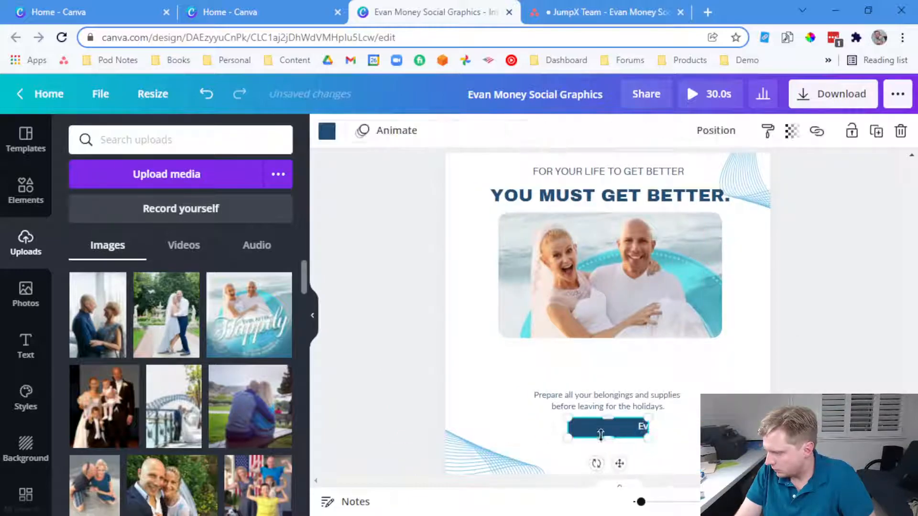
mouse_move(612, 448)
mouse_down()
mouse_move(612, 473)
mouse_move(647, 450)
mouse_move(596, 441)
mouse_up()
drag(671, 444, 704, 448)
click(662, 453)
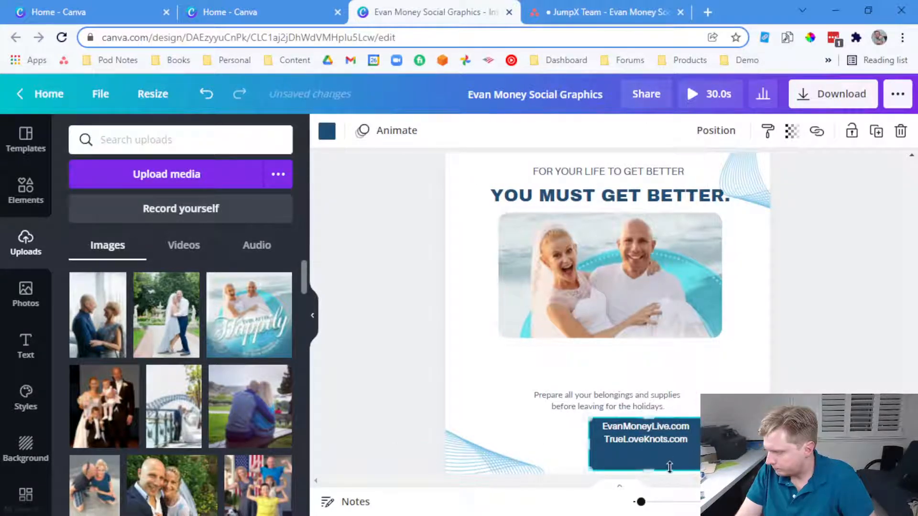
drag(653, 465, 662, 445)
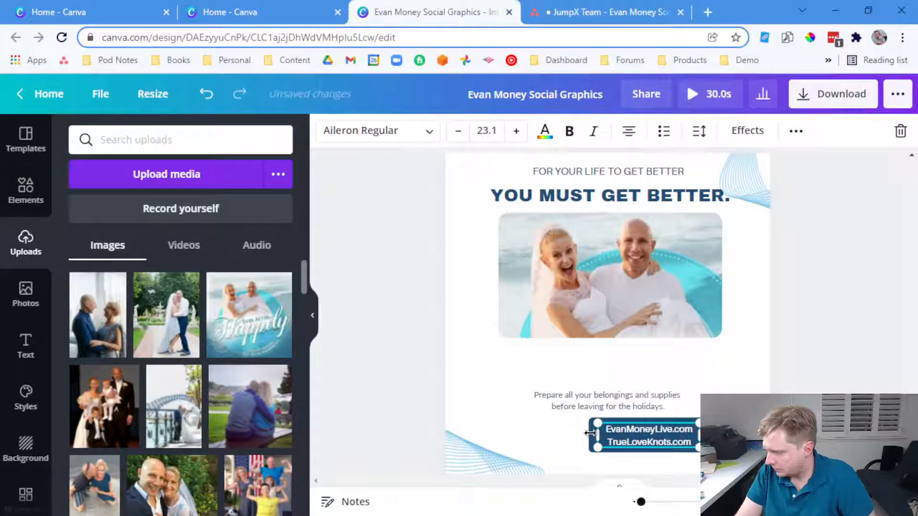
Group the blue background with the address text and centre the box on the page
click(543, 440)
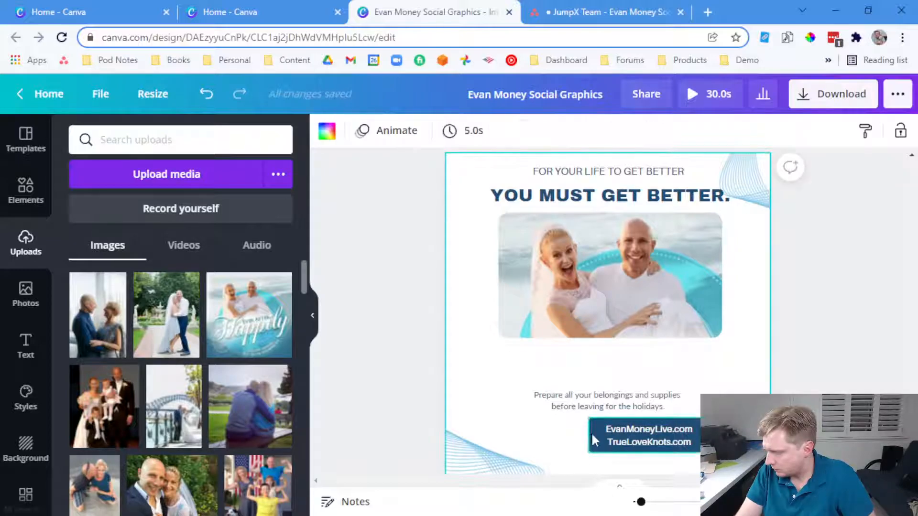
click(592, 432)
shift+click(619, 438)
right_click(619, 436)
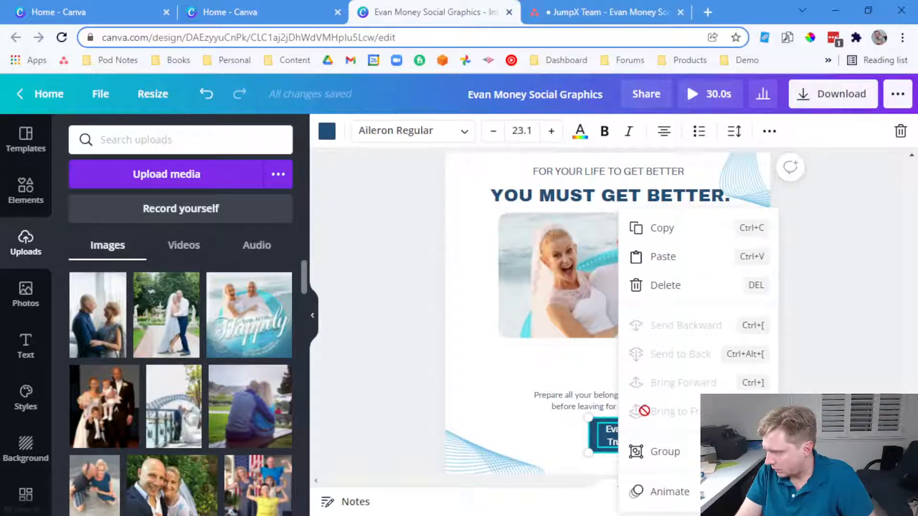
click(643, 449)
drag(676, 436, 625, 442)
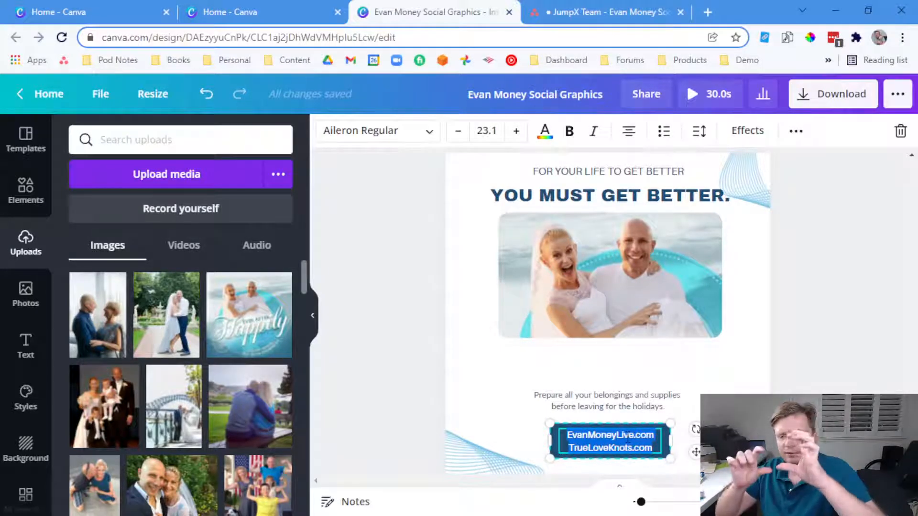
Set the address line spacing to 1.15 with middle anchoring, and nudge the box slightly lower
click(699, 131)
drag(802, 210, 795, 211)
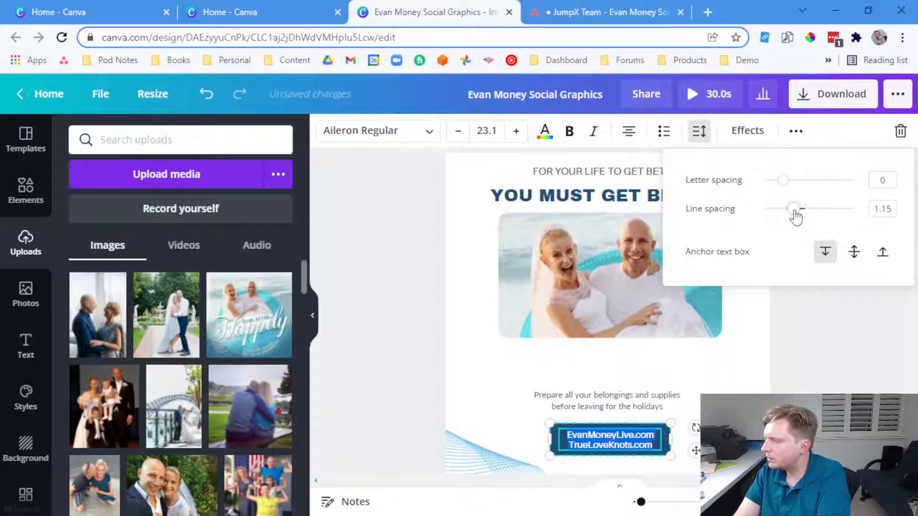
click(854, 253)
click(845, 369)
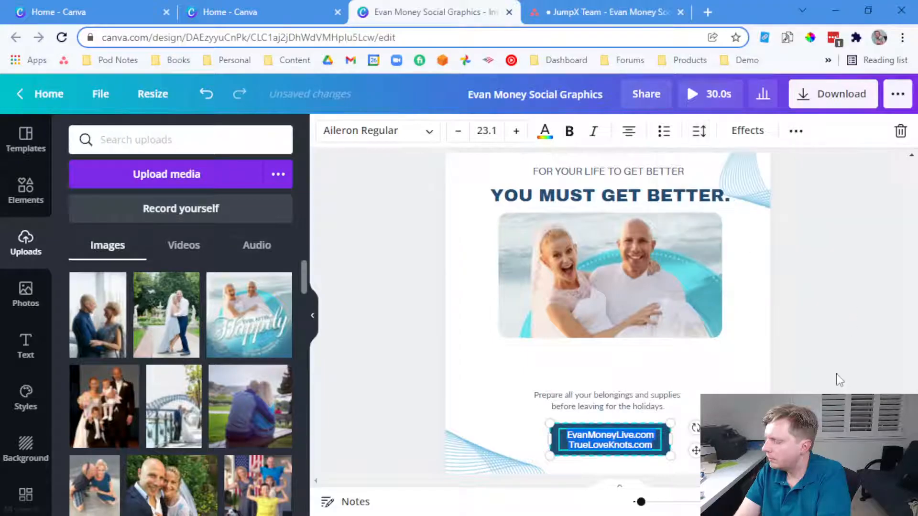
click(840, 381)
drag(656, 438, 656, 448)
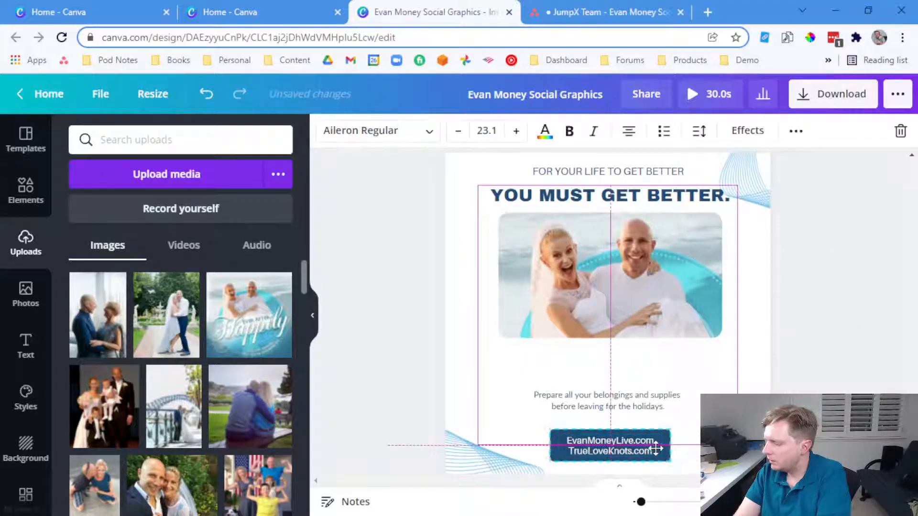
Move the description text up and lower the top quote line closer to the heading
drag(643, 398, 643, 364)
scroll(633, 262, up, 3)
click(622, 244)
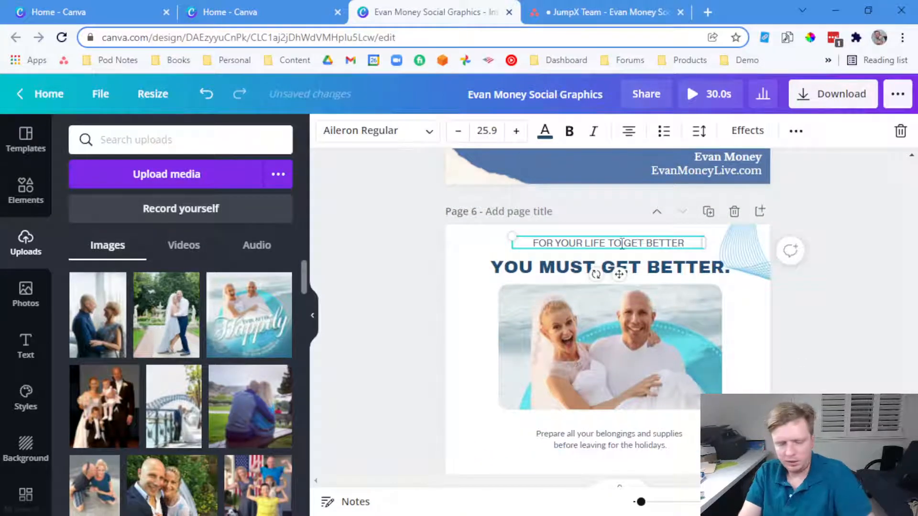
click(578, 271)
drag(569, 244, 569, 251)
Paste the Asana text from 'Take responsibility.' to 'focus on you.' over the bottom caption placeholder
click(602, 8)
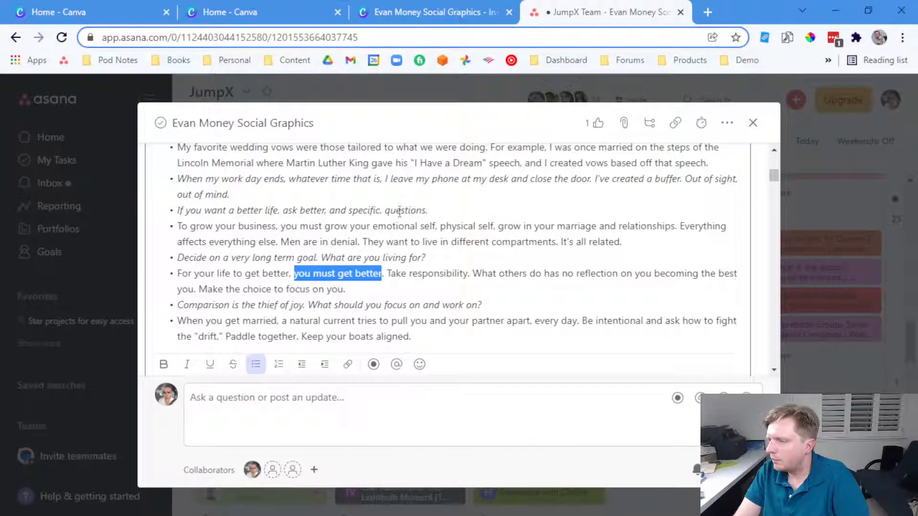
click(434, 281)
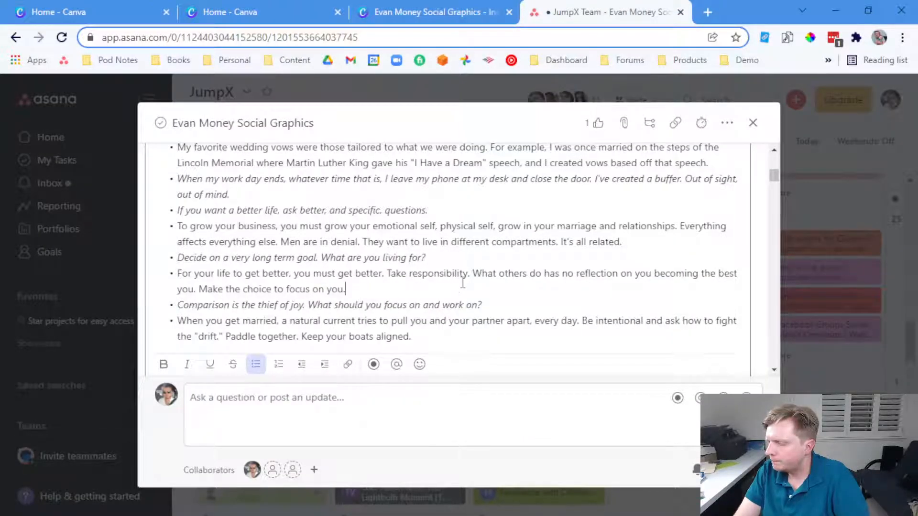
drag(345, 289, 391, 276)
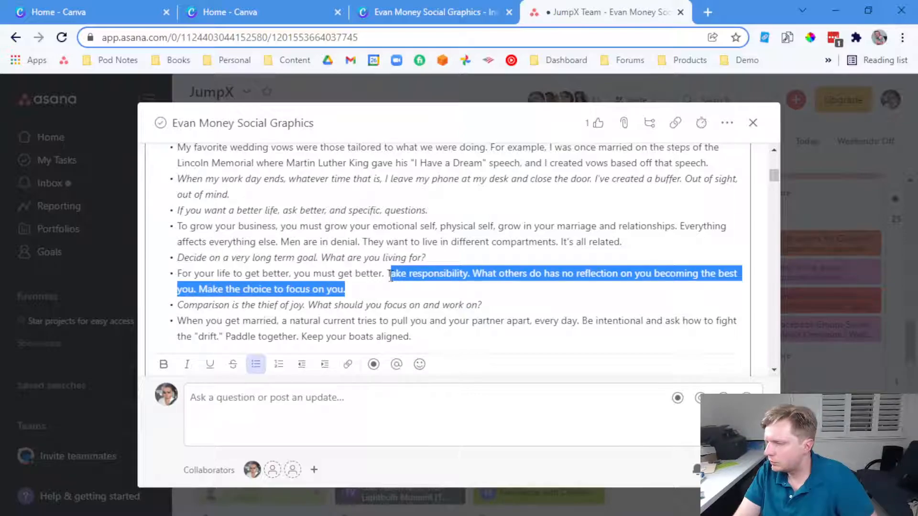
key(ctrl+c)
click(406, 12)
double_click(589, 433)
key(ctrl+v)
scroll(585, 411, down, 1)
Break the caption after 'Take responsibility.' and before 'Make the choice', and widen the box both ways
click(612, 361)
key(Return)
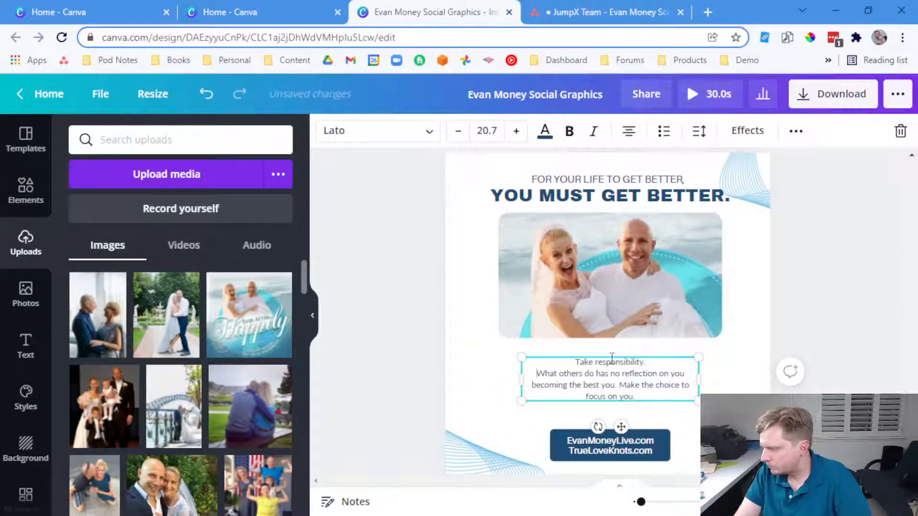
click(620, 385)
key(Return)
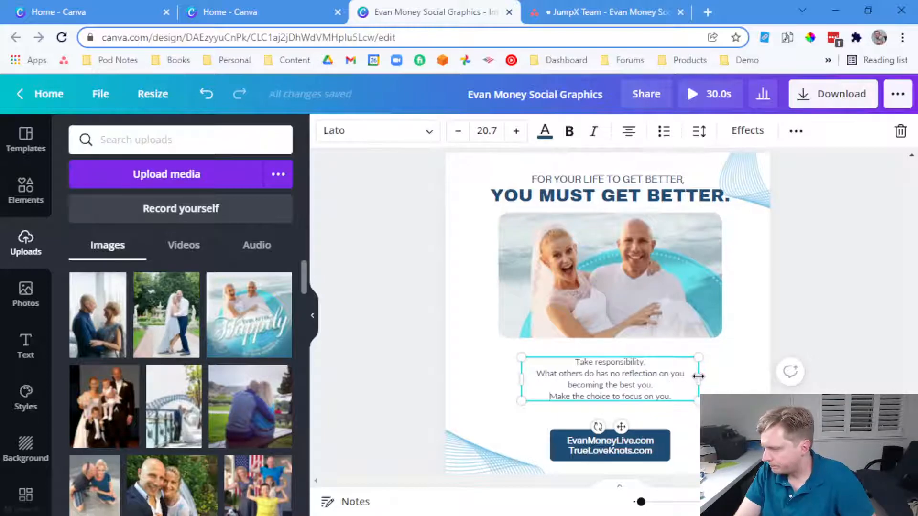
drag(698, 376, 761, 375)
drag(515, 373, 477, 373)
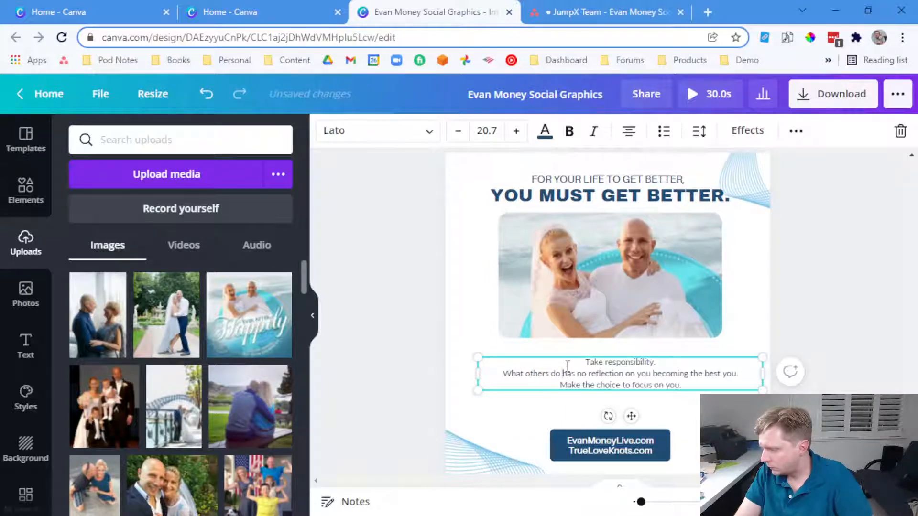
Rework the line breaks so the quote fits three lines, widen the box further, and centre it
click(569, 371)
key(Return)
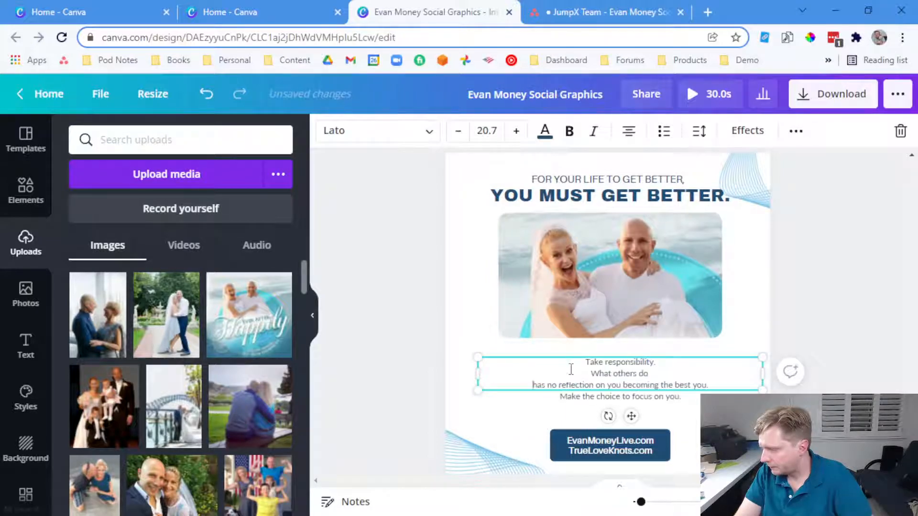
click(624, 385)
key(Return)
key(ctrl+z)
key(ctrl+z)
key(ctrl+z)
key(ctrl+z)
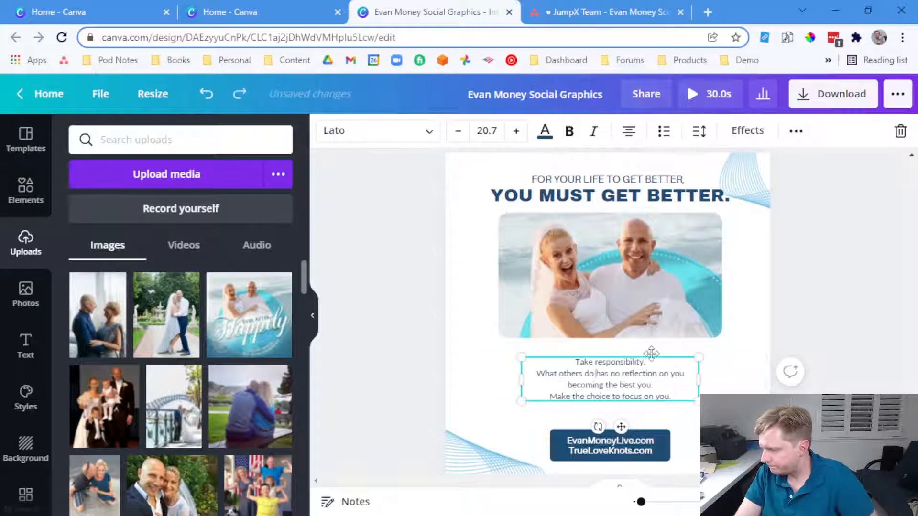
key(Return)
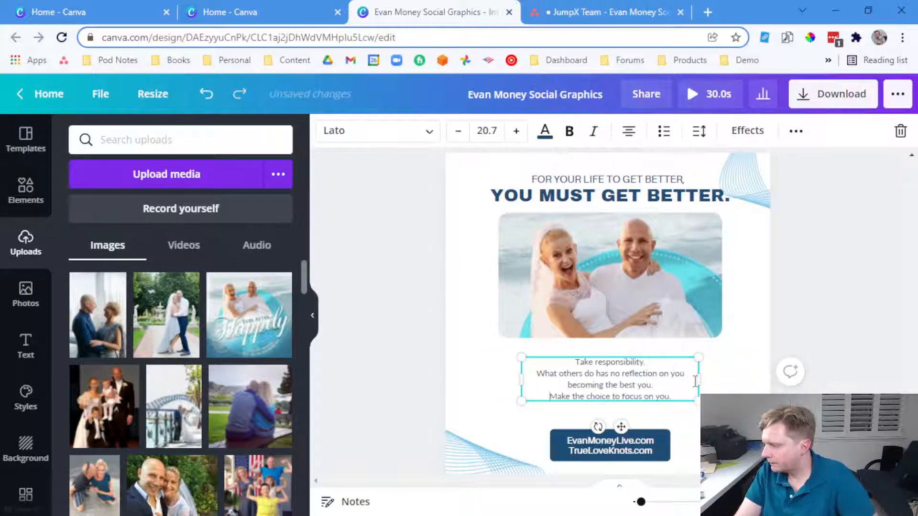
drag(712, 377, 772, 378)
drag(672, 385, 663, 385)
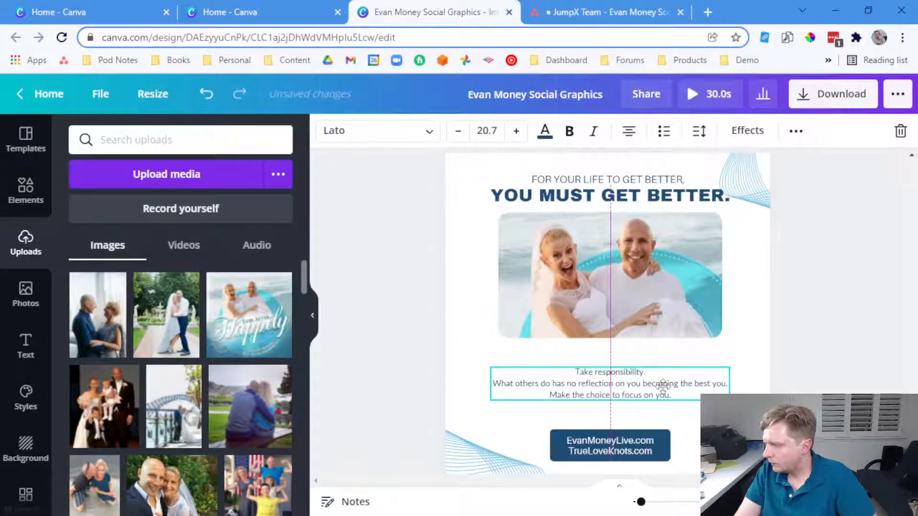
Set all the caption text to font size 40
key(ctrl+a)
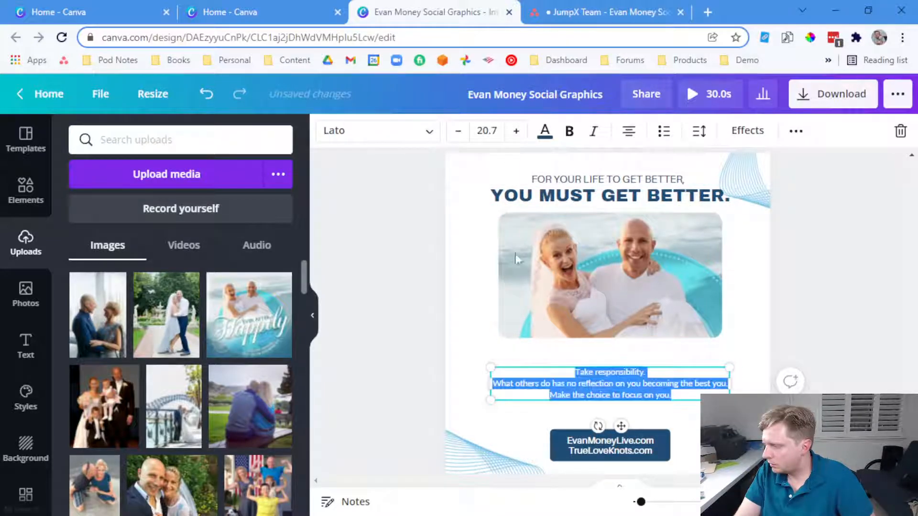
click(493, 134)
text(4)
key(Return)
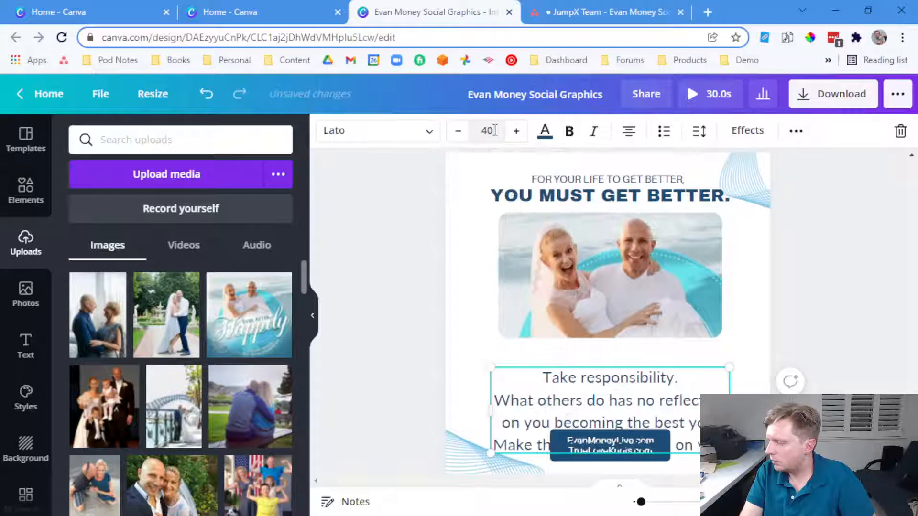
Shift the website address block up and set caption letter spacing -28 and line spacing 1.17
click(808, 311)
scroll(808, 311, down, 1)
drag(619, 376, 610, 366)
scroll(628, 327, up, 2)
scroll(627, 328, down, 1)
click(699, 131)
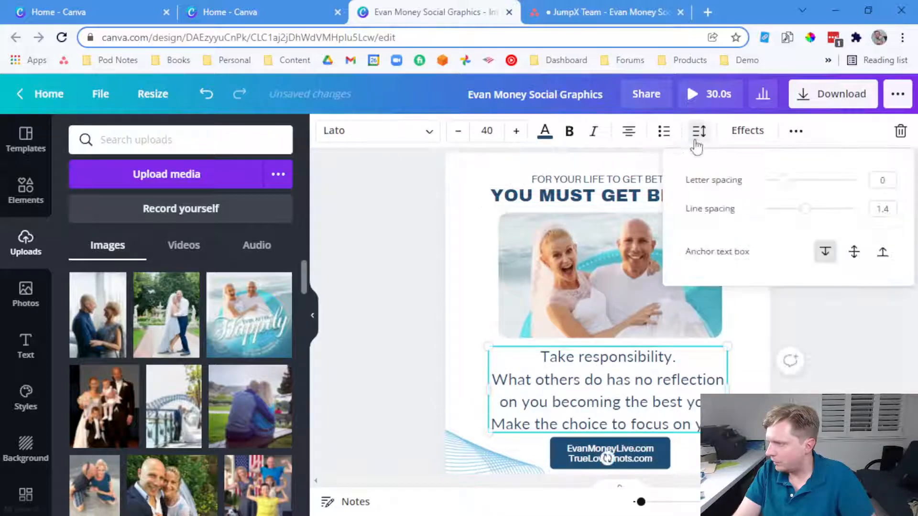
drag(782, 186, 791, 215)
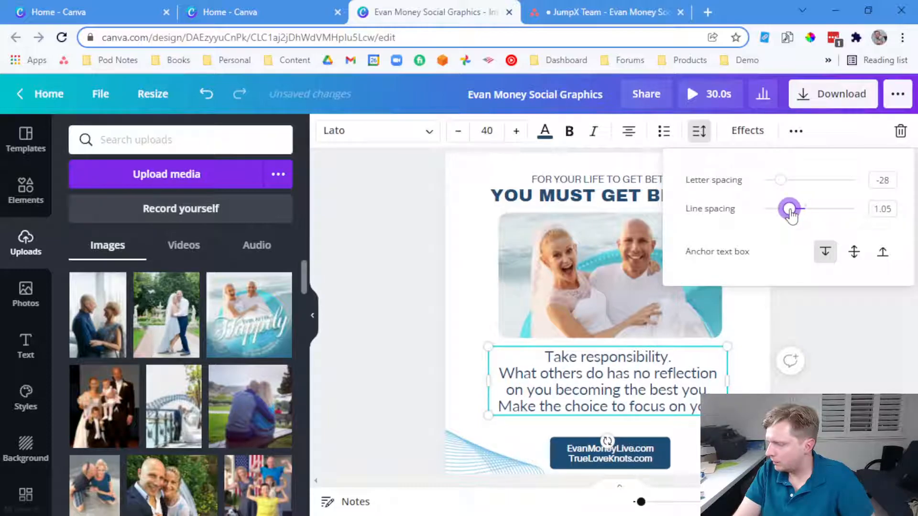
drag(791, 215, 796, 216)
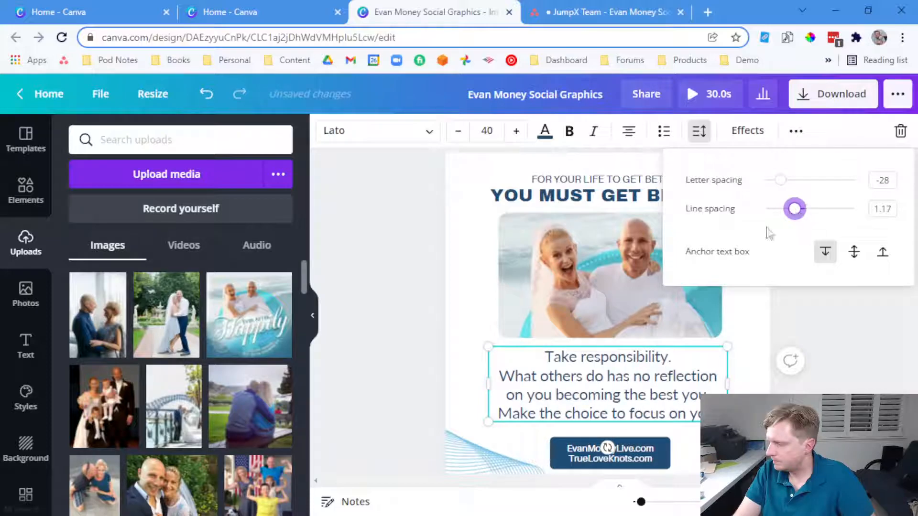
Bold the 'Take responsibility.' line and the last 'Make the choice to focus on you.' line
click(638, 358)
key(shift+Home)
key(ctrl+b)
key(Down)
key(Down)
key(Down)
key(End)
key(shift+Home)
key(ctrl+b)
Italicise both occurrences of 'you' in the middle line of the caption
key(Up)
key(Up)
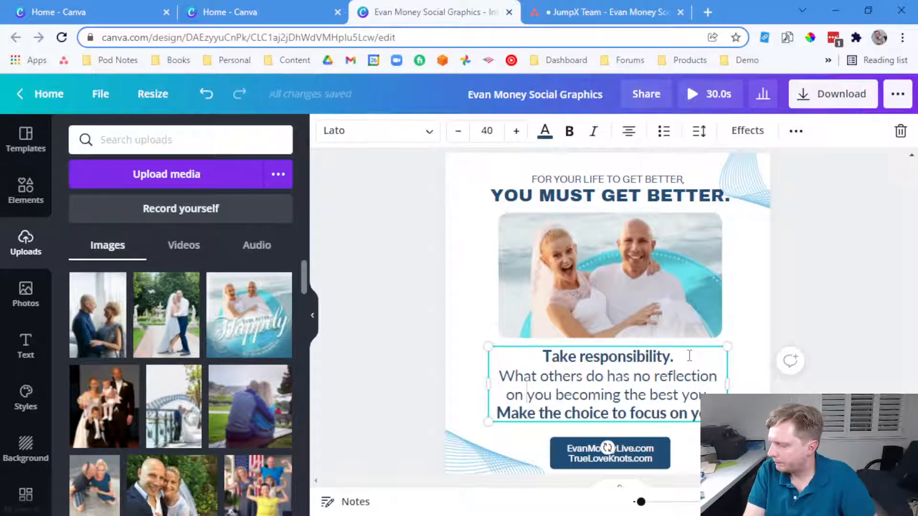
key(shift+Right)
key(shift+Right)
key(shift+Right)
key(ctrl+i)
key(End)
key(shift+Left)
key(shift+Left)
key(shift+Left)
key(ctrl+i)
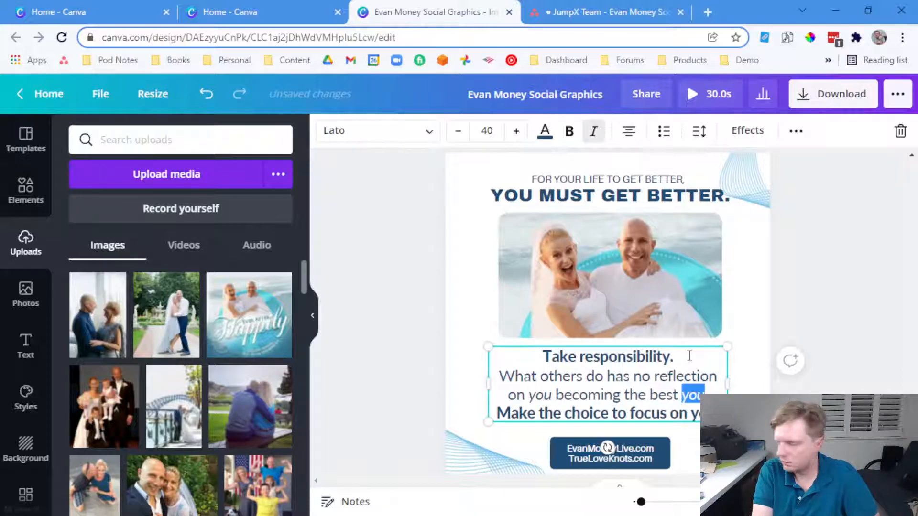
click(845, 311)
scroll(799, 303, up, 1)
scroll(799, 303, down, 3)
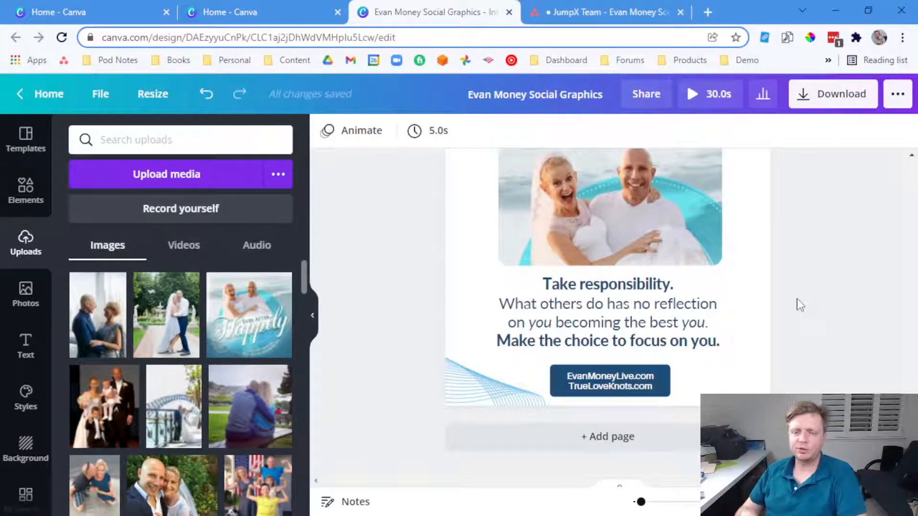
scroll(767, 307, up, 15)
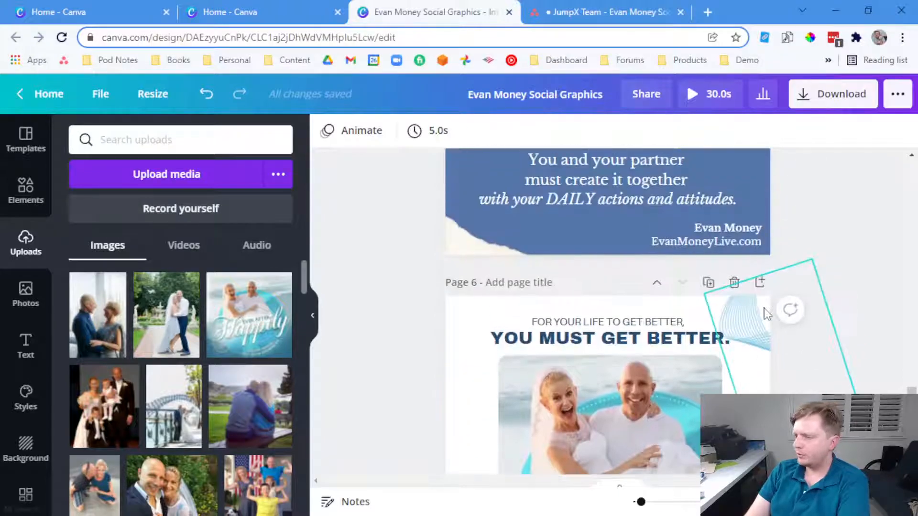
scroll(767, 313, up, 15)
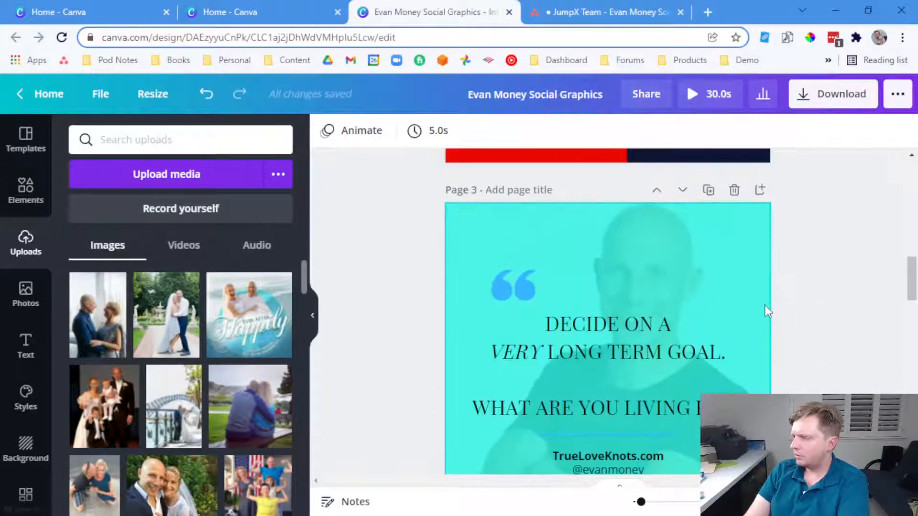
scroll(690, 250, up, 2)
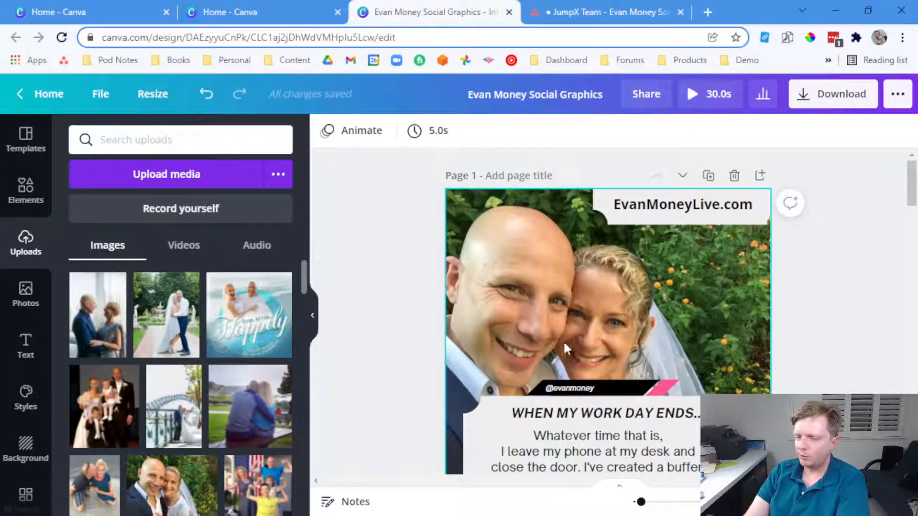
scroll(566, 335, down, 20)
scroll(542, 376, down, 15)
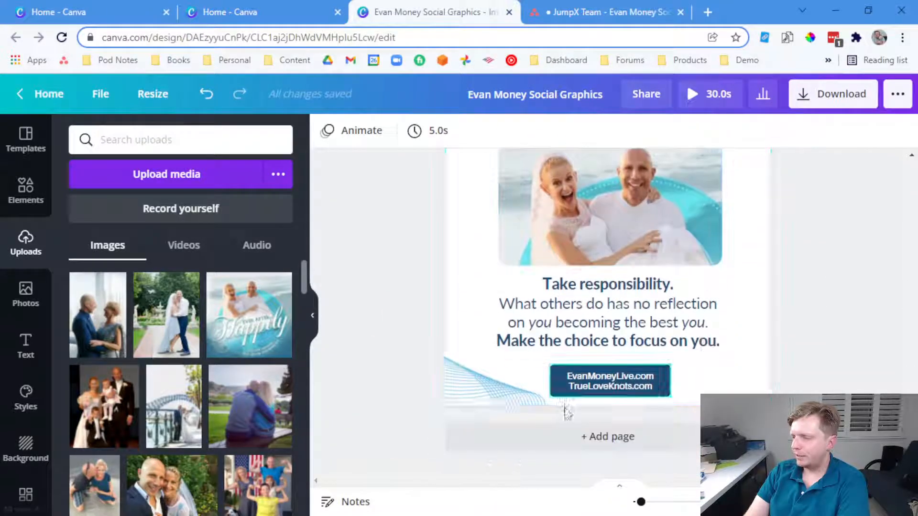
Add page 7 and apply the Travel Preparation phone checklist template from the Travel Instagram Post results
click(564, 433)
click(26, 141)
scroll(195, 351, down, 6)
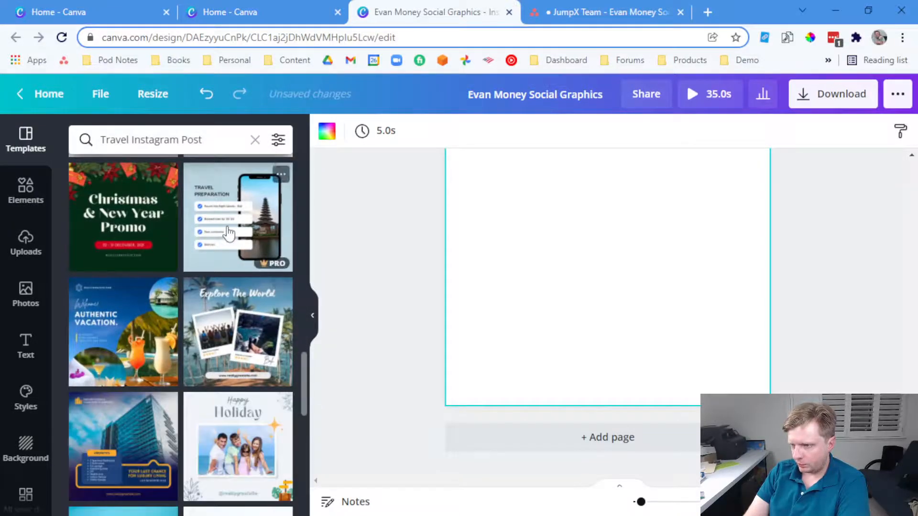
click(228, 234)
scroll(516, 303, up, 1)
click(574, 305)
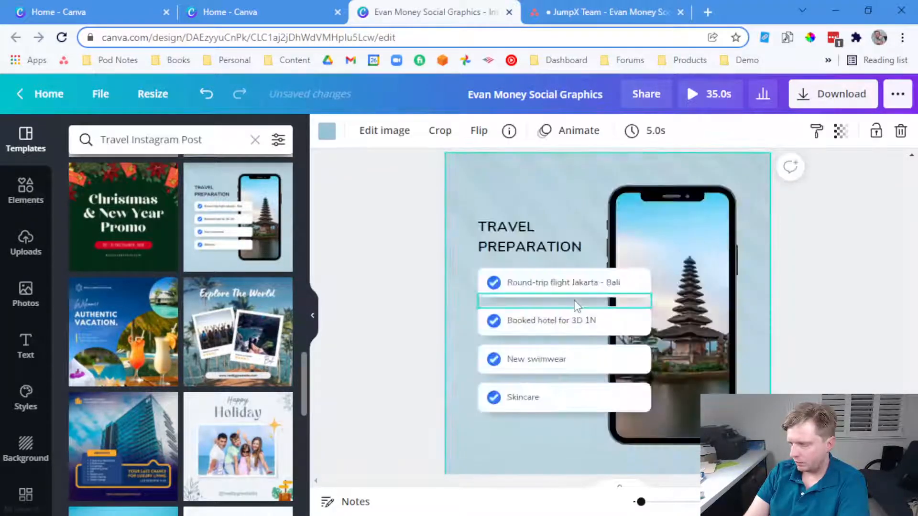
In Asana, italicise the used 'For your life…' quote and select the 'At a young age… relationships:' quote
key(ctrl+Tab)
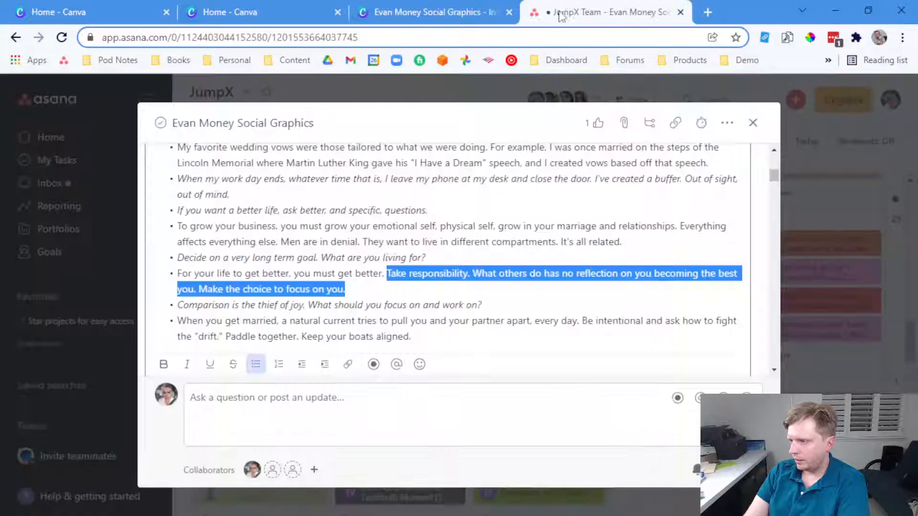
drag(356, 287, 171, 278)
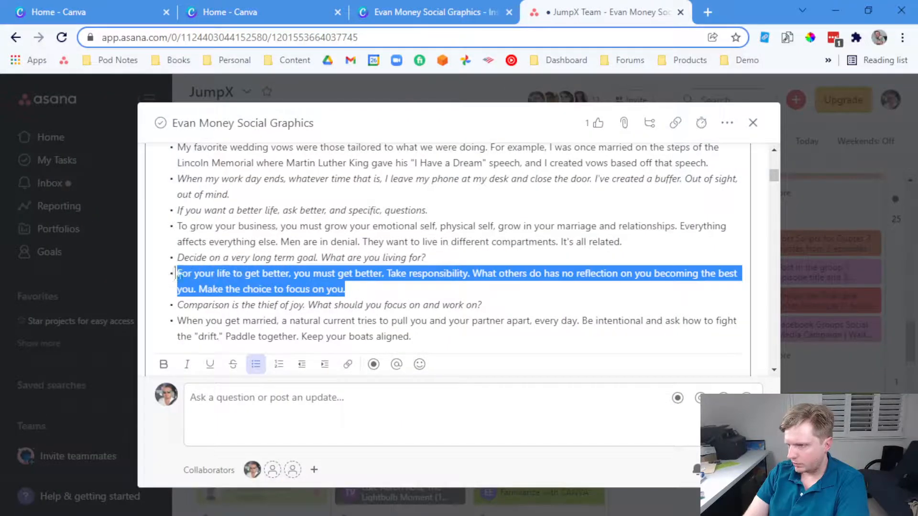
click(188, 366)
scroll(248, 266, up, 6)
scroll(249, 266, down, 3)
click(250, 263)
click(256, 232)
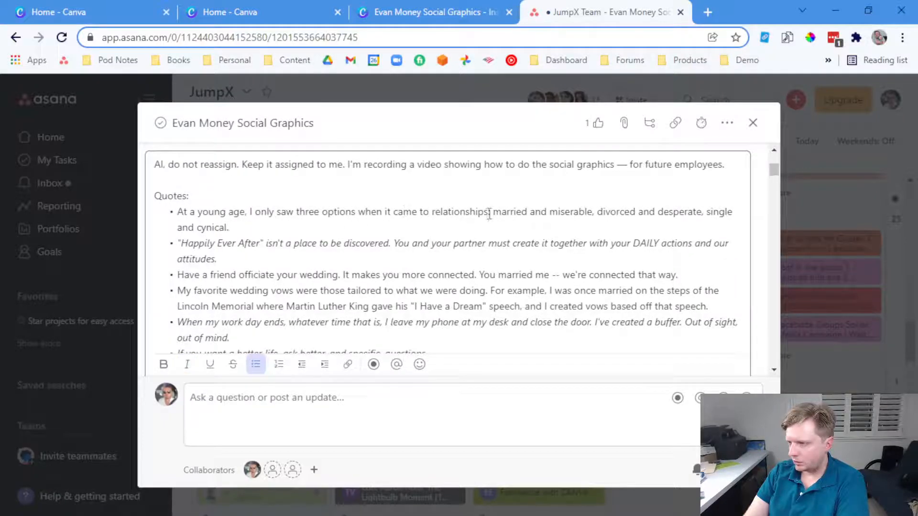
drag(489, 212, 186, 222)
Paste the 'At a young age… relationships:' quote over the TRAVEL PREPARATION heading and move it above the checklist
click(431, 12)
double_click(515, 237)
text(AT A YOUNG AGE, I ONLY SAW THREE OPTIONS WHEN IT CAME TO RELATIONSHIPS:)
drag(515, 238, 538, 186)
mouse_move(556, 233)
mouse_down()
mouse_move(532, 237)
mouse_move(541, 236)
mouse_up()
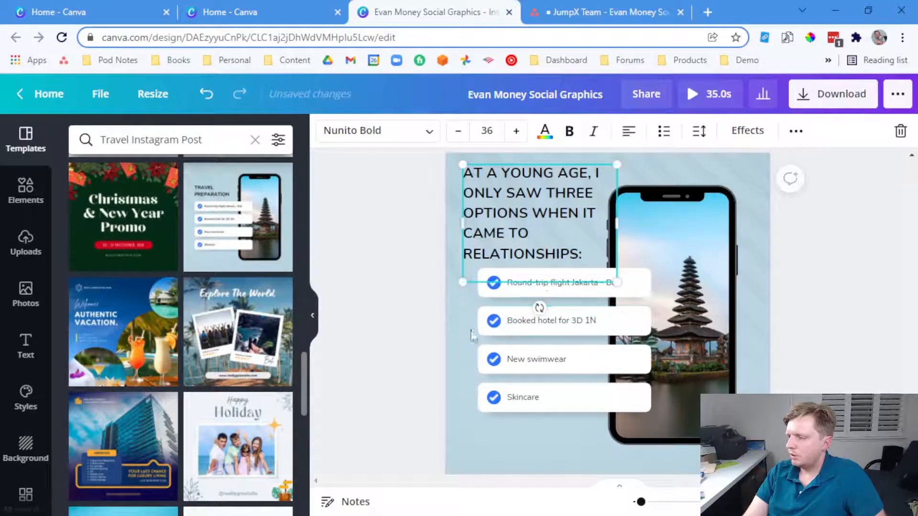
click(538, 304)
click(27, 242)
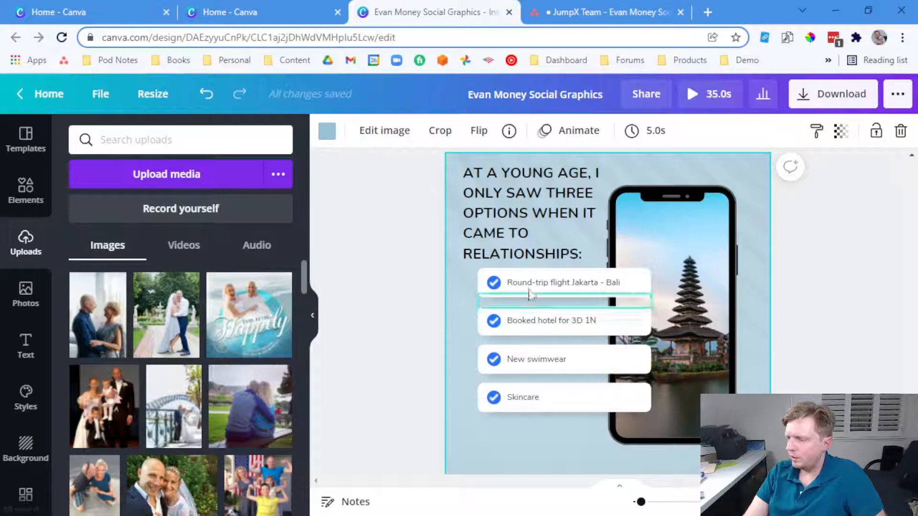
click(26, 293)
Search Photos for 'miserable', then 'divorce', and drop the back-to-back couple photo into the phone frame
click(119, 145)
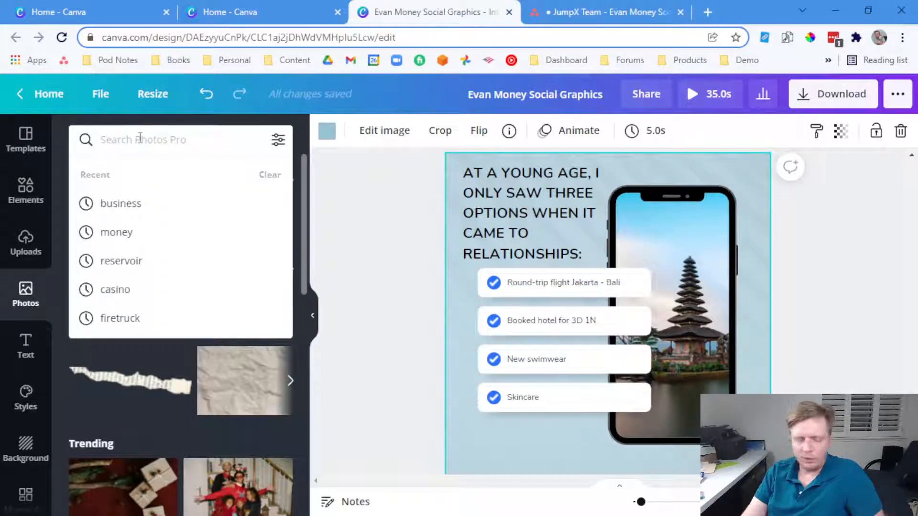
text(miserable)
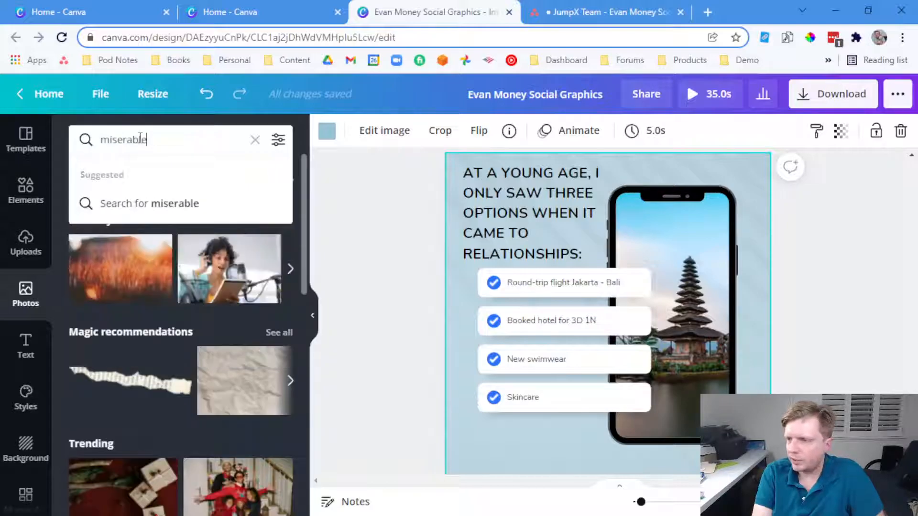
key(Return)
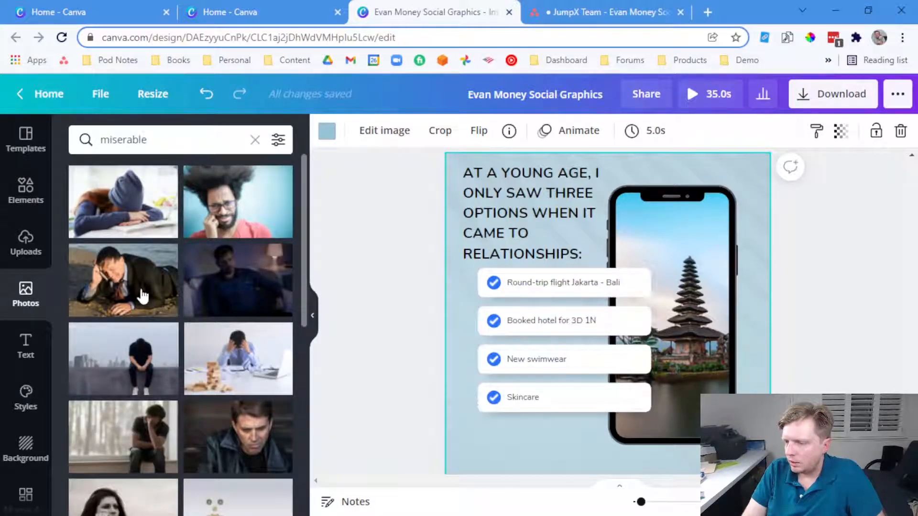
scroll(143, 298, down, 3)
scroll(143, 305, down, 7)
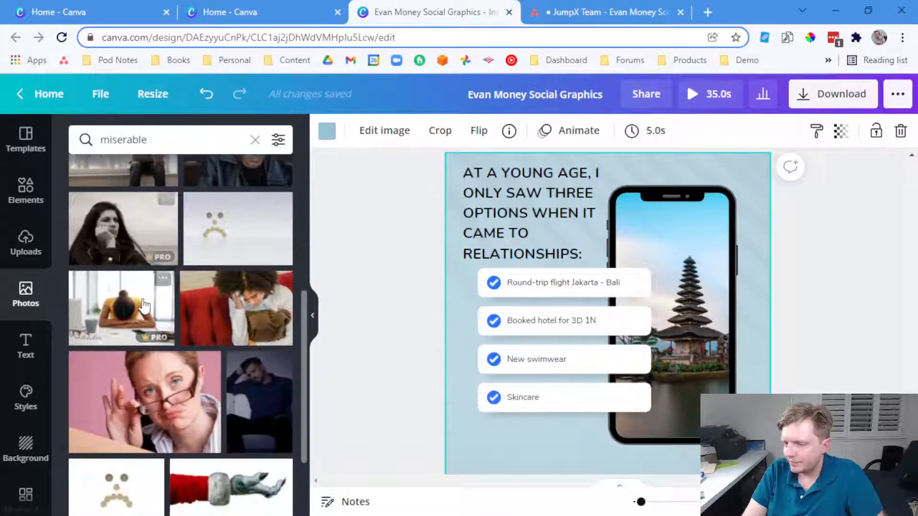
click(156, 140)
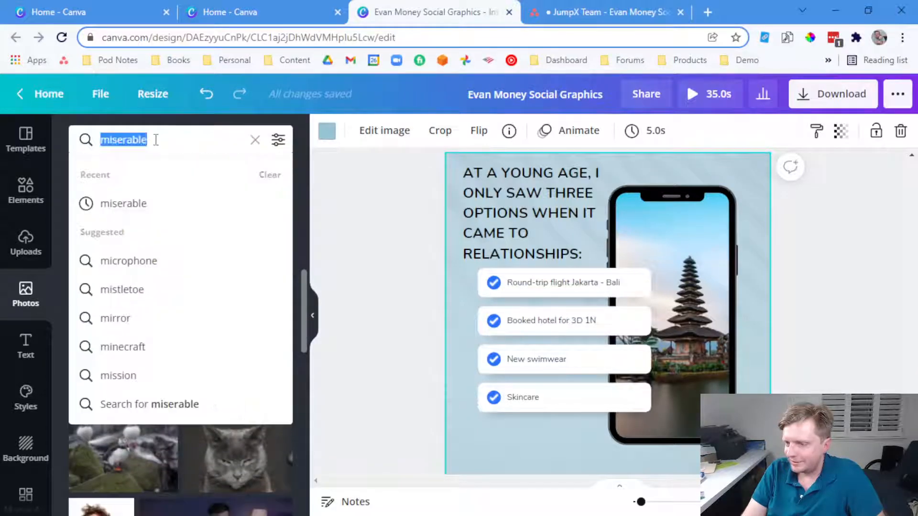
text(divorce)
key(Return)
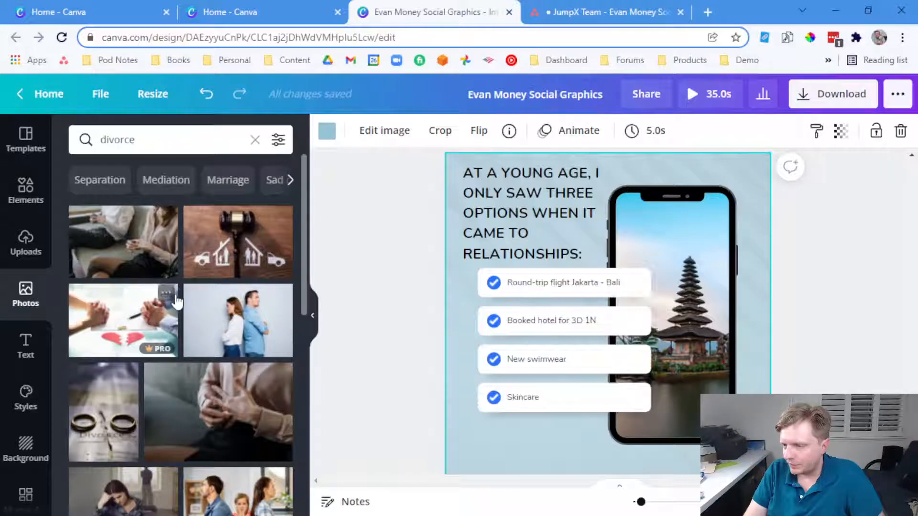
drag(251, 321, 654, 259)
Crop the couple photo inside the phone frame, adjusting its size and horizontal position
double_click(661, 257)
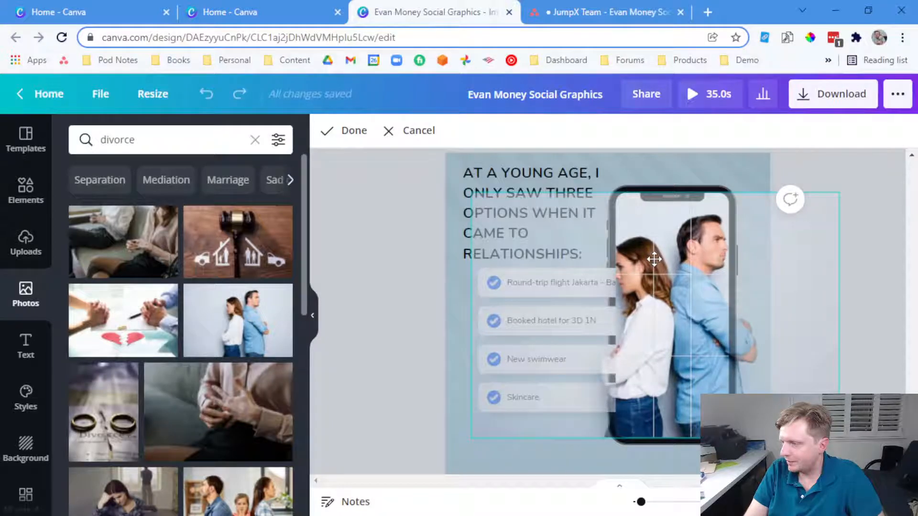
click(818, 181)
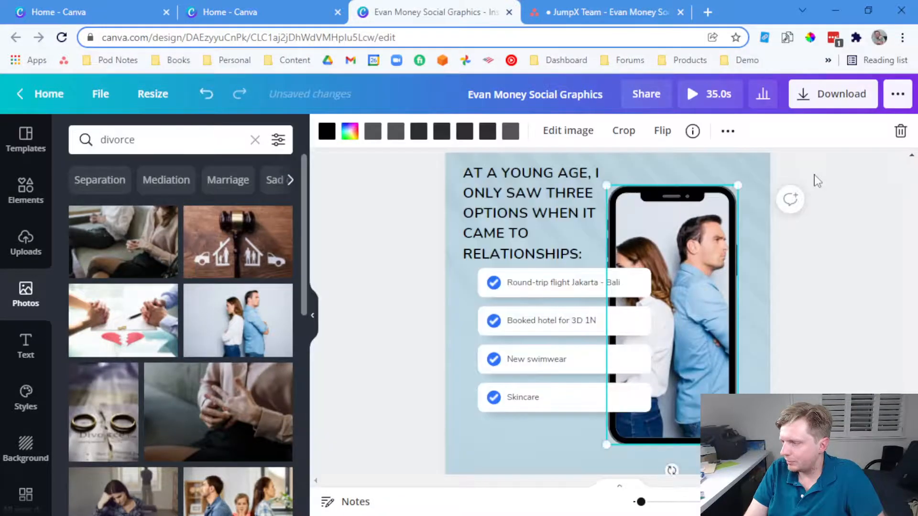
double_click(680, 302)
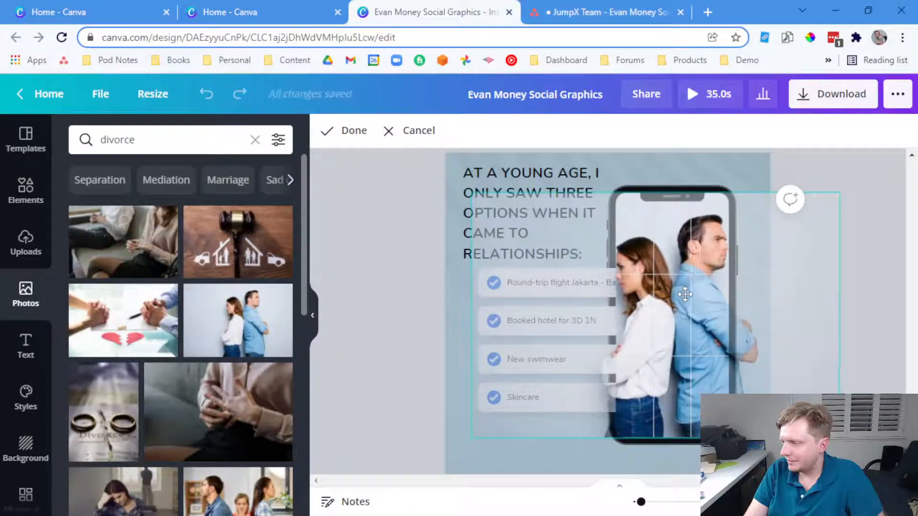
drag(840, 192, 877, 165)
drag(684, 255, 650, 257)
click(366, 247)
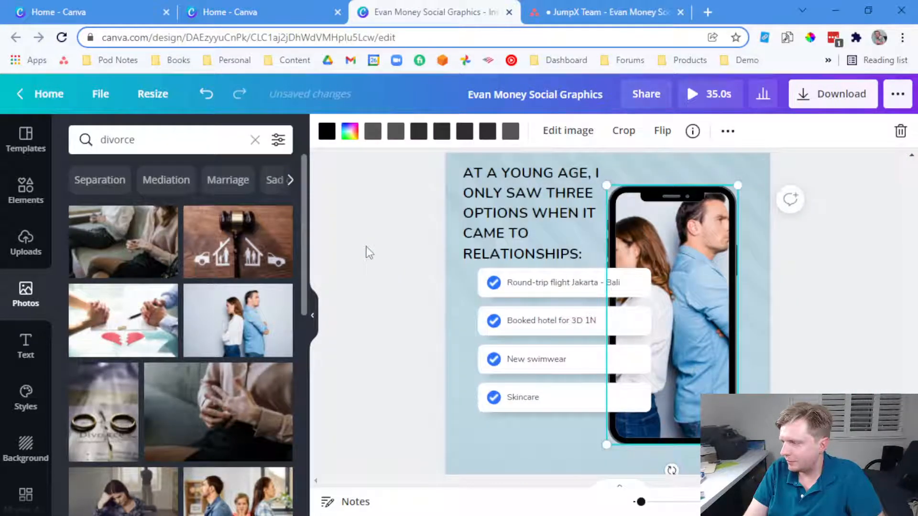
double_click(711, 210)
drag(852, 169, 842, 192)
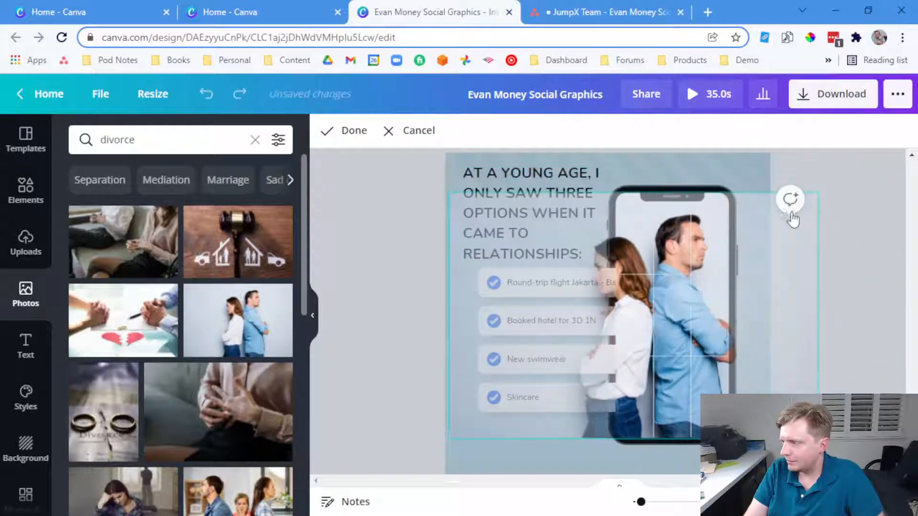
drag(680, 257, 703, 256)
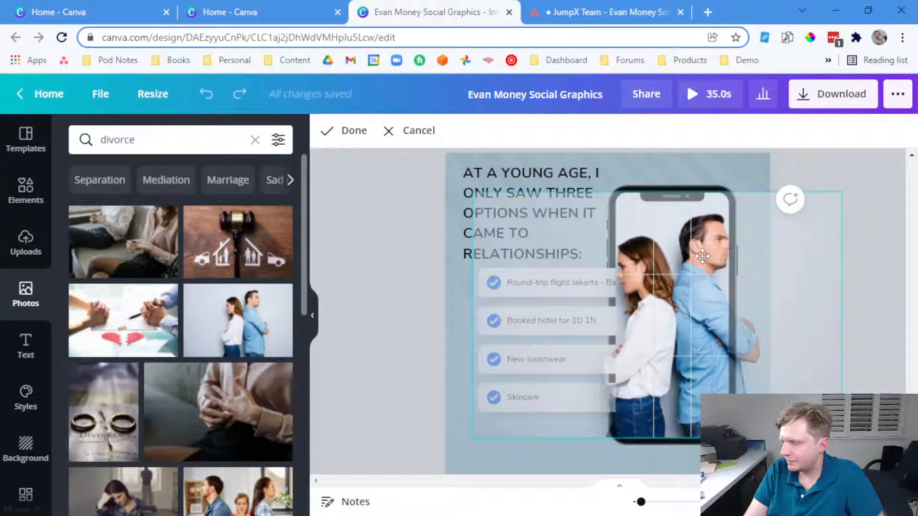
Reduce the headline to size 27, break lines after AGE and before THREE and WHEN, and nudge it
click(489, 215)
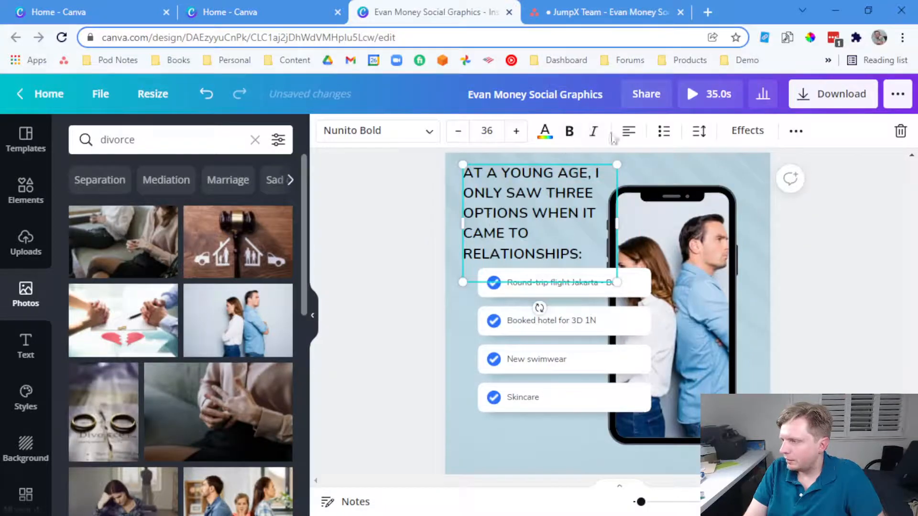
click(457, 131)
click(457, 131)
click(457, 131)
click(457, 131)
click(561, 171)
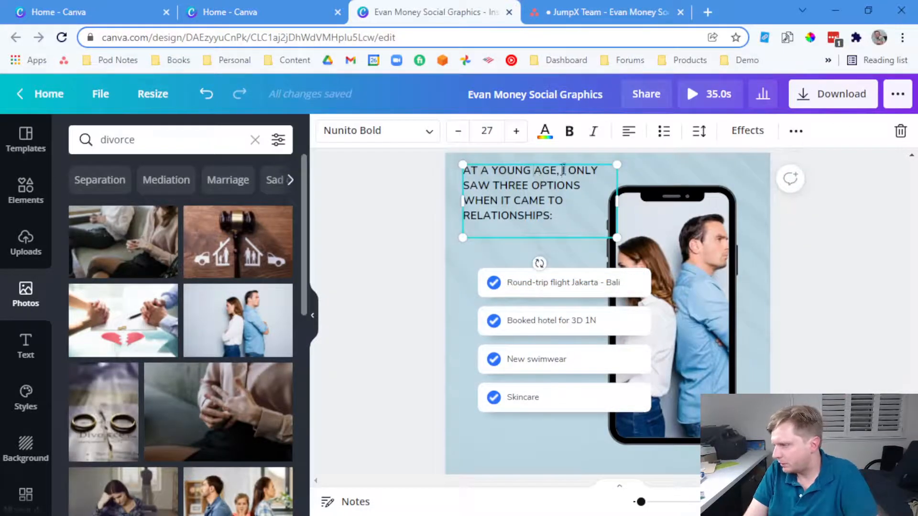
key(Return)
click(532, 186)
key(Return)
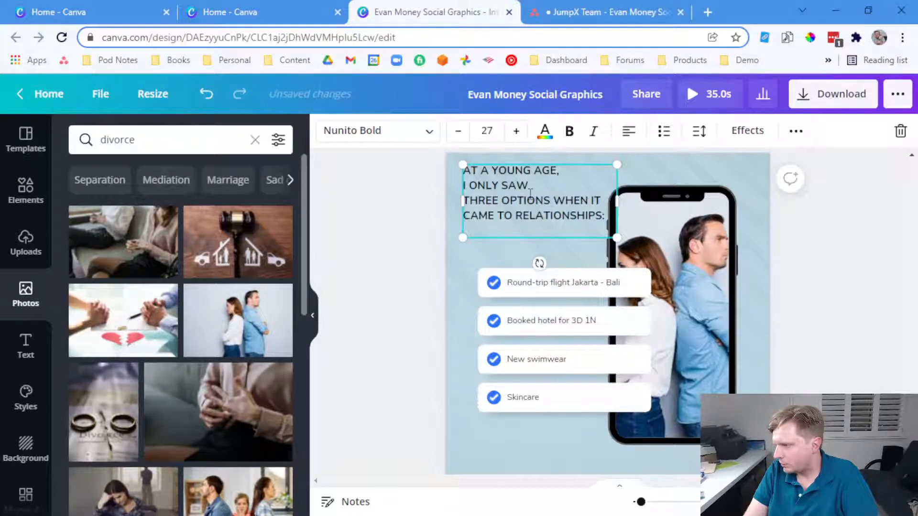
click(553, 200)
key(Return)
click(434, 244)
drag(509, 216, 511, 221)
Paste 'married and miserable' from the Asana quote over the first checklist item
click(556, 13)
click(439, 220)
drag(492, 211, 586, 212)
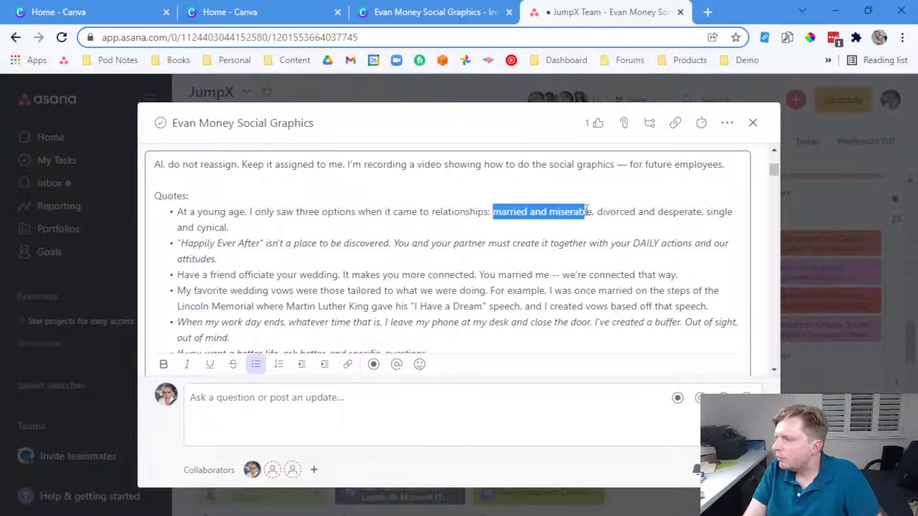
click(463, 14)
triple_click(542, 283)
text(married and miserable)
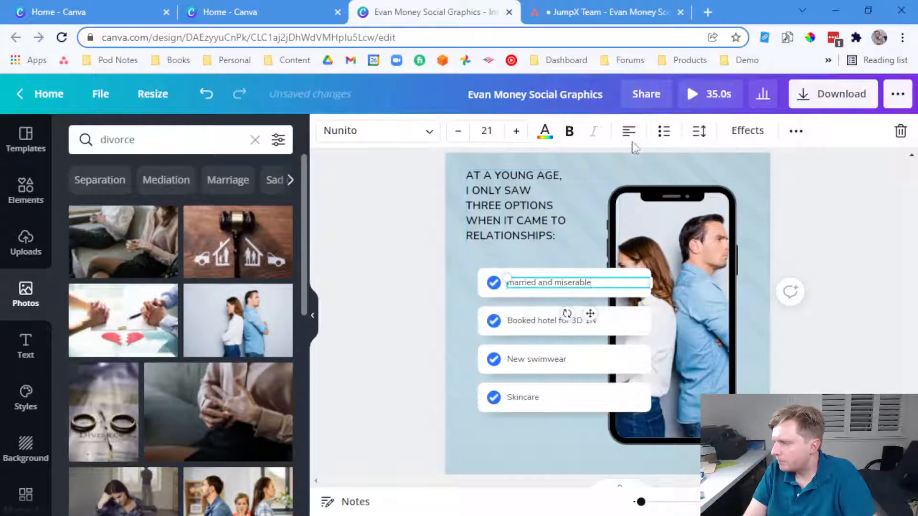
Copy 'divorced and desperate' from Asana and make the first item read MARRIED & MISERABLE
click(610, 12)
drag(598, 212, 700, 211)
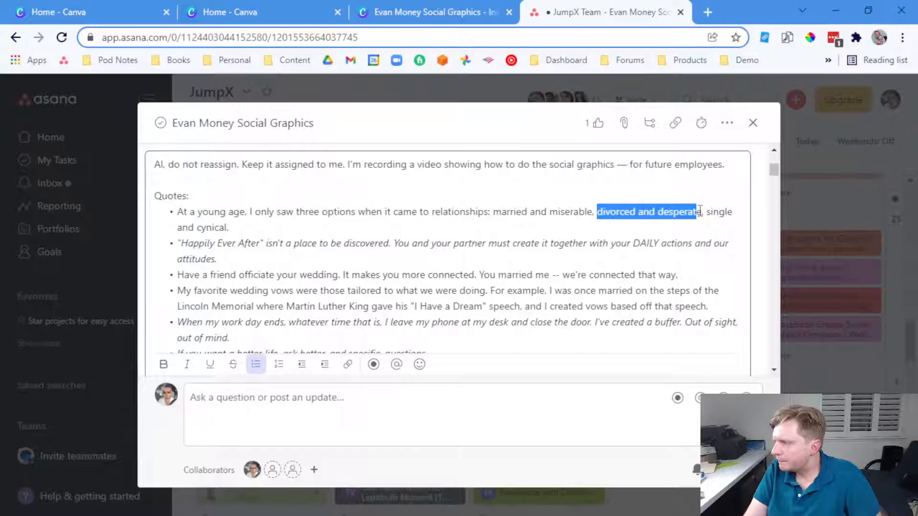
key(ctrl+c)
key(ctrl+shift+Tab)
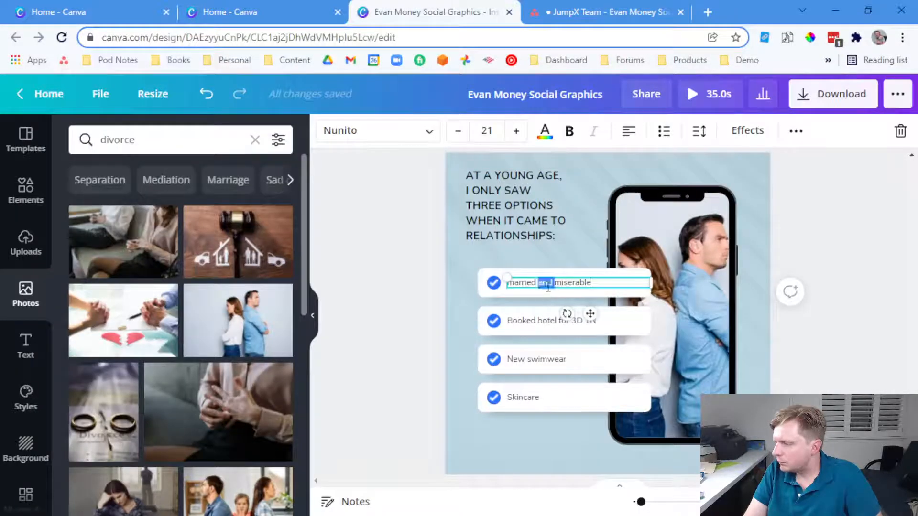
text(&)
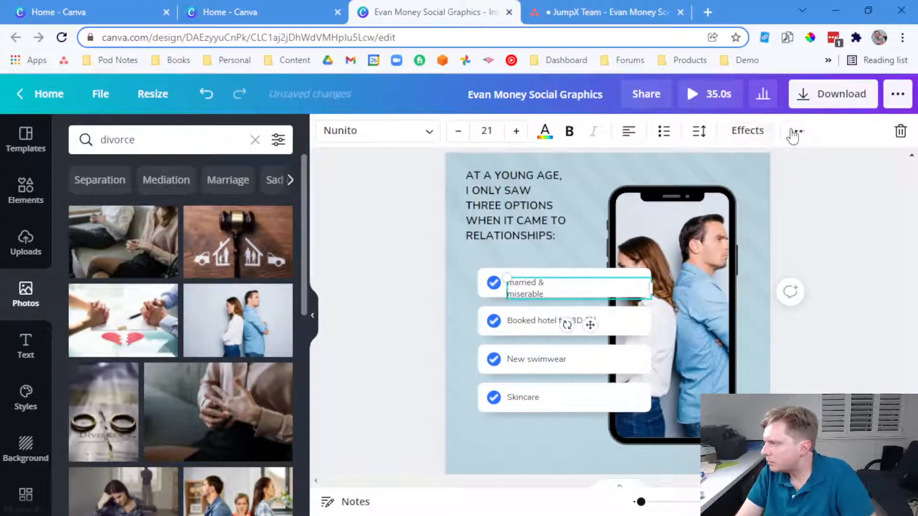
click(796, 131)
click(493, 169)
click(496, 171)
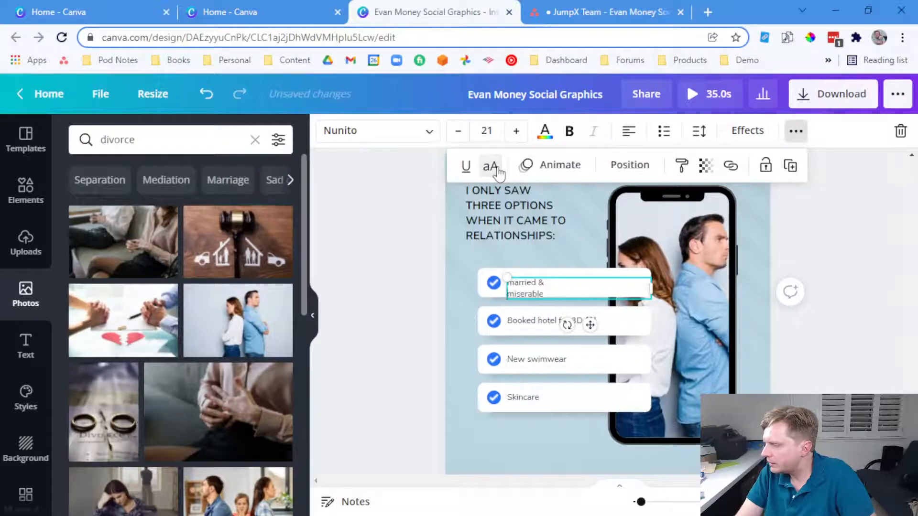
key(ctrl+a)
click(495, 171)
click(493, 172)
click(493, 173)
click(570, 287)
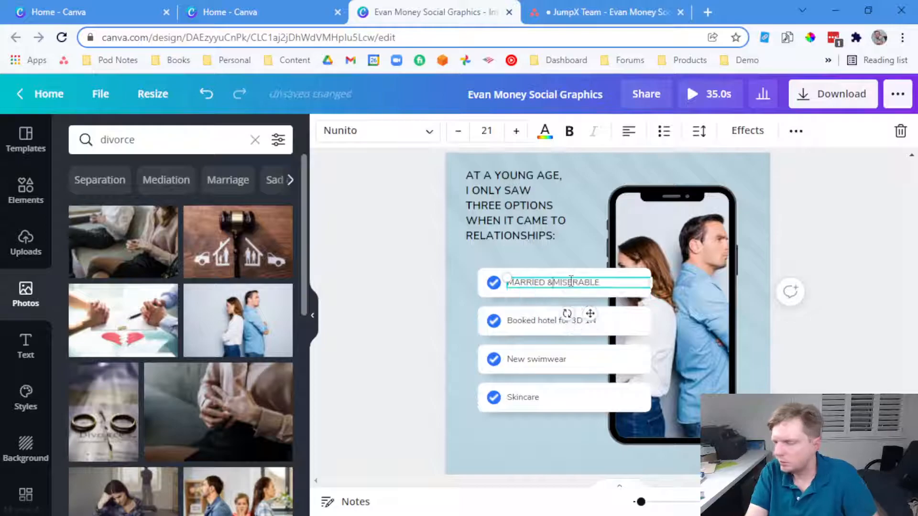
Replace the second item with DIVORCED & DESPERATE in capitals
click(546, 319)
click(542, 321)
key(ctrl+v)
text(&)
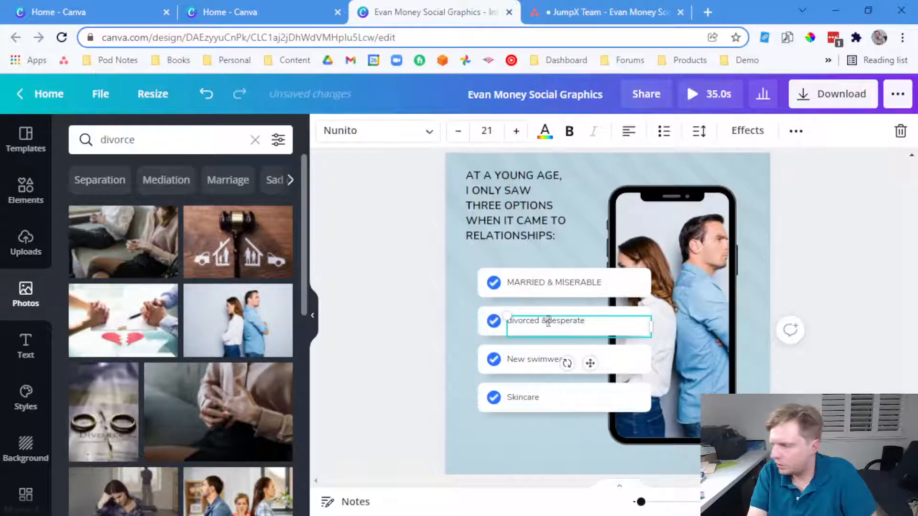
key(ctrl+a)
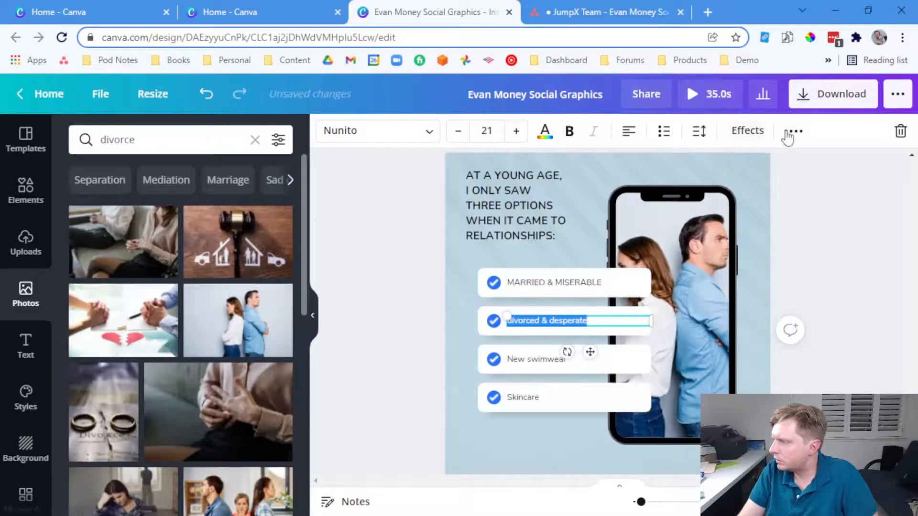
click(795, 132)
click(492, 167)
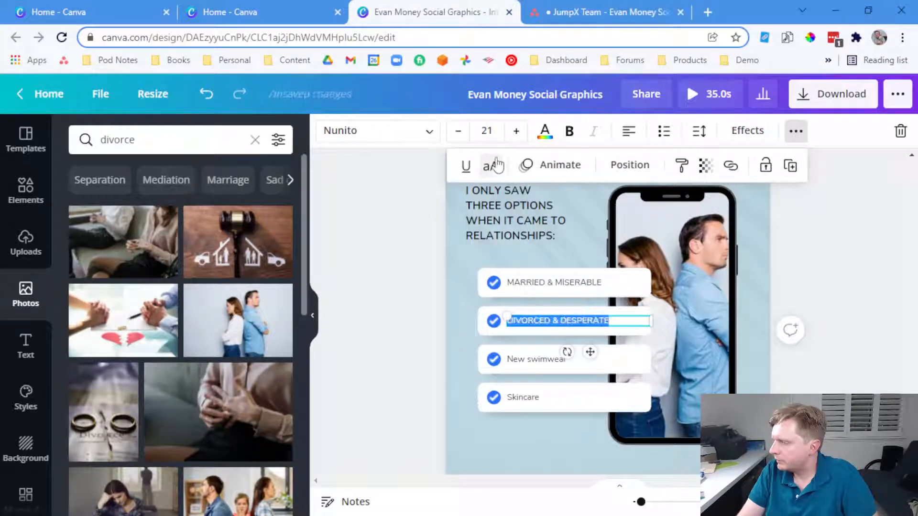
Replace the third item with SINGLE & CYNICAL in capitals and clear the Skincare text
click(574, 12)
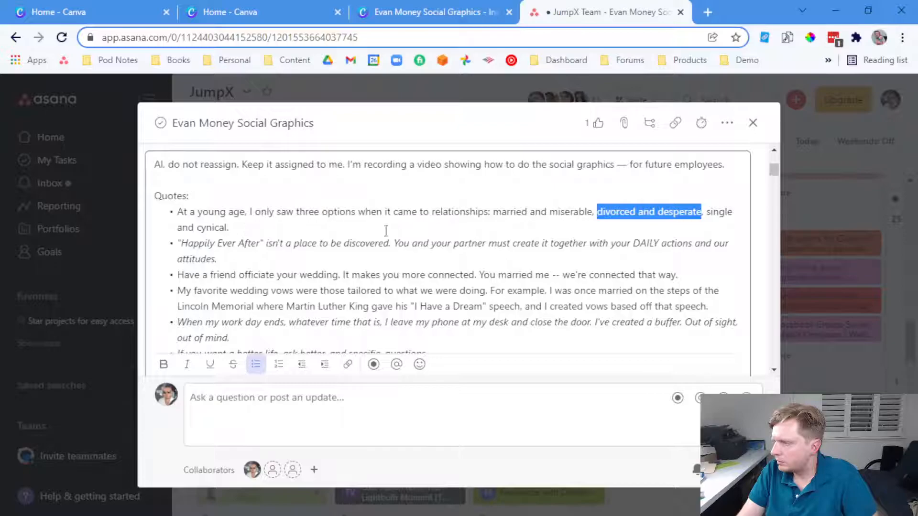
drag(228, 229, 705, 213)
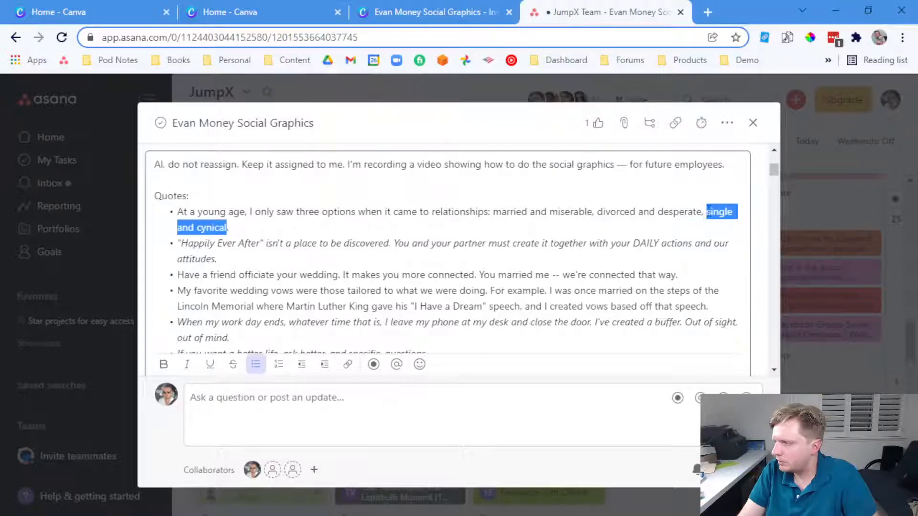
click(466, 6)
click(526, 360)
double_click(526, 359)
key(ctrl+v)
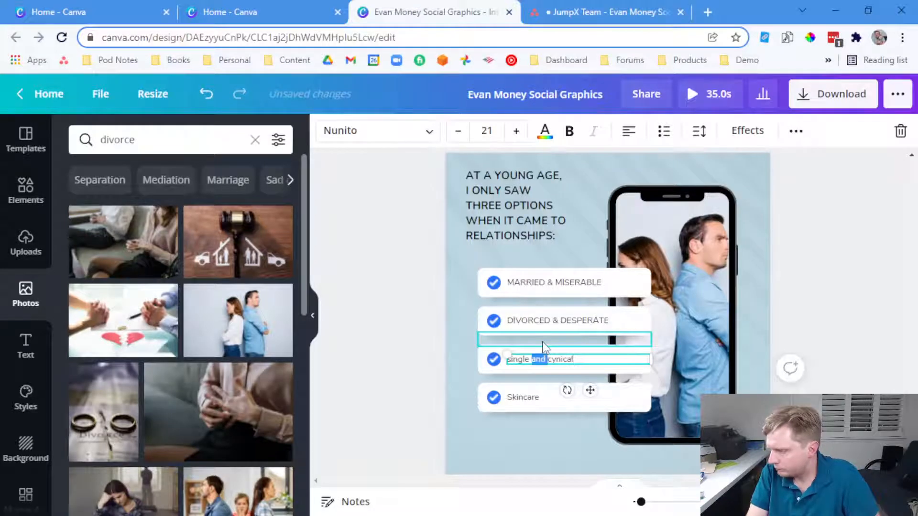
text(&)
key(ctrl+a)
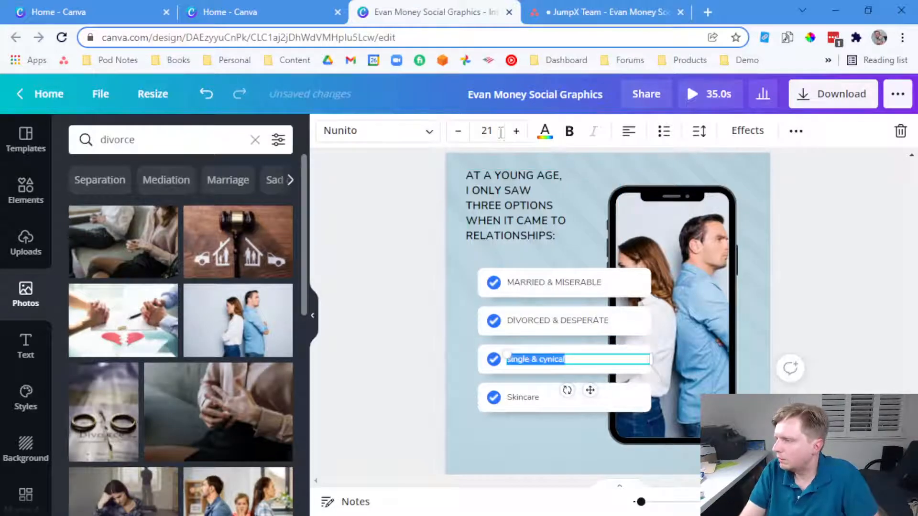
click(796, 131)
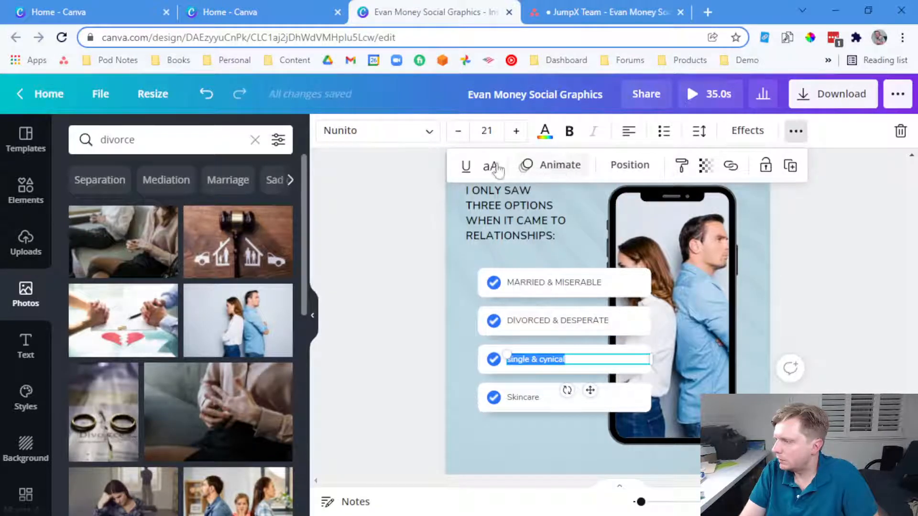
click(491, 167)
double_click(540, 405)
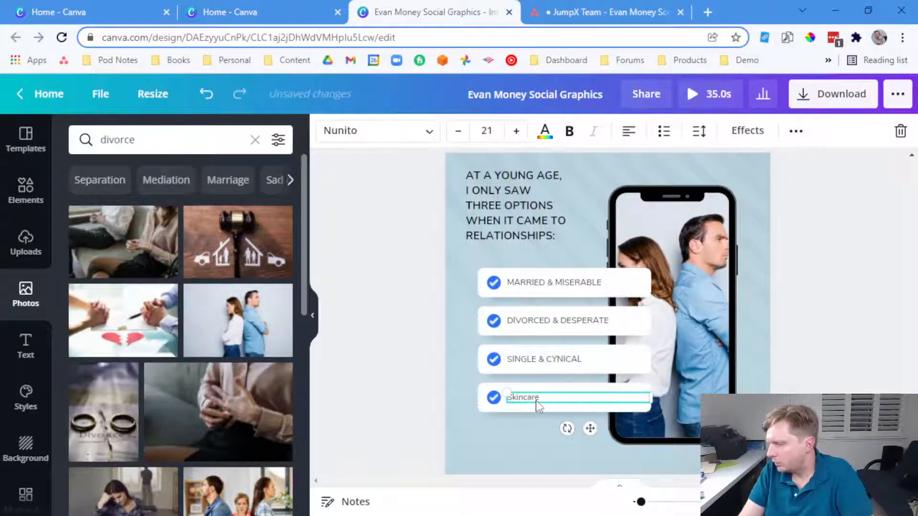
key(BackSpace)
Delete the fourth row's box, check mark, blue circle and shadow
click(532, 399)
key(Delete)
click(496, 401)
key(Delete)
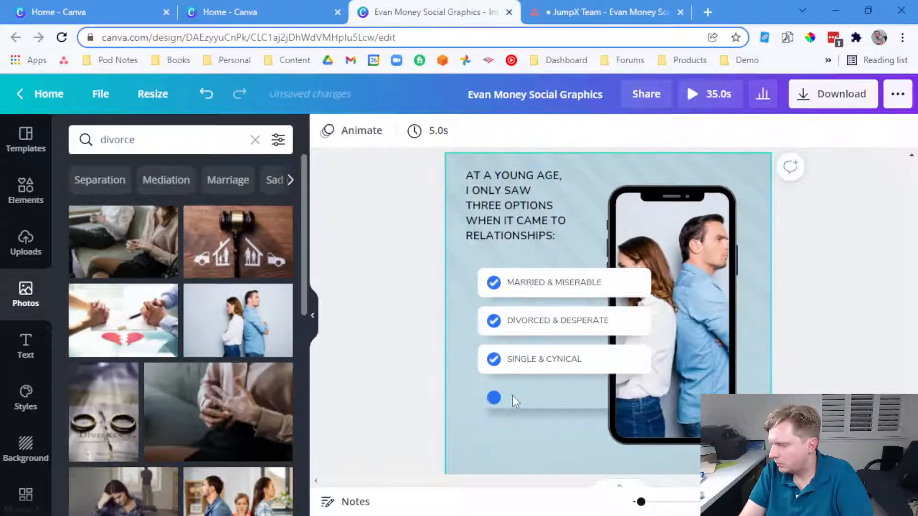
click(511, 396)
click(494, 398)
key(Delete)
click(521, 404)
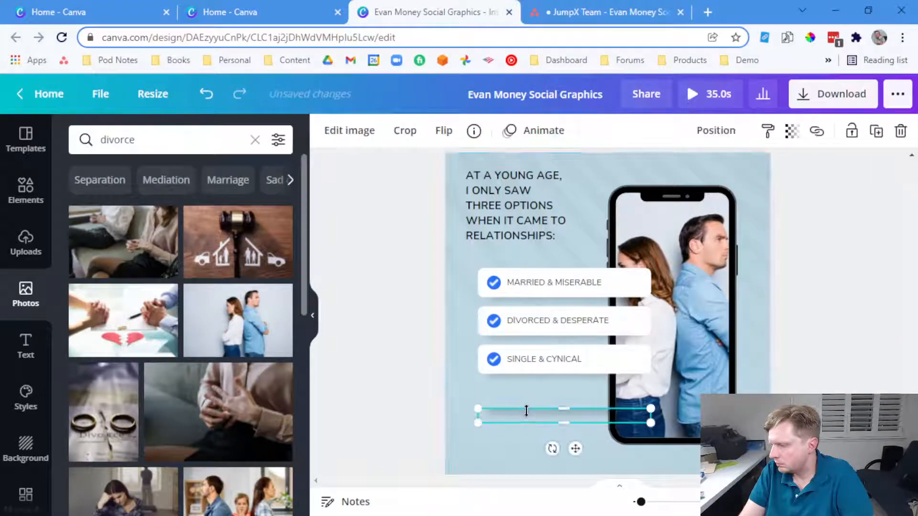
key(Delete)
Copy the heading below the checklist and retype it as the social handle in lowercase
click(493, 222)
key(ctrl+c)
key(ctrl+v)
drag(529, 202, 520, 428)
double_click(521, 426)
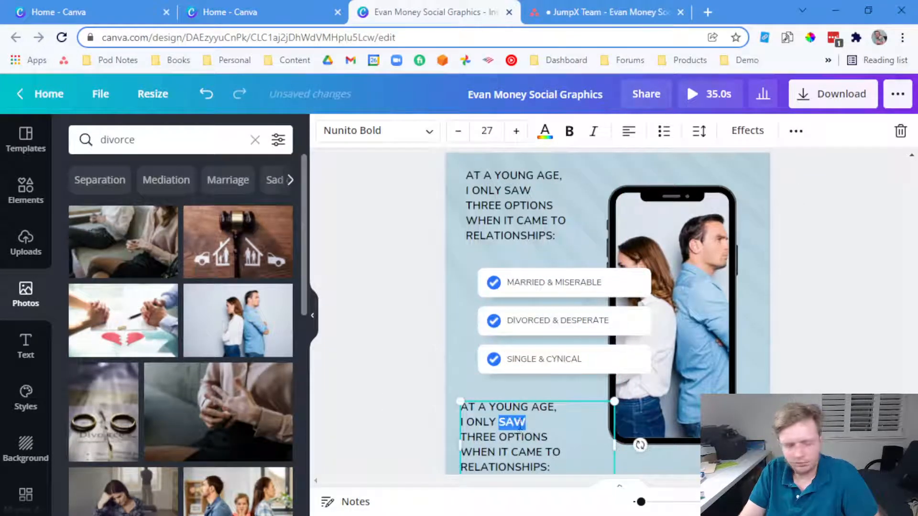
key(ctrl+a)
key(BackSpace)
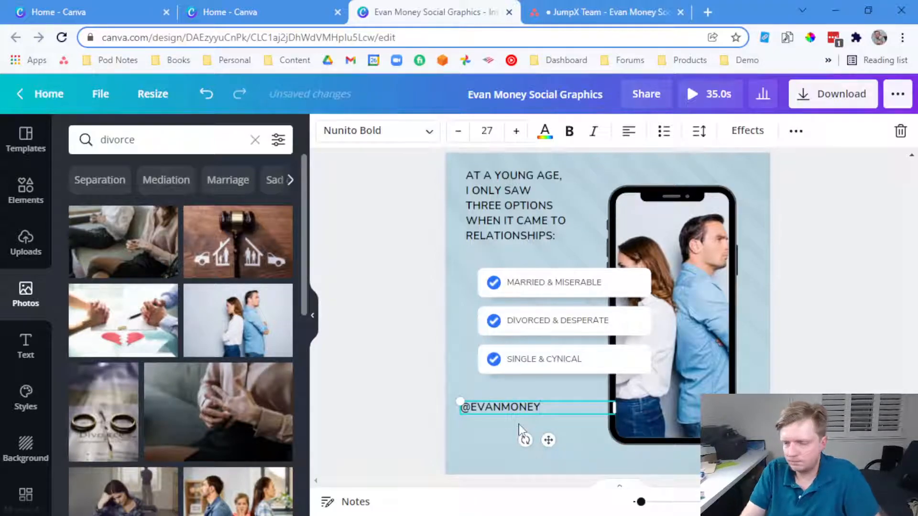
key(ctrl+a)
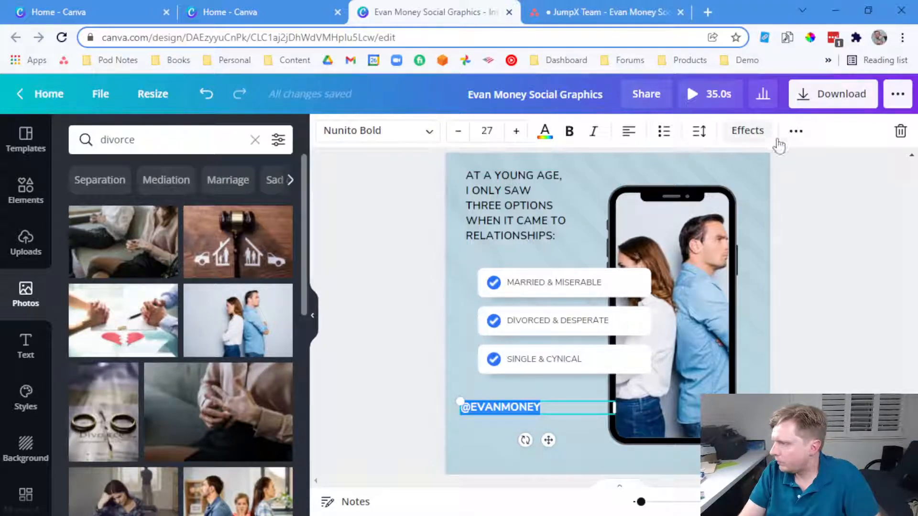
click(795, 142)
click(494, 165)
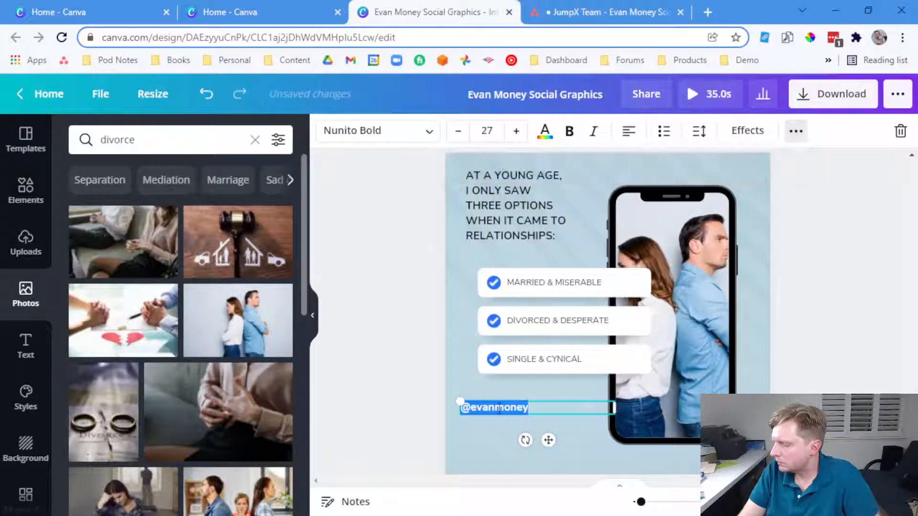
Add EvanMoneyLive.com as a new footer line, nudge the footer and set its text colour
click(533, 408)
key(Return)
text(eVAN)
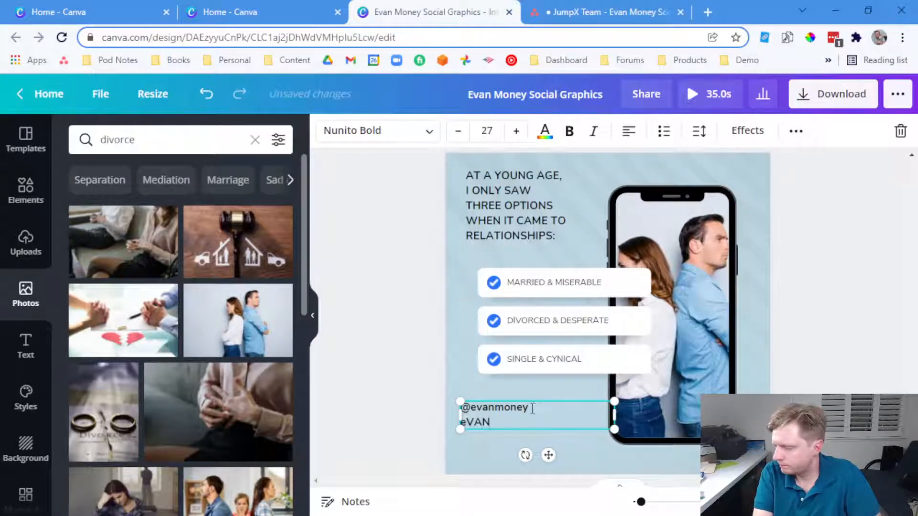
text(MoneyLive.com)
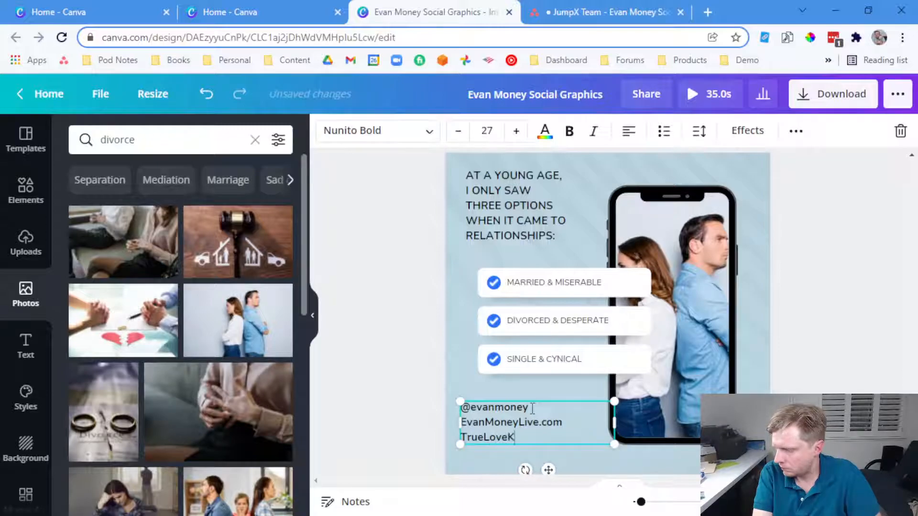
click(439, 396)
mouse_move(491, 422)
mouse_down()
mouse_move(483, 428)
mouse_move(496, 436)
mouse_up()
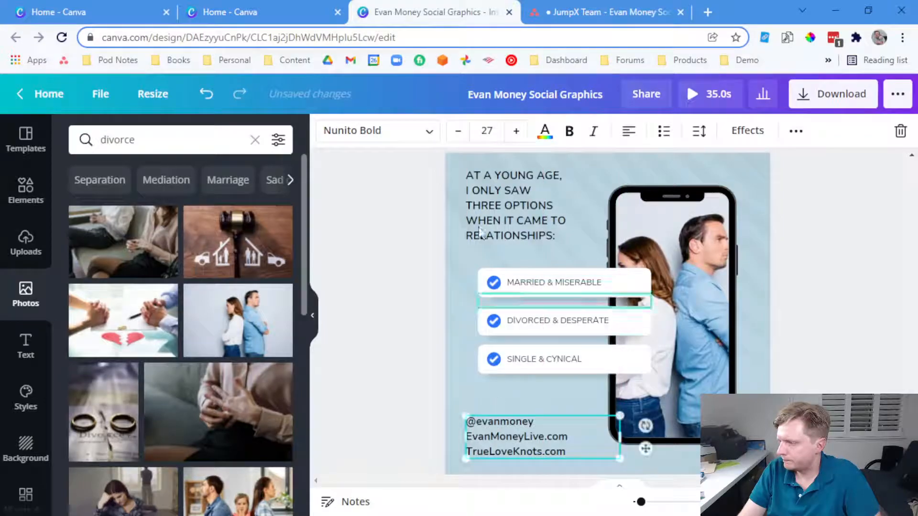
click(545, 131)
click(239, 322)
click(371, 322)
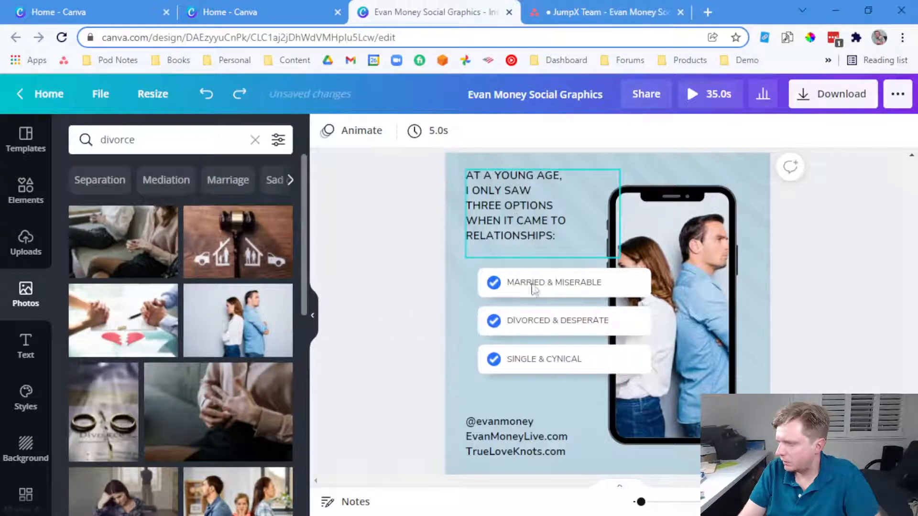
Select the first row's check icon and search Elements for 'x'
click(494, 286)
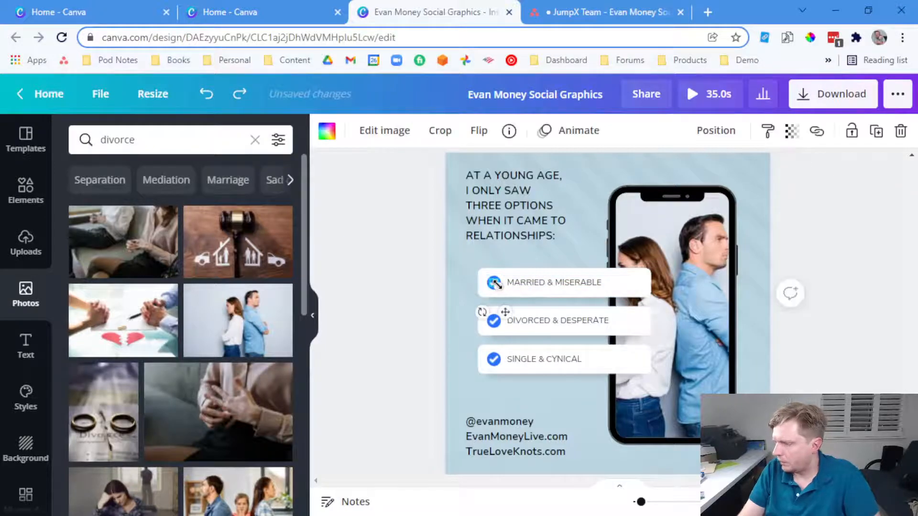
click(439, 288)
click(491, 285)
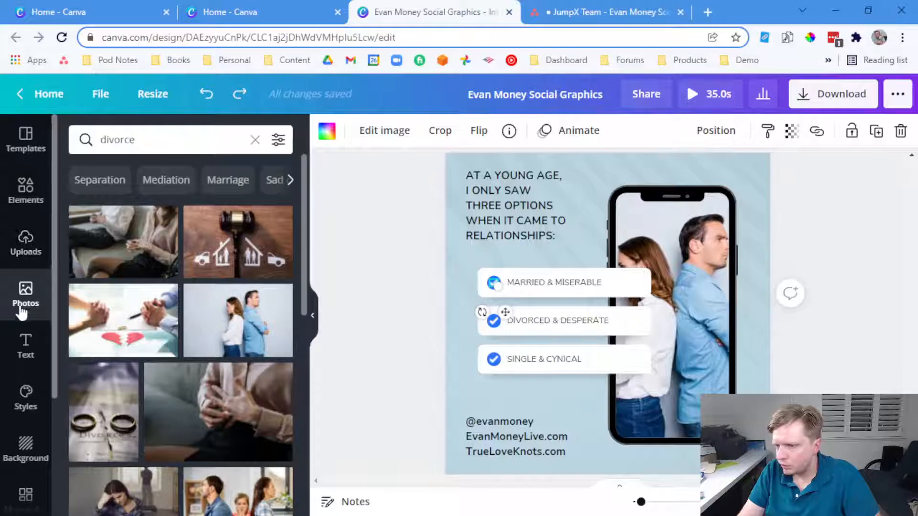
click(26, 190)
scroll(140, 167, up, 5)
click(80, 134)
scroll(155, 338, down, 5)
scroll(155, 338, up, 5)
click(151, 139)
text(x)
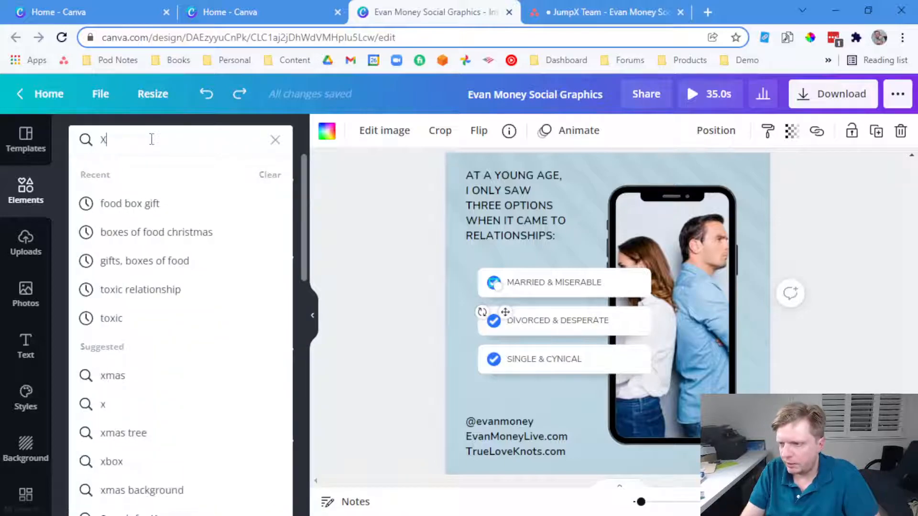
key(Return)
Add a red circled X, remove the first row's check and circle, and shrink the X onto it
drag(164, 230, 494, 324)
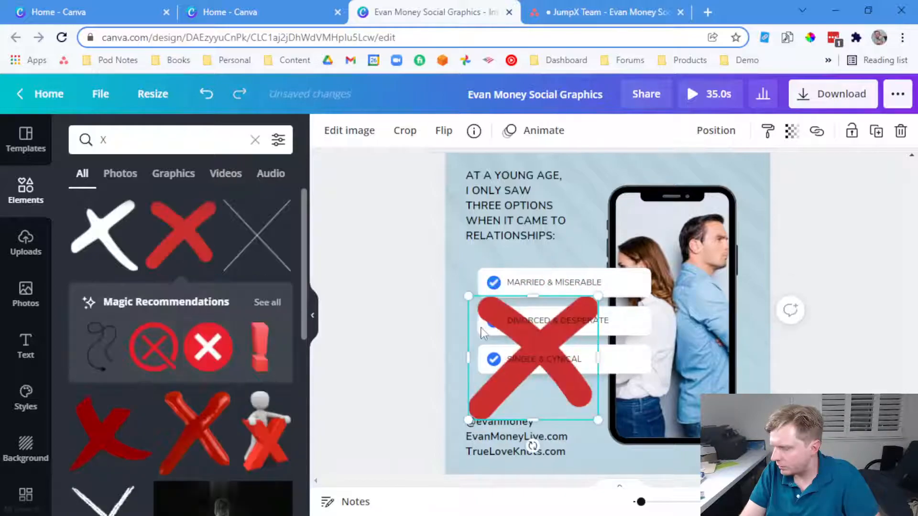
key(Delete)
drag(207, 345, 492, 283)
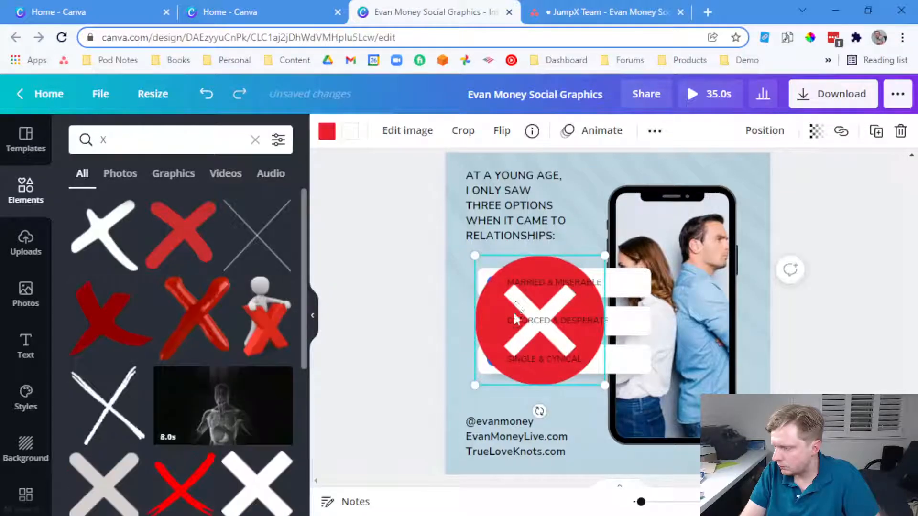
click(494, 284)
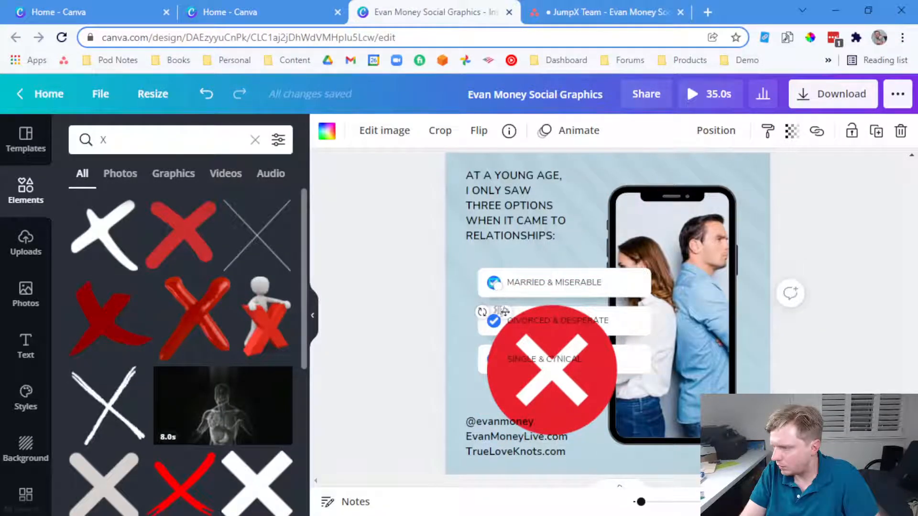
click(435, 330)
click(494, 285)
key(Delete)
click(498, 288)
key(Delete)
click(514, 361)
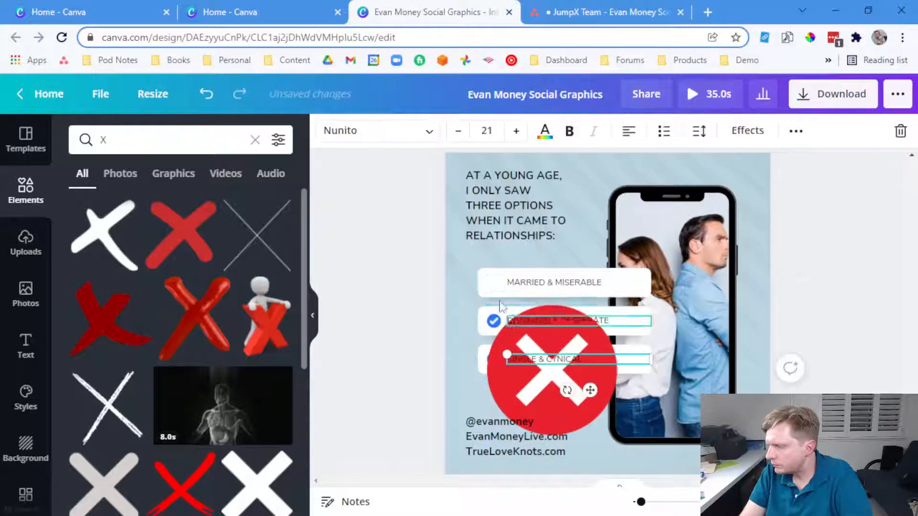
drag(512, 370, 462, 211)
drag(586, 273, 493, 285)
Delete the second and third rows' checks and duplicate the red X onto those rows
click(494, 321)
key(Delete)
click(493, 359)
key(Delete)
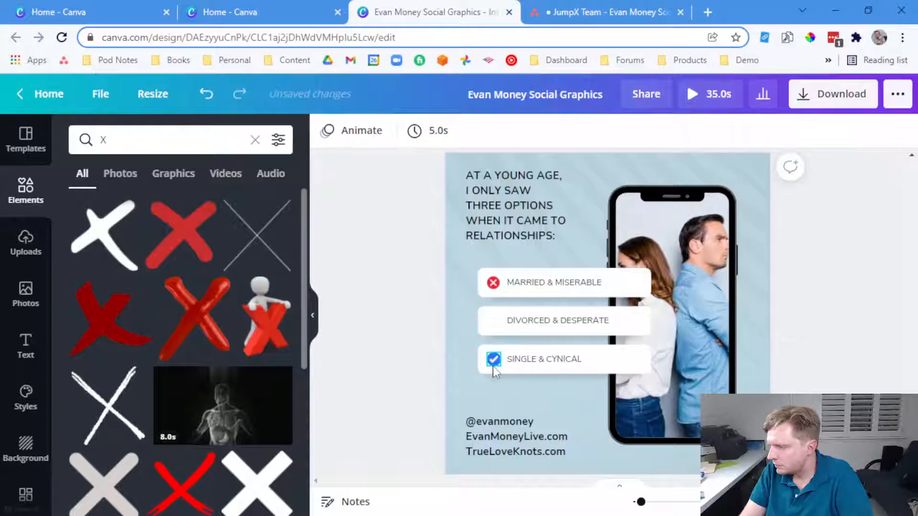
click(495, 288)
key(ctrl+d)
drag(497, 293, 493, 359)
key(ctrl+d)
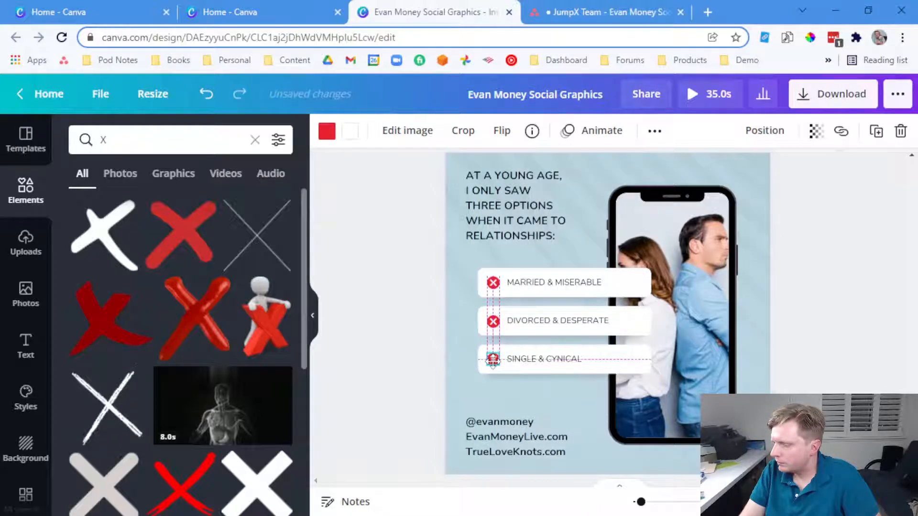
click(456, 354)
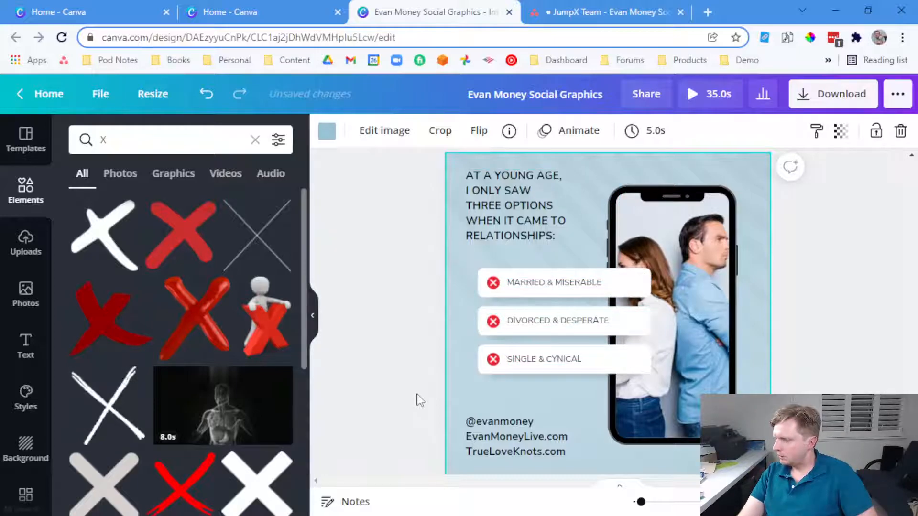
scroll(419, 400, up, 2)
scroll(420, 398, down, 4)
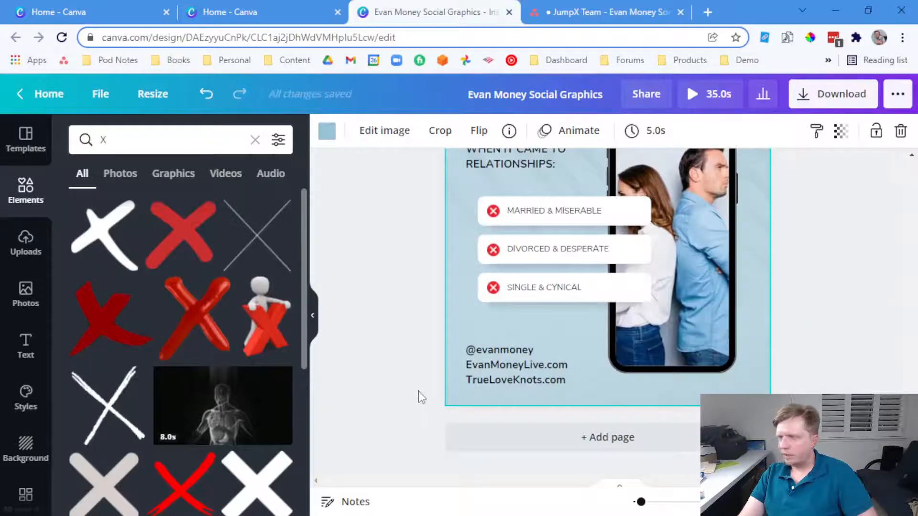
scroll(420, 397, up, 15)
scroll(533, 270, down, 15)
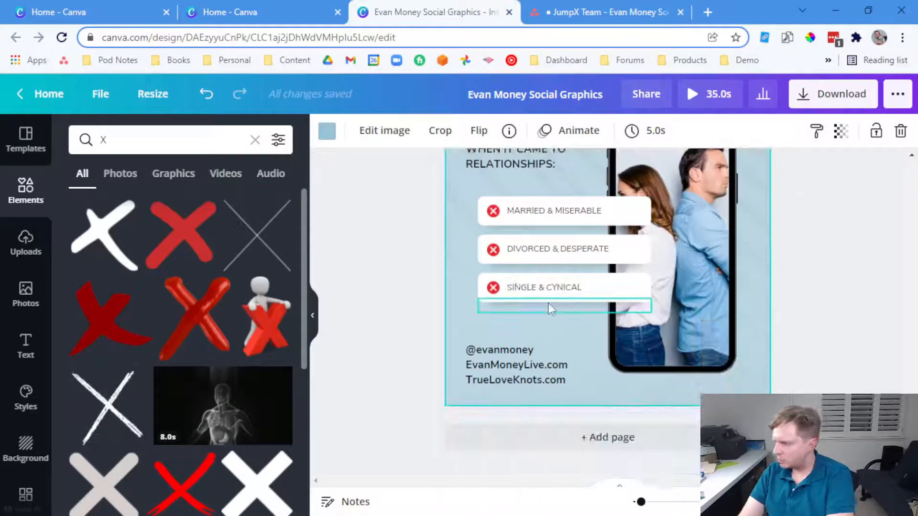
scroll(548, 303, up, 4)
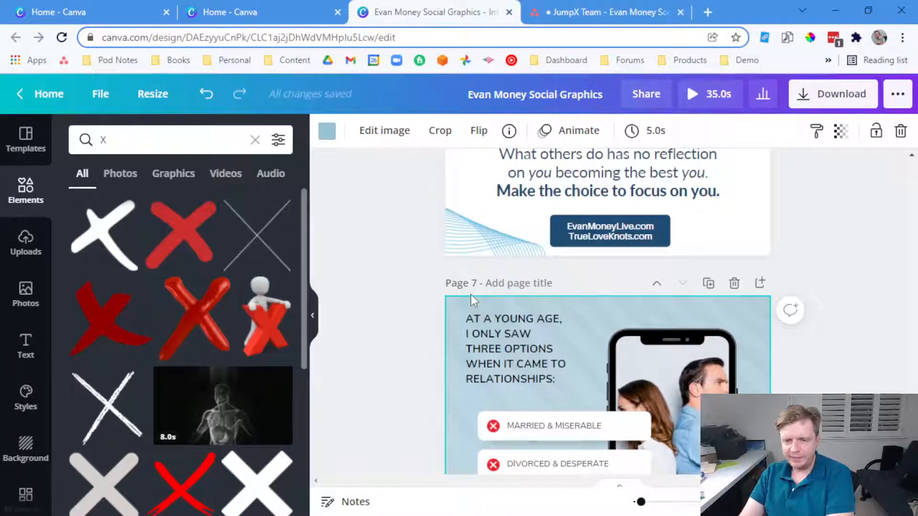
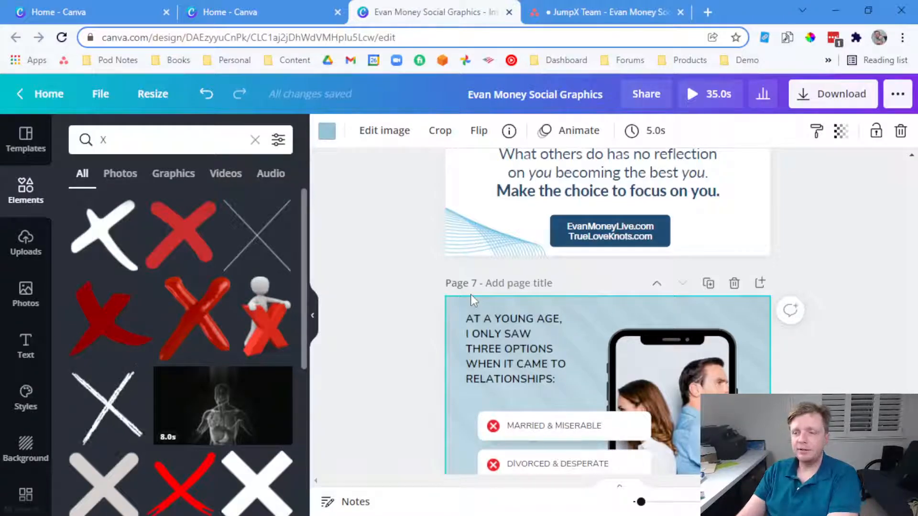
Show the uploaded photos and review the design's pages, ending back at page 7
click(26, 242)
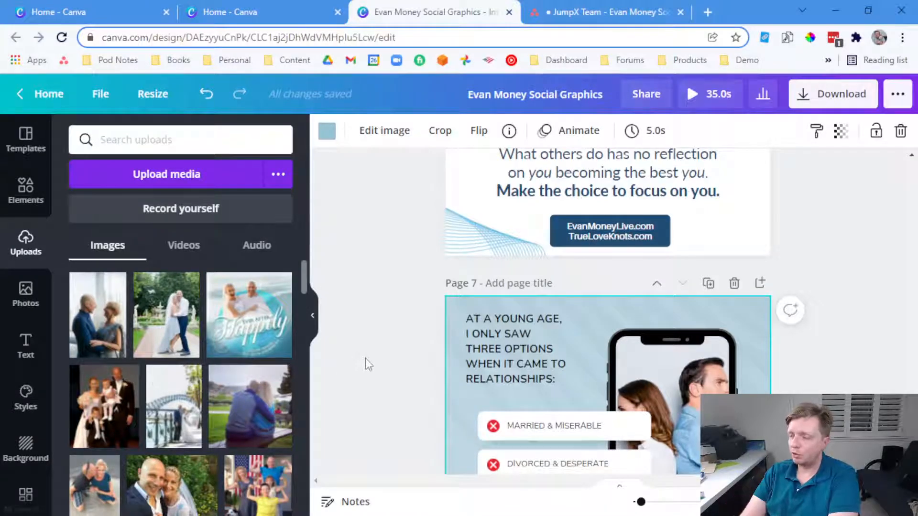
scroll(371, 364, up, 15)
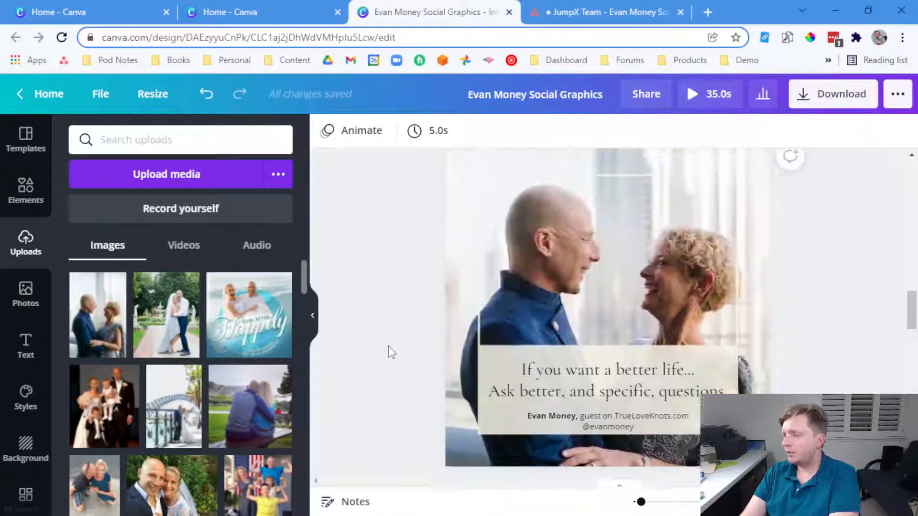
scroll(391, 352, up, 15)
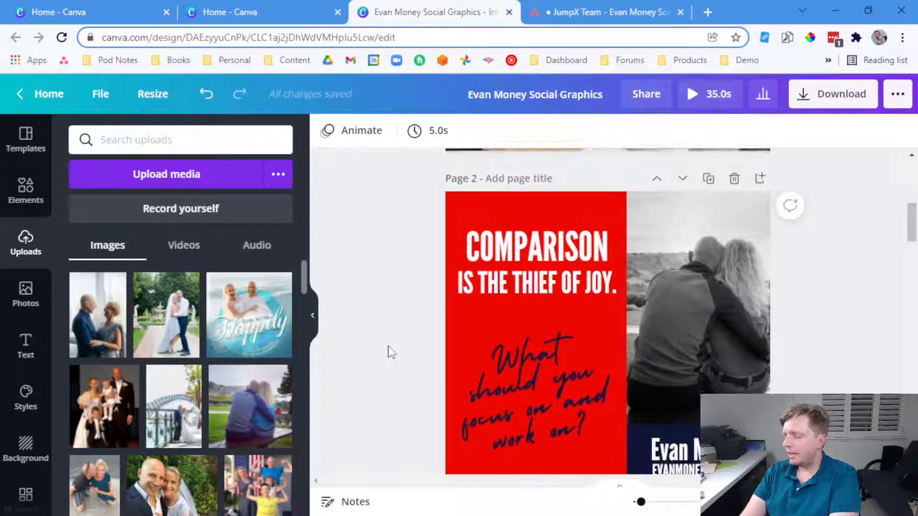
scroll(391, 353, up, 6)
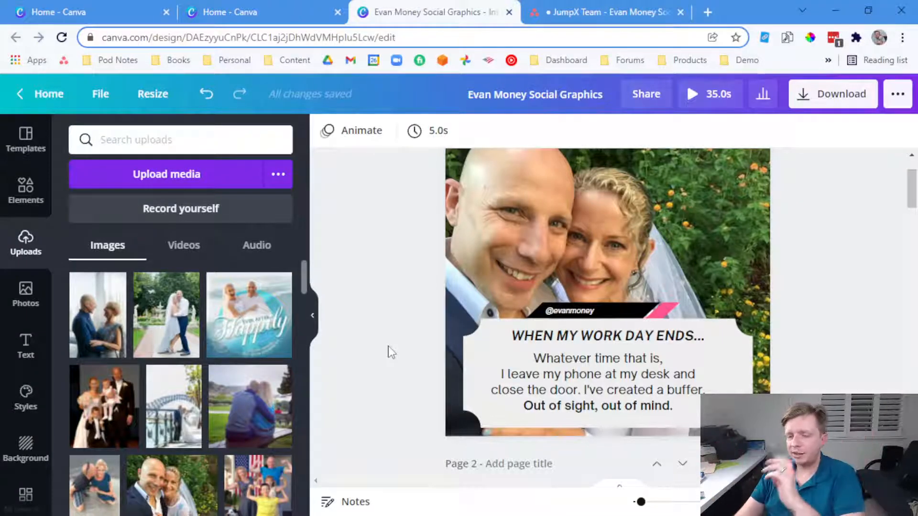
scroll(445, 294, down, 20)
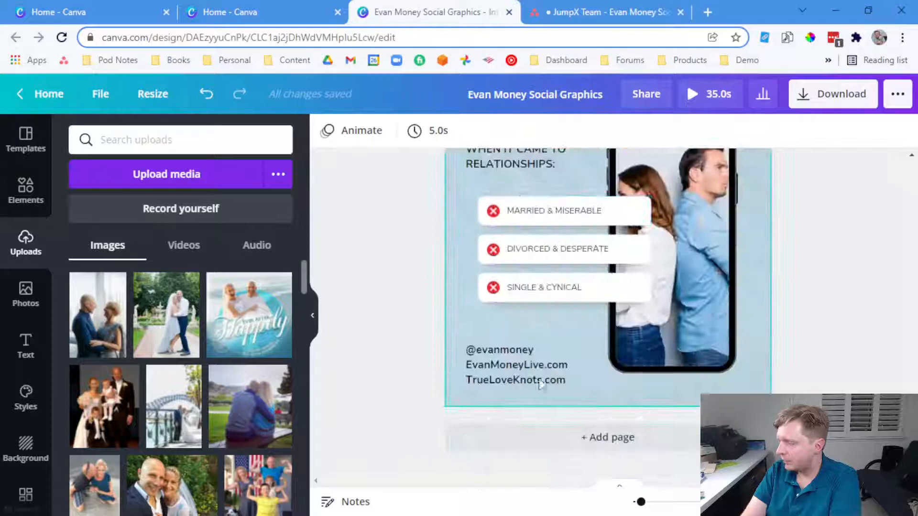
Add a new page using the aerial beach travel template, then select the first quote in the Asana task
click(579, 442)
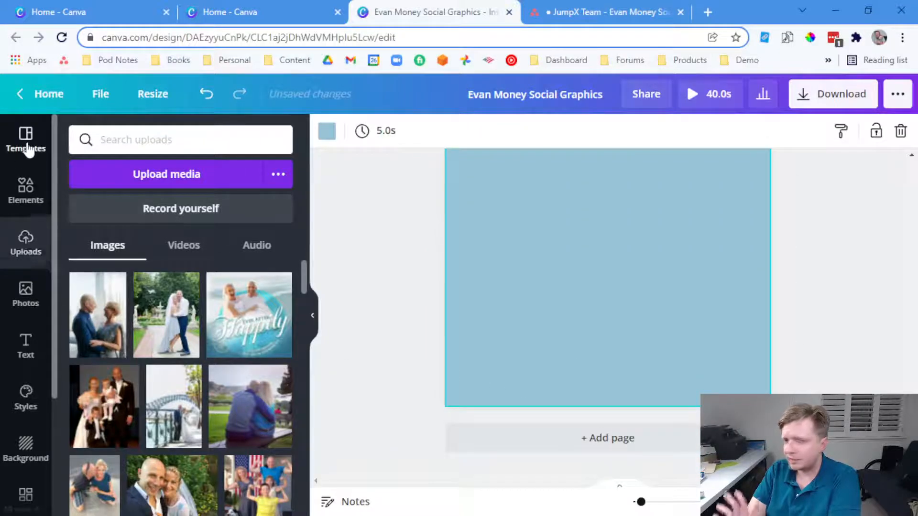
click(26, 140)
scroll(142, 329, down, 10)
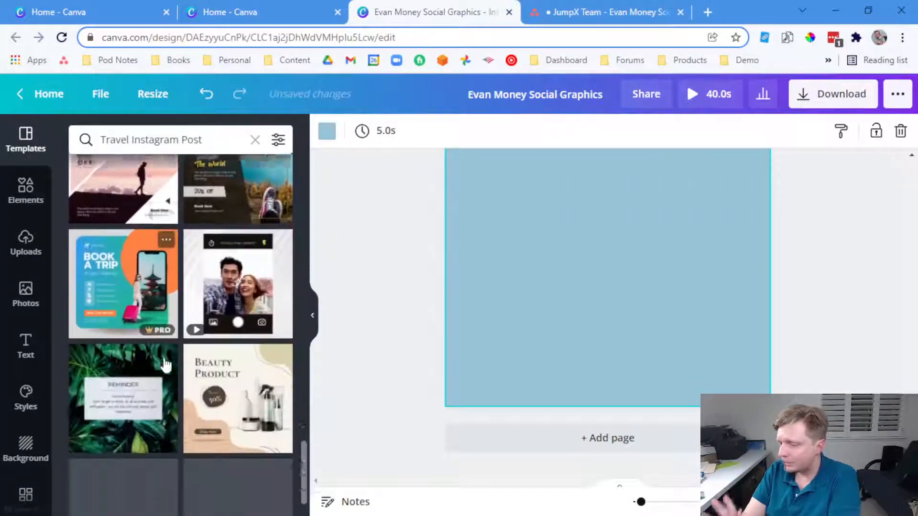
scroll(164, 370, down, 5)
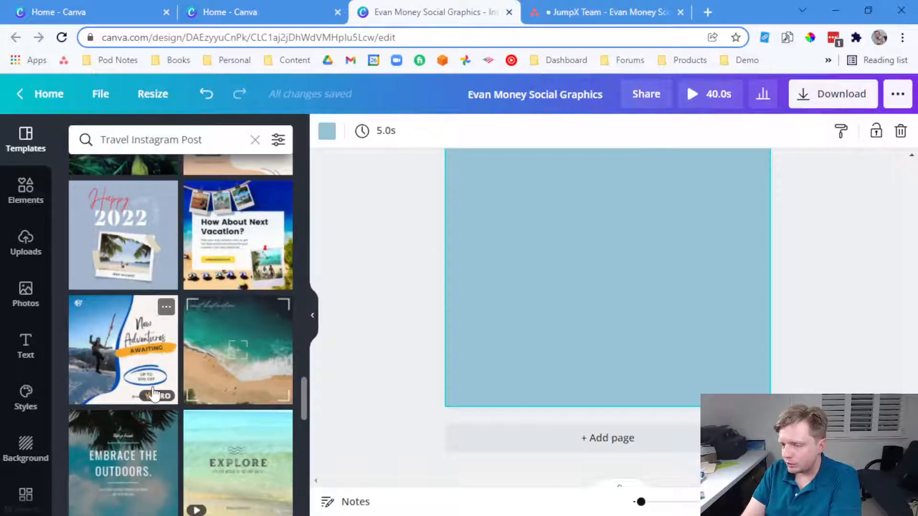
click(242, 340)
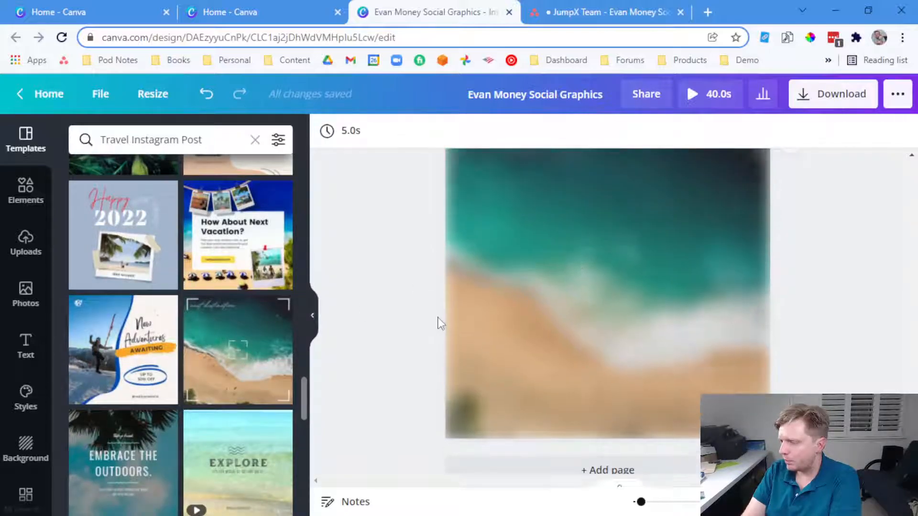
click(531, 281)
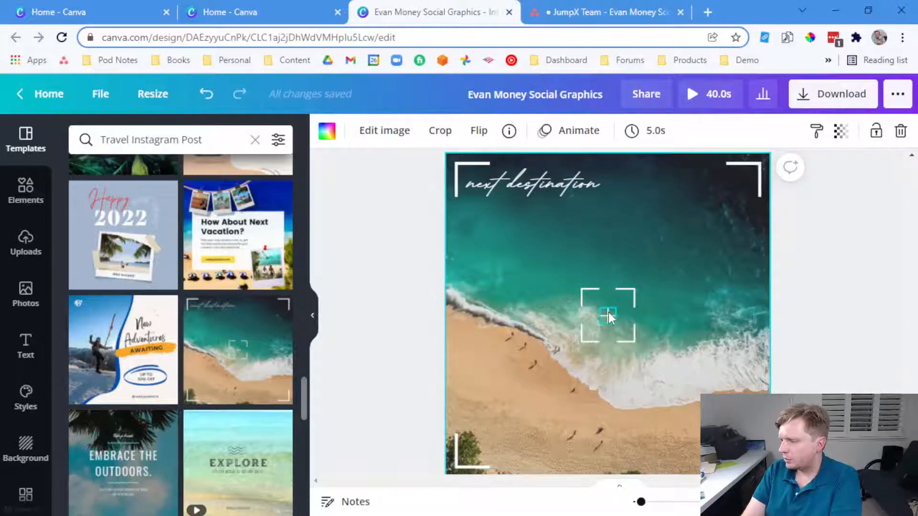
click(558, 5)
drag(277, 228, 173, 221)
Italicize the first relationship-options quote in Asana
click(187, 364)
click(231, 290)
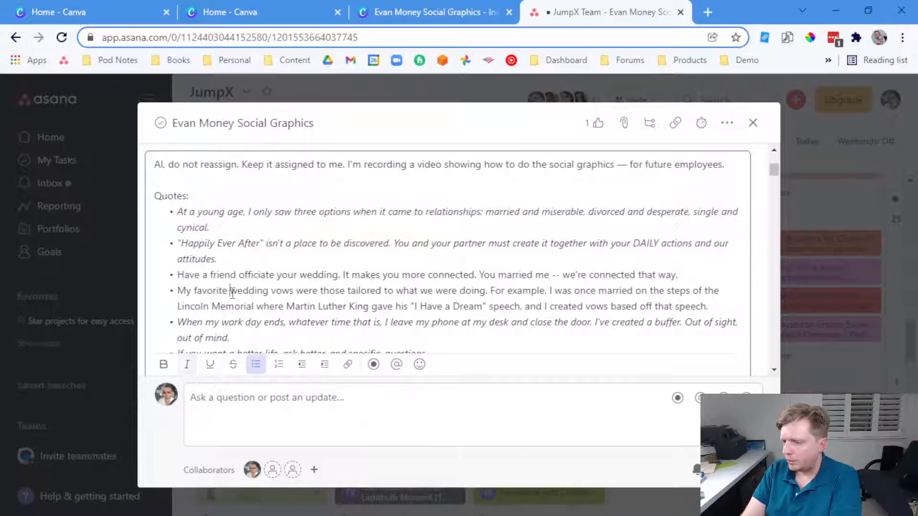
scroll(236, 291, down, 2)
Copy the 'Have a friend officiate your wedding' quote and return to Canva
click(246, 269)
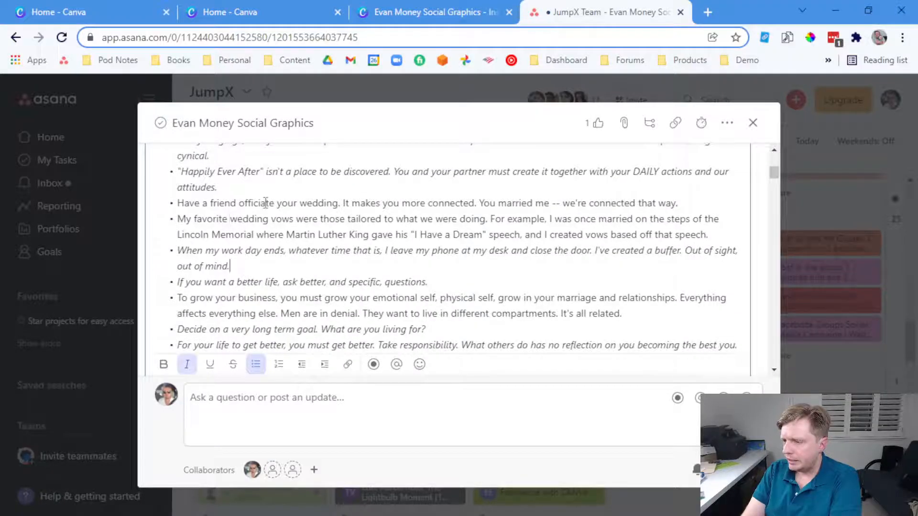
click(266, 203)
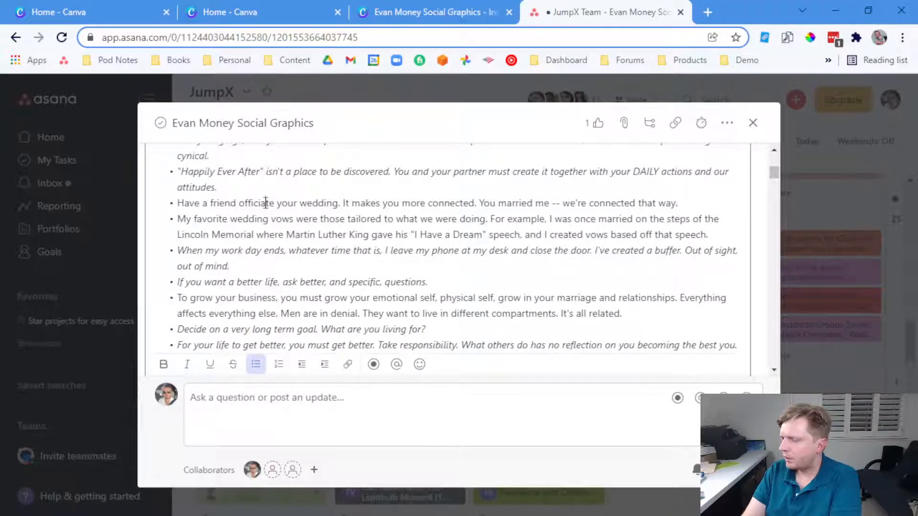
drag(681, 203, 171, 209)
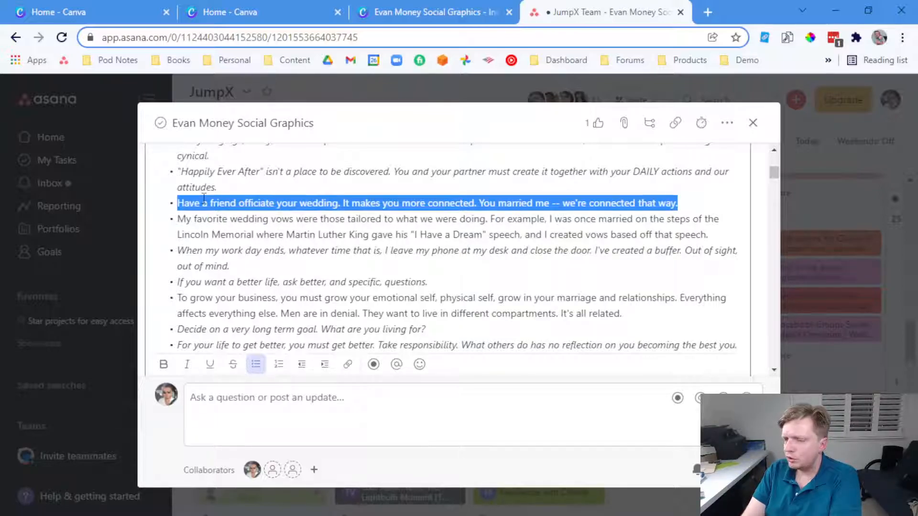
right_click(241, 211)
click(256, 261)
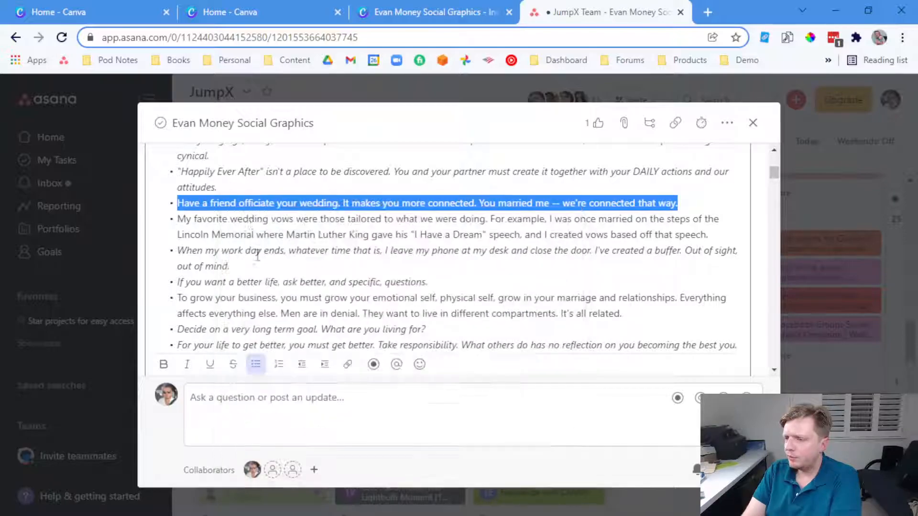
click(393, 12)
Replace the 'next destination' text with a heading containing the pasted officiant quote
click(362, 227)
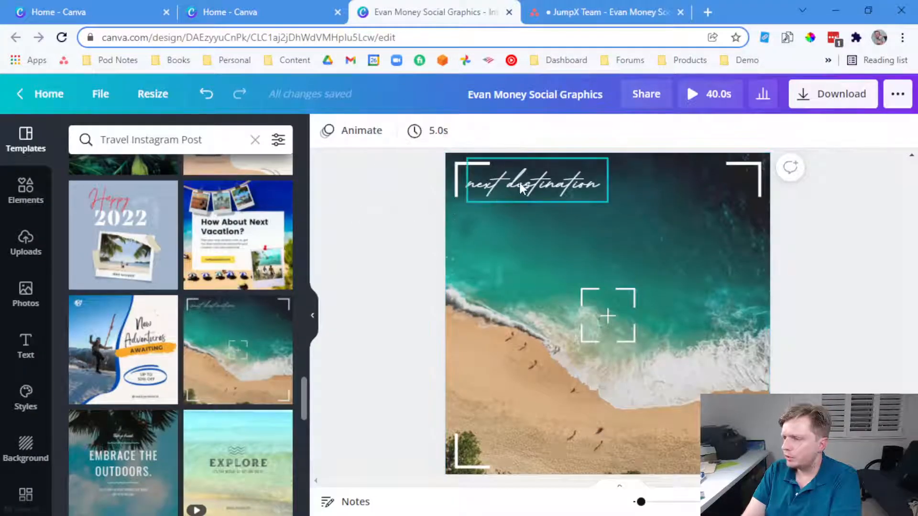
click(518, 180)
key(Delete)
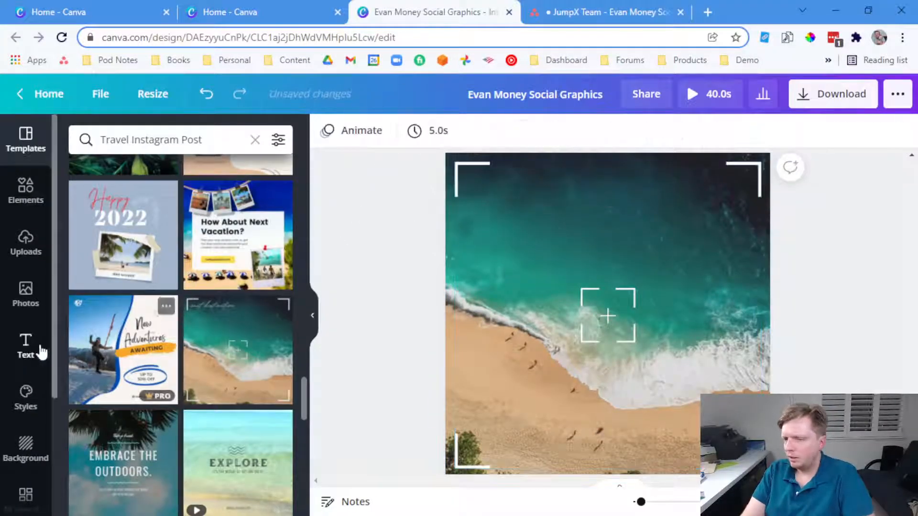
click(38, 346)
click(133, 219)
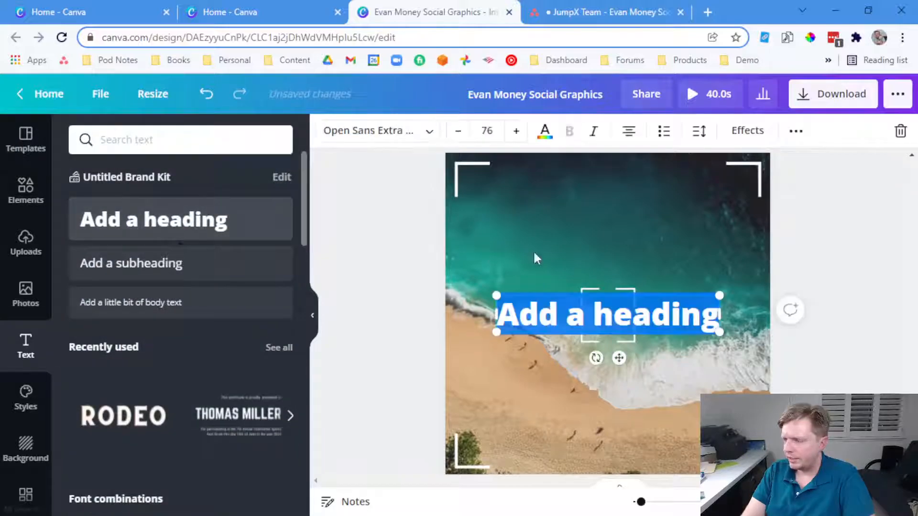
key(ctrl+v)
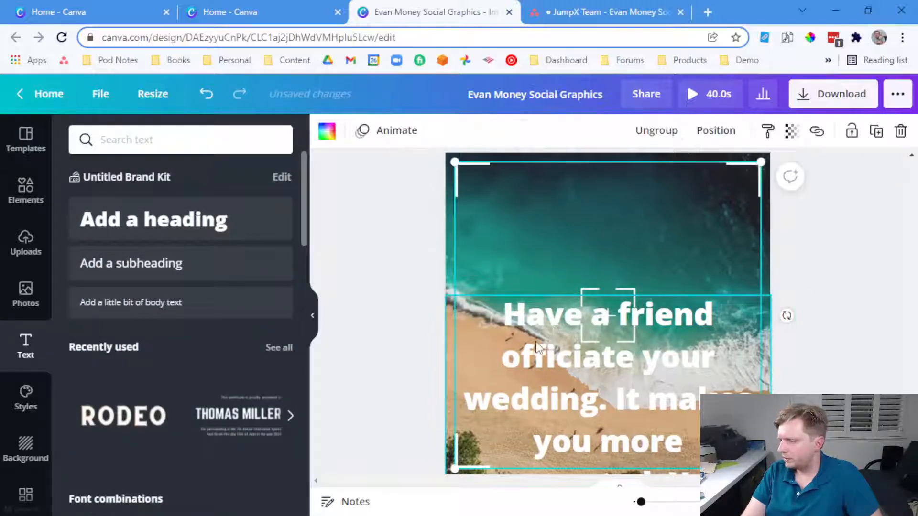
drag(541, 293, 532, 160)
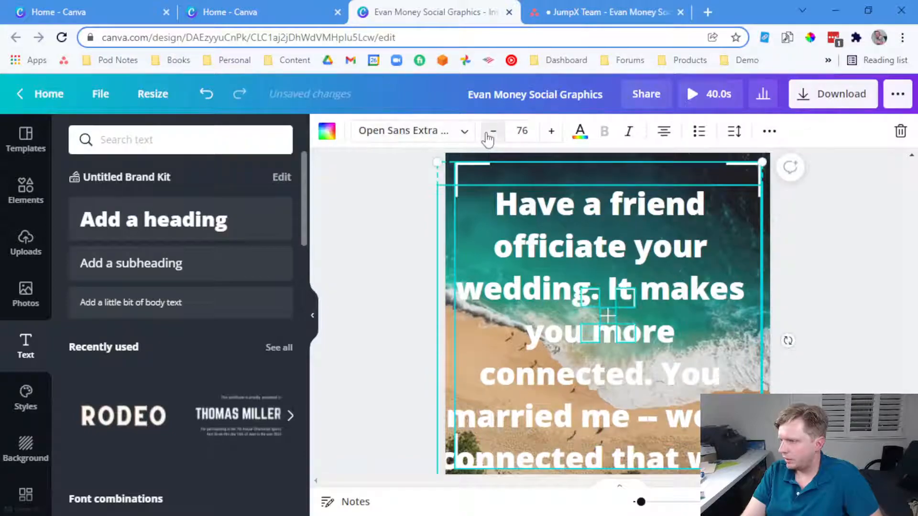
Shrink the quote's font size step by step down to 33
click(492, 131)
click(492, 131)
click(492, 131)
click(493, 132)
click(490, 133)
click(491, 133)
click(490, 133)
click(490, 133)
click(489, 134)
click(489, 134)
click(489, 134)
click(489, 134)
click(489, 134)
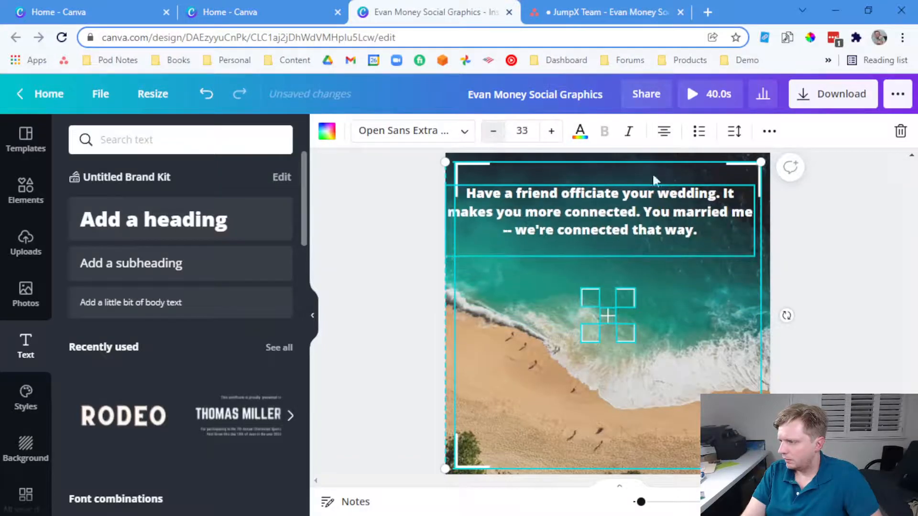
Break the quote into three lines before 'It makes you' and 'You married me'
click(844, 226)
click(720, 203)
click(723, 195)
key(Return)
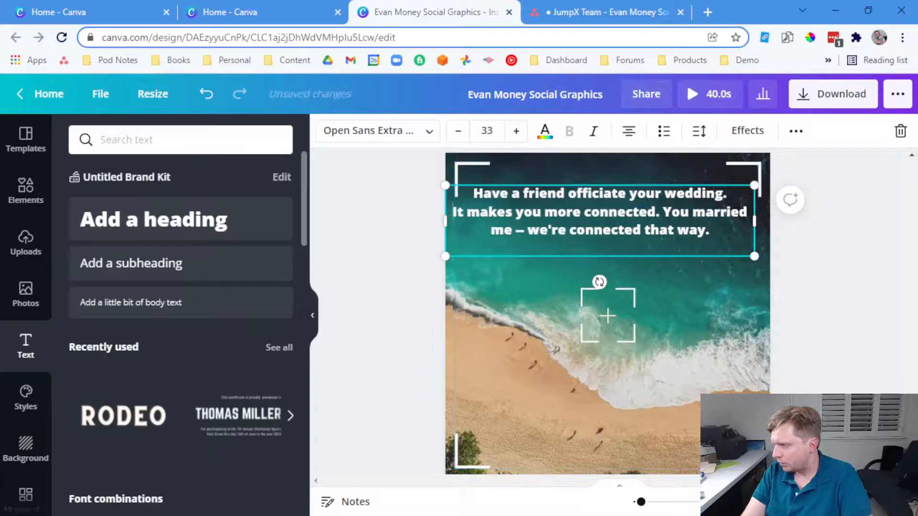
click(664, 212)
key(Return)
click(785, 227)
Set the quote to size 30 and place it back at the top of the page
drag(680, 217, 687, 393)
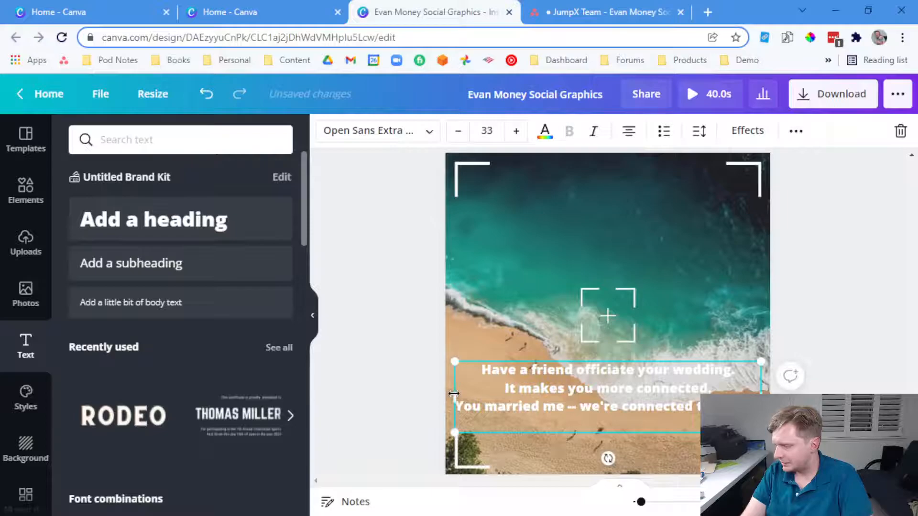
click(461, 134)
click(461, 135)
click(461, 134)
click(497, 355)
drag(562, 388, 560, 388)
click(874, 356)
drag(685, 387, 682, 200)
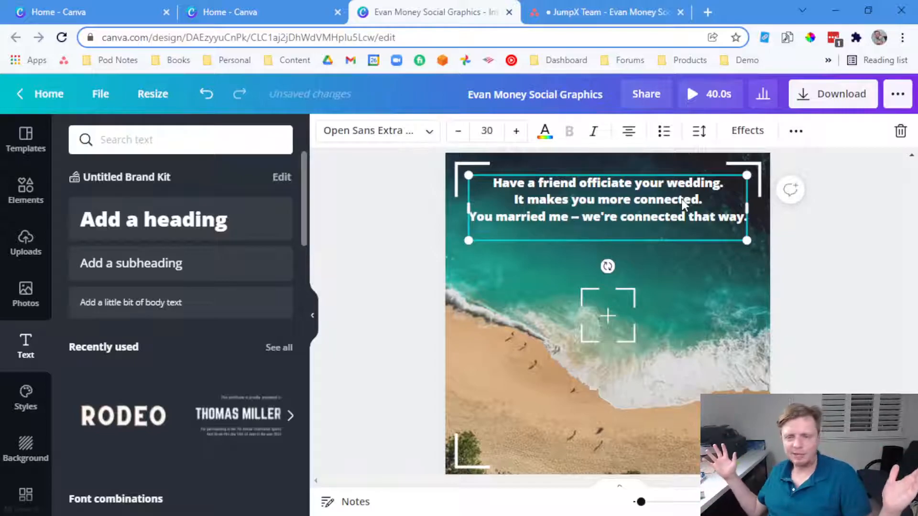
Delete the centre crosshair and its four corner brackets from the beach page
click(616, 319)
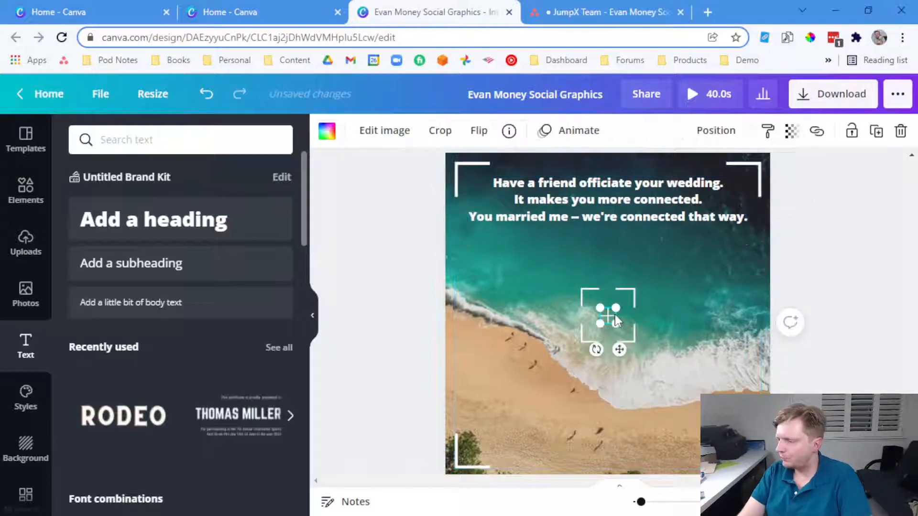
key(Delete)
click(625, 291)
key(Delete)
click(592, 293)
key(Delete)
click(586, 334)
key(Delete)
click(621, 334)
key(Delete)
Add the stadium wedding photo from Uploads, then remove it again
click(29, 242)
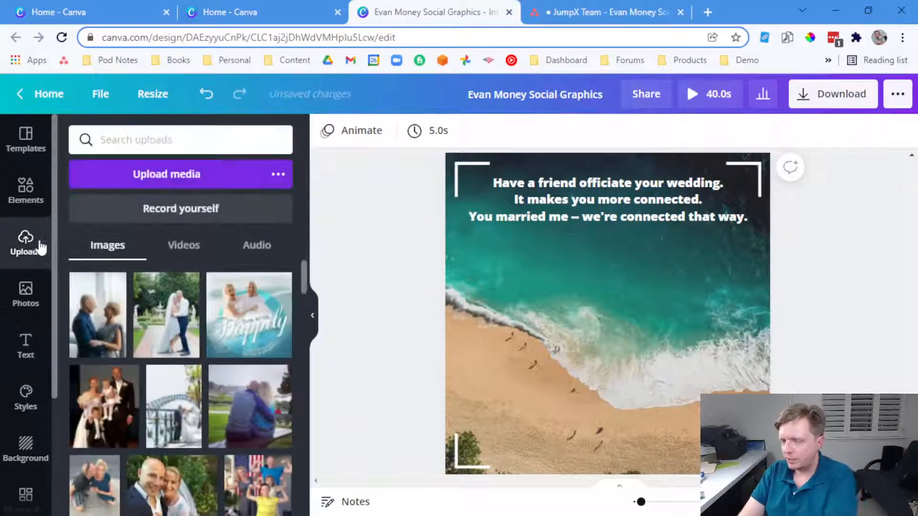
scroll(259, 338, down, 3)
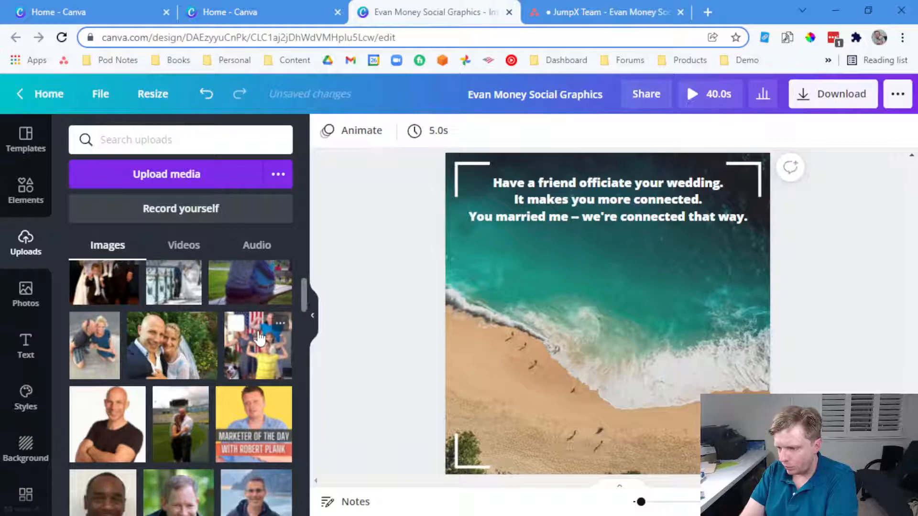
scroll(259, 338, down, 2)
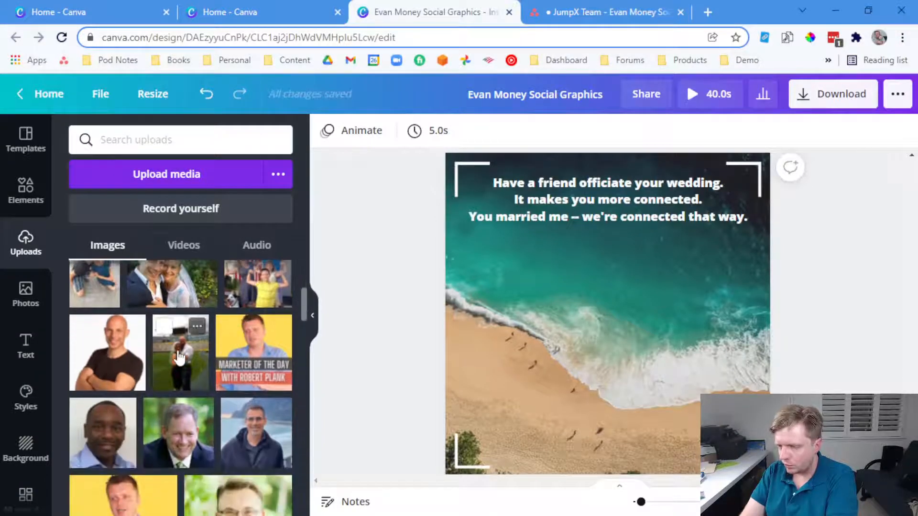
click(179, 356)
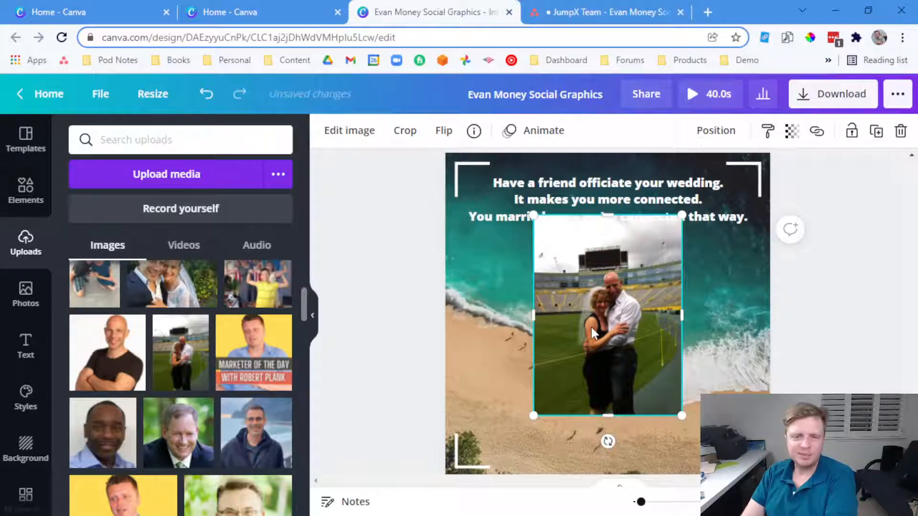
click(822, 313)
click(660, 322)
key(Delete)
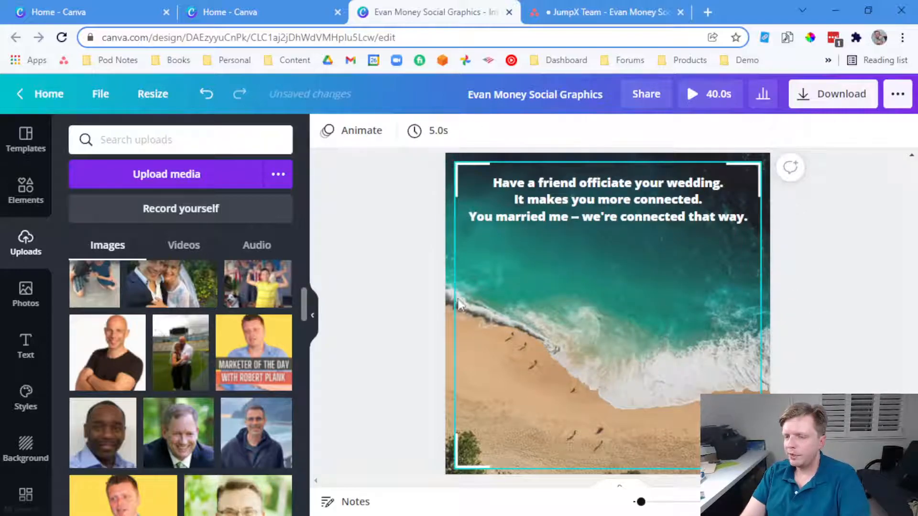
Try the stadium couple photo in a scalloped frame, then delete it
click(33, 209)
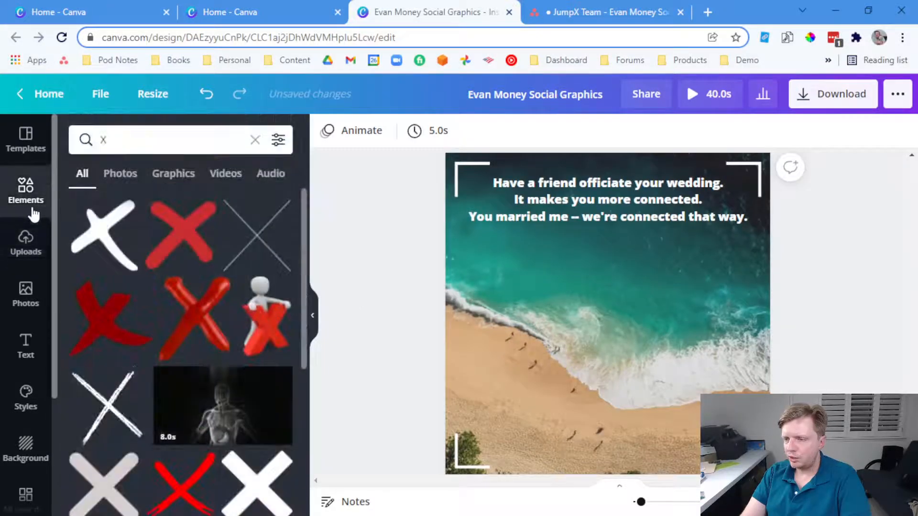
click(255, 140)
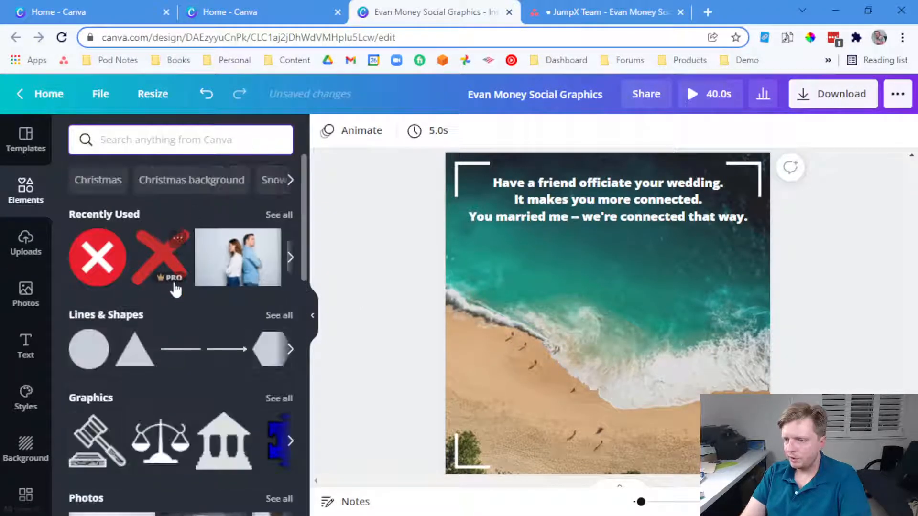
scroll(173, 286, down, 5)
scroll(175, 290, down, 8)
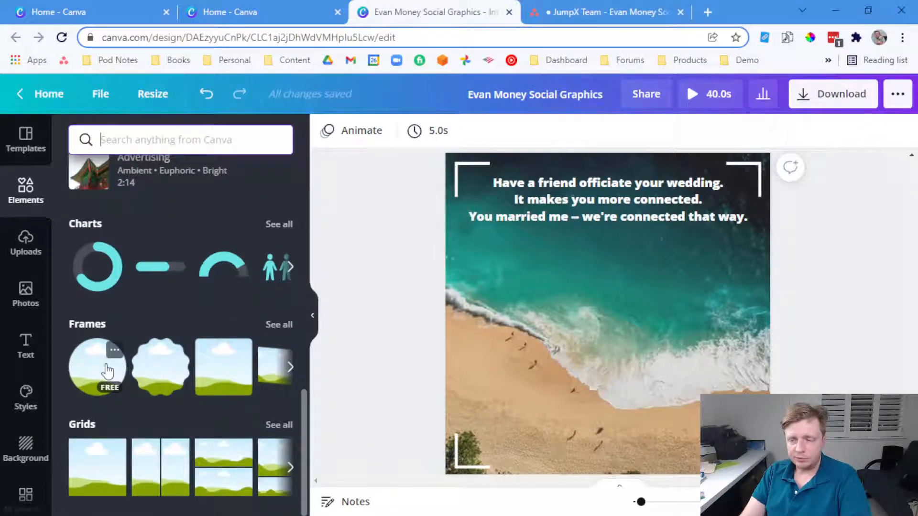
click(158, 364)
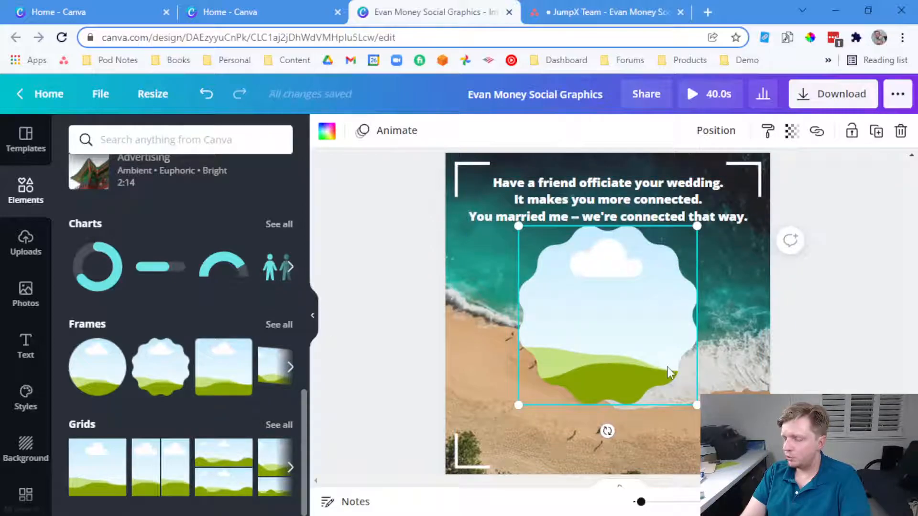
click(25, 292)
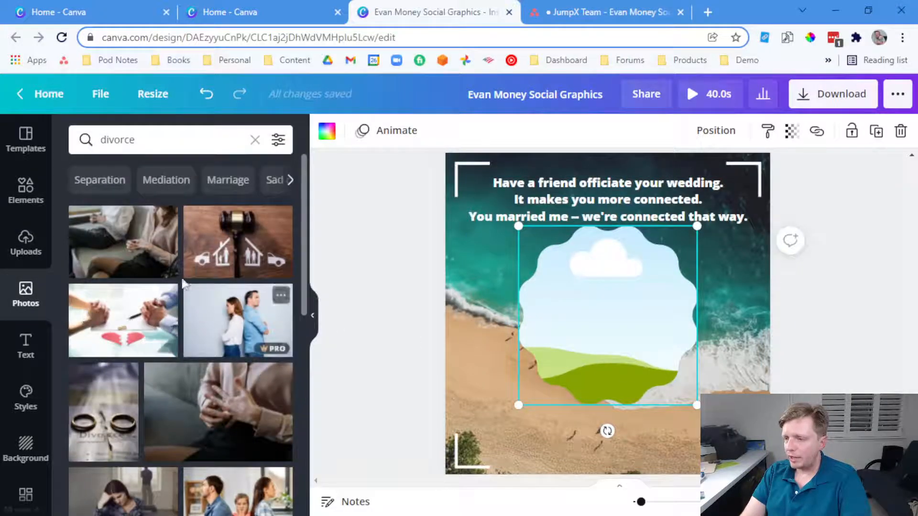
click(28, 241)
drag(181, 353, 584, 293)
click(832, 302)
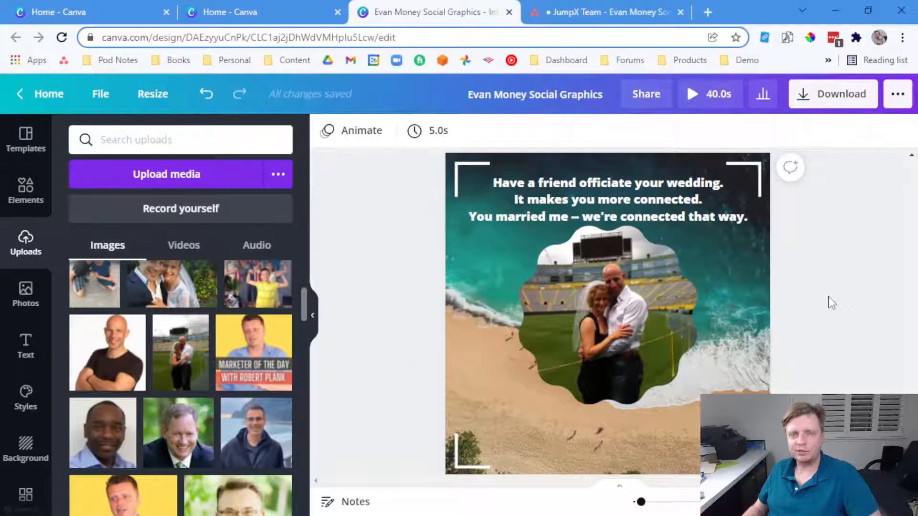
click(667, 323)
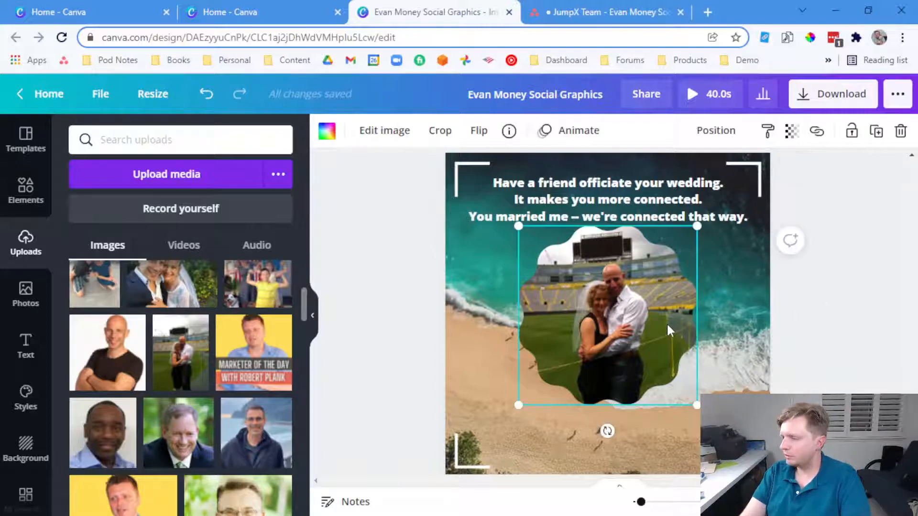
key(Delete)
key(Delete)
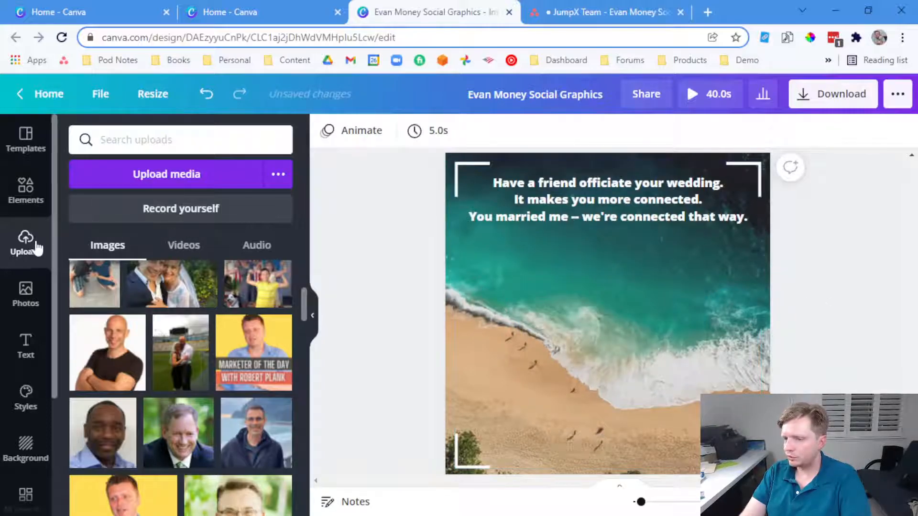
Add a stamp-edged frame from the full Frames list
click(29, 204)
click(277, 330)
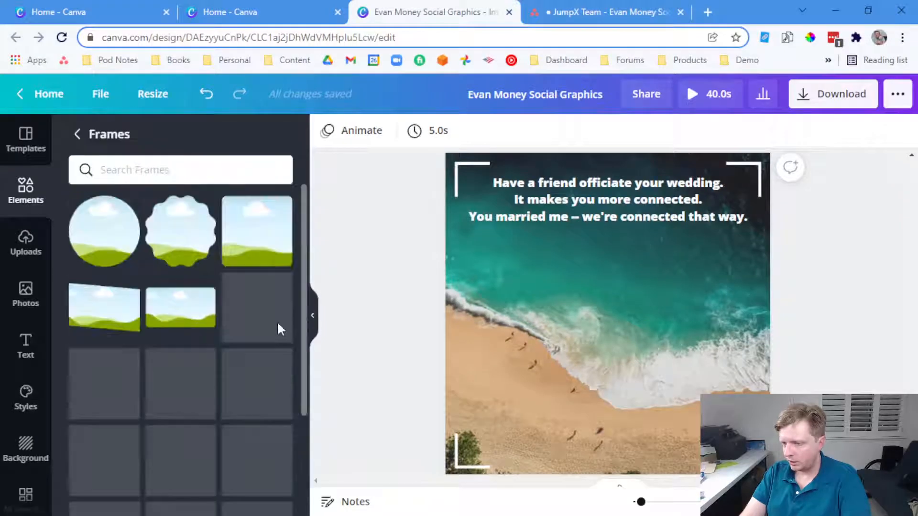
scroll(266, 349, down, 3)
scroll(264, 353, down, 8)
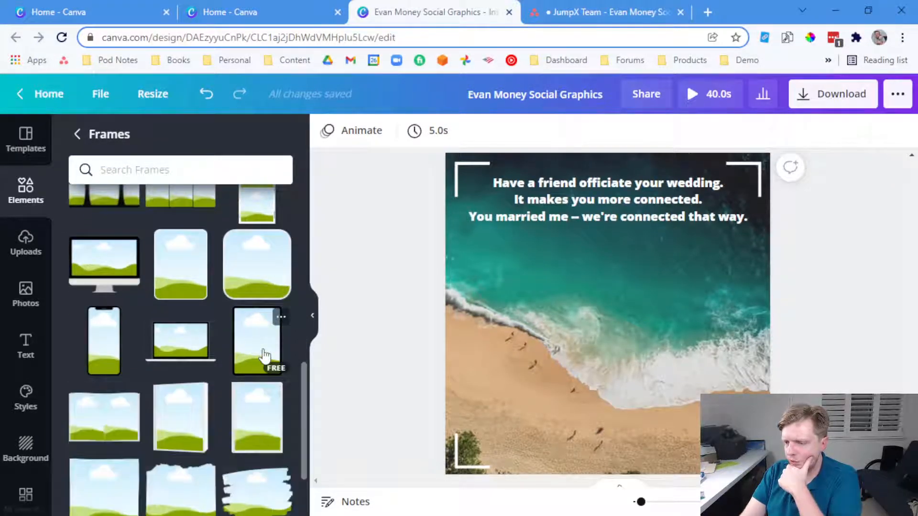
scroll(264, 356, down, 8)
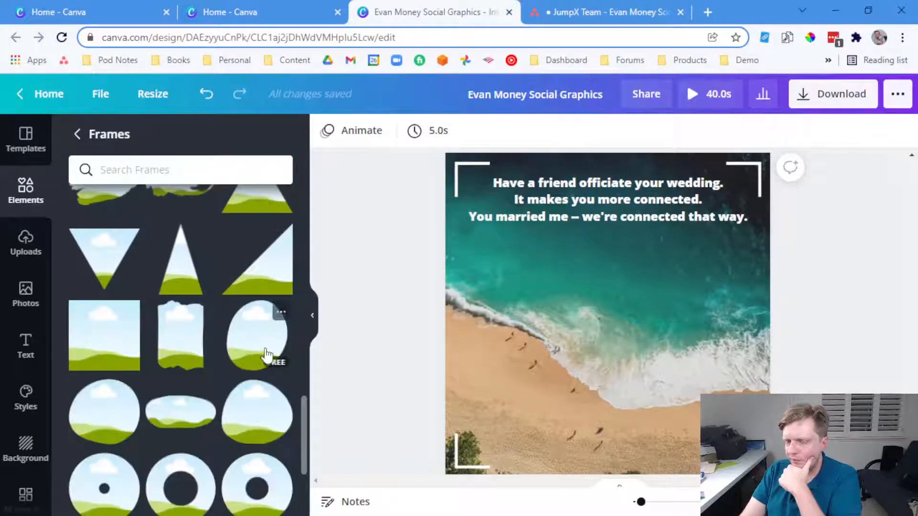
scroll(267, 355, down, 2)
scroll(266, 355, down, 5)
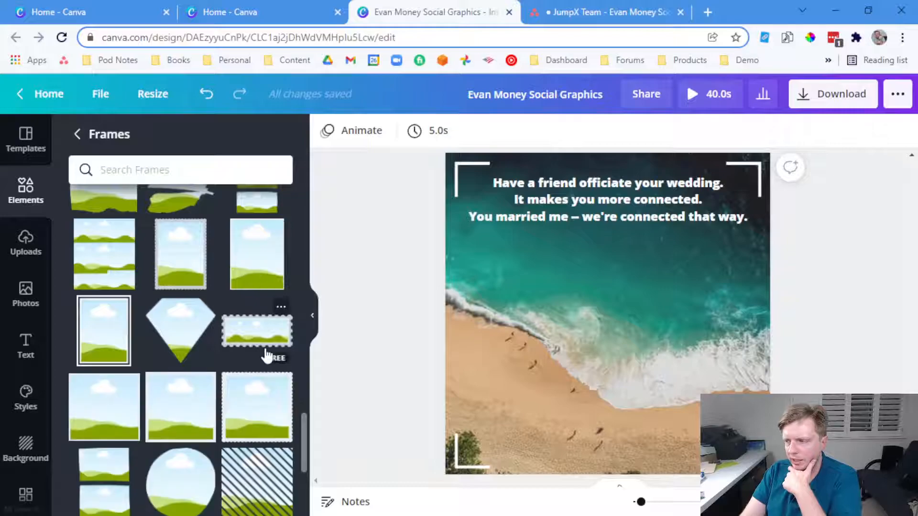
scroll(266, 355, down, 2)
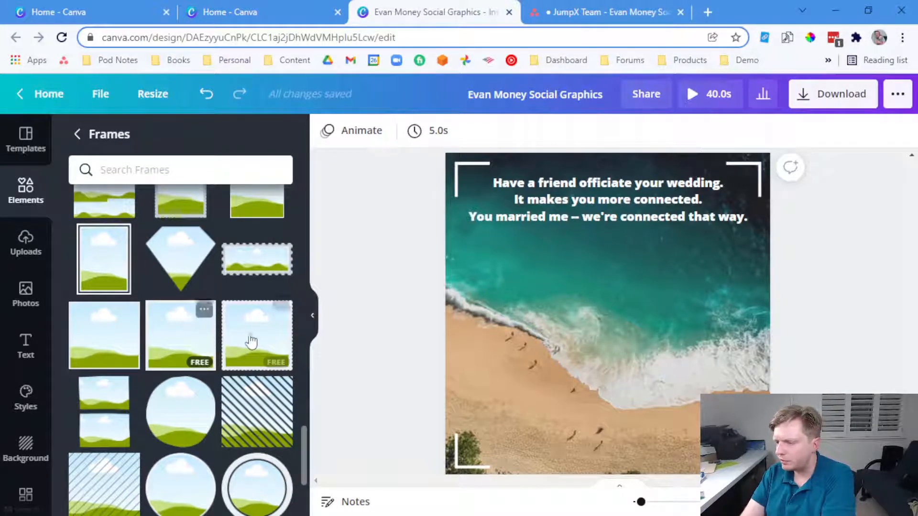
click(248, 340)
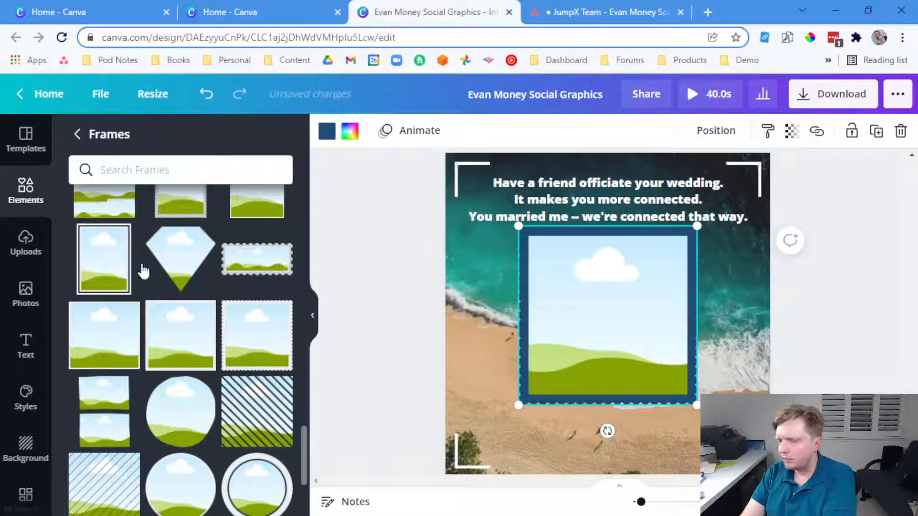
Drop the couple photo into the stamp frame, then delete both photo and frame
click(26, 243)
drag(179, 353, 557, 314)
click(850, 342)
click(671, 334)
key(Delete)
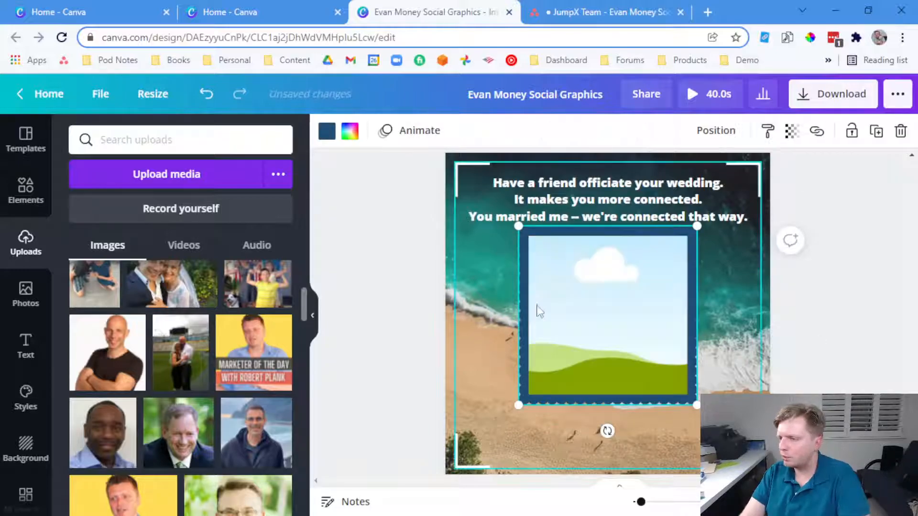
key(Delete)
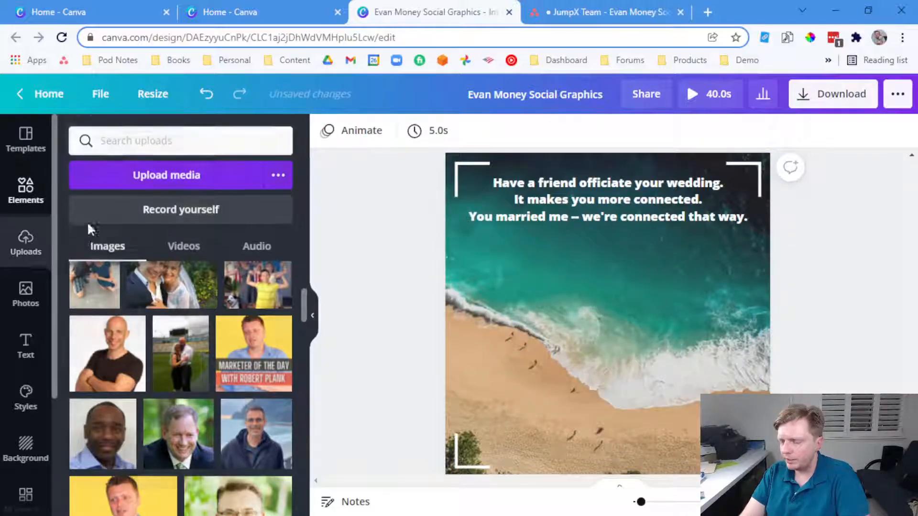
Add a bordered circular frame, make its border white, and move it slightly lower
click(34, 195)
scroll(238, 376, down, 2)
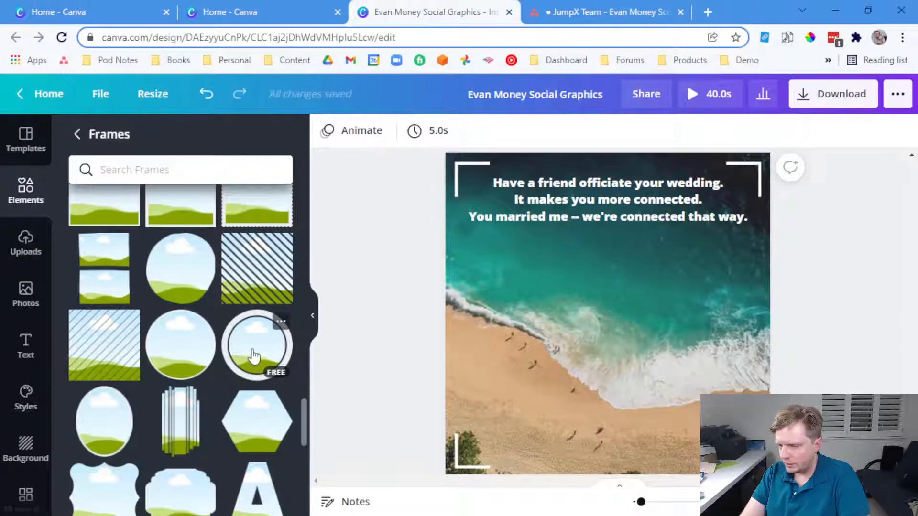
scroll(254, 351, down, 5)
scroll(254, 353, up, 4)
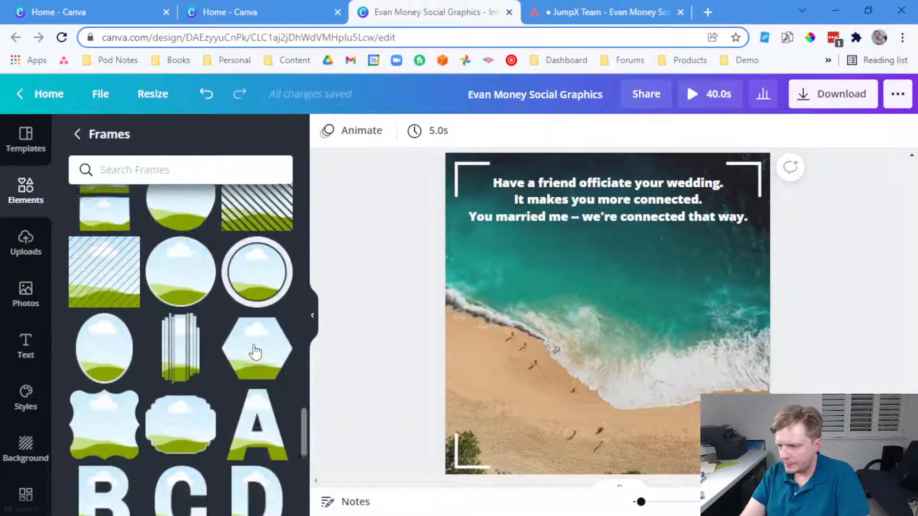
click(254, 291)
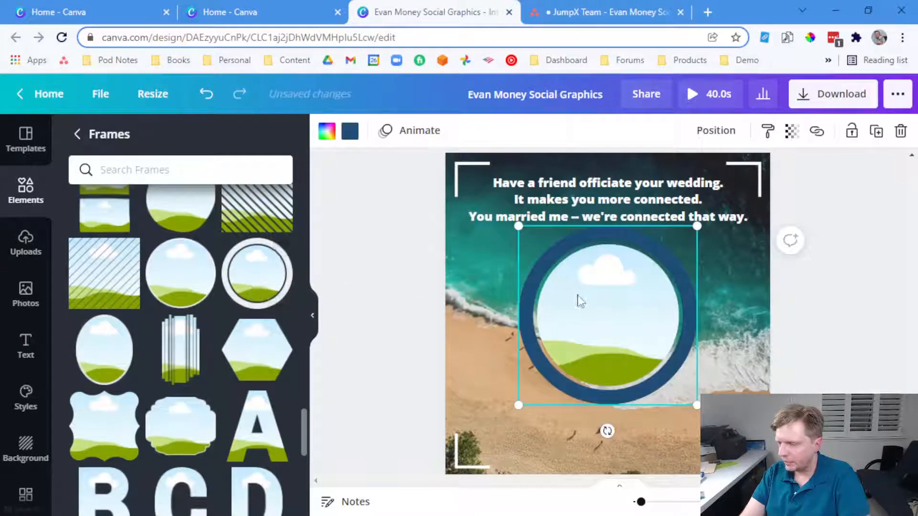
click(349, 132)
click(237, 323)
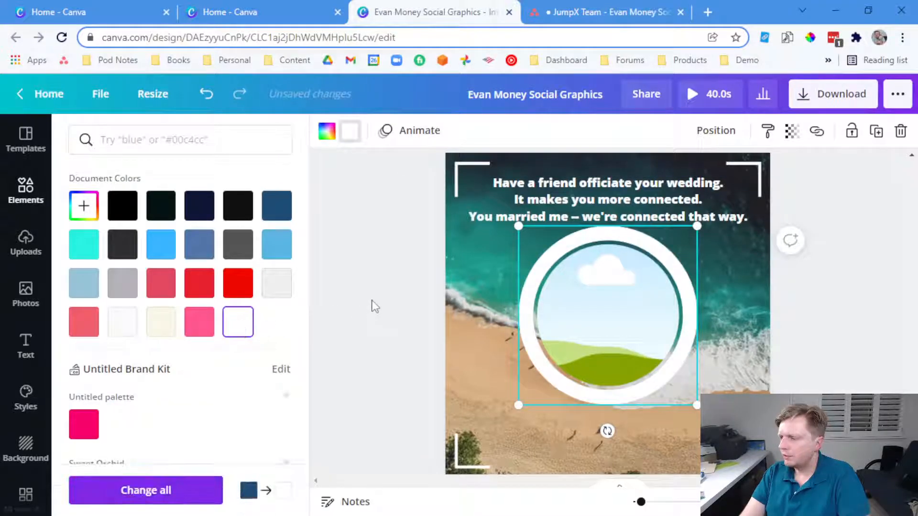
click(378, 307)
drag(568, 317, 568, 341)
Put the stadium couple photo into the circle and enlarge it within the crop
click(27, 244)
drag(162, 342, 589, 330)
double_click(589, 330)
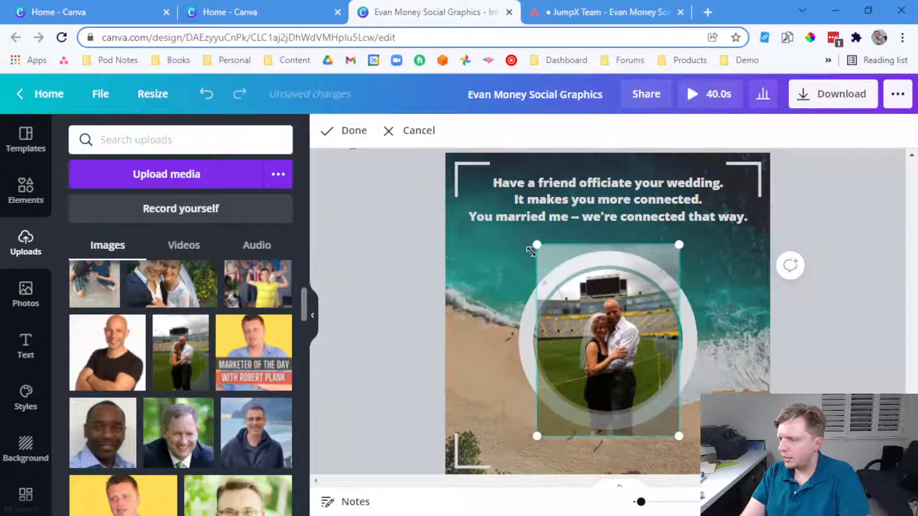
drag(537, 245, 509, 209)
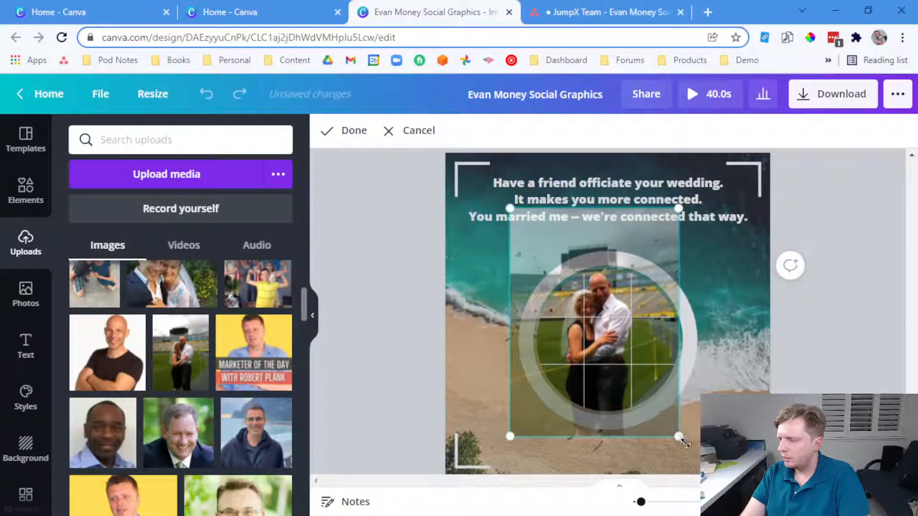
drag(684, 442, 705, 471)
click(851, 379)
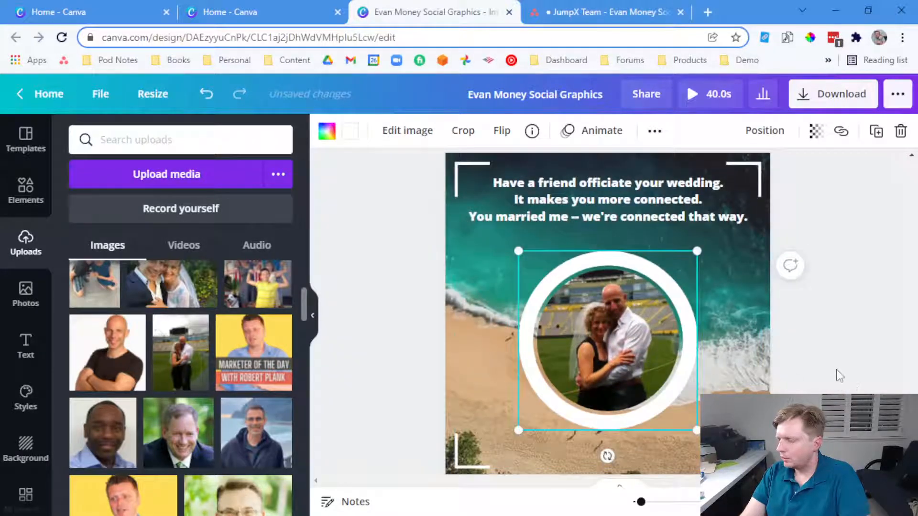
click(840, 376)
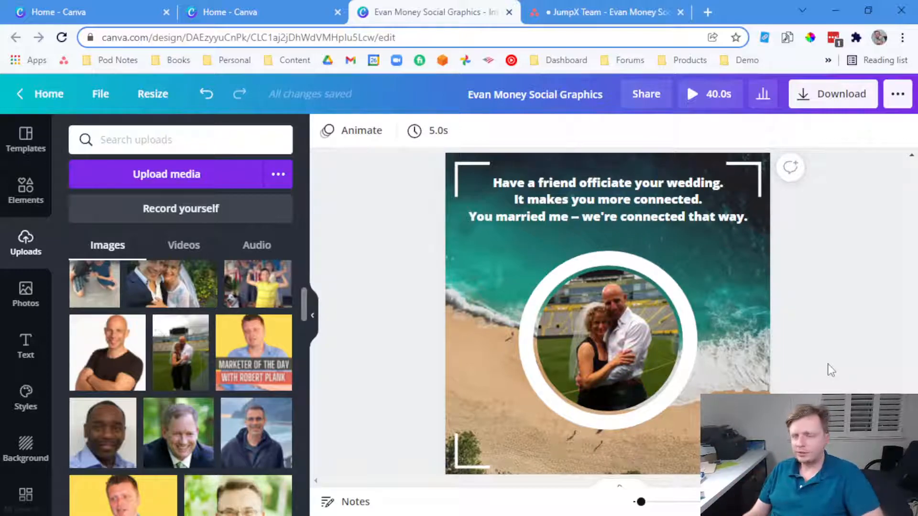
Delete the circle photo and add a white-bordered thin square frame below the quote
click(659, 340)
key(Delete)
key(Delete)
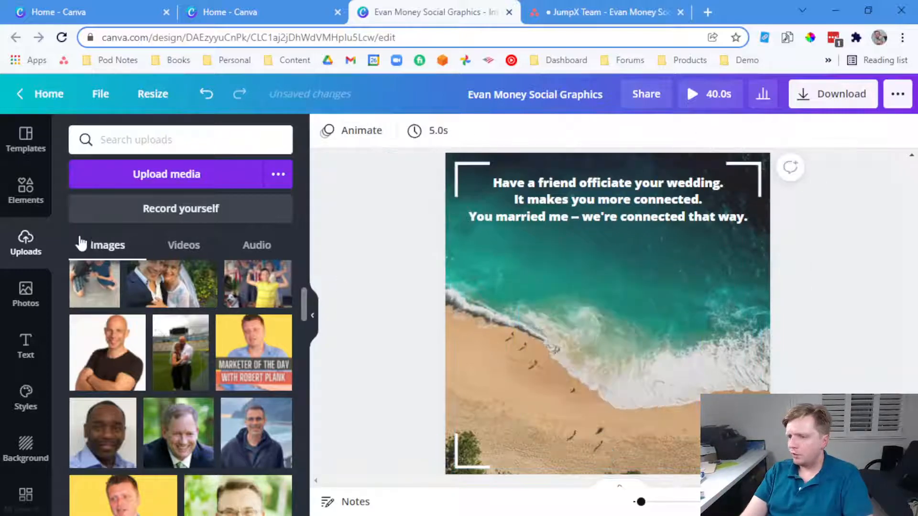
click(26, 189)
scroll(194, 340, down, 5)
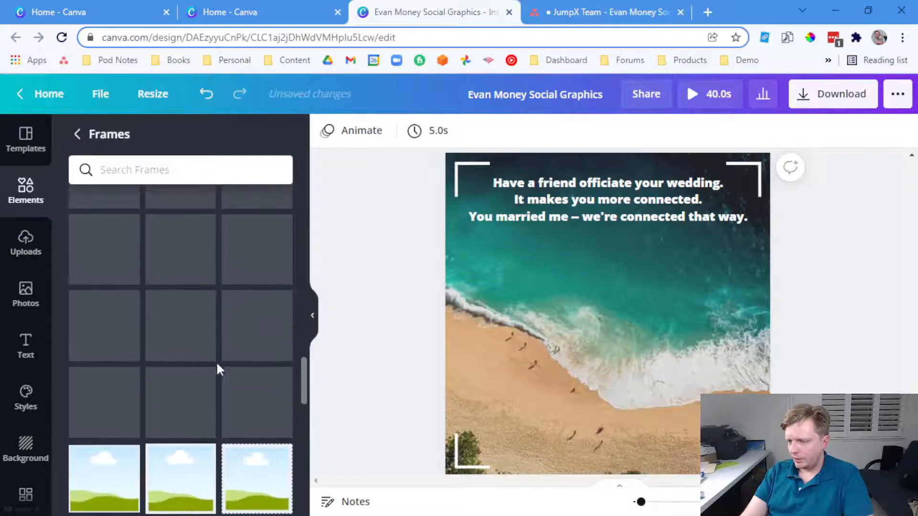
scroll(216, 371, down, 3)
click(260, 341)
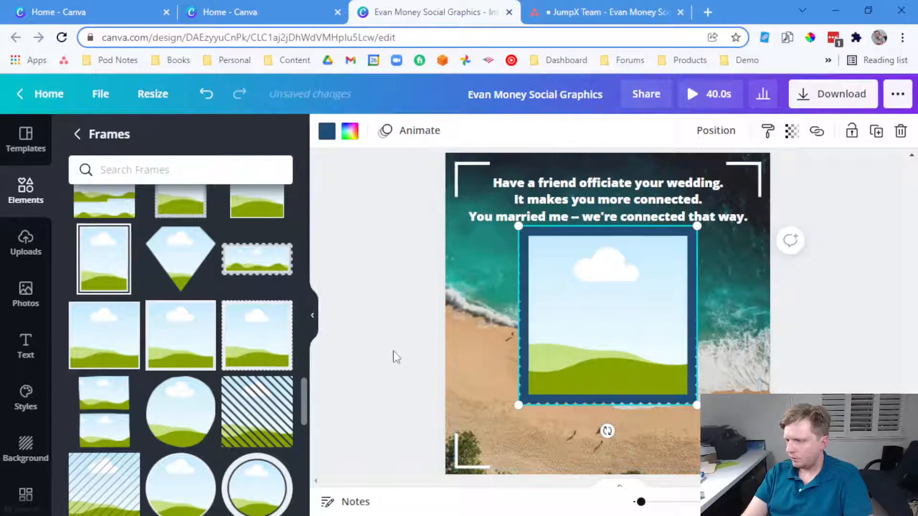
key(Delete)
click(172, 337)
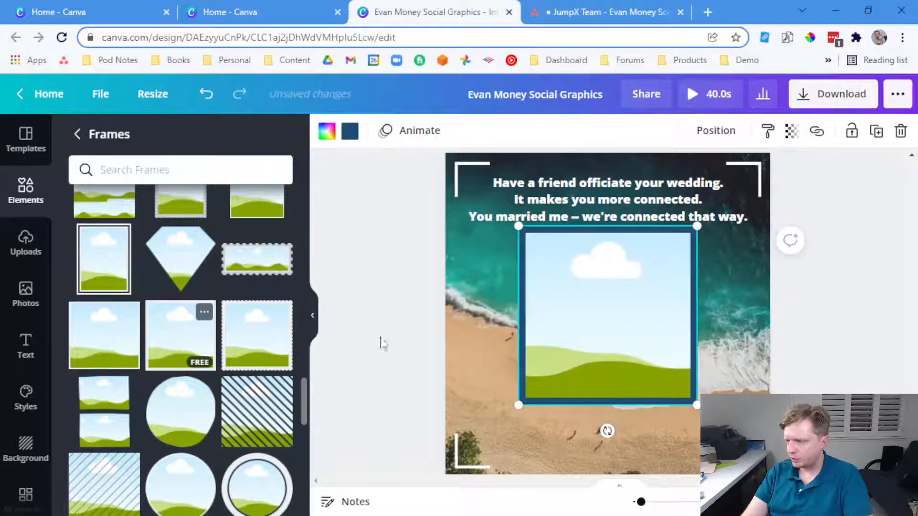
click(353, 140)
click(238, 322)
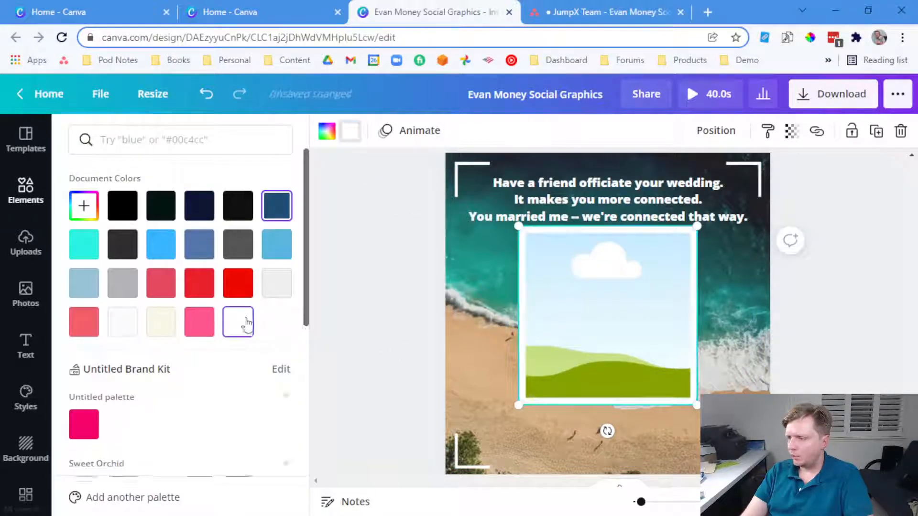
drag(617, 323, 611, 343)
Drop the stadium couple photo into the square frame, enlarge and shift its crop, and nudge it up
click(37, 247)
drag(167, 344, 605, 335)
double_click(605, 335)
drag(495, 201, 460, 184)
drag(695, 170, 730, 138)
drag(613, 345, 607, 388)
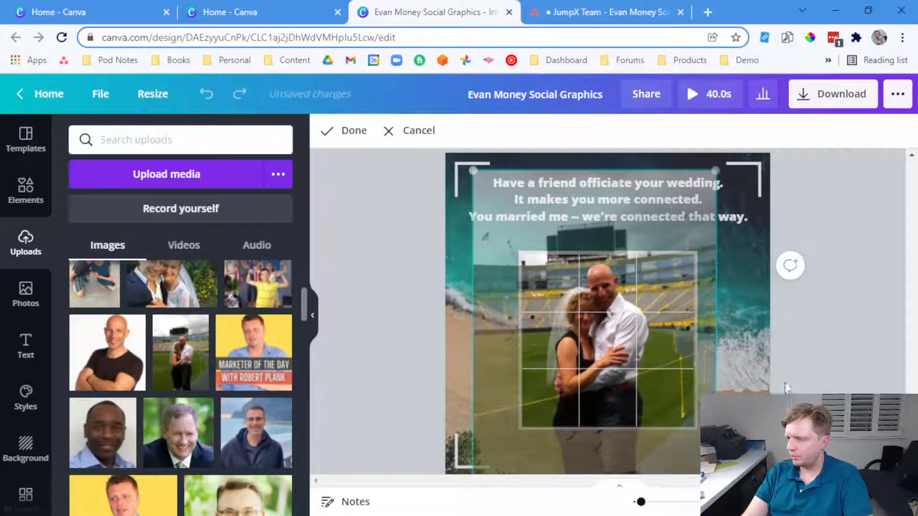
click(834, 372)
click(816, 354)
drag(660, 346, 660, 335)
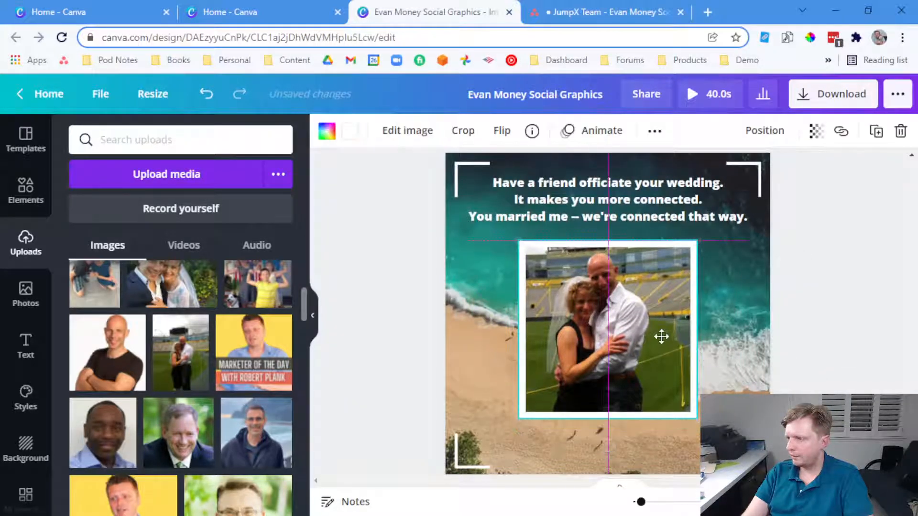
click(875, 340)
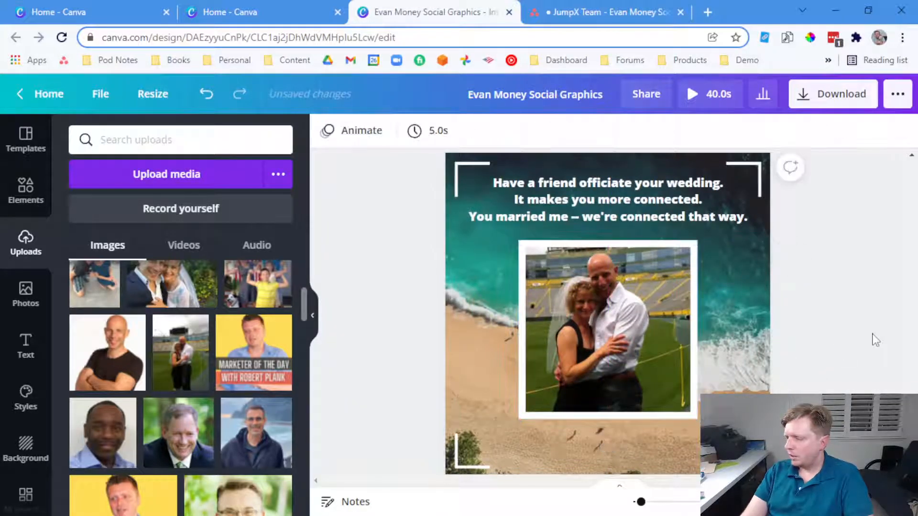
Add 'EvanMoneyLive.com' as bold italic size 30 subheading text and move it to the bottom of the page
click(26, 345)
click(119, 268)
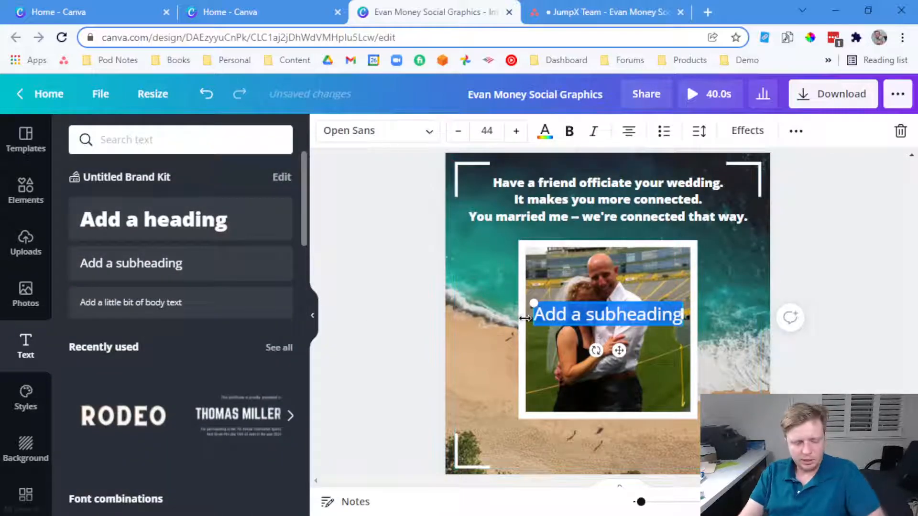
text(EvanMoneyLive.com)
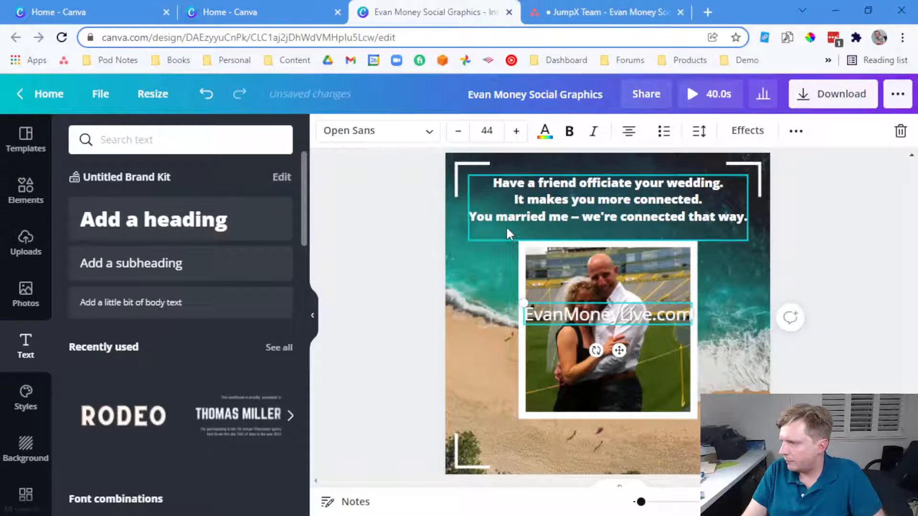
key(ctrl+a)
click(569, 131)
click(593, 131)
drag(458, 132, 459, 138)
click(430, 194)
drag(591, 313, 692, 453)
Retype the duplicated caption, align both bottom captions, and nudge the framed photo slightly right
double_click(691, 454)
text(Tru)
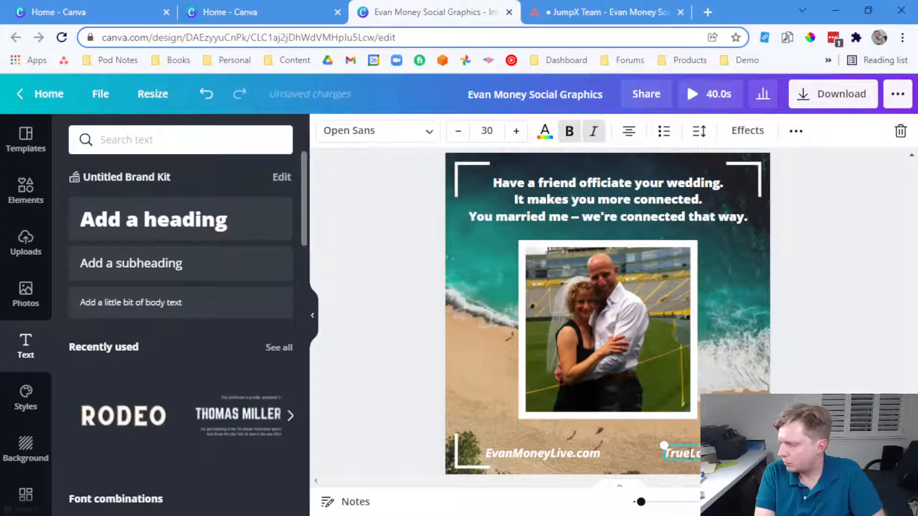
click(800, 392)
drag(708, 453, 716, 453)
click(801, 421)
drag(577, 461, 558, 458)
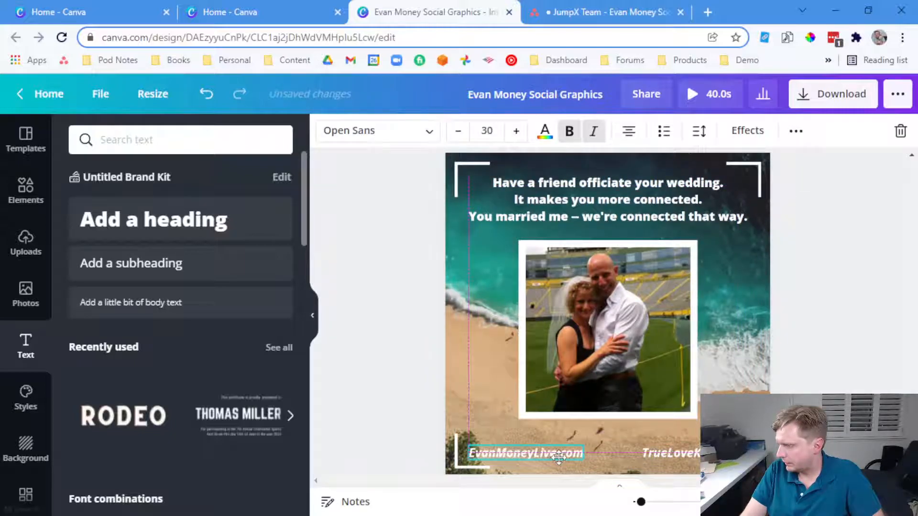
click(801, 430)
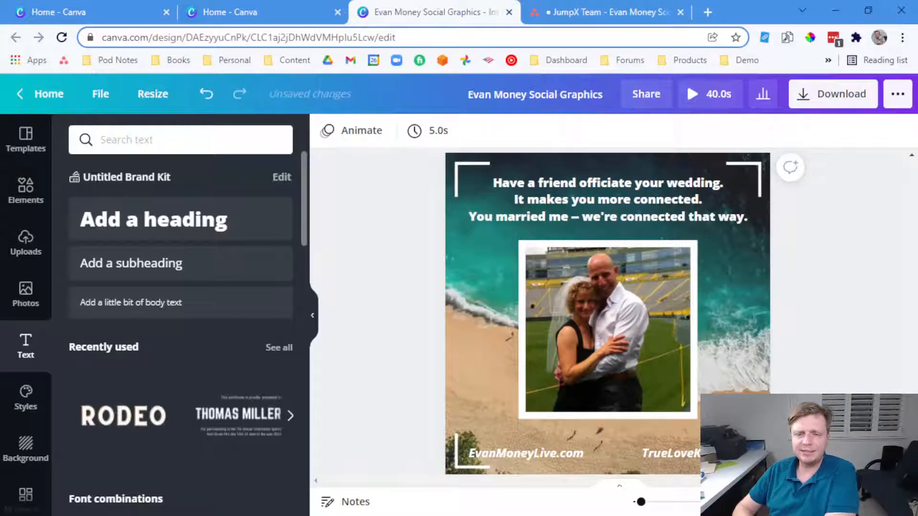
mouse_move(627, 320)
mouse_down()
mouse_move(631, 333)
mouse_move(631, 317)
mouse_up()
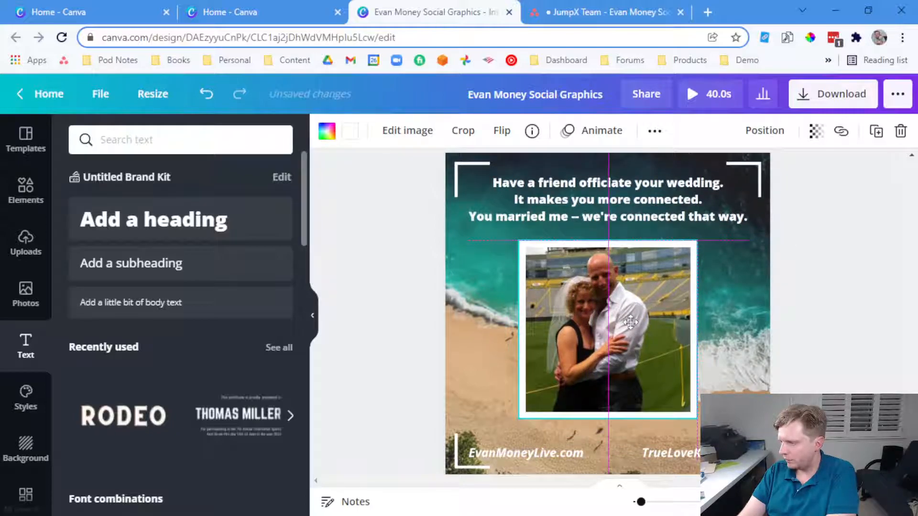
Move the framed stadium couple photo back up, centred between the wedding quote and the bottom captions
click(805, 303)
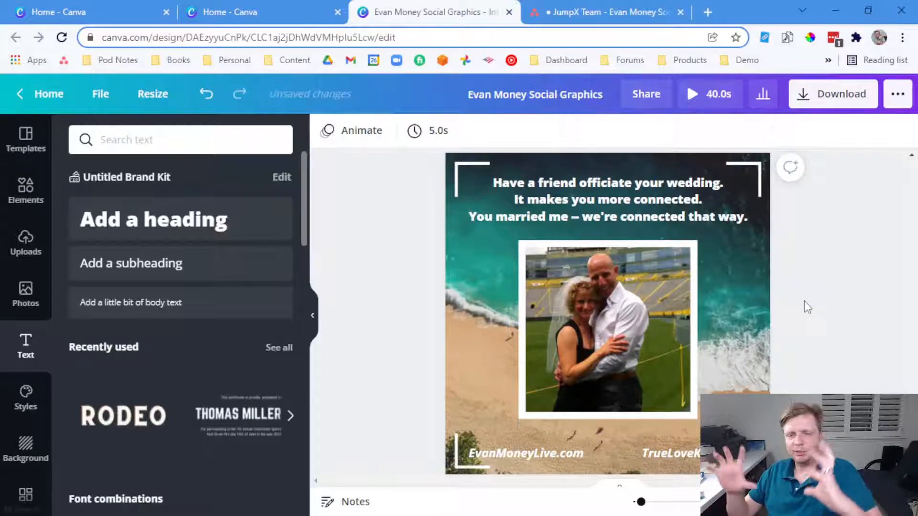
mouse_move(647, 328)
mouse_down()
mouse_move(647, 315)
mouse_move(646, 335)
mouse_move(643, 328)
mouse_up()
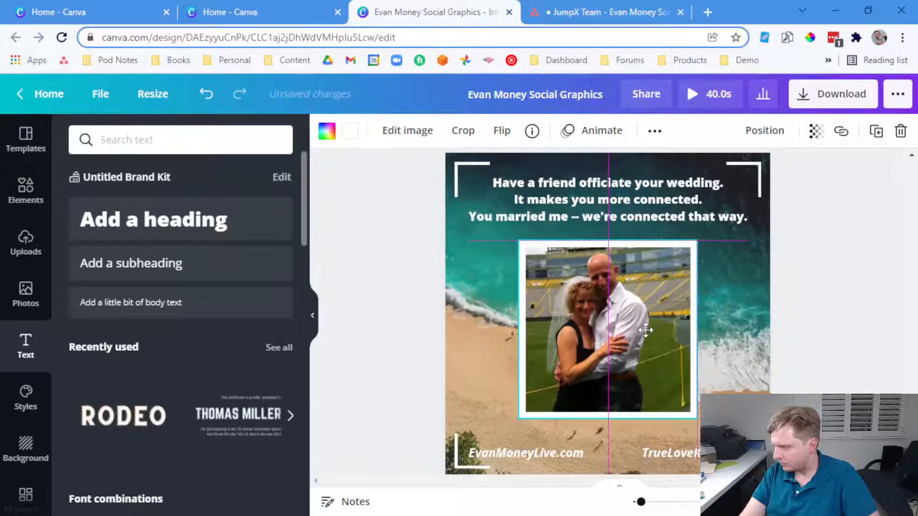
click(842, 322)
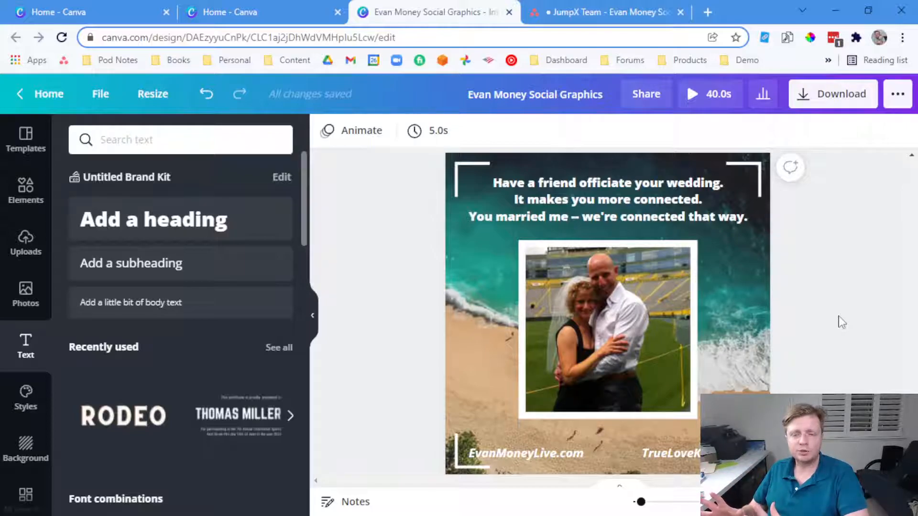
Download all 8 pages of the design with the file type set to PNG
click(834, 98)
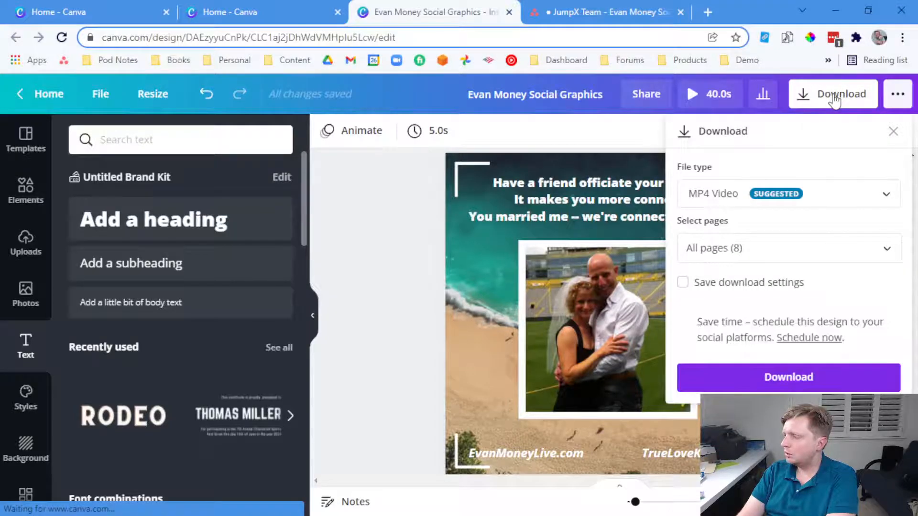
click(800, 193)
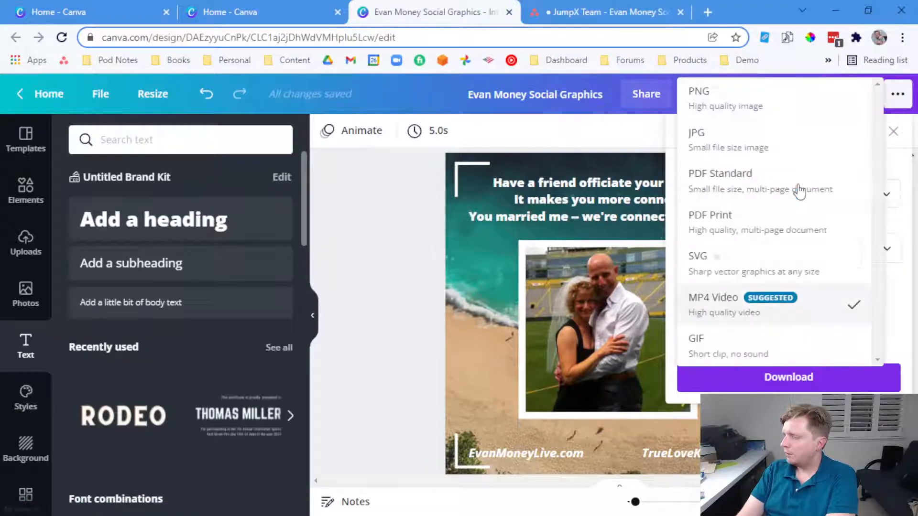
click(758, 102)
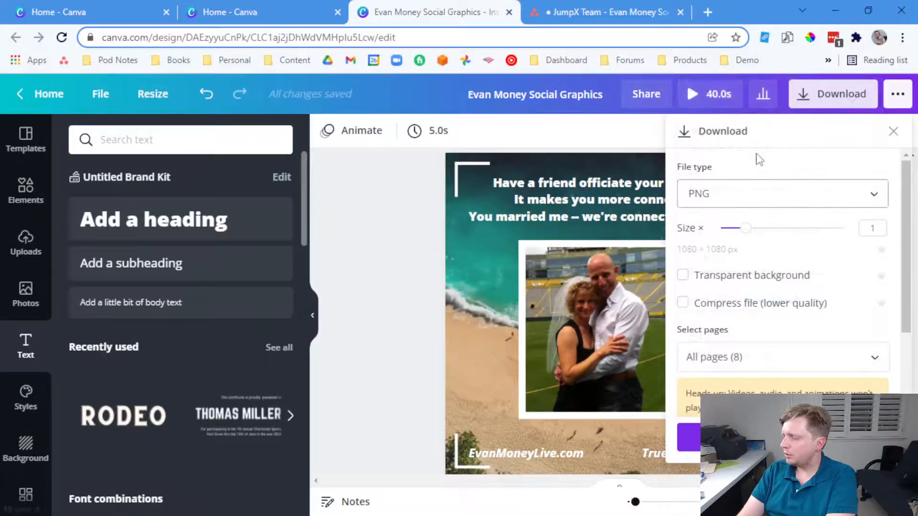
scroll(766, 281, down, 2)
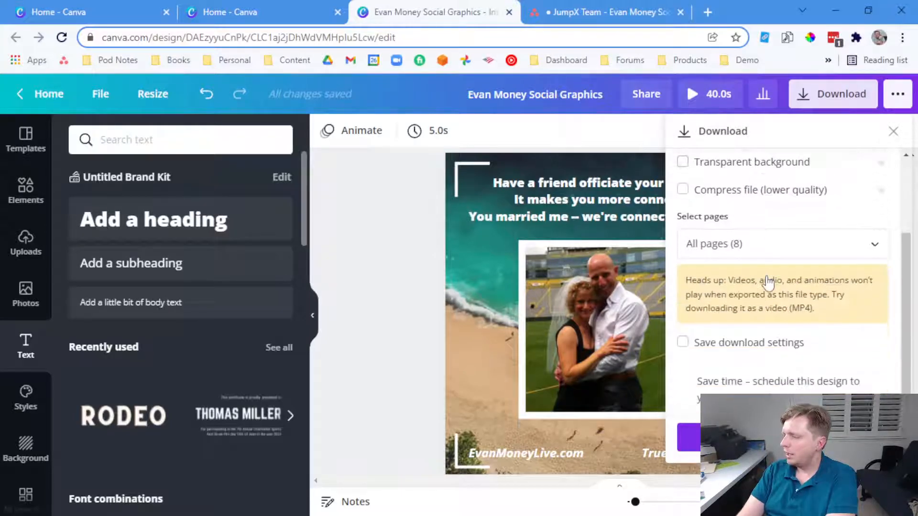
scroll(756, 339, up, 2)
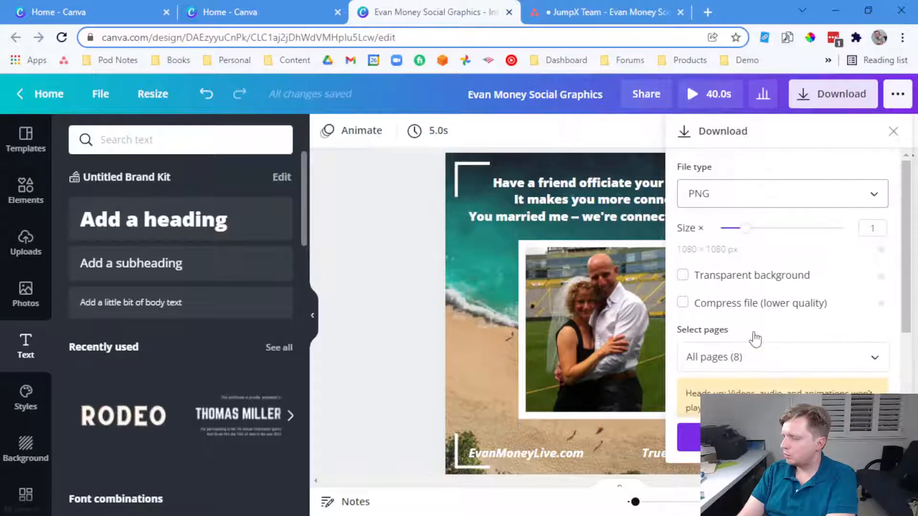
click(782, 437)
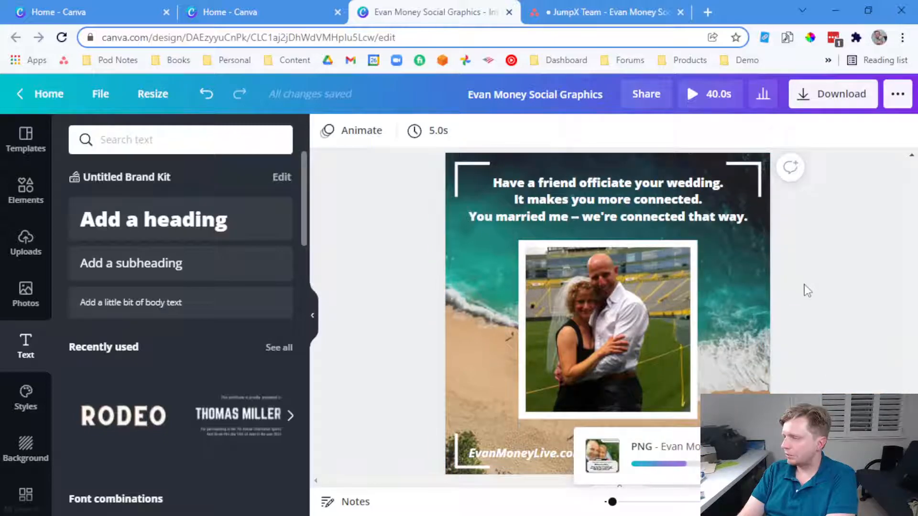
scroll(804, 289, down, 3)
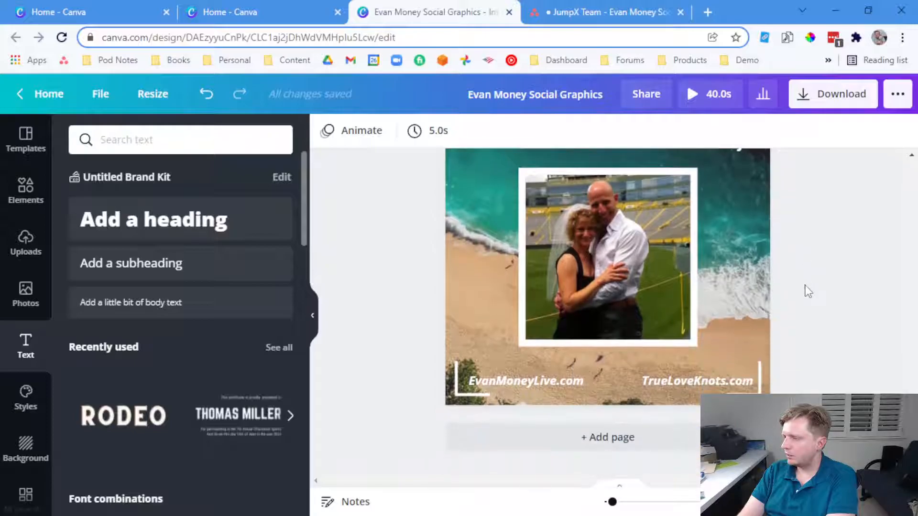
click(767, 304)
click(645, 139)
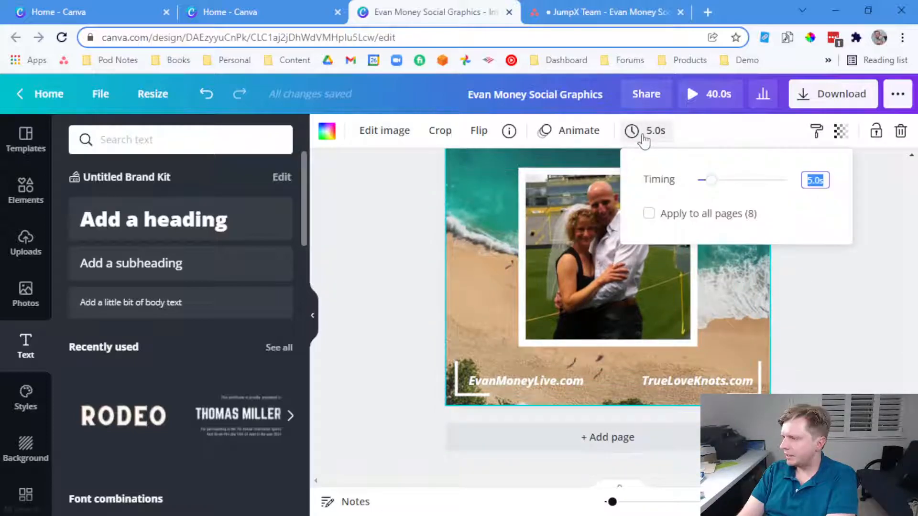
drag(711, 179, 700, 182)
drag(816, 179, 791, 183)
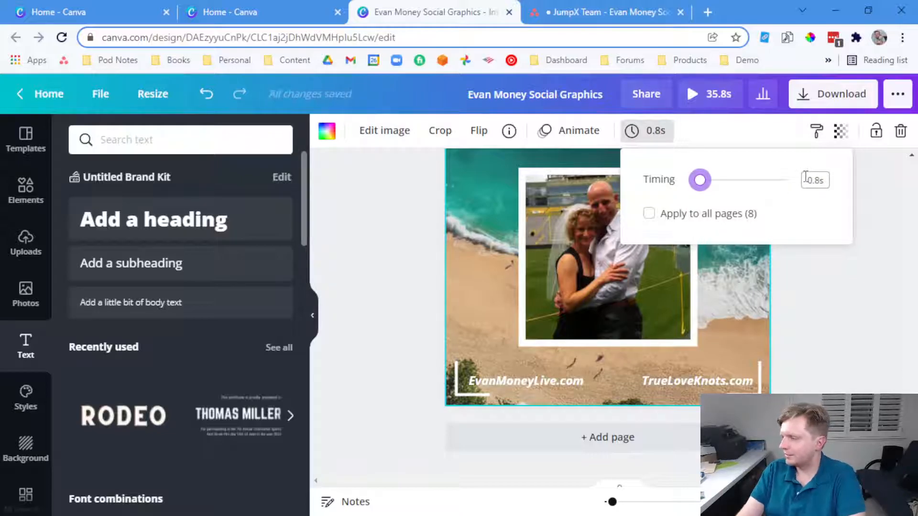
click(805, 180)
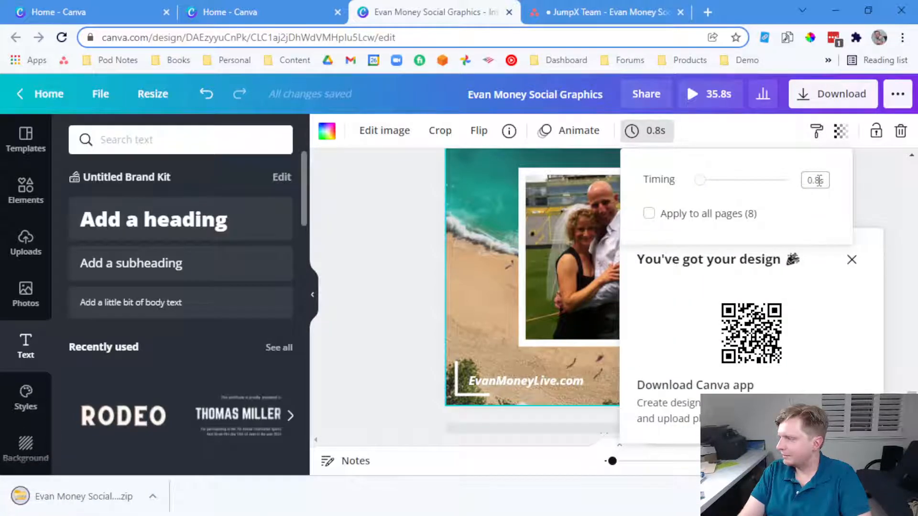
drag(699, 182, 711, 182)
click(893, 197)
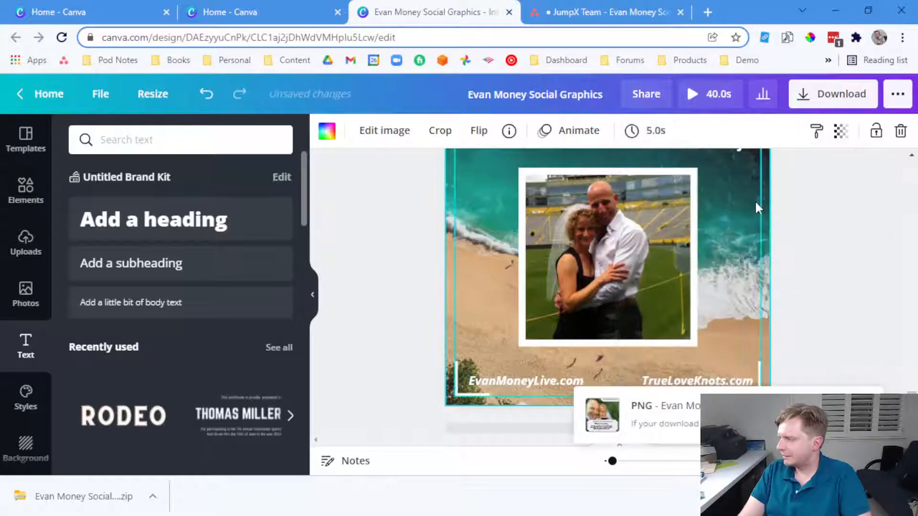
scroll(756, 203, up, 1)
double_click(766, 232)
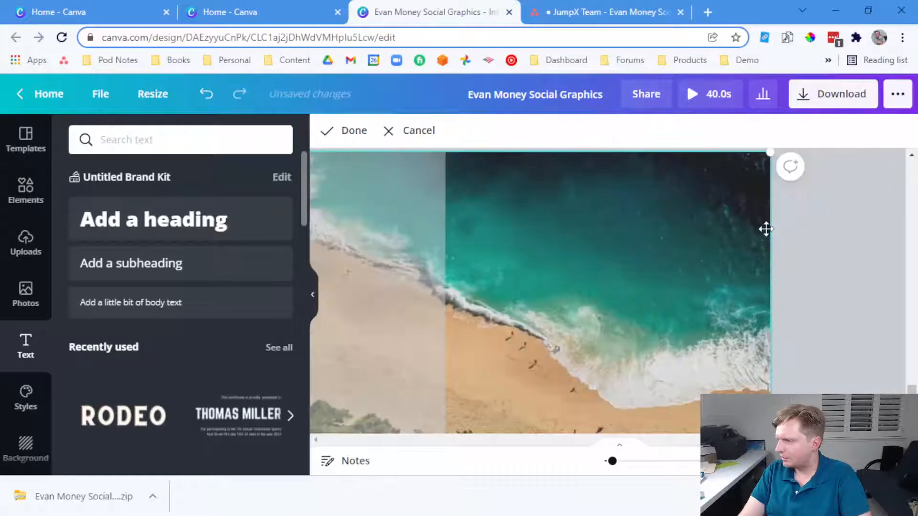
right_click(766, 229)
click(816, 234)
click(815, 233)
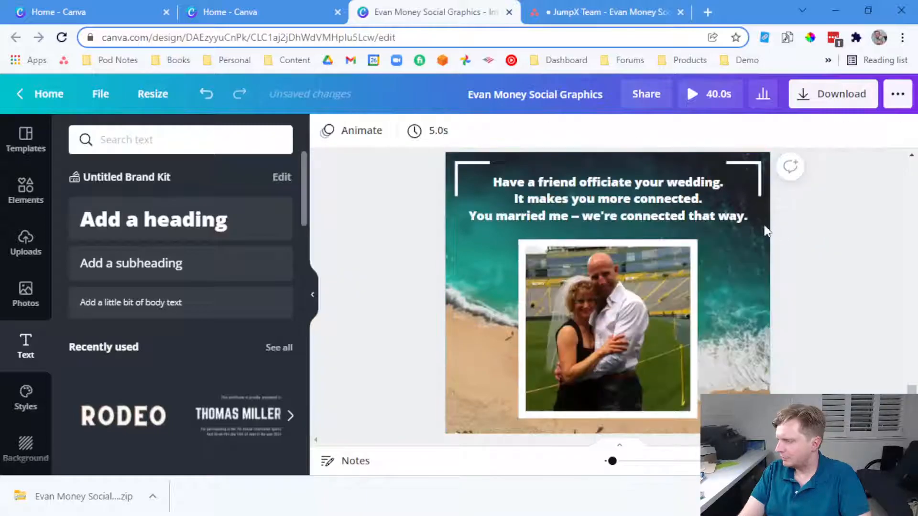
scroll(766, 232, up, 6)
click(147, 497)
Open the downloaded zip in File Explorer, view its PNGs as large icons, and maximize the window
click(128, 497)
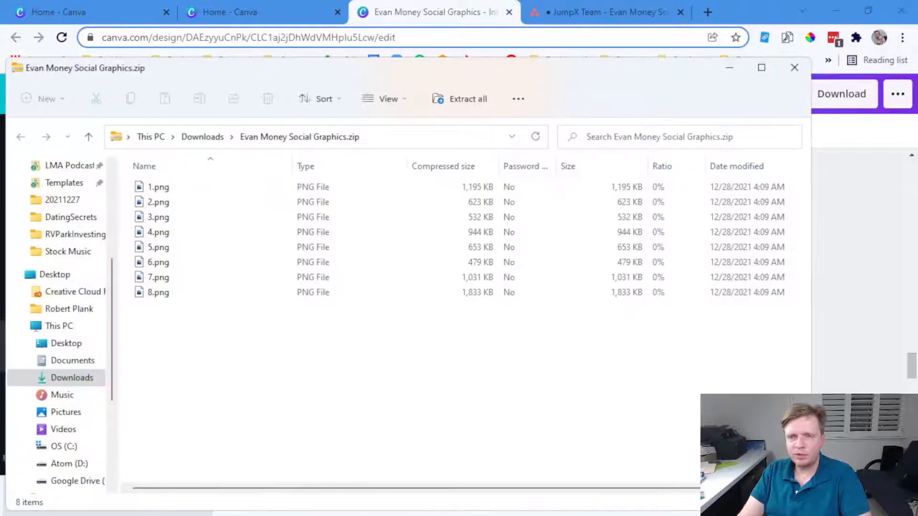
right_click(197, 329)
mouse_move(345, 191)
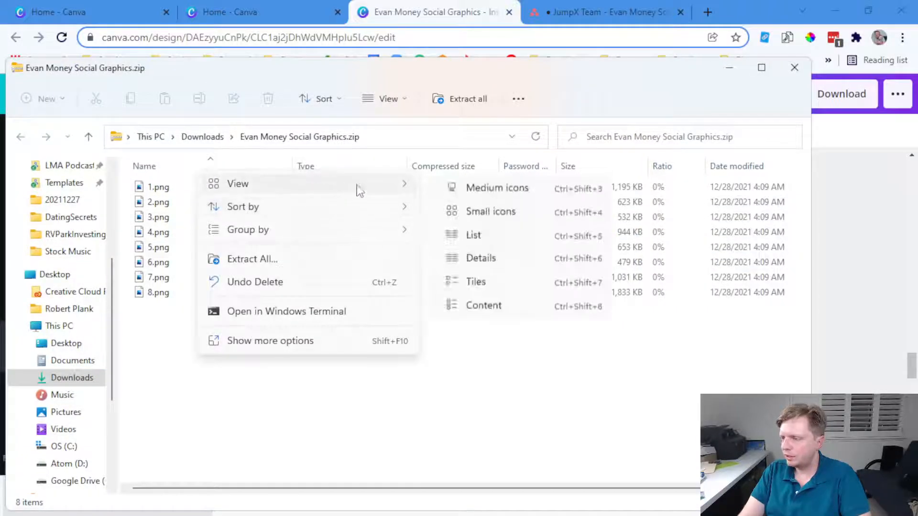
click(462, 209)
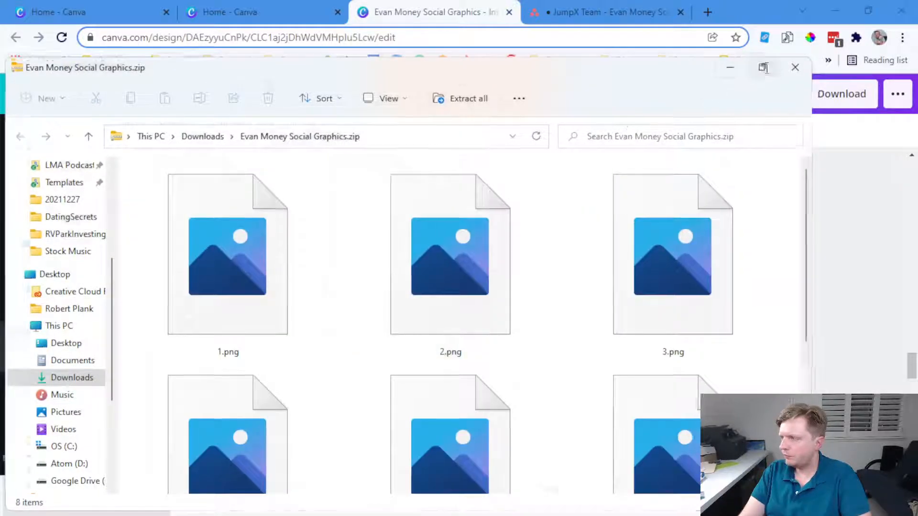
click(762, 67)
Preview 1.png and 4.png in Photos, then minimize File Explorer
click(224, 212)
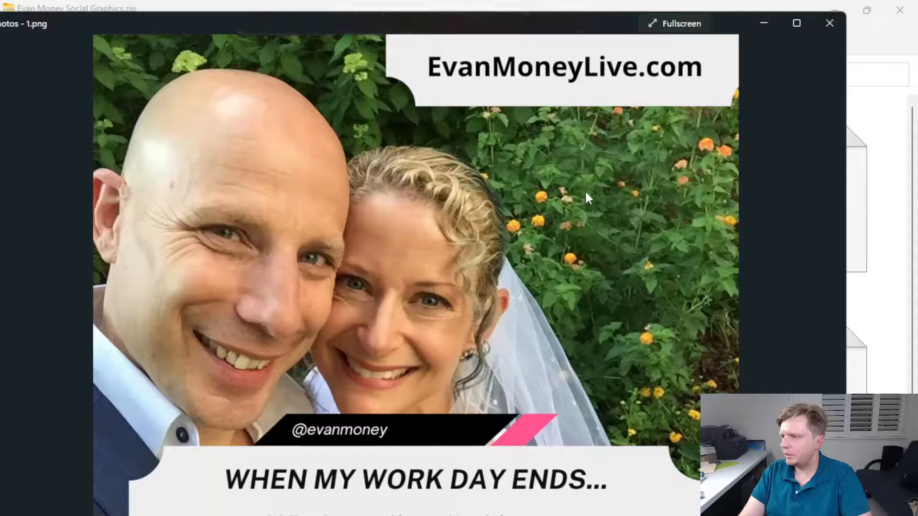
click(829, 22)
double_click(799, 190)
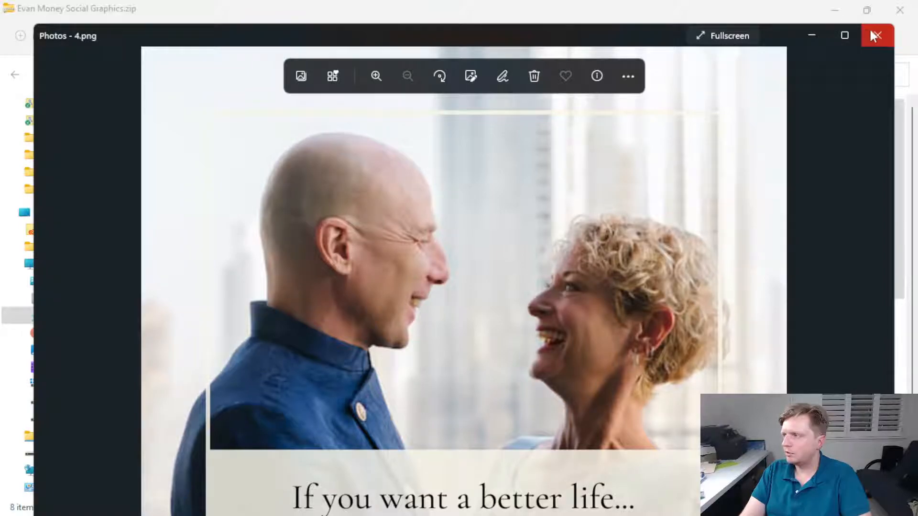
click(872, 35)
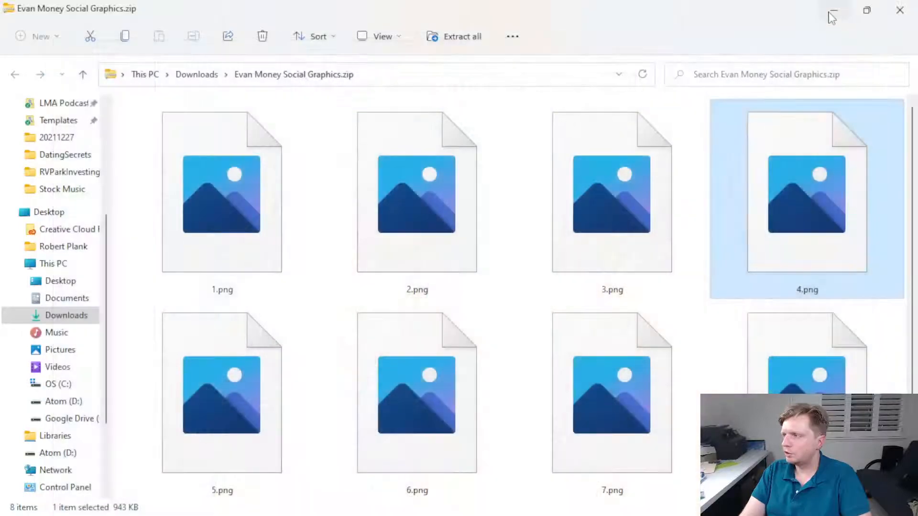
click(834, 10)
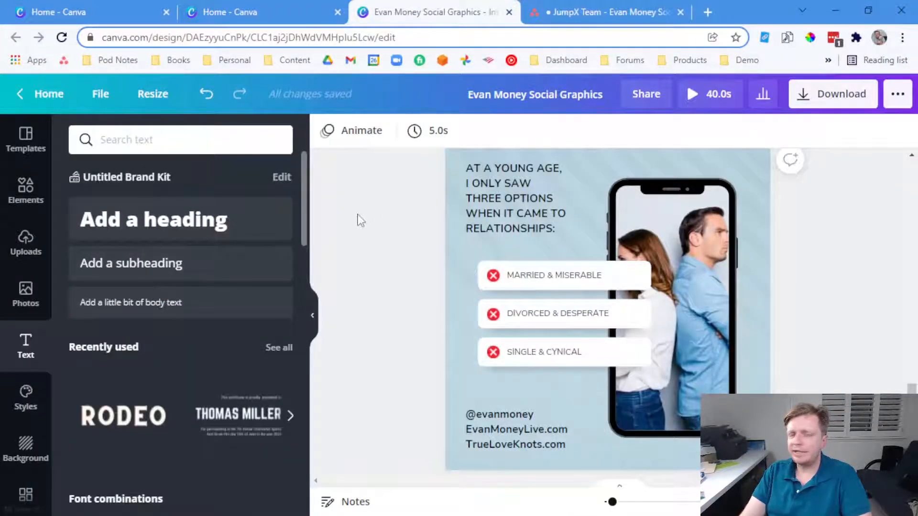
Scroll up to page 1 of the design and go to the Canva home page
scroll(363, 218, up, 10)
scroll(375, 214, up, 5)
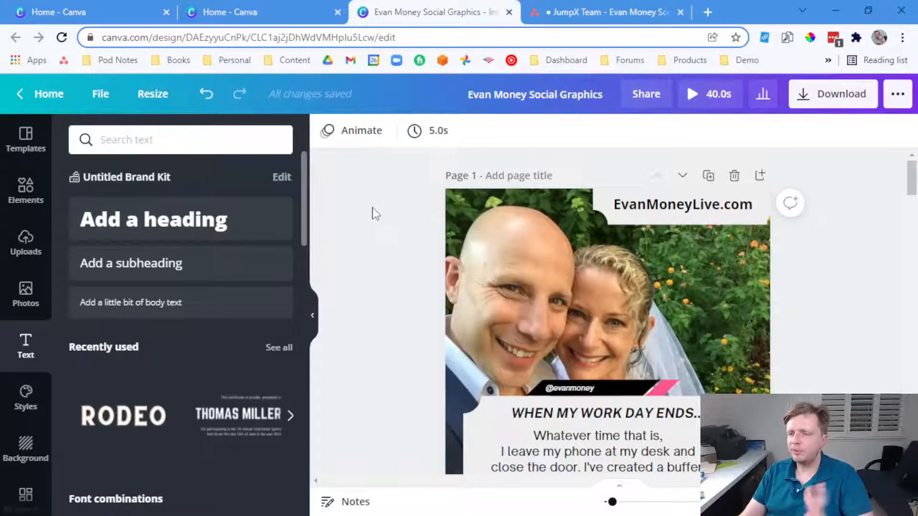
click(41, 93)
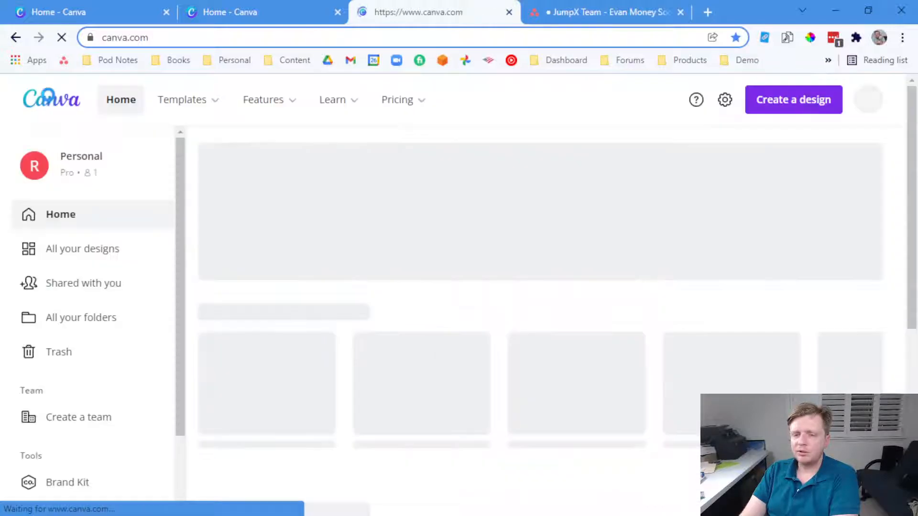
scroll(216, 206, down, 6)
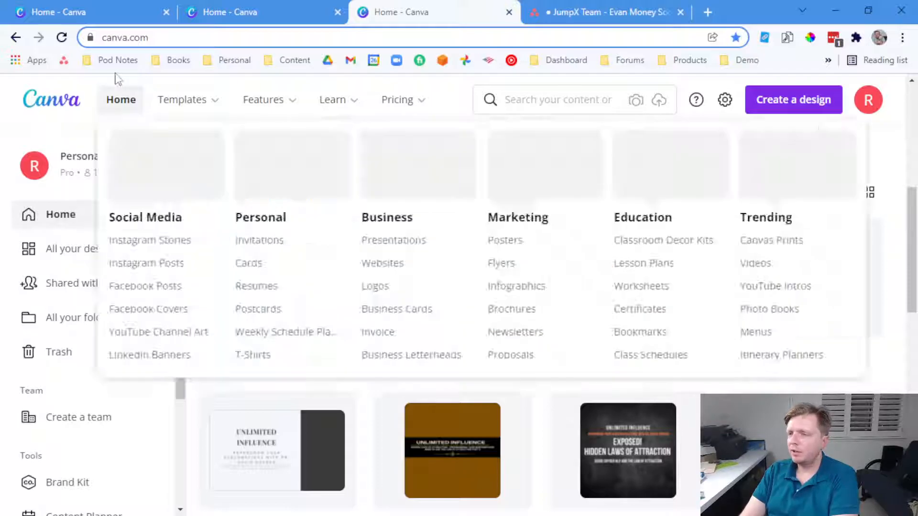
click(113, 248)
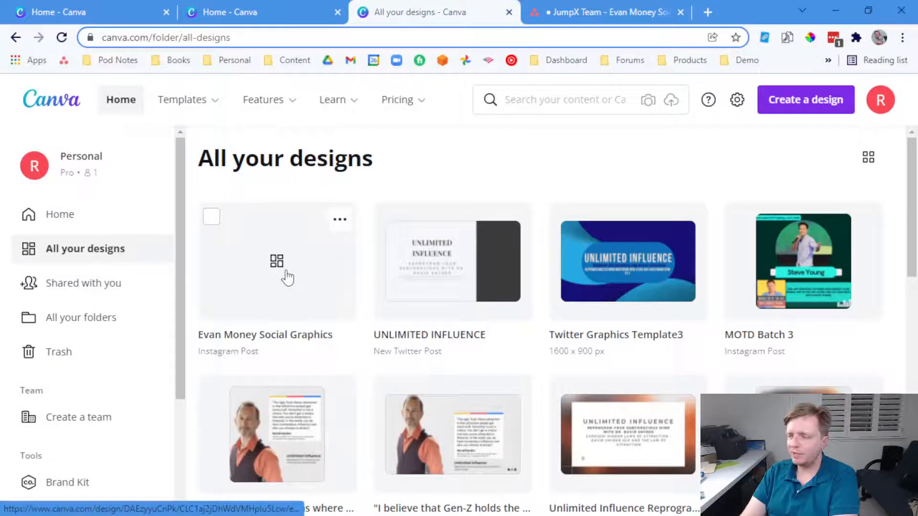
click(284, 273)
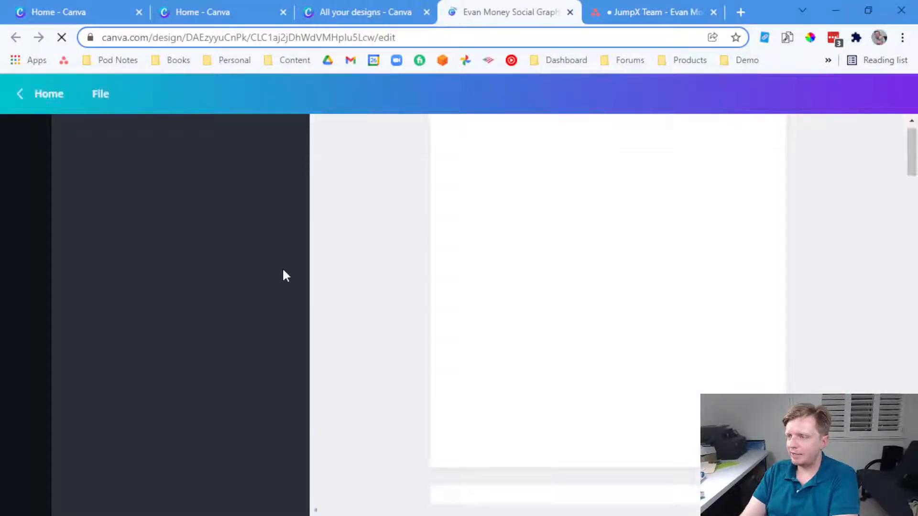
scroll(558, 223, down, 20)
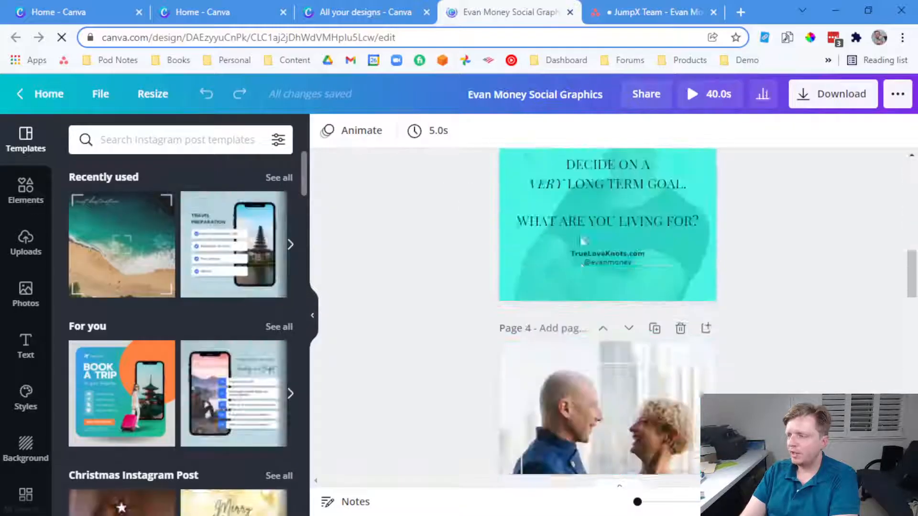
scroll(586, 245, down, 10)
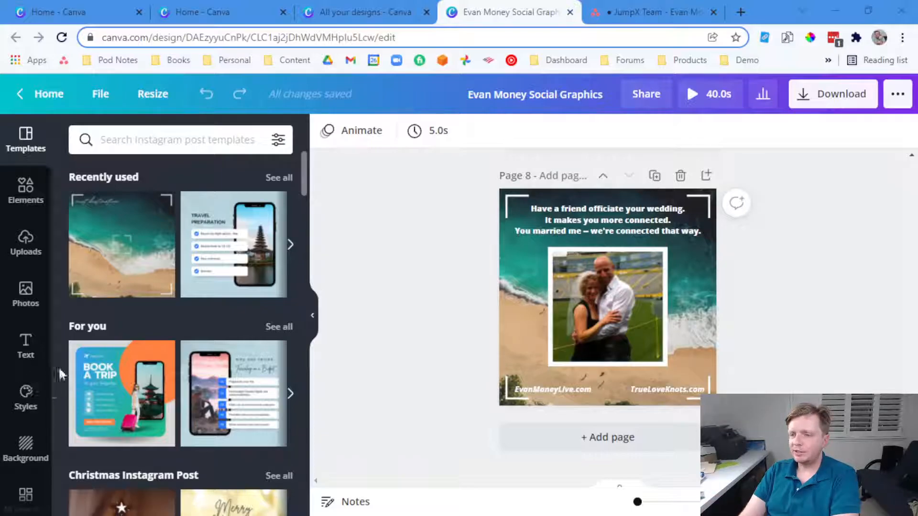
Cycle through the Uploads, Elements, Text and Photos side panels, ending on Templates
click(27, 245)
click(27, 191)
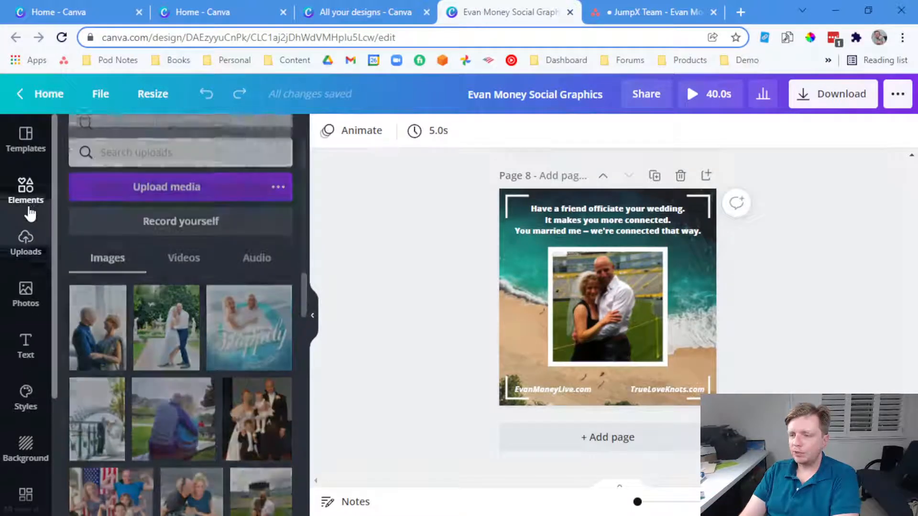
click(26, 347)
click(26, 301)
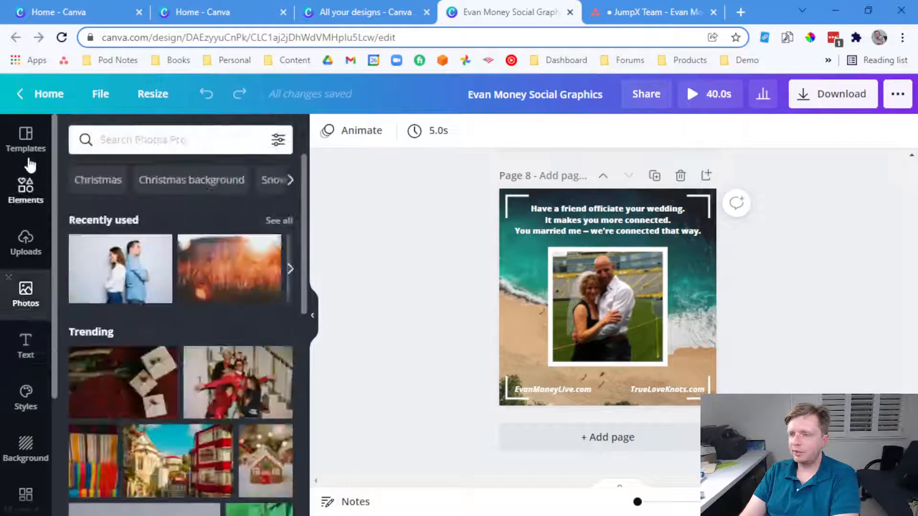
click(25, 144)
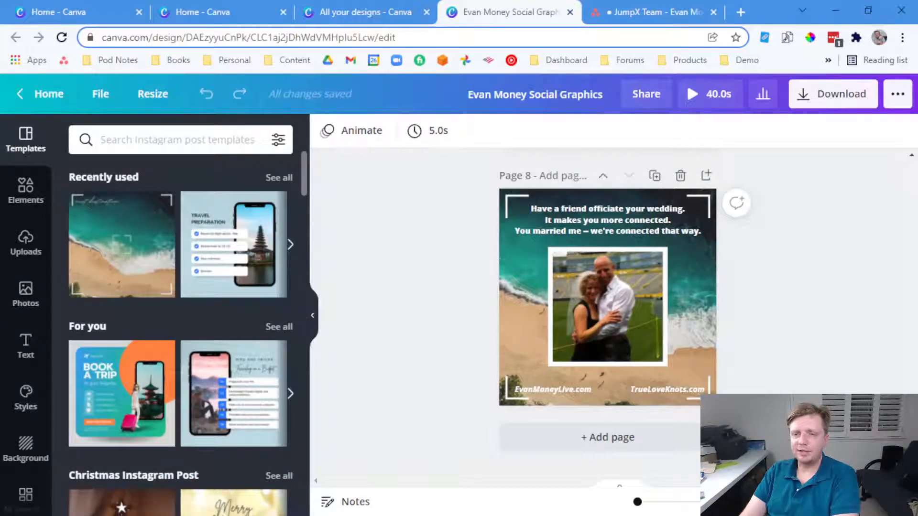